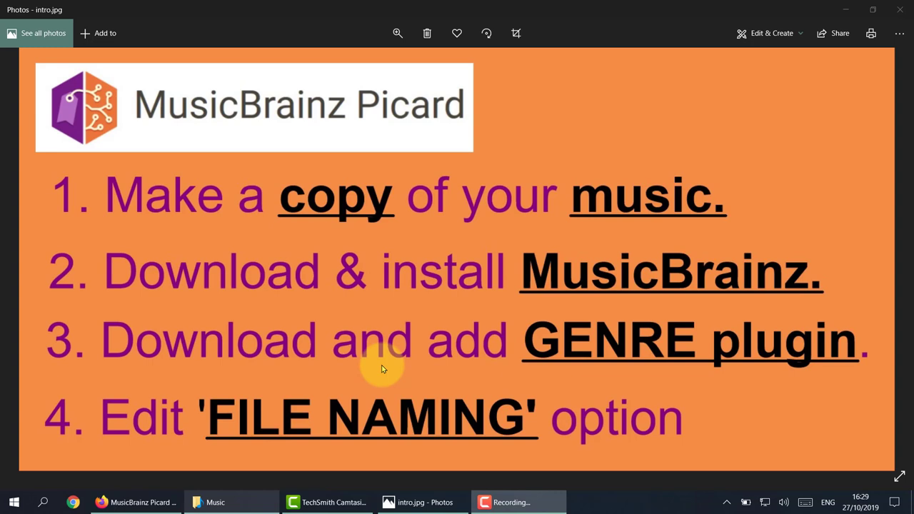
Switch to the Music folder window and look inside the MusicBrainz cds folder, returning to the Music folder.
click(230, 499)
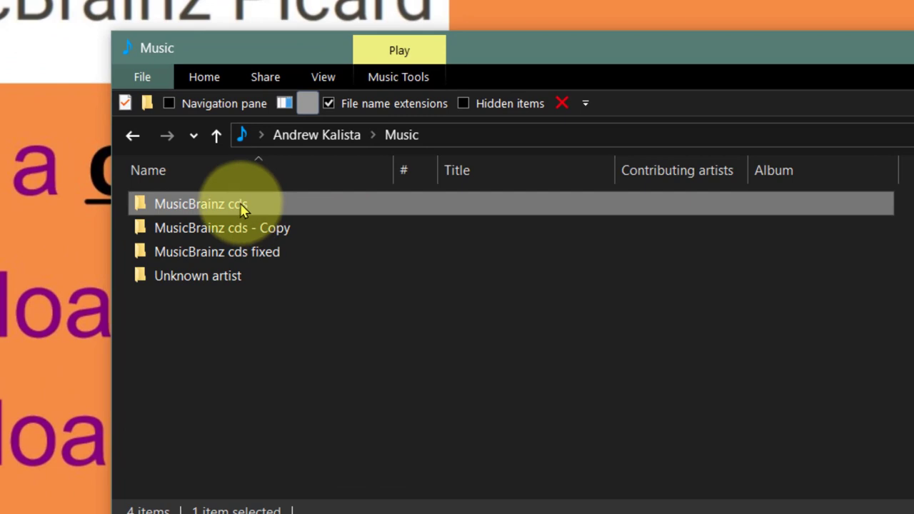
double_click(208, 205)
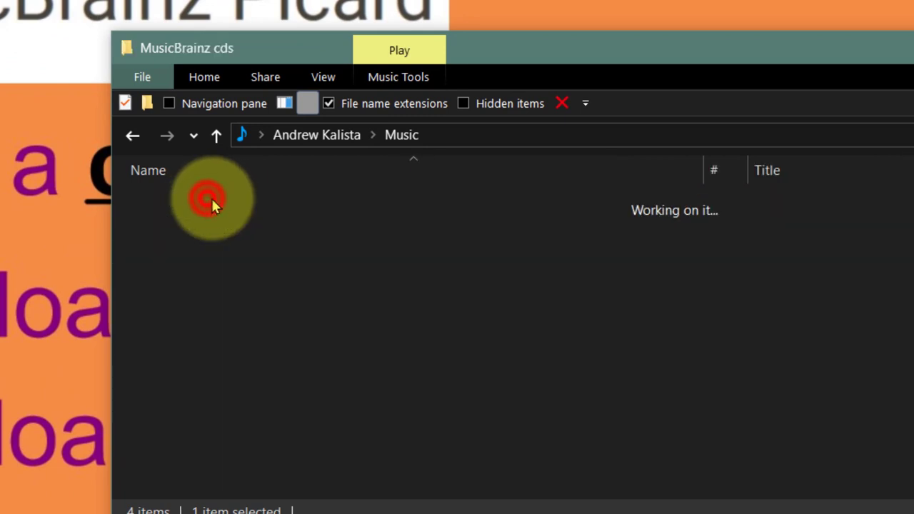
click(217, 134)
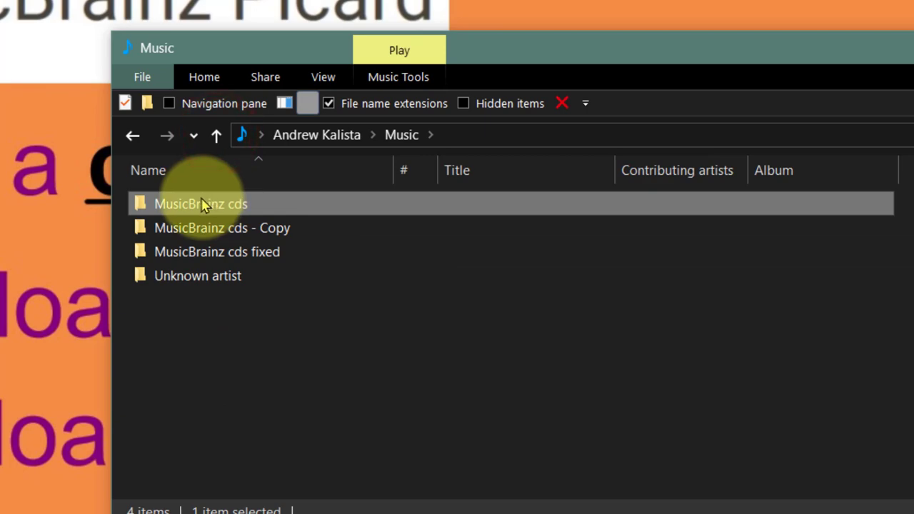
Copy the MusicBrainz cds folder to the clipboard.
right_click(202, 205)
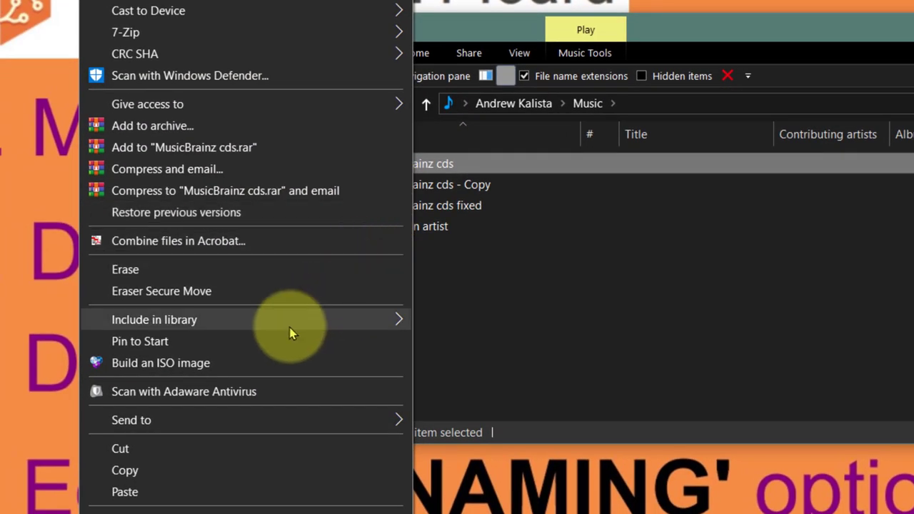
click(199, 474)
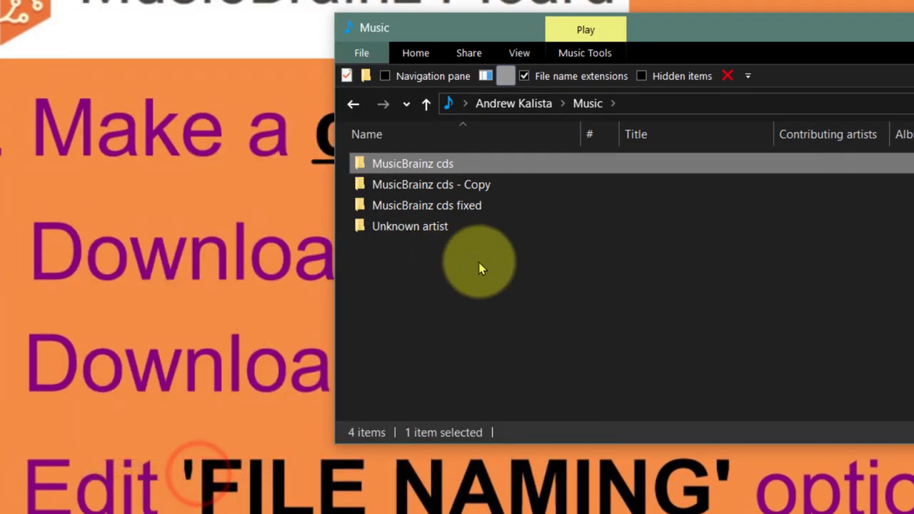
right_click(461, 264)
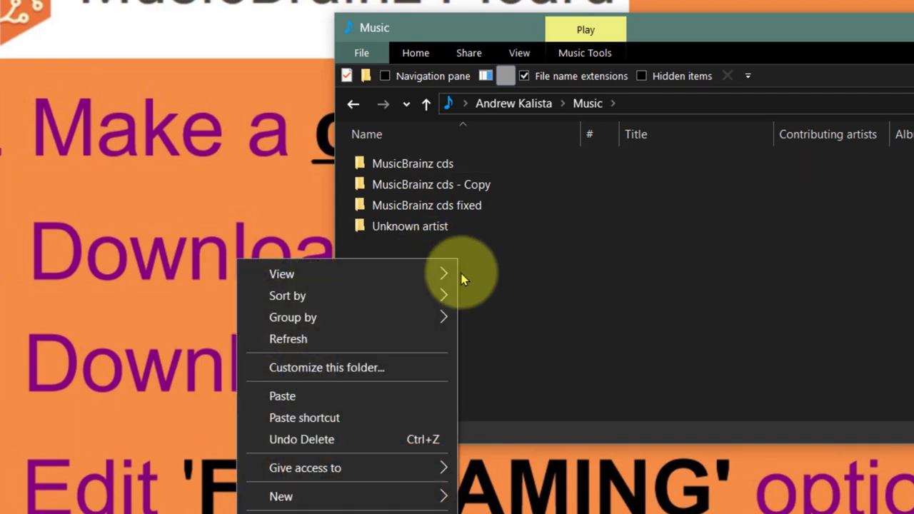
click(555, 205)
Look through the MusicBrainz cds - Copy folder and its Jamie Cullum - Taller album, returning to the Music folder.
click(420, 180)
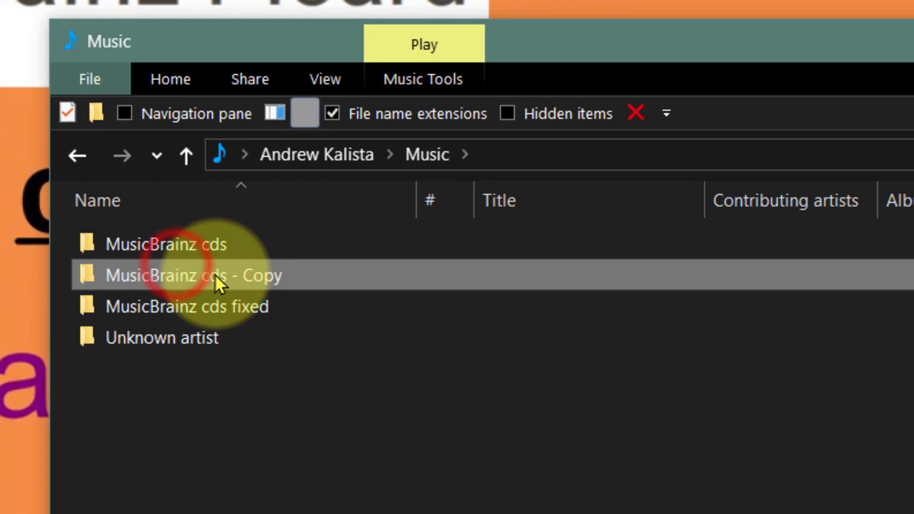
double_click(194, 278)
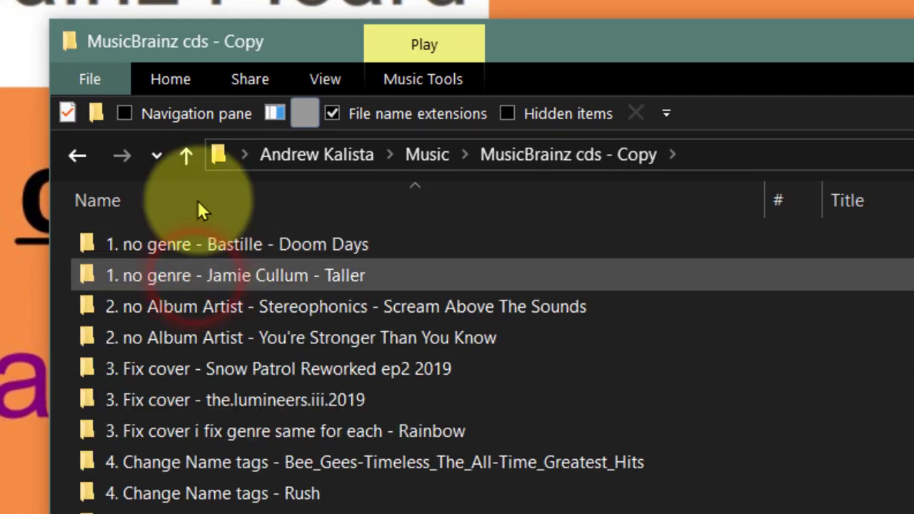
double_click(203, 274)
click(186, 154)
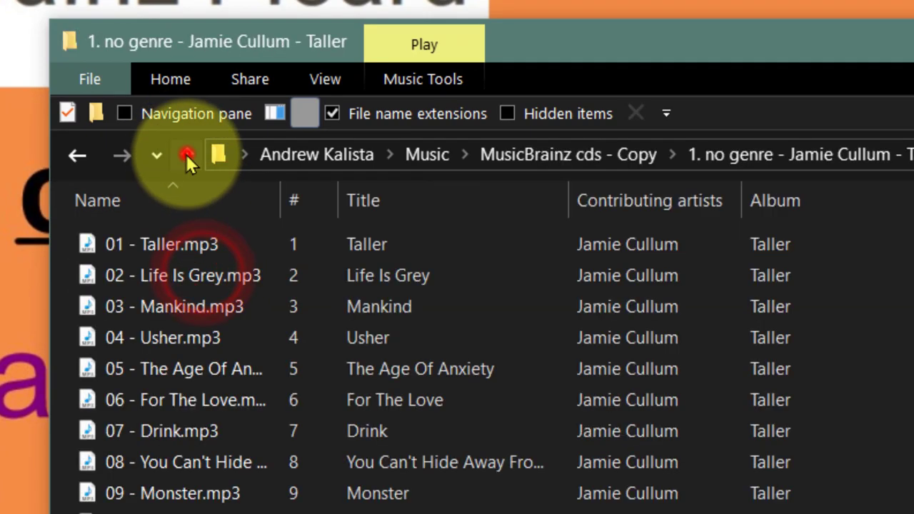
click(186, 154)
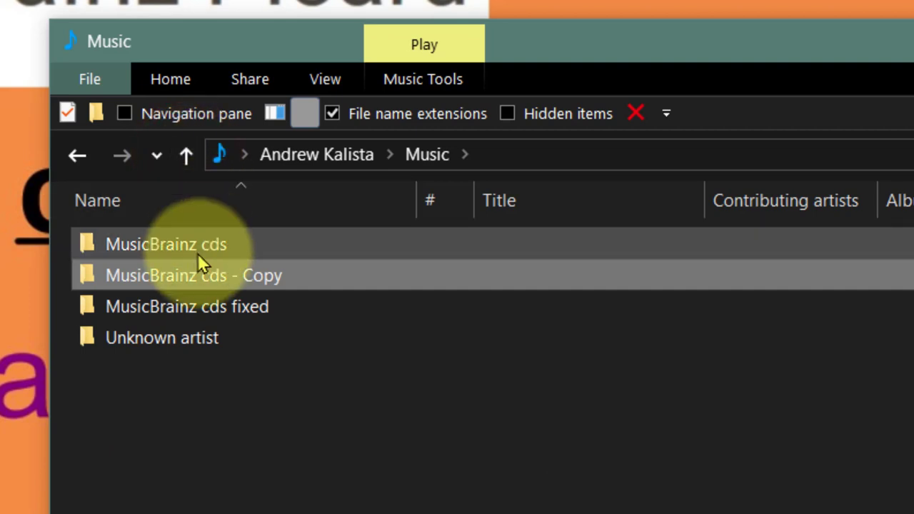
Look inside the MusicBrainz cds and MusicBrainz cds fixed folders, returning to the Music folder.
double_click(194, 240)
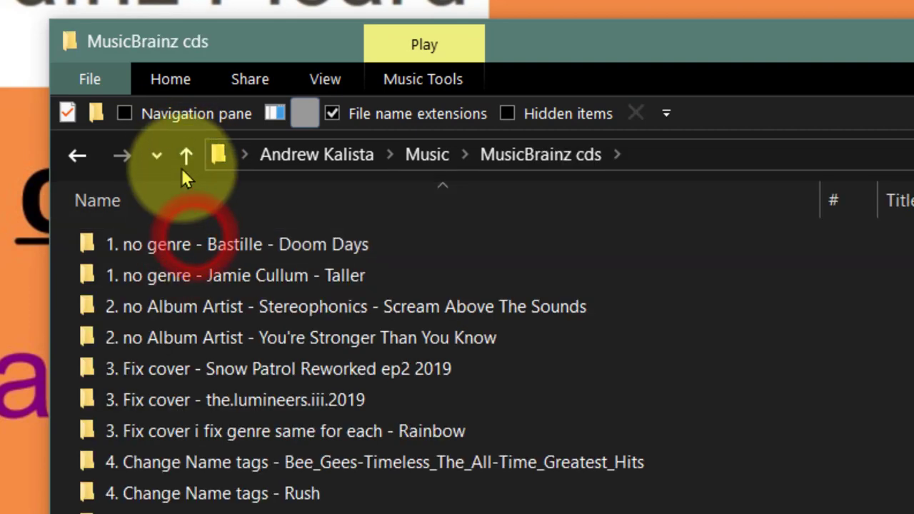
click(184, 154)
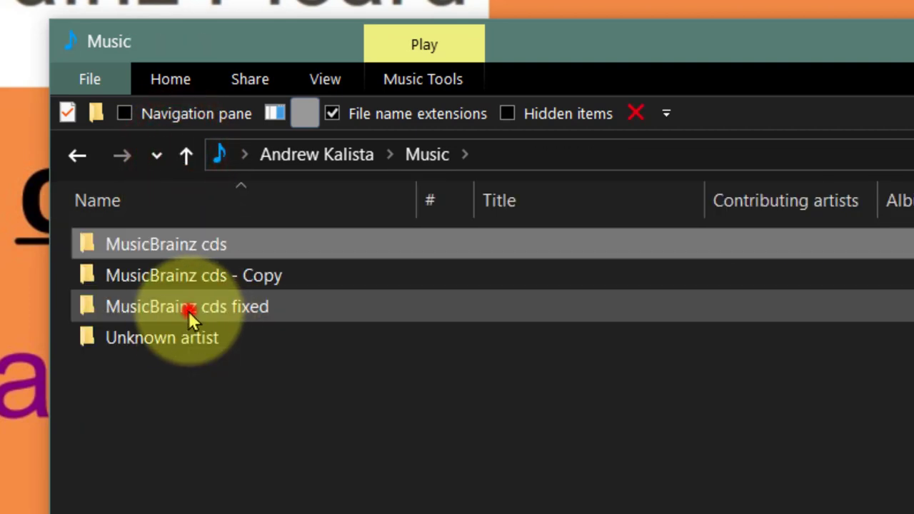
click(188, 312)
double_click(234, 313)
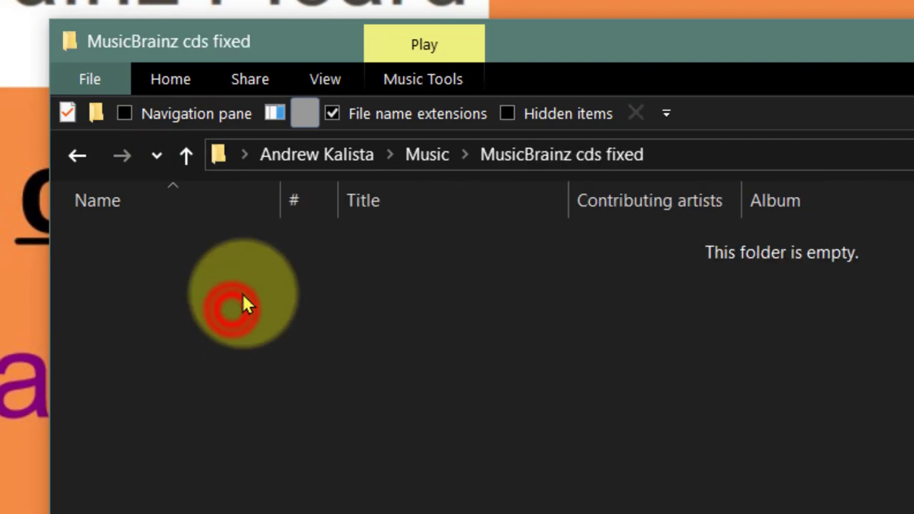
click(184, 156)
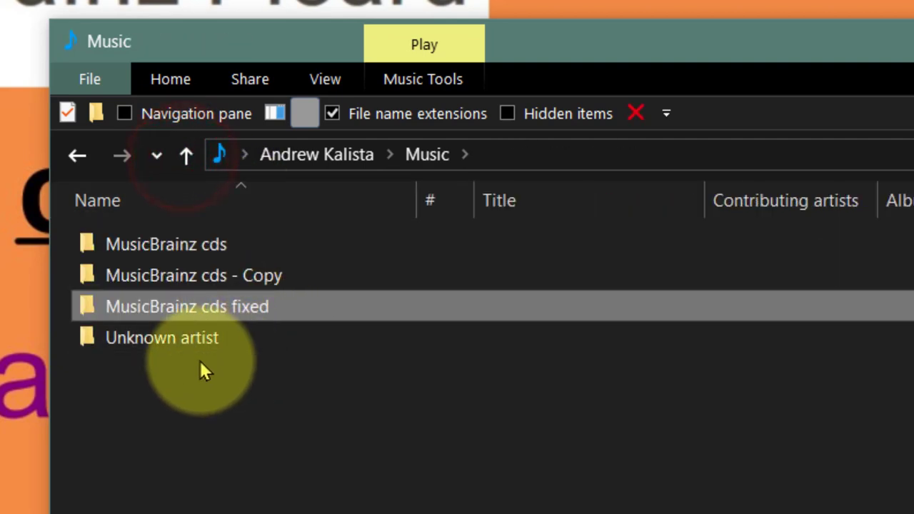
click(218, 412)
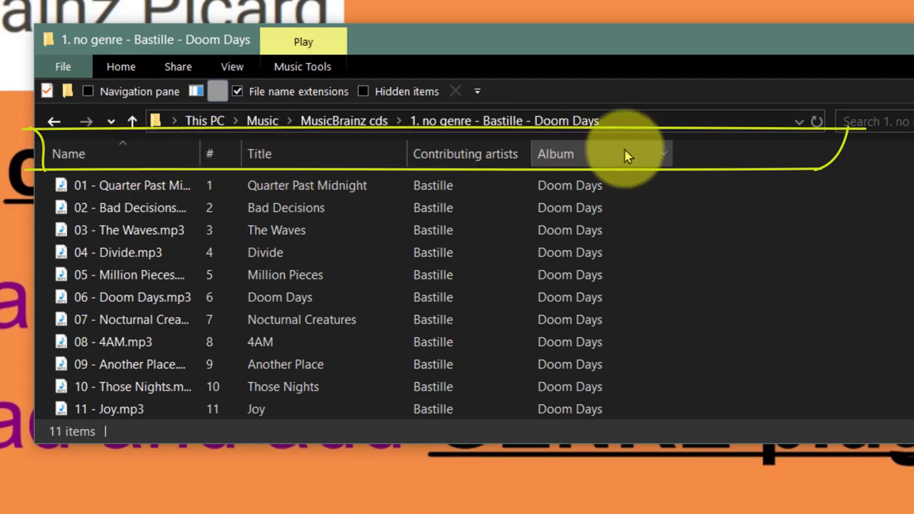
Switch the Bastille - Doom Days folder to the List layout and back to the Details layout.
click(232, 67)
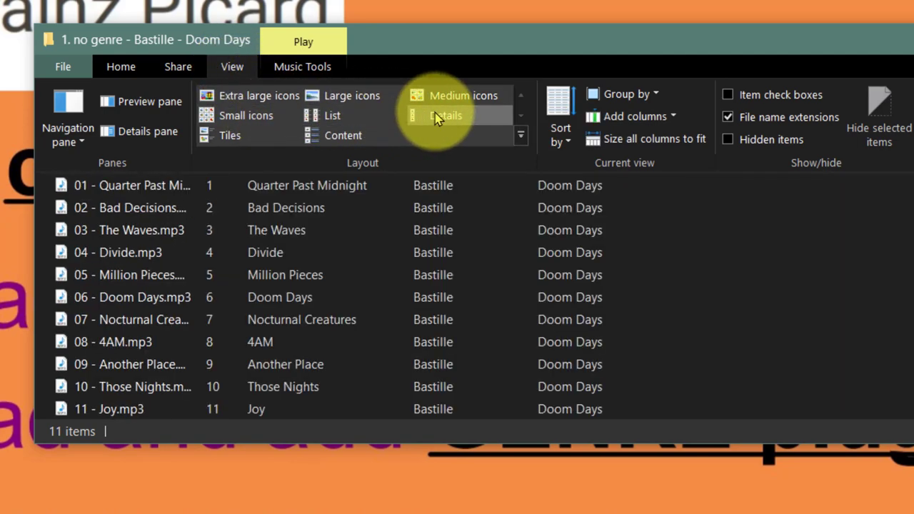
click(335, 115)
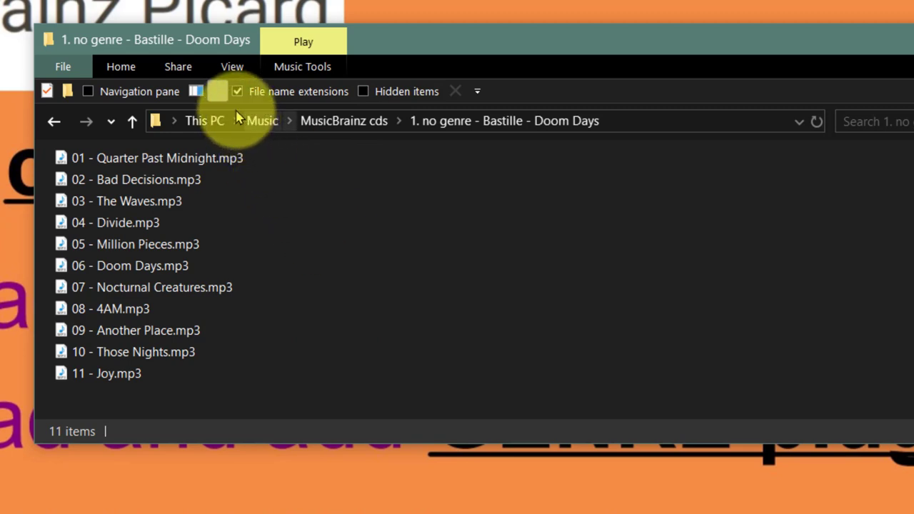
click(230, 70)
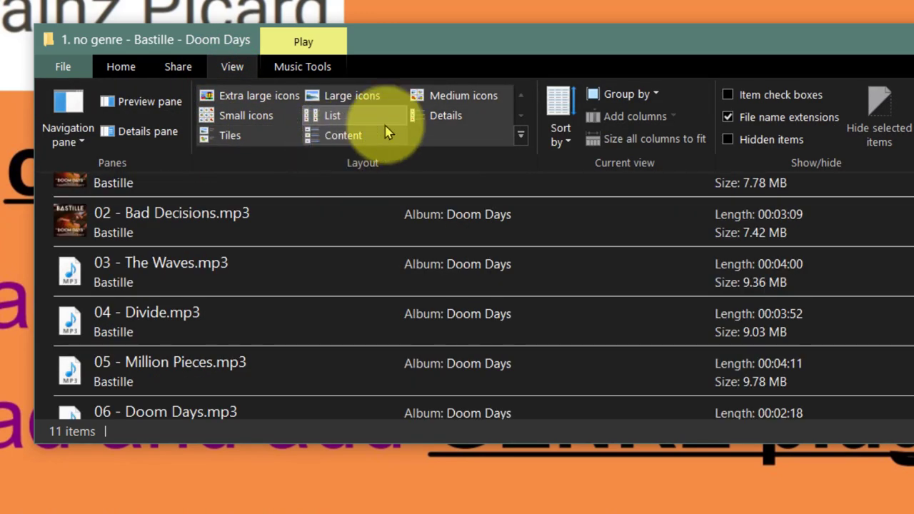
click(440, 117)
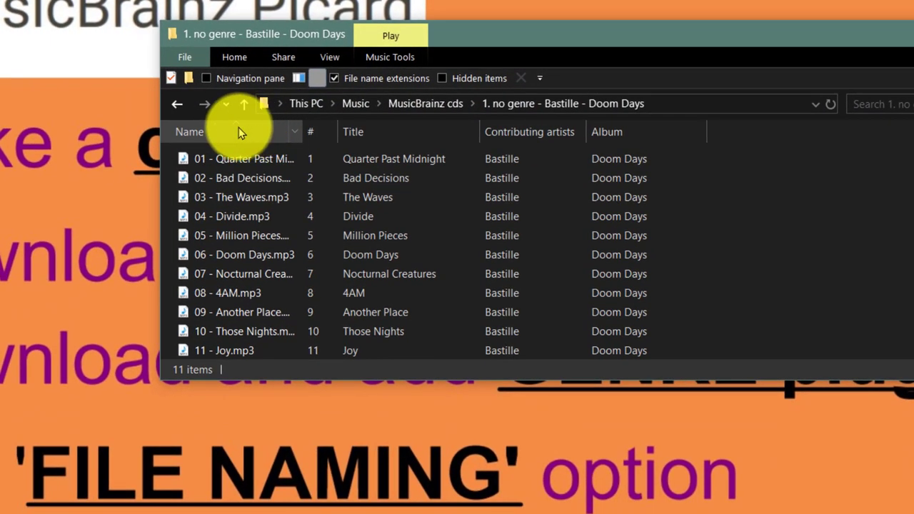
Add the Album artist, Genre and Year columns to the Bastille - Doom Days file list.
right_click(239, 129)
click(163, 326)
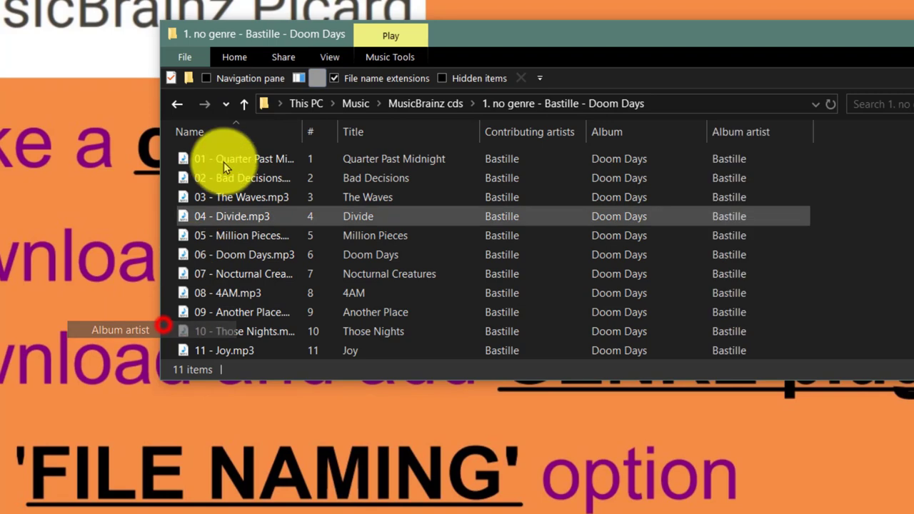
right_click(242, 128)
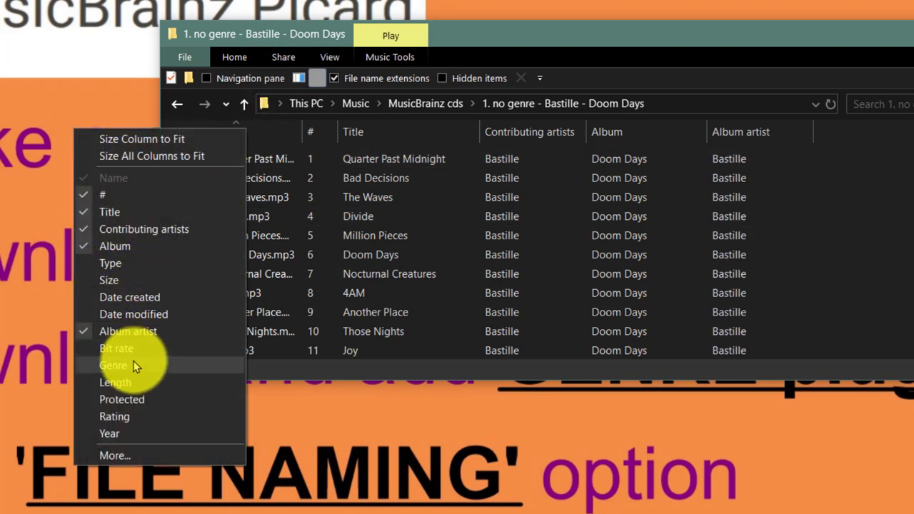
click(136, 364)
right_click(227, 132)
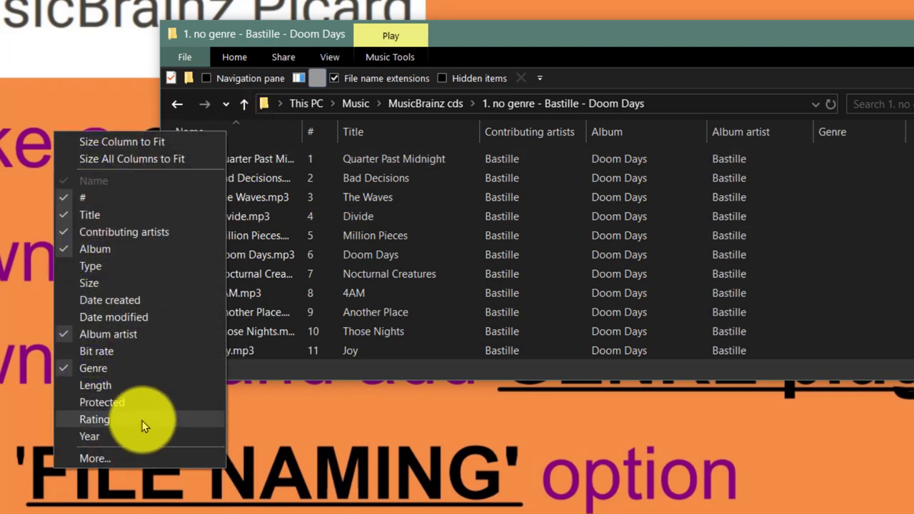
click(143, 438)
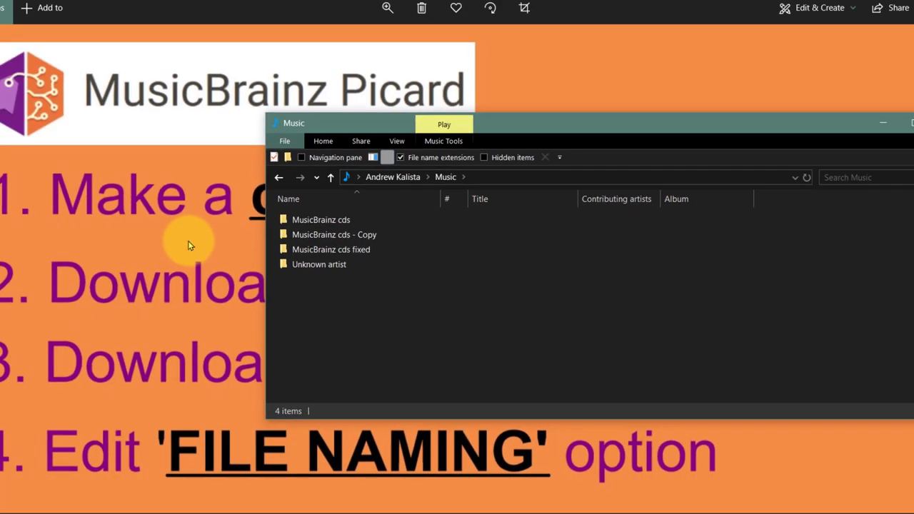
Switch to the MusicBrainz Picard website in Firefox and download the v2.2.2 Windows (64-bit) installer, saving the file.
click(225, 238)
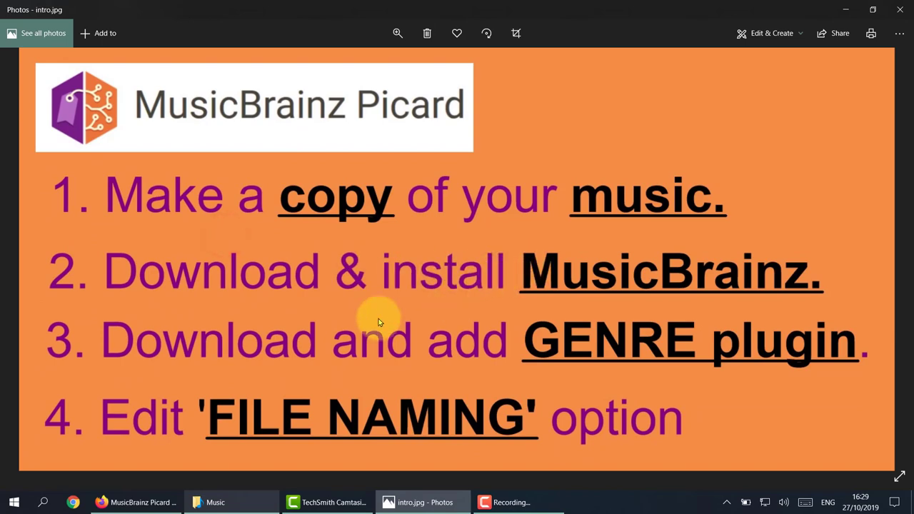
click(143, 502)
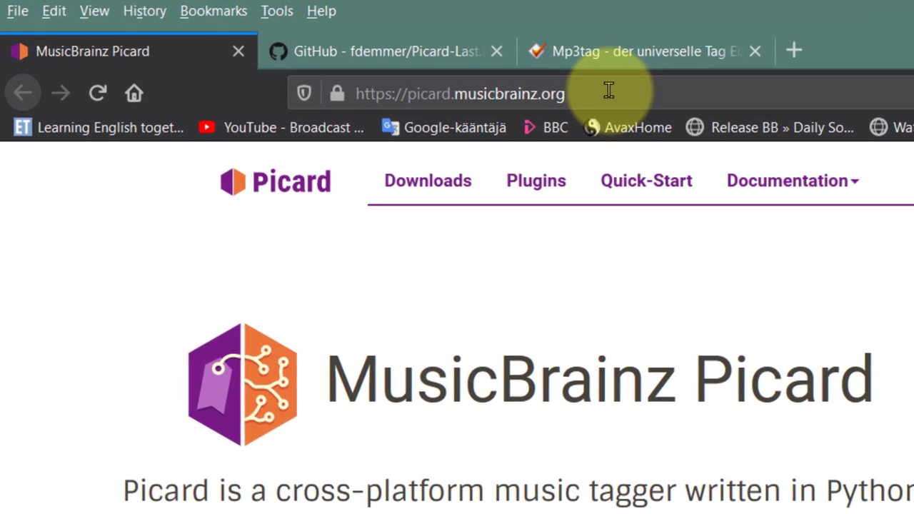
click(315, 47)
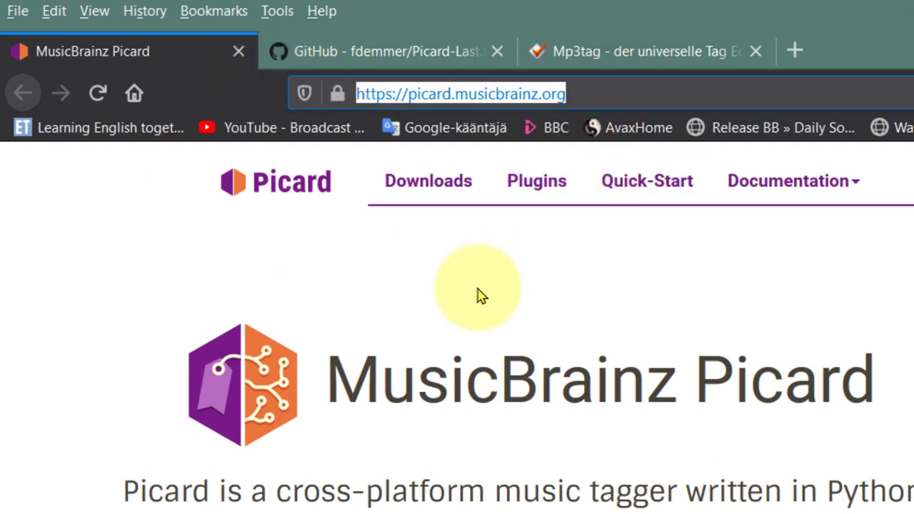
click(375, 443)
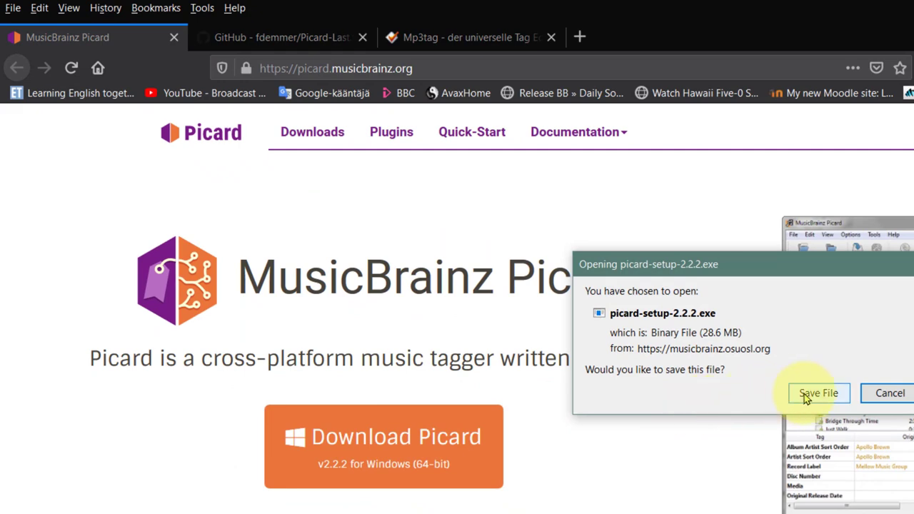
click(817, 394)
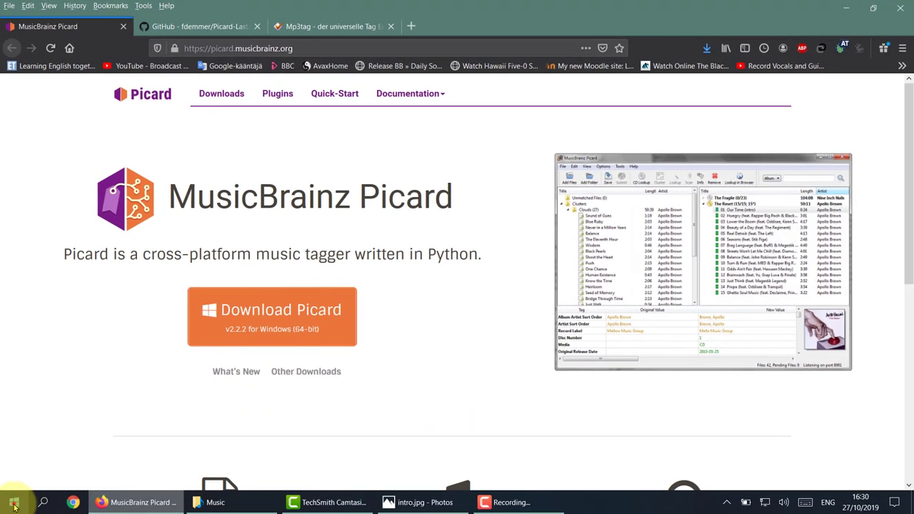
Open the Downloads folder and run picard-setup-2.2.2.exe.
click(13, 501)
mouse_move(20, 286)
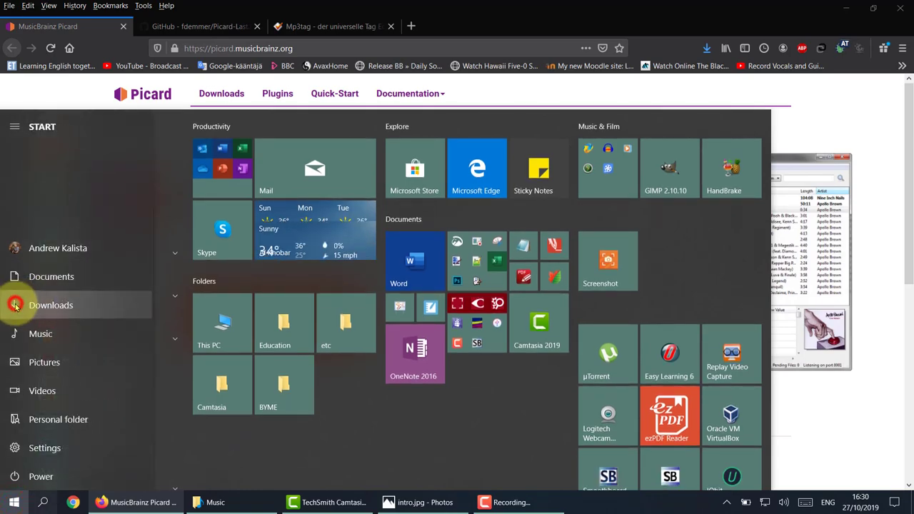
click(15, 305)
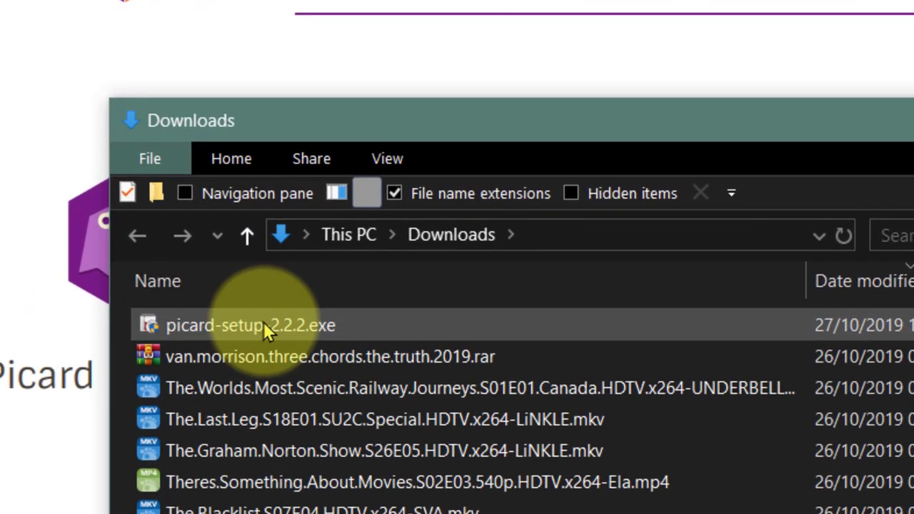
click(264, 325)
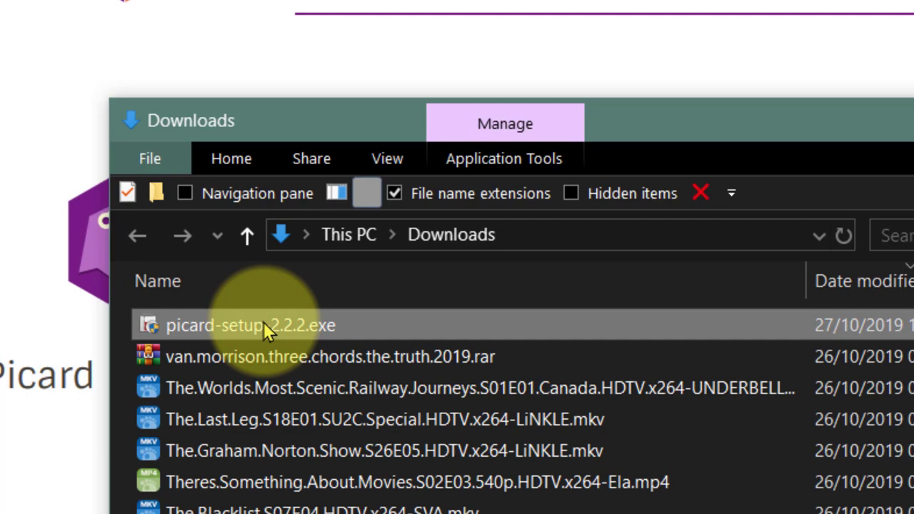
double_click(264, 325)
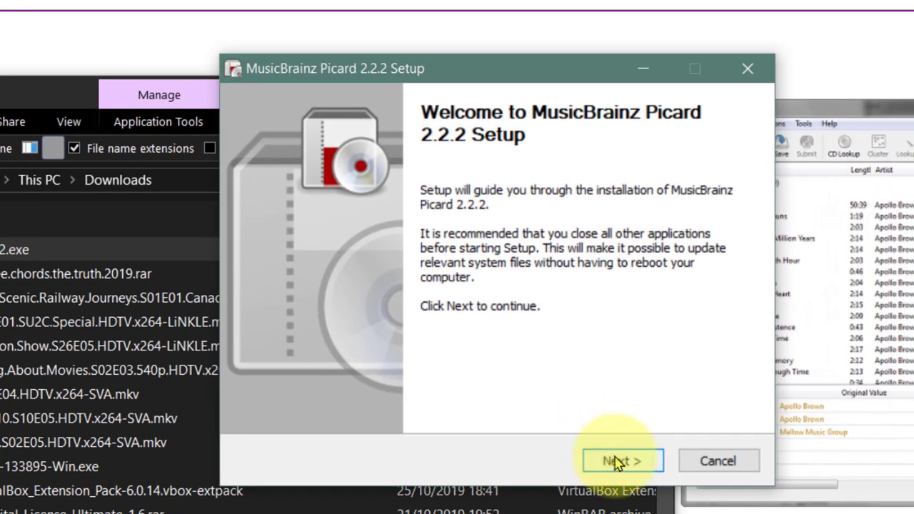
Accept the license agreement and install MusicBrainz Picard 2.2.2 in C:\Program Files\MusicBrainz Picard.
click(618, 461)
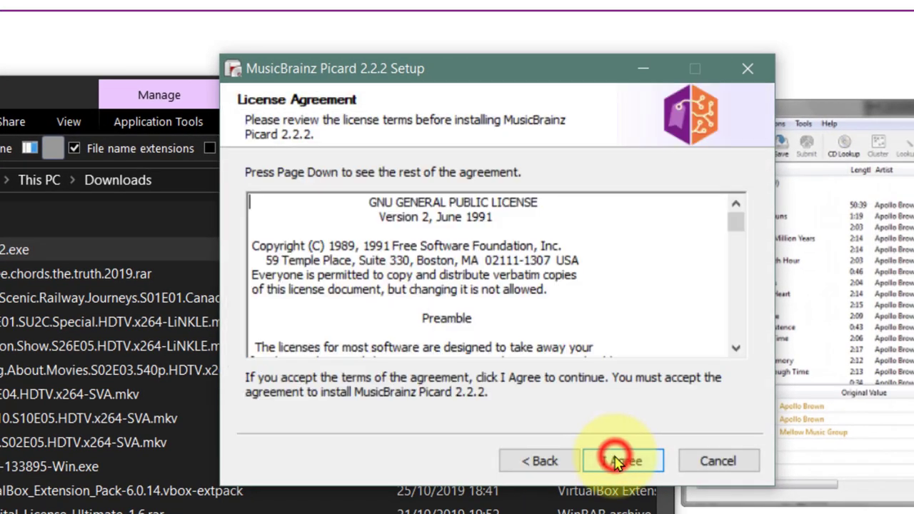
click(618, 461)
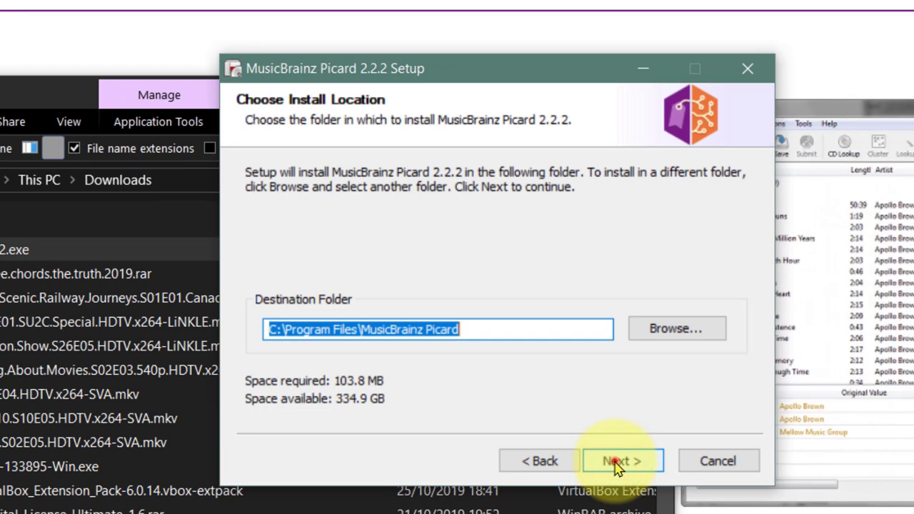
click(617, 462)
click(617, 461)
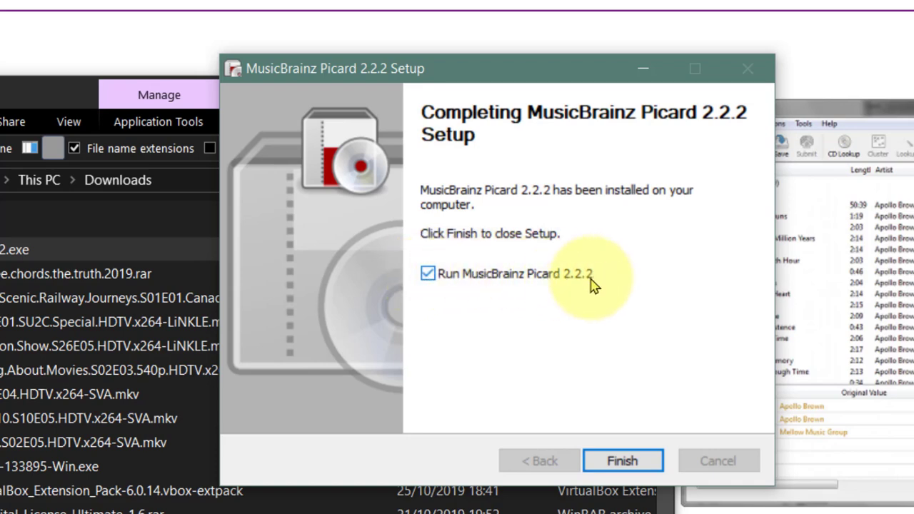
Finish the setup with MusicBrainz Picard 2.2.2 launching, dismiss the IObit Uninstaller notification and bring the Picard window forward.
click(622, 461)
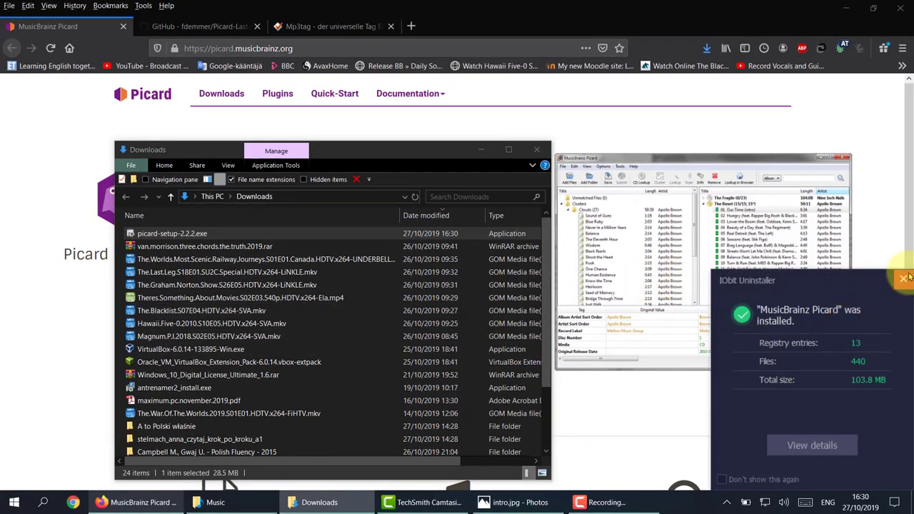
click(904, 280)
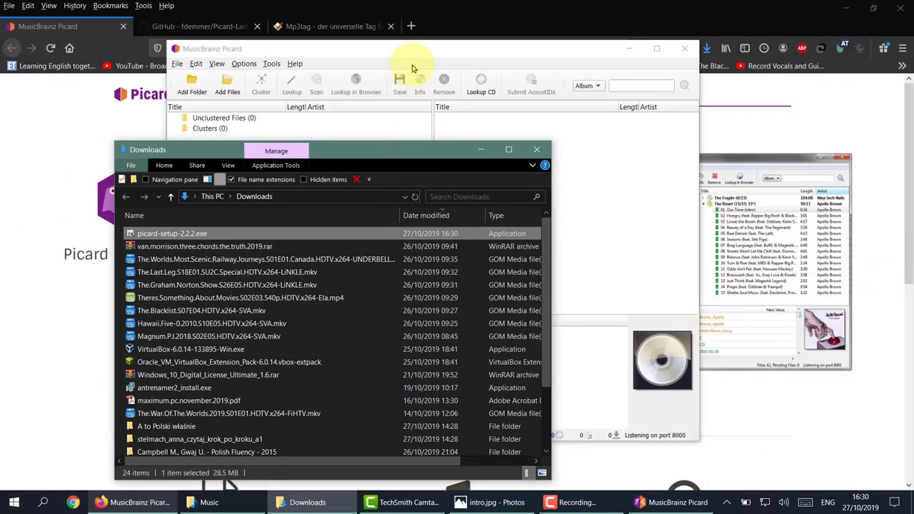
click(413, 50)
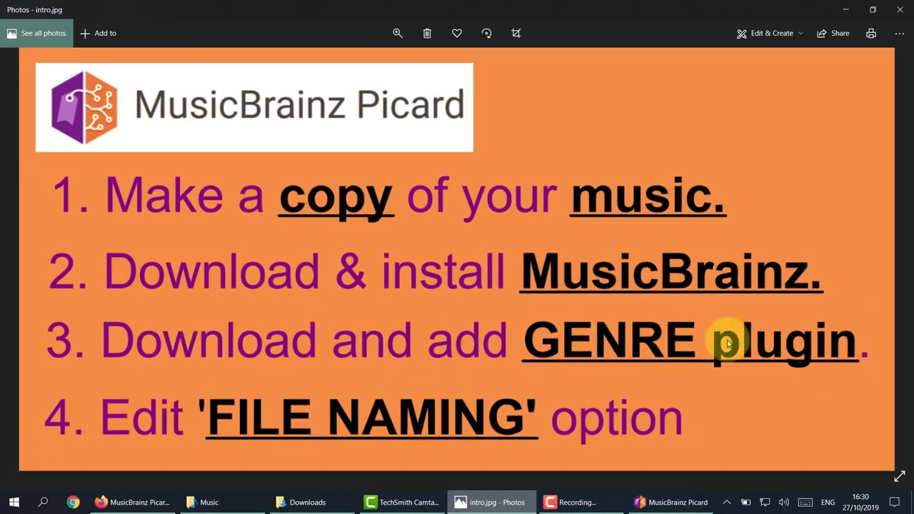
Switch to the Picard-Last.fm.ng-Plugin GitHub page in Firefox and open the releases page from its Install section.
click(132, 502)
click(224, 22)
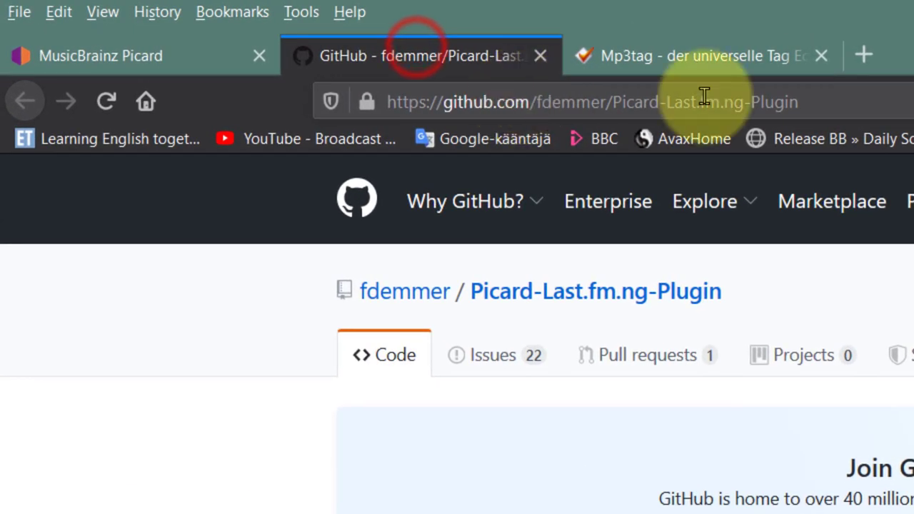
drag(679, 83, 241, 92)
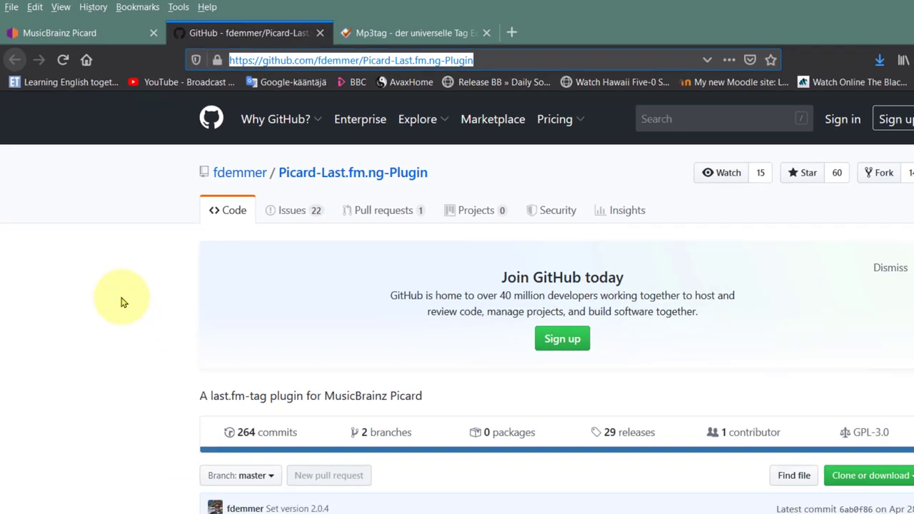
scroll(193, 499, down, 4)
scroll(94, 241, down, 5)
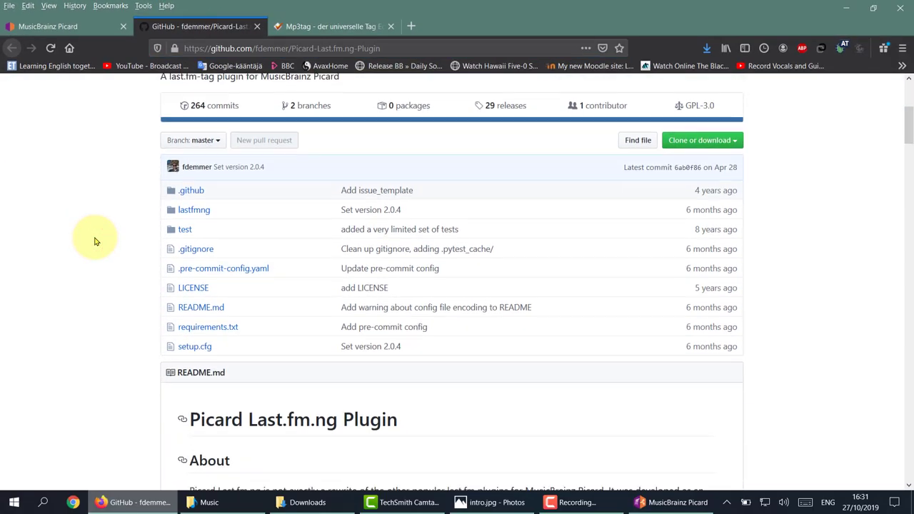
scroll(95, 241, down, 5)
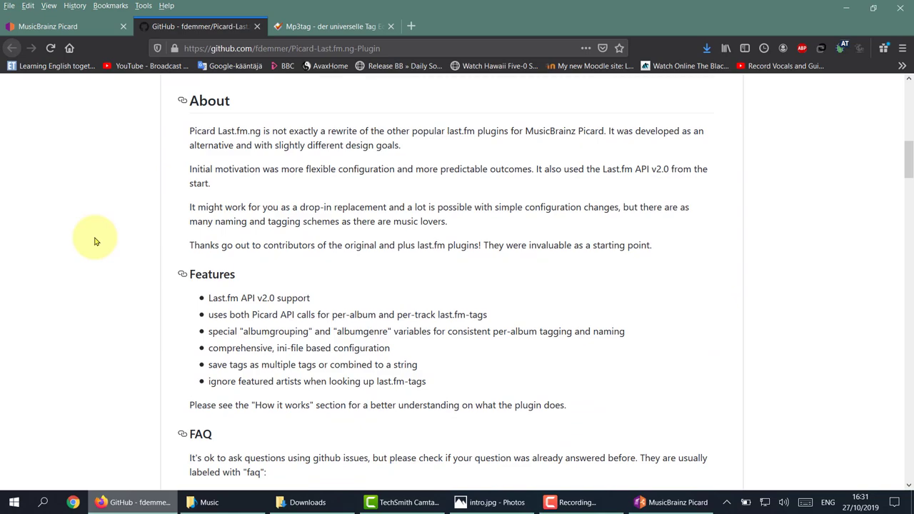
scroll(7, 235, down, 1)
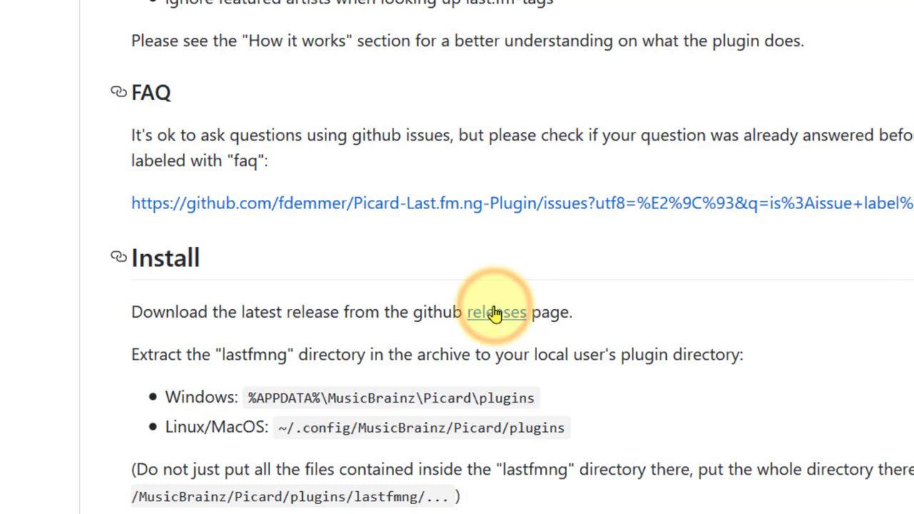
click(491, 312)
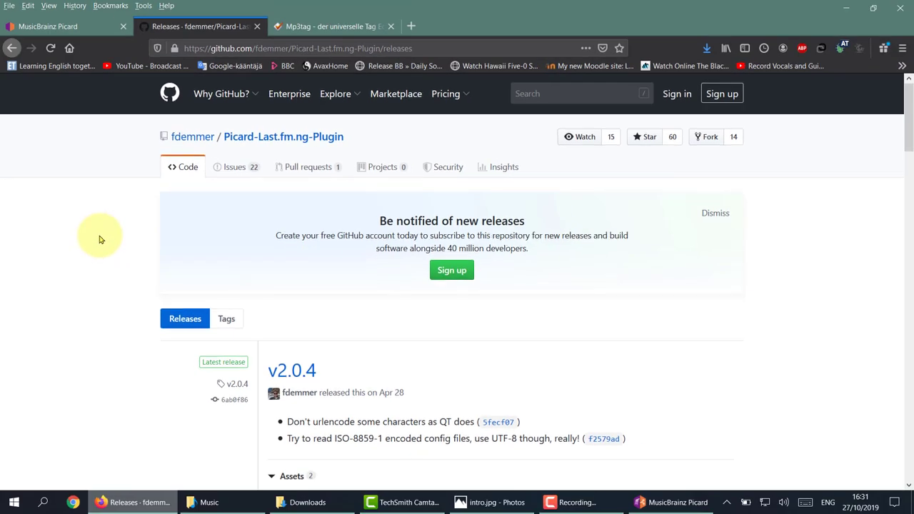
Download the v2.0.4 source code zip, saving the file, and select Picard-Last.fm.ng-Plugin-2.0.4.zip in the Downloads folder.
scroll(98, 238, down, 5)
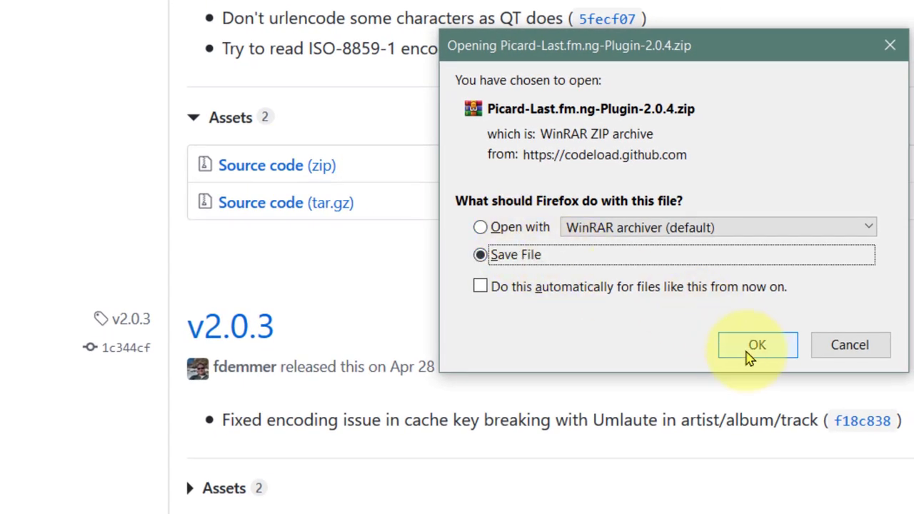
click(746, 348)
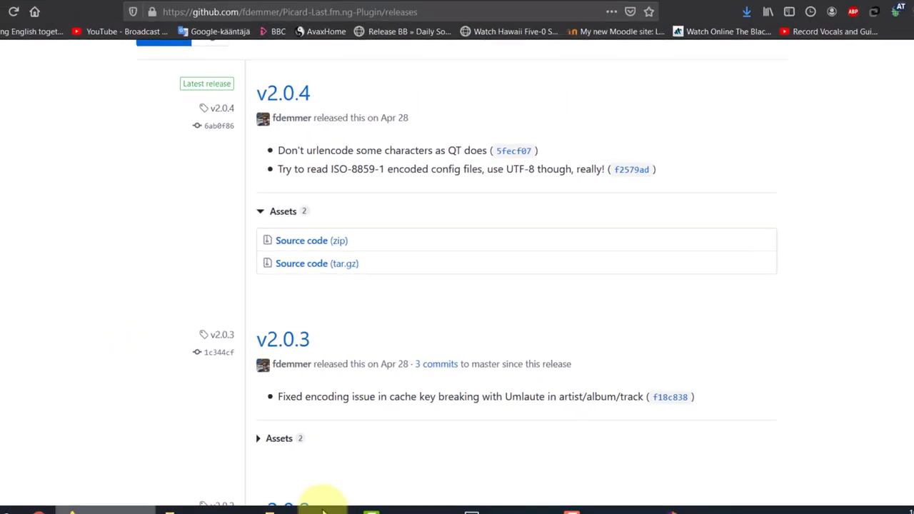
click(321, 502)
click(531, 162)
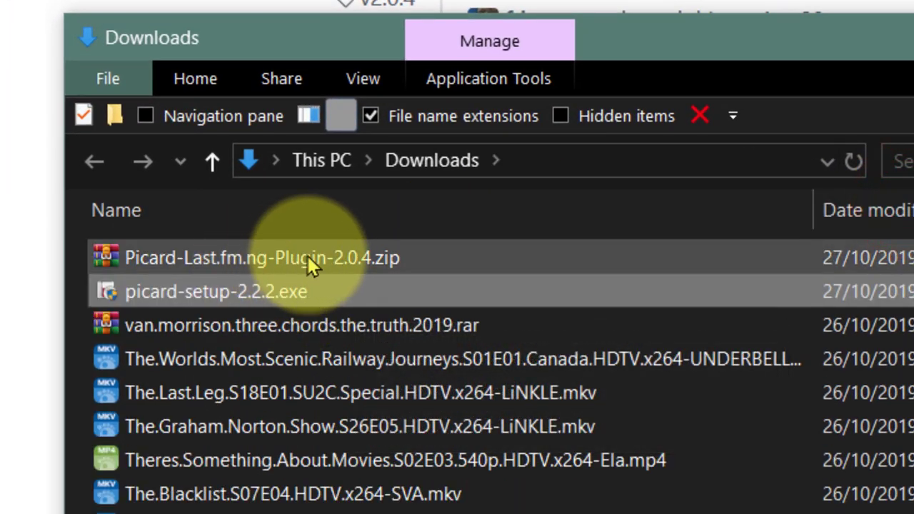
click(306, 255)
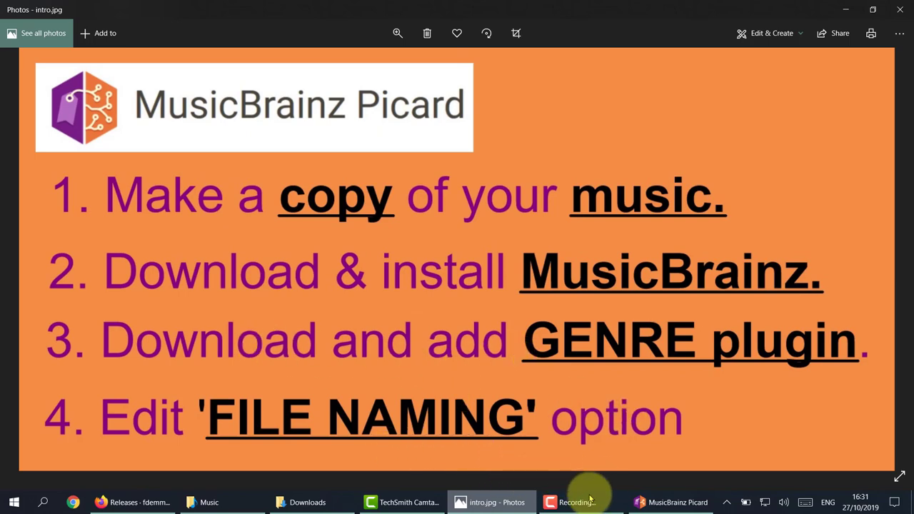
Switch to MusicBrainz Picard and enable moving and renaming files when saving in the File Naming options.
click(660, 501)
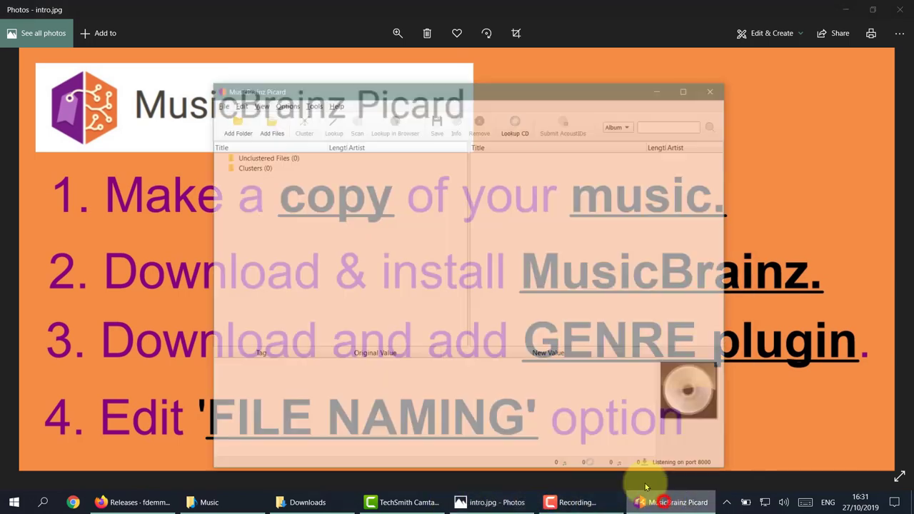
drag(414, 53, 397, 52)
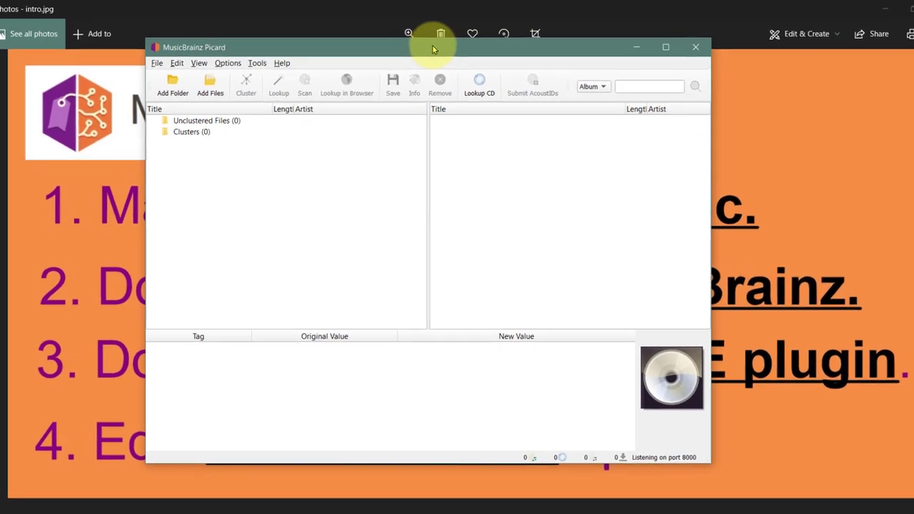
click(427, 46)
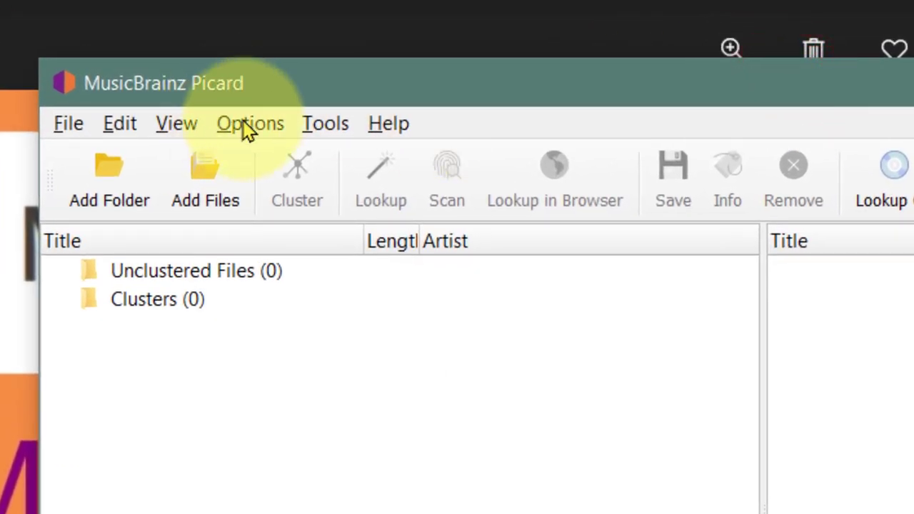
click(244, 122)
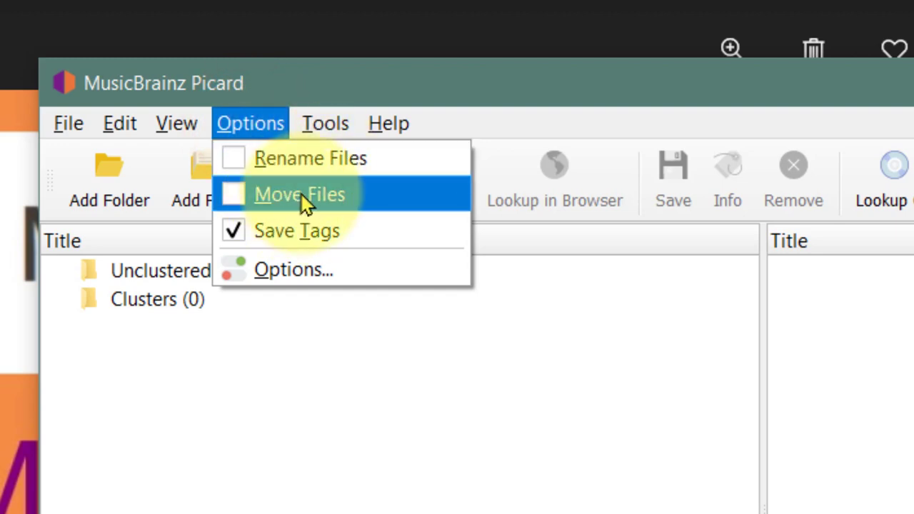
click(307, 279)
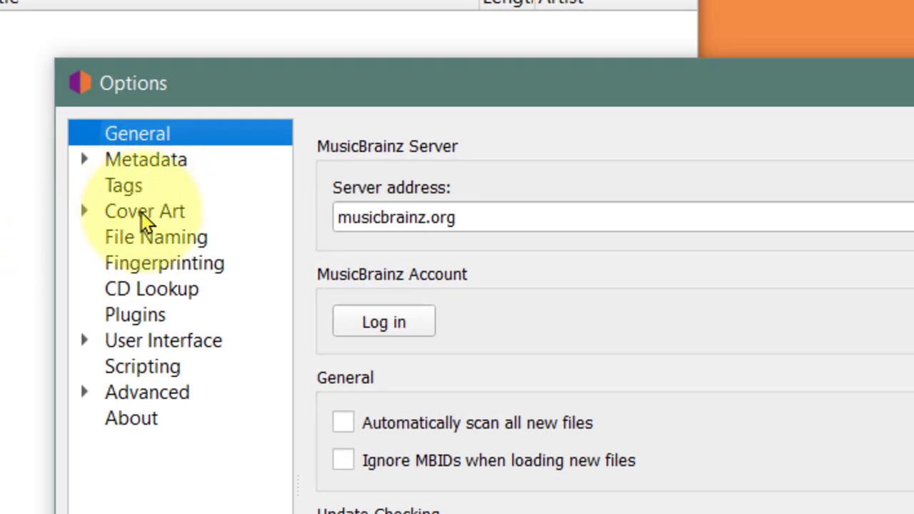
click(152, 242)
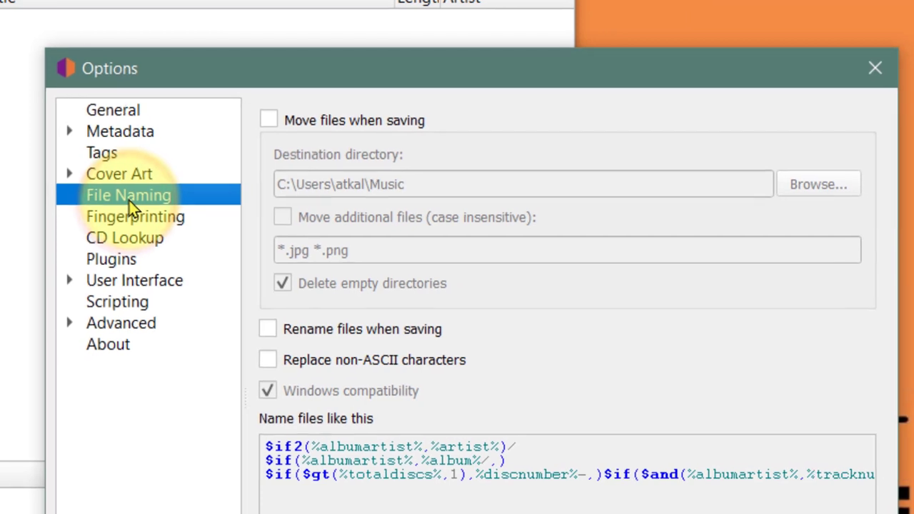
click(264, 119)
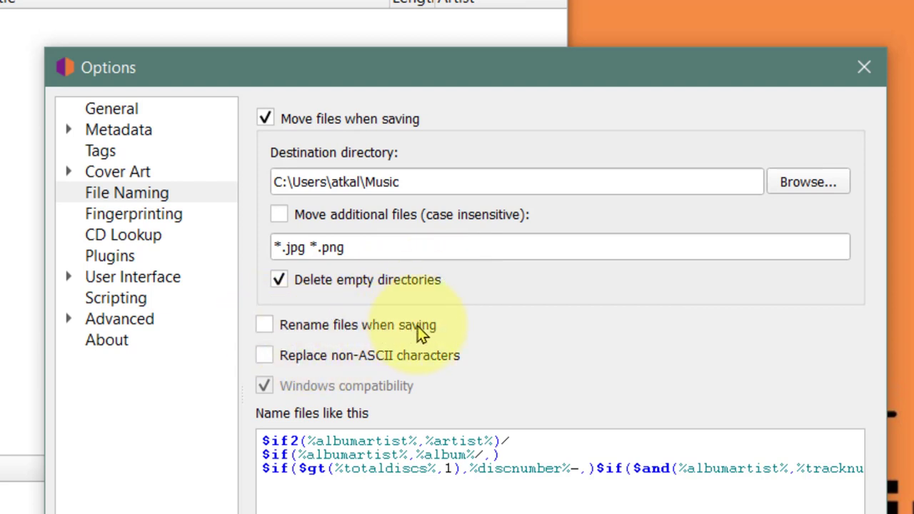
click(269, 323)
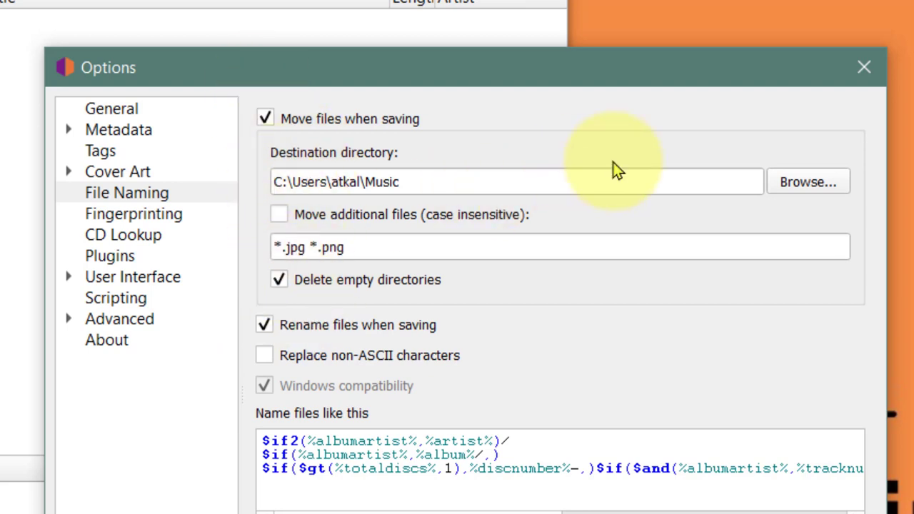
Set the destination directory for moved files to the MusicBrainz cds fixed folder inside Music.
click(408, 176)
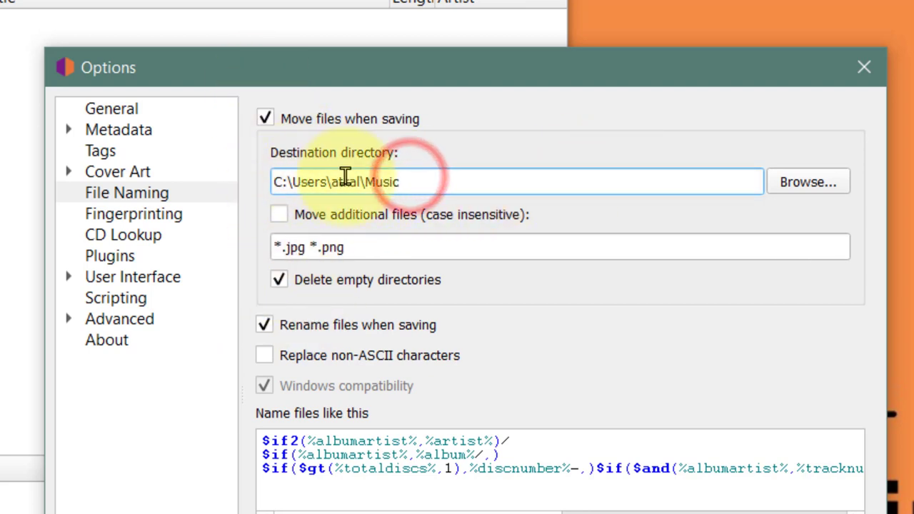
click(785, 187)
click(369, 273)
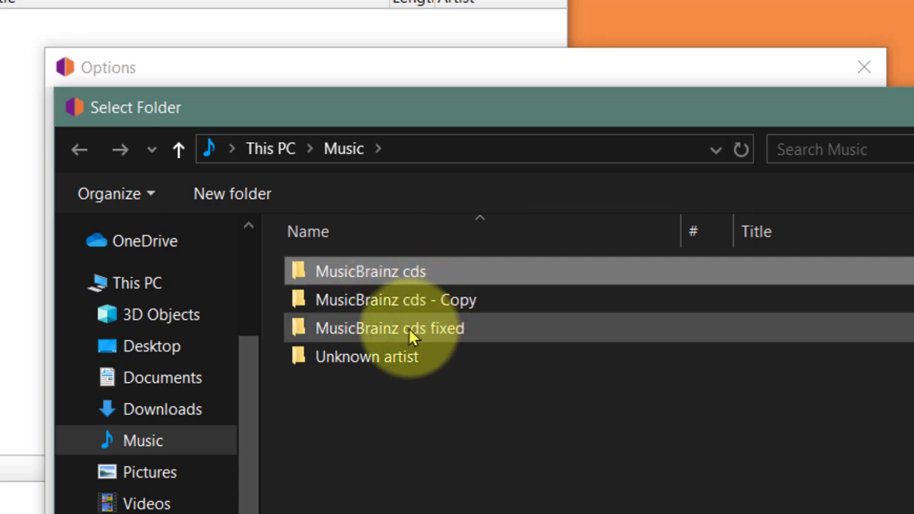
click(377, 329)
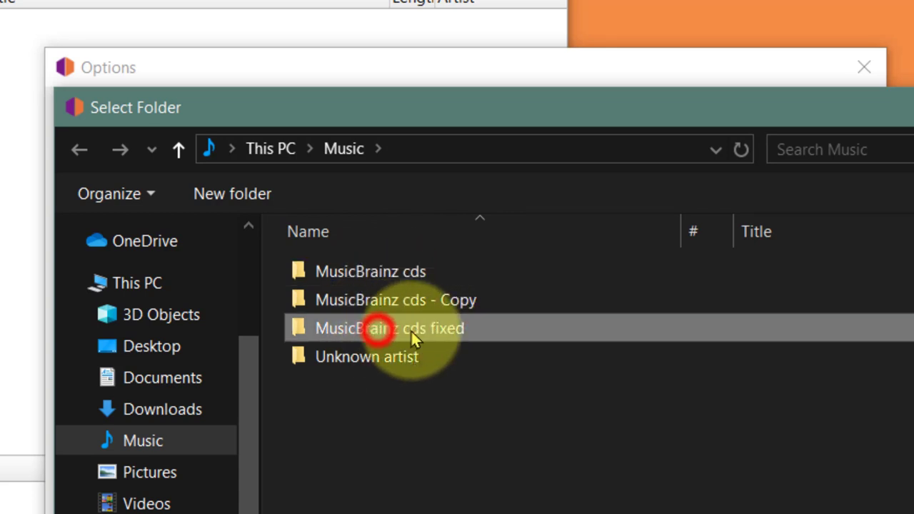
double_click(374, 328)
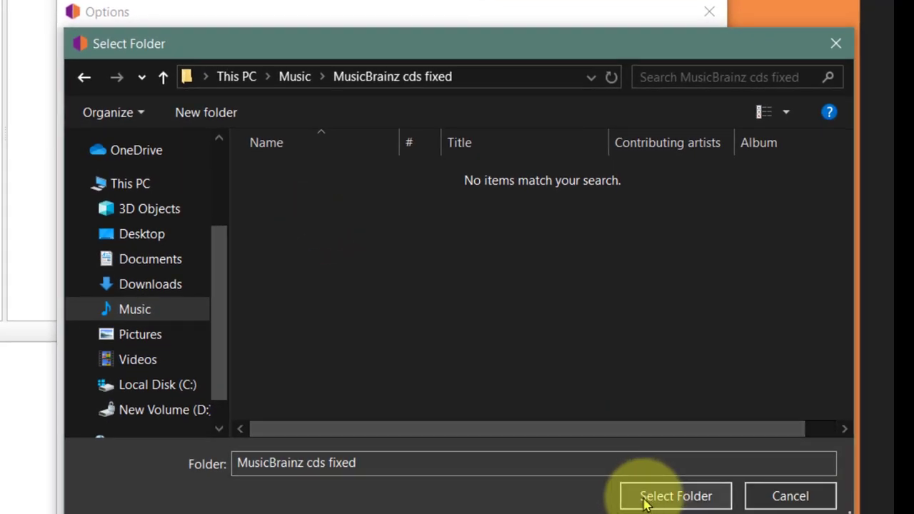
click(645, 500)
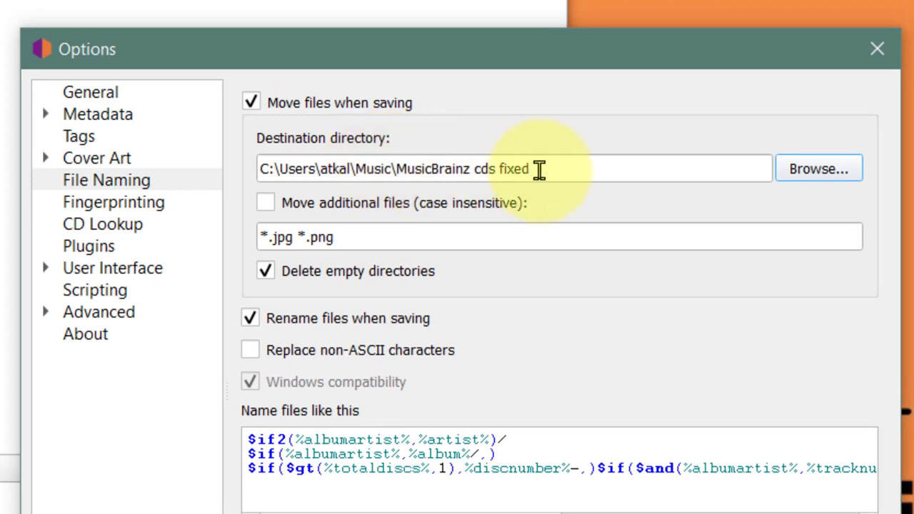
drag(540, 169, 397, 175)
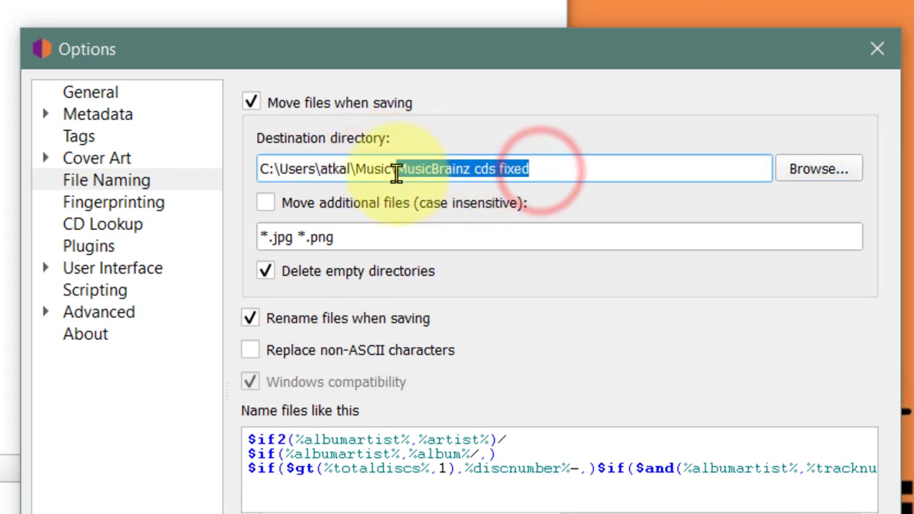
click(542, 168)
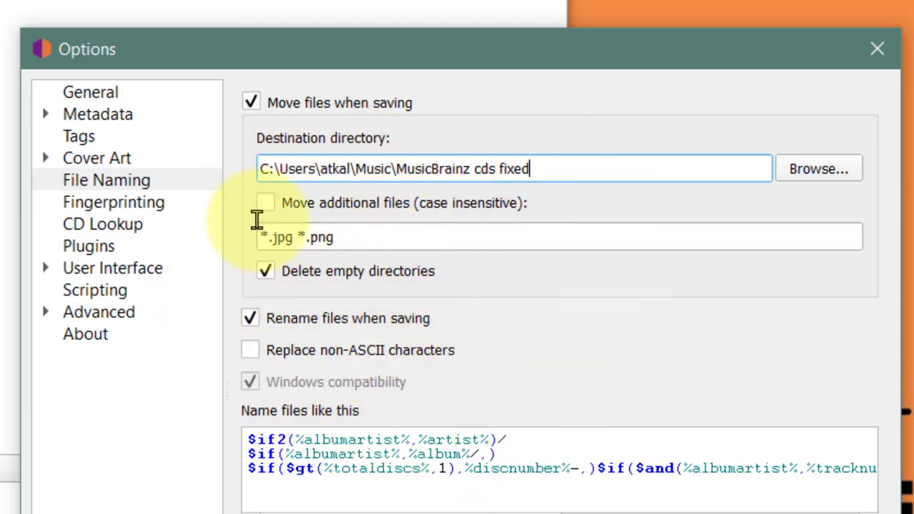
Go to the Plugins options and open Picard's plugin folder.
drag(226, 47, 104, 26)
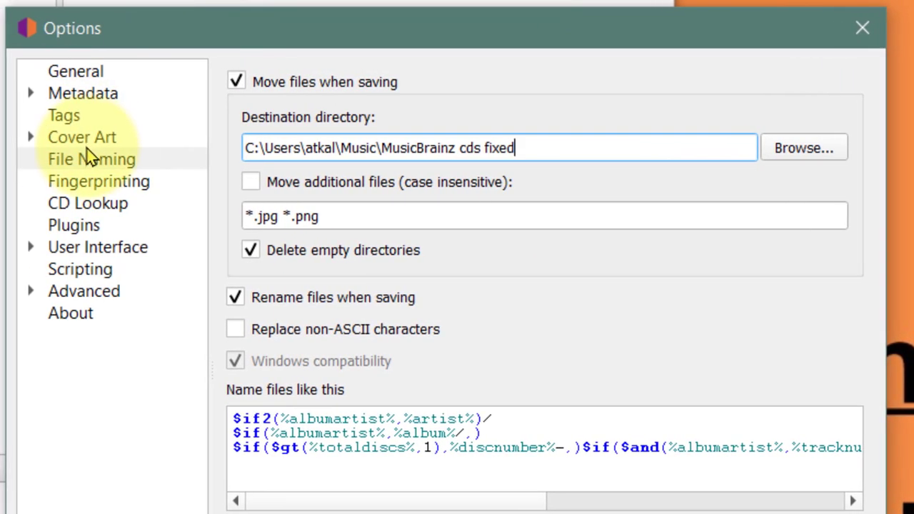
click(89, 157)
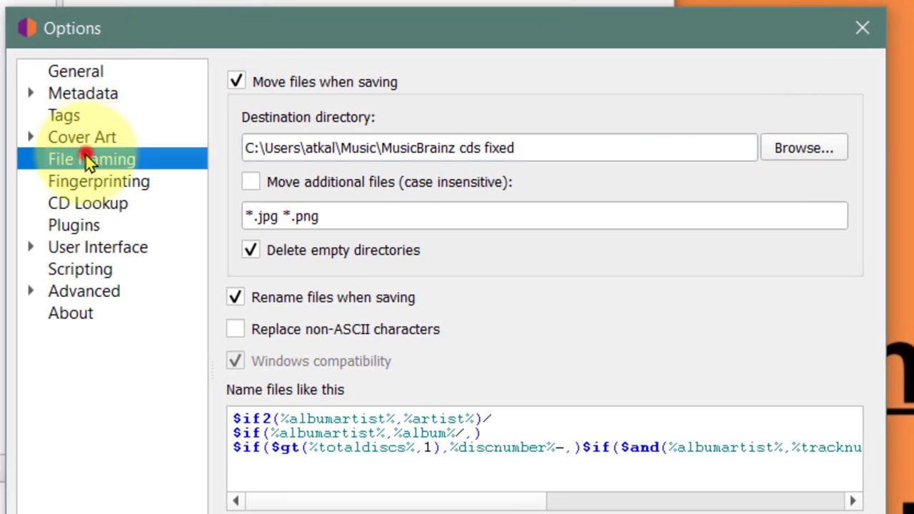
click(79, 226)
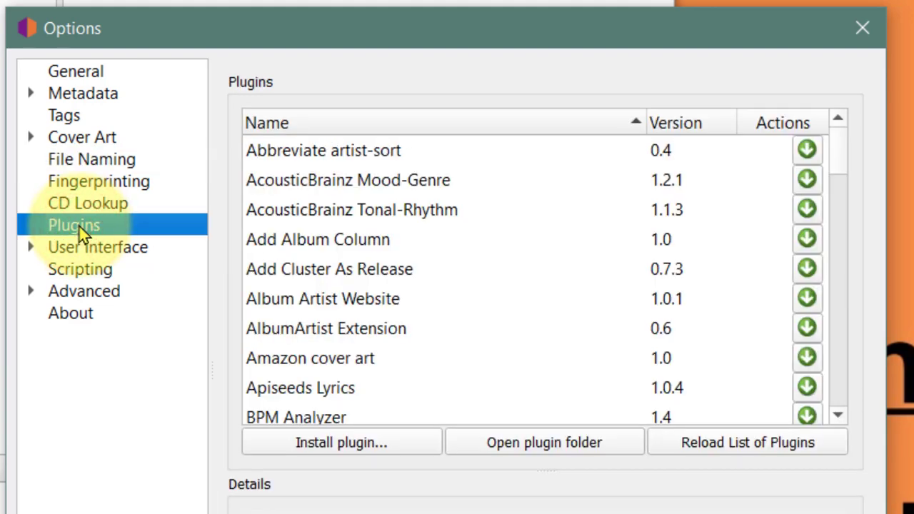
click(546, 447)
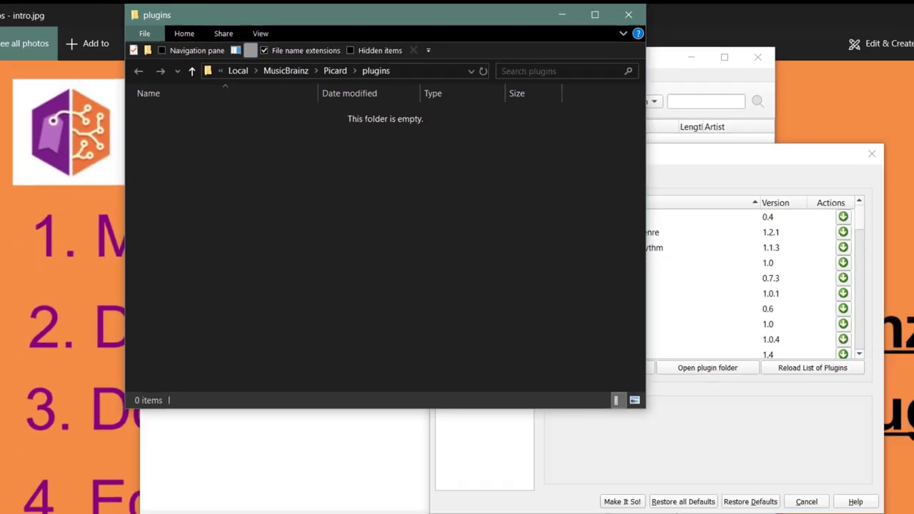
Move Picard-Last.fm.ng-Plugin-2.0.4.zip from the Downloads folder into Picard's plugins folder.
click(284, 504)
drag(418, 148, 645, 125)
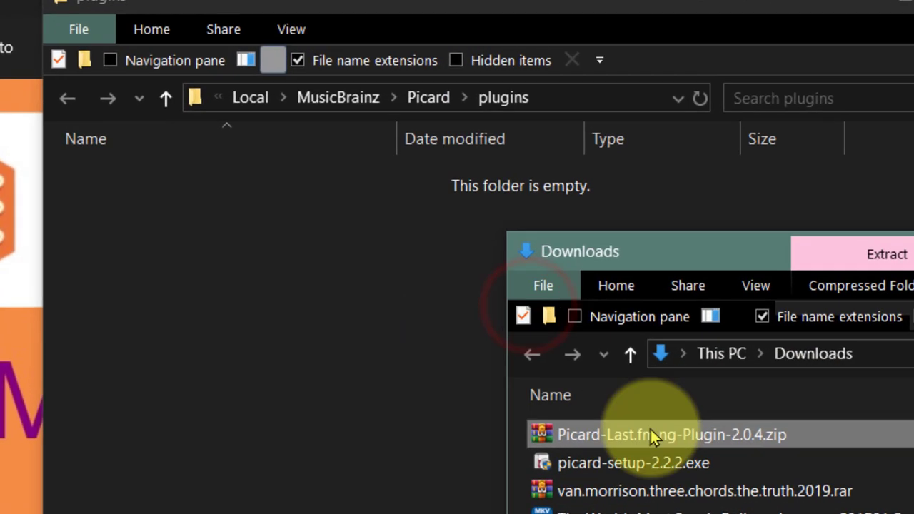
drag(635, 434, 325, 327)
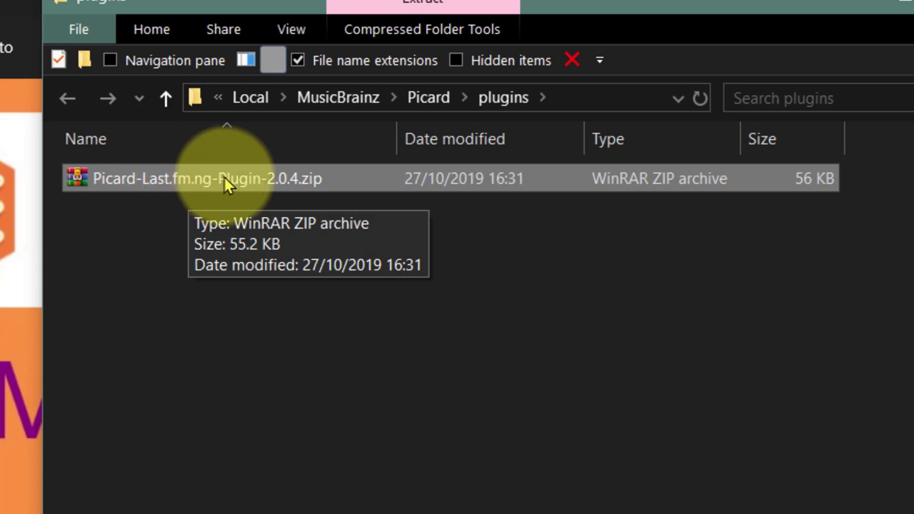
Open Picard-Last.fm.ng-Plugin-2.0.4.zip in 7-Zip and copy its lastfmng folder into Picard's plugins folder.
right_click(225, 179)
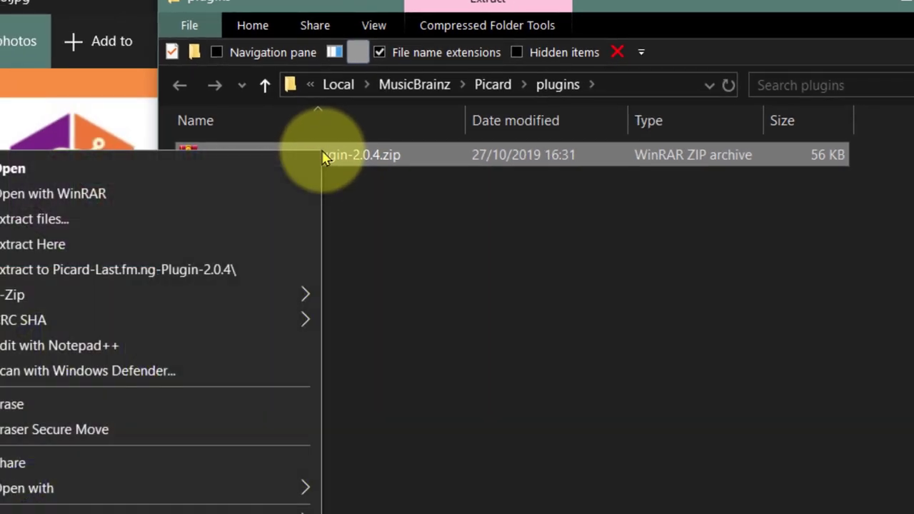
mouse_move(300, 294)
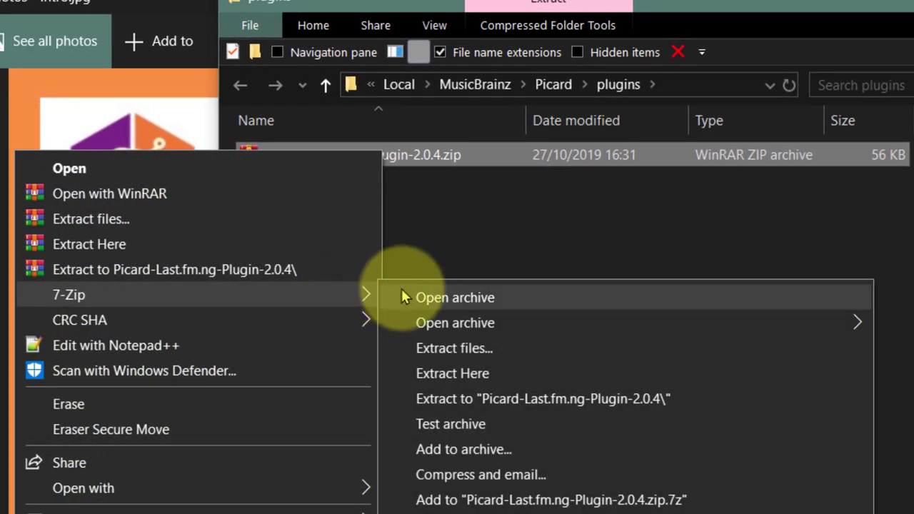
click(435, 296)
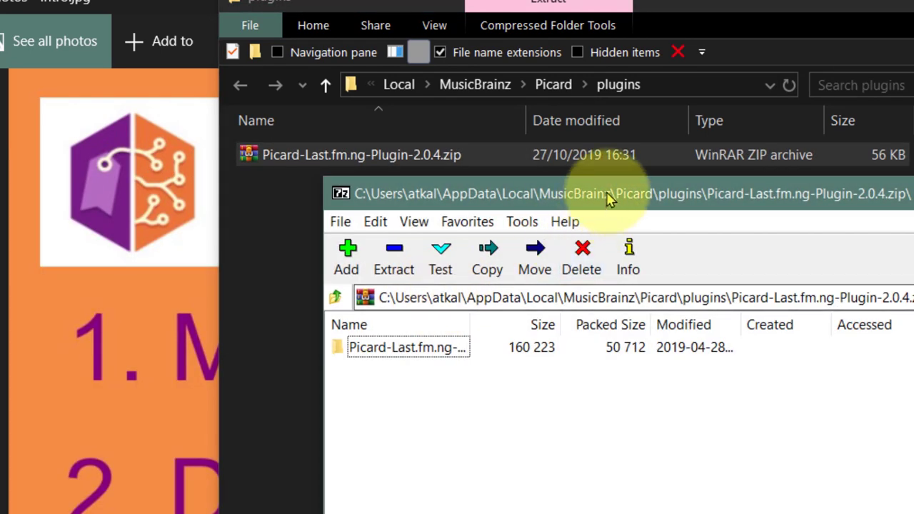
drag(608, 198, 769, 184)
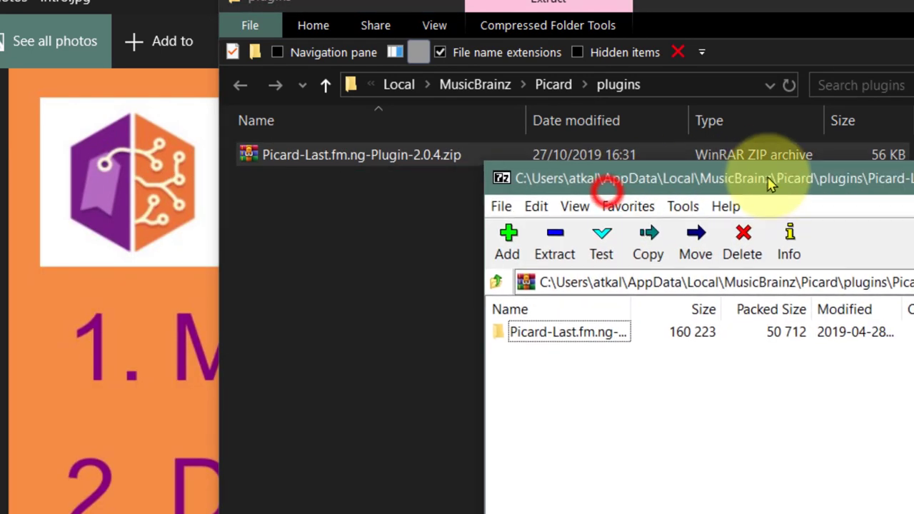
double_click(544, 334)
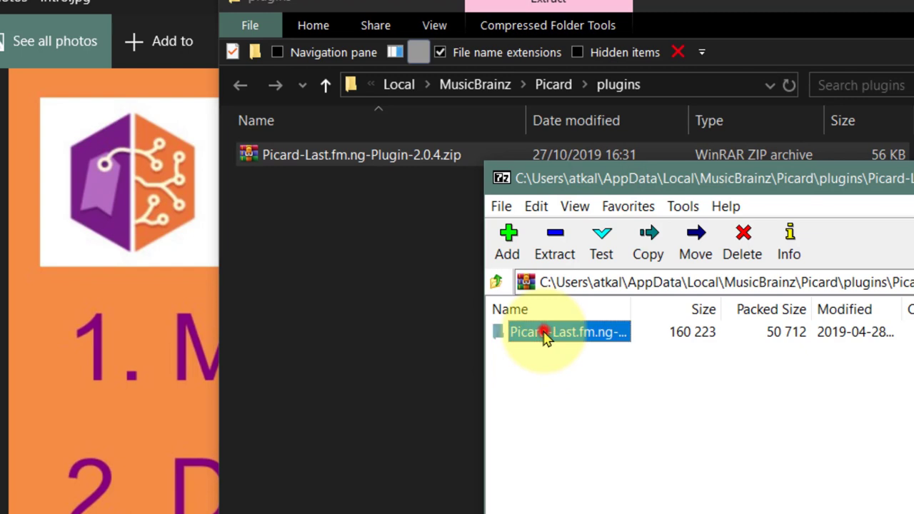
click(537, 354)
drag(550, 363, 349, 249)
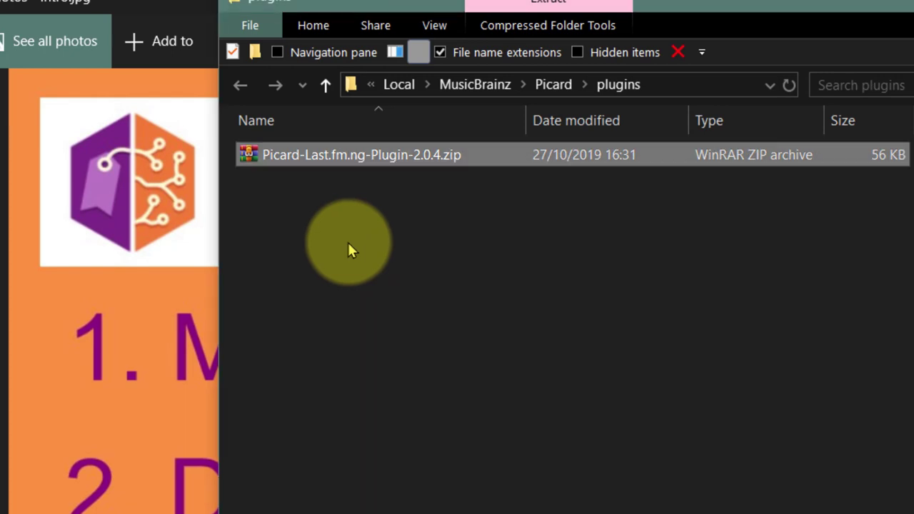
click(348, 242)
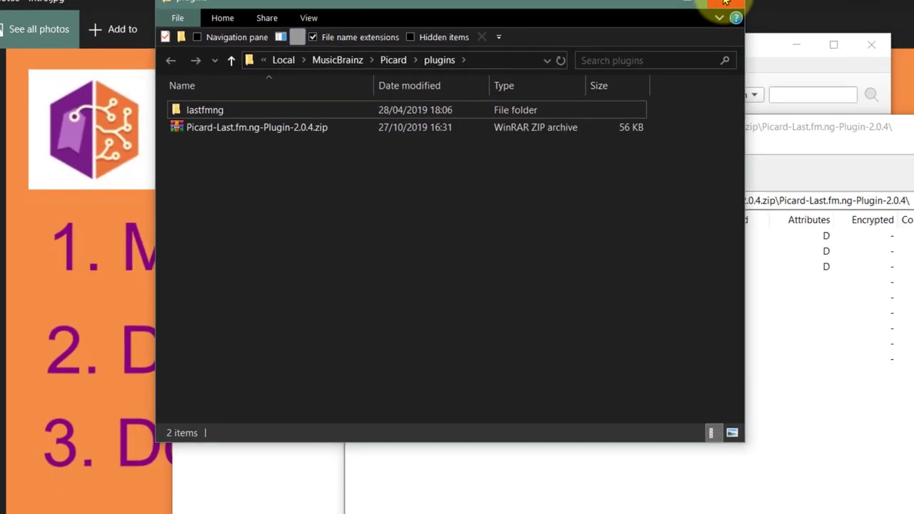
Close the plugins folder and the 7-Zip archive windows and switch back to MusicBrainz Picard.
click(725, 2)
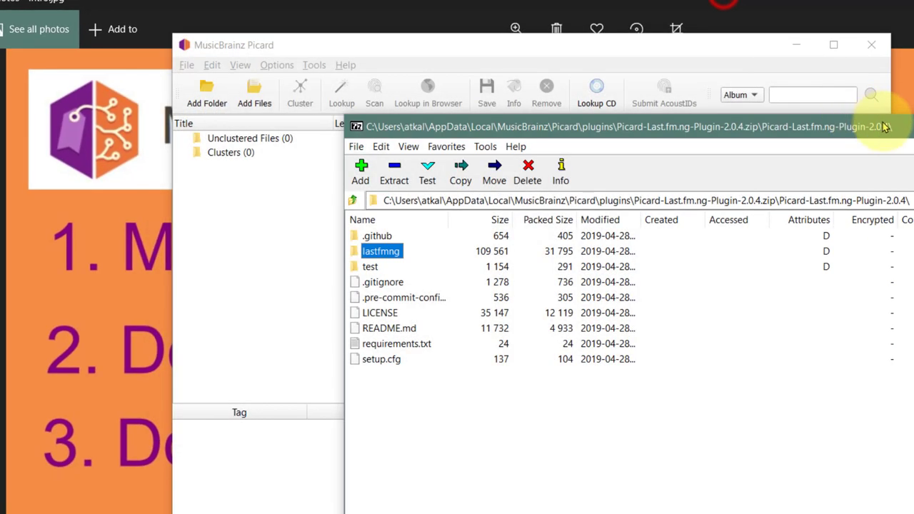
drag(889, 130, 724, 128)
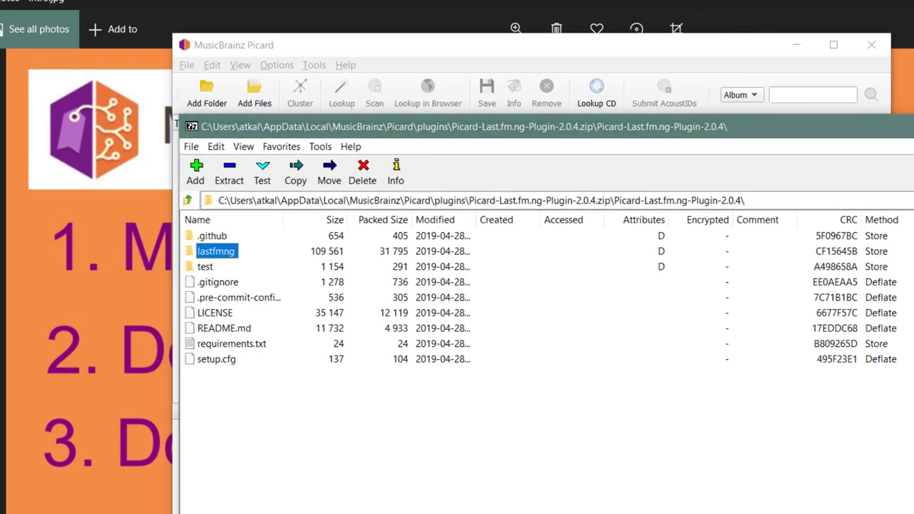
key(alt+F4)
click(648, 155)
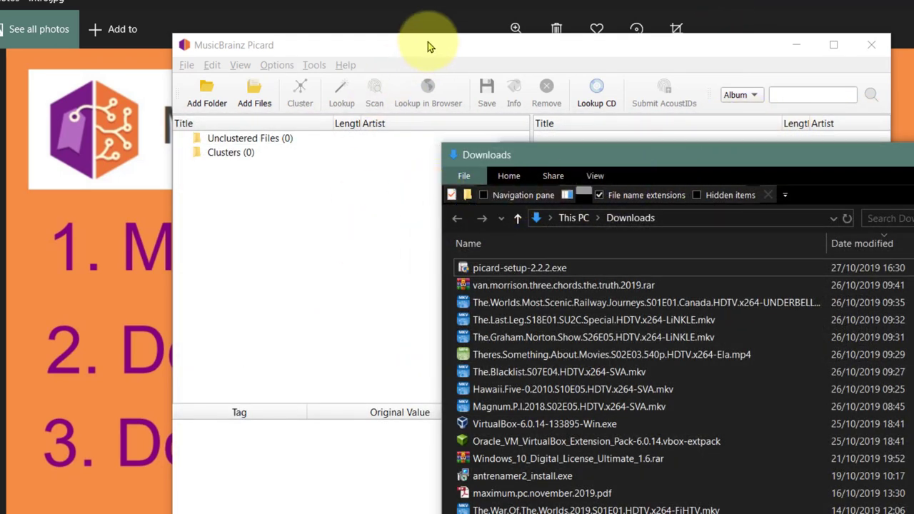
click(422, 42)
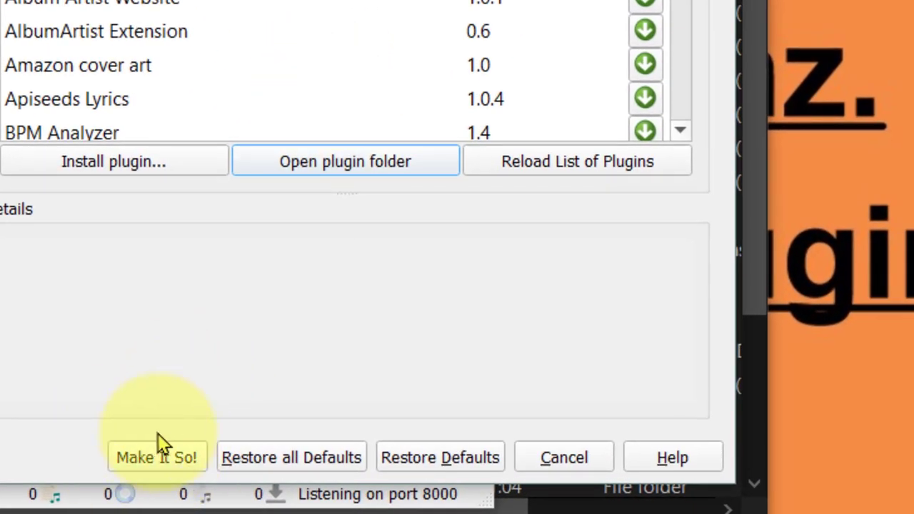
Save the Picard options and check the Rename Files, Move Files and Save Tags settings.
scroll(240, 28, down, 5)
scroll(243, 26, down, 3)
scroll(241, 25, up, 1)
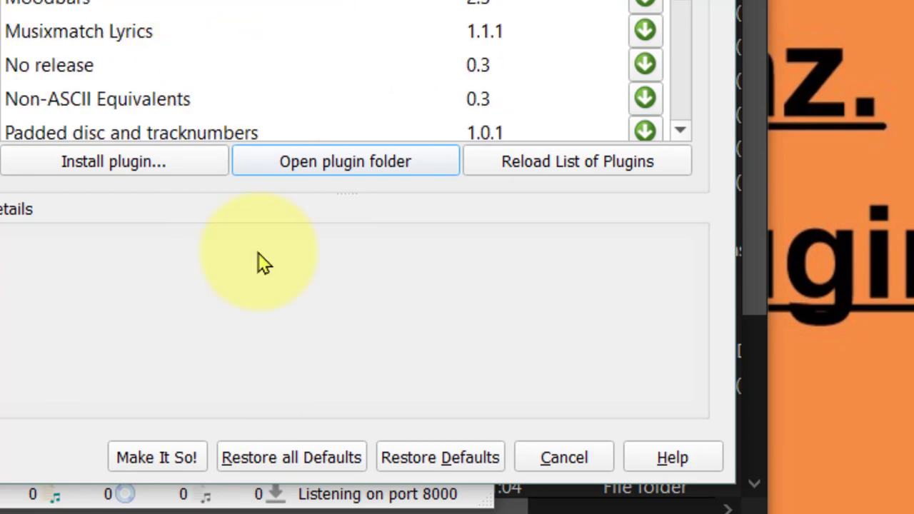
click(159, 458)
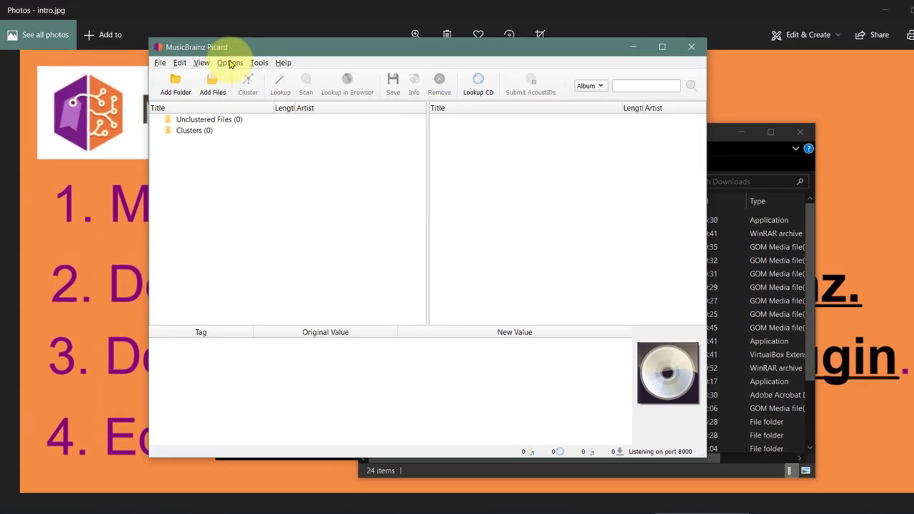
click(227, 61)
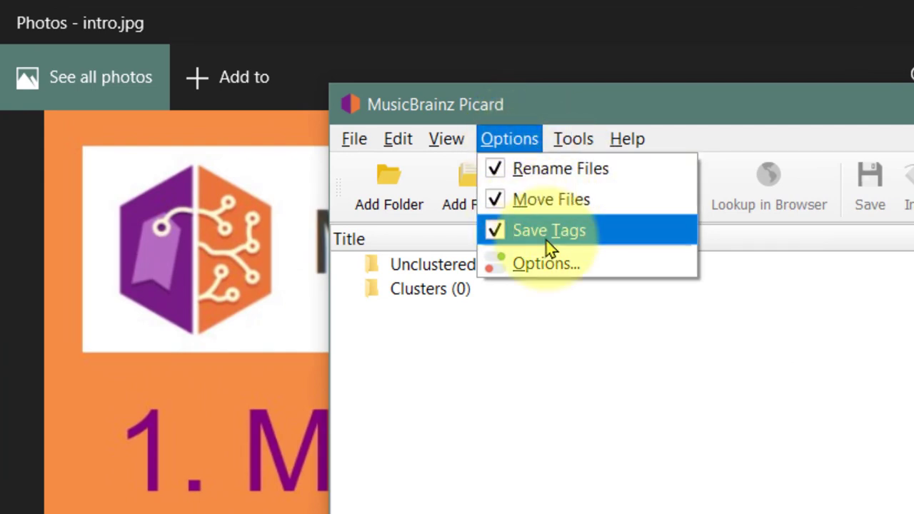
click(509, 140)
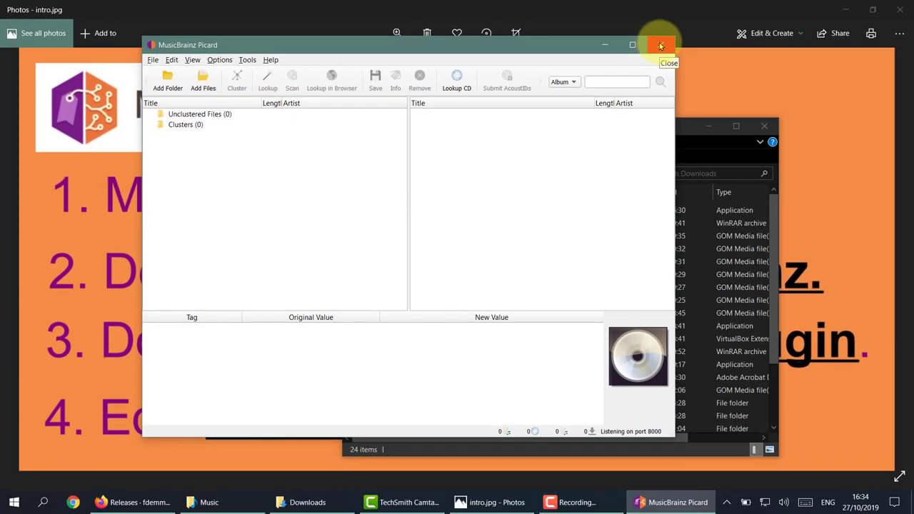
Close MusicBrainz Picard and launch it again so it detects the newly copied plugin.
click(660, 45)
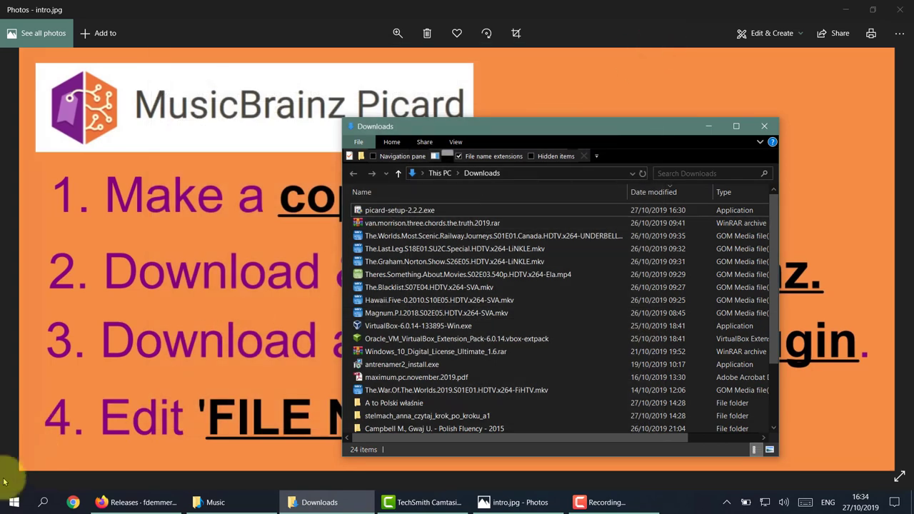
click(12, 504)
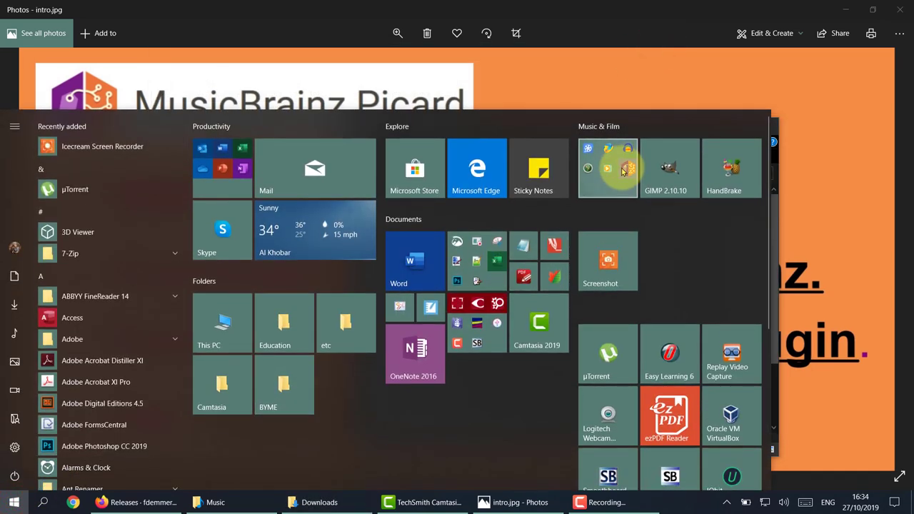
click(621, 169)
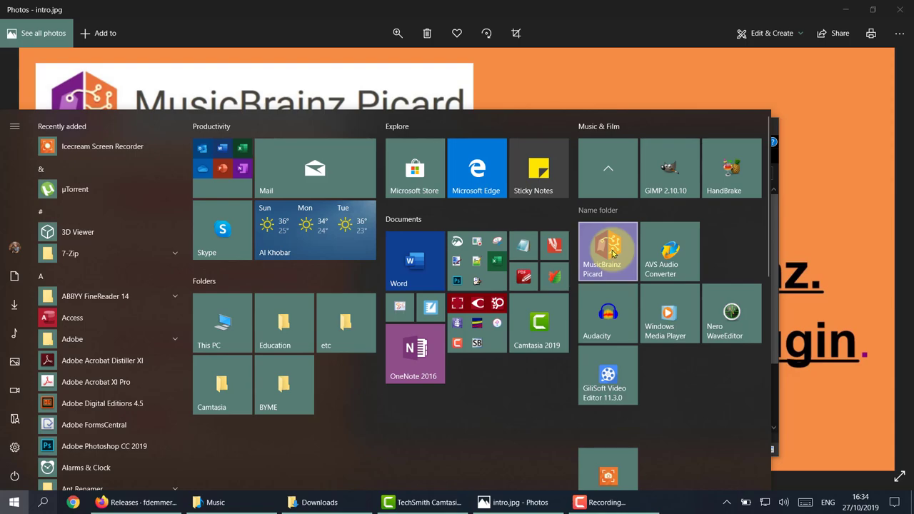
click(611, 250)
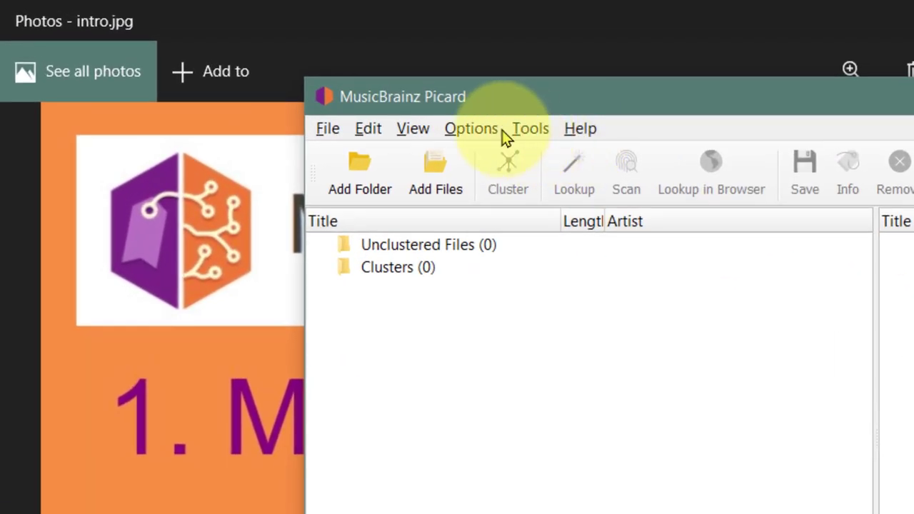
Review the File Naming options, enable the Last.fm.ng 2.0.4 plugin in the Plugins options, and save.
click(472, 130)
click(516, 240)
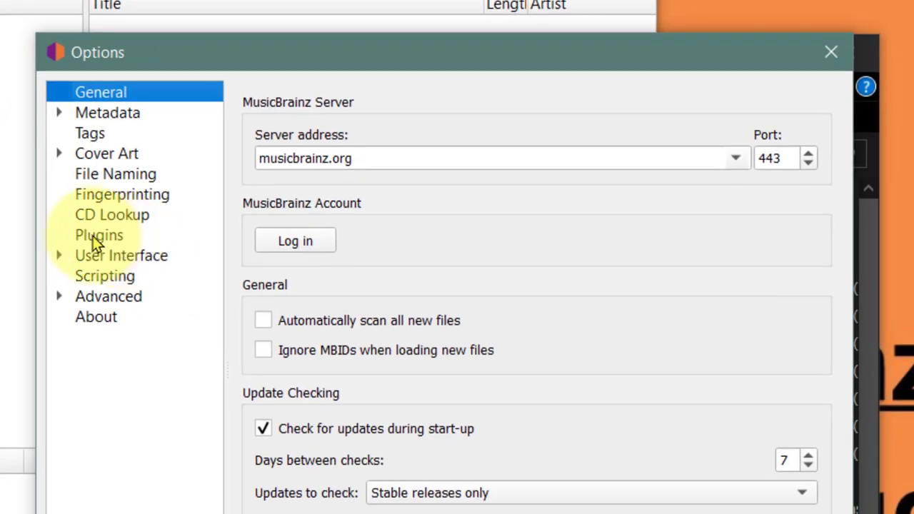
click(116, 176)
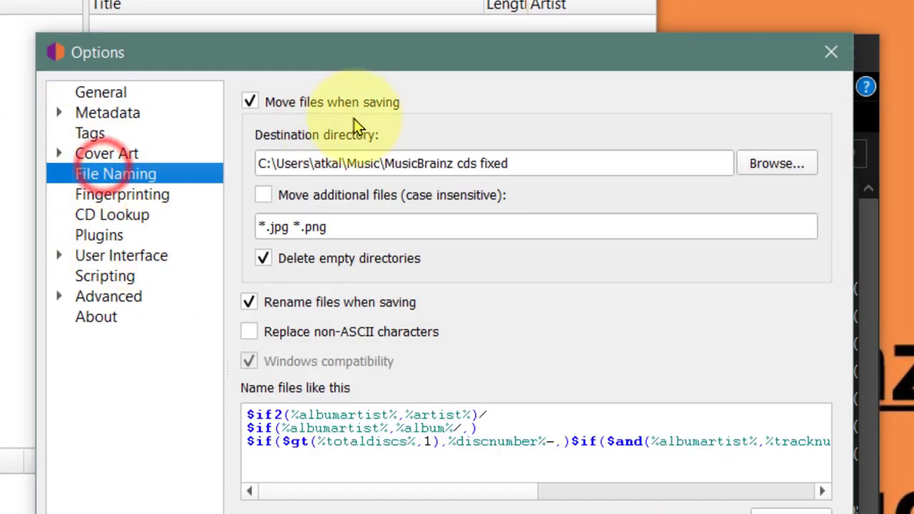
click(92, 237)
scroll(535, 287, down, 6)
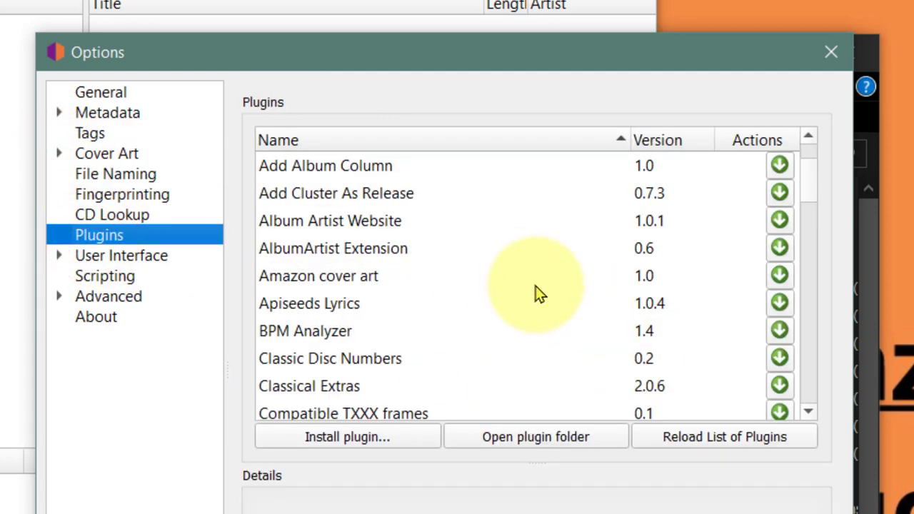
scroll(541, 294, down, 2)
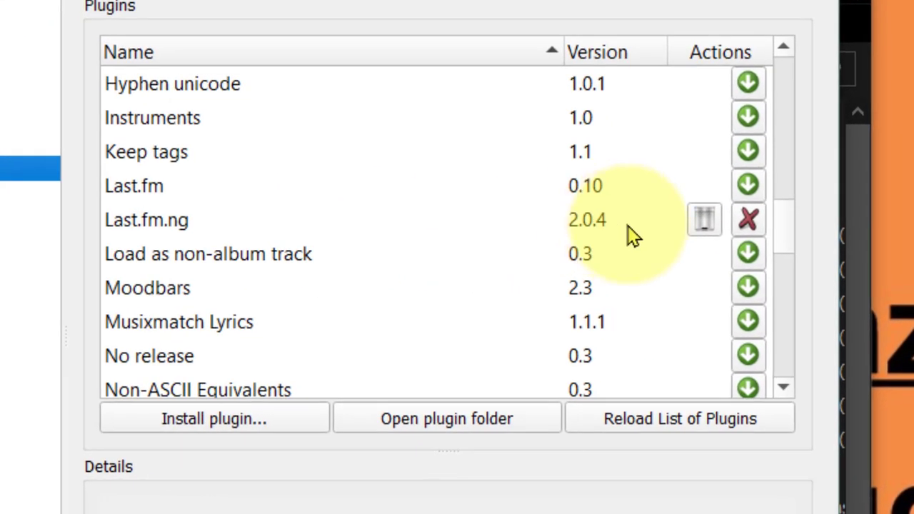
click(746, 218)
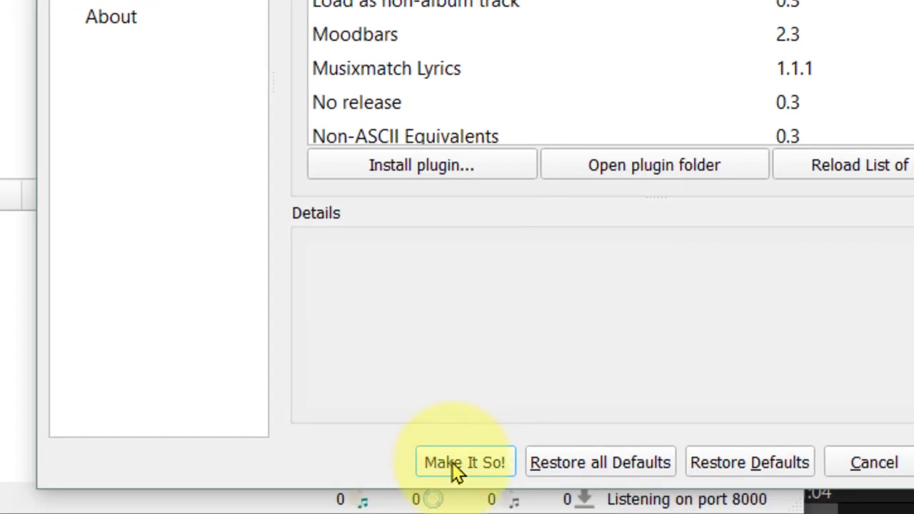
click(453, 461)
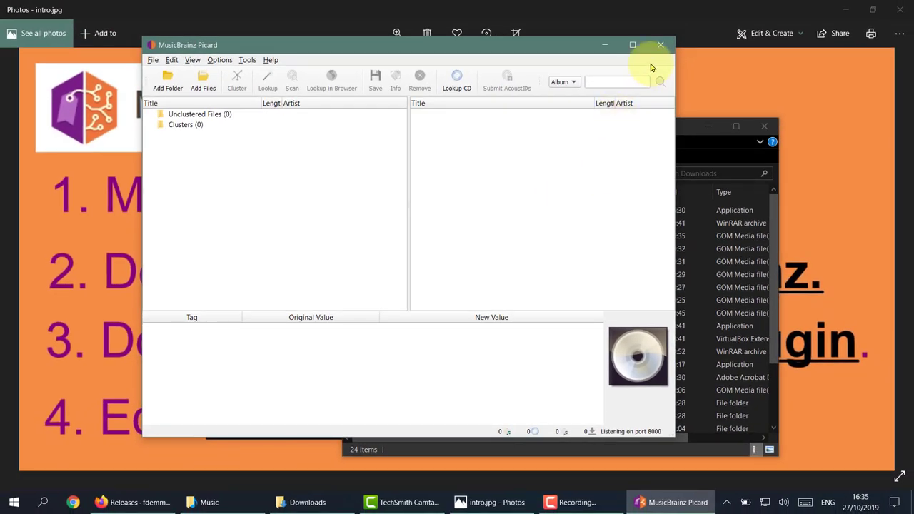
Restart MusicBrainz Picard once more to load the enabled Last.fm.ng plugin.
click(660, 45)
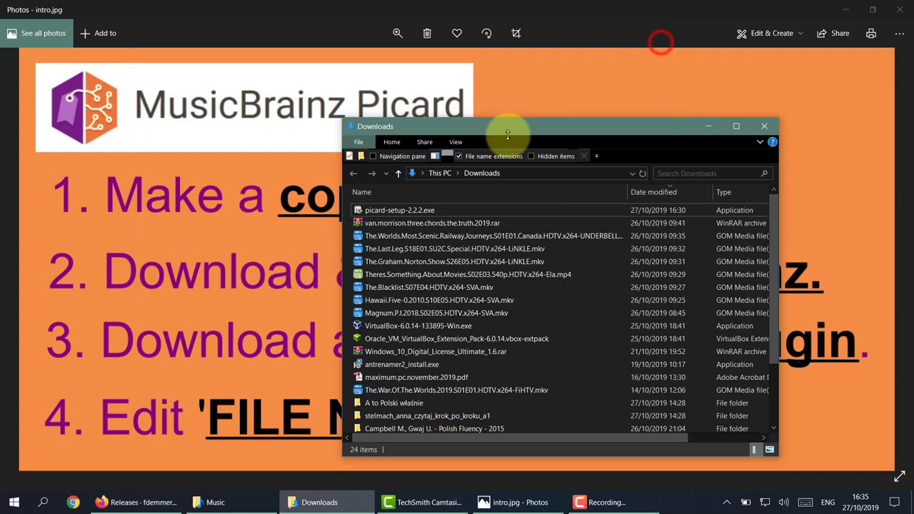
click(8, 504)
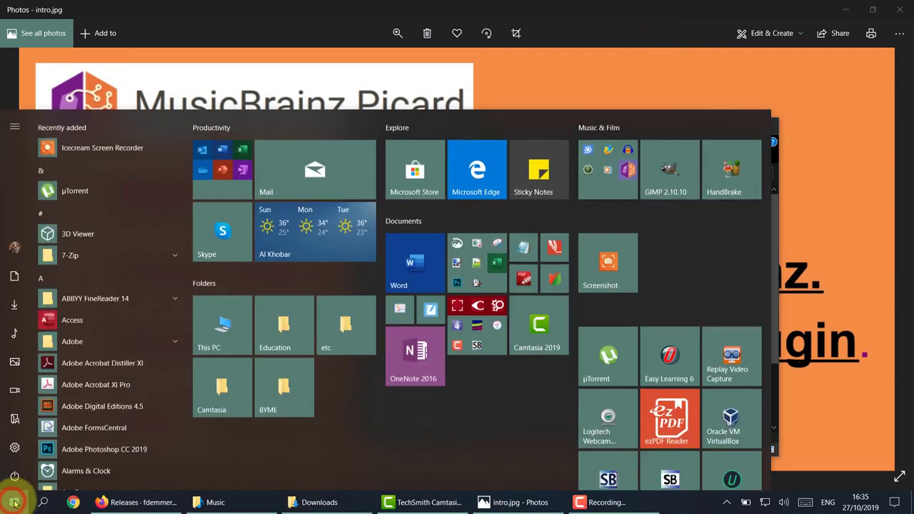
click(606, 170)
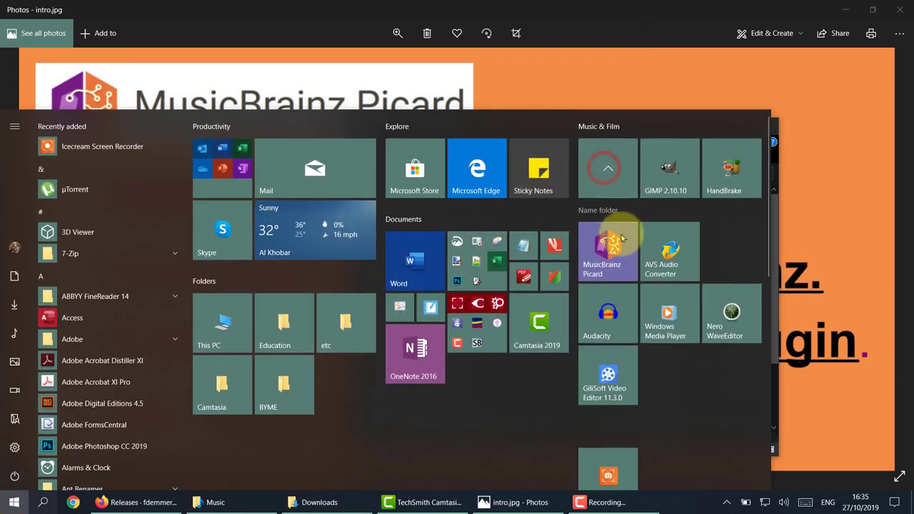
click(616, 248)
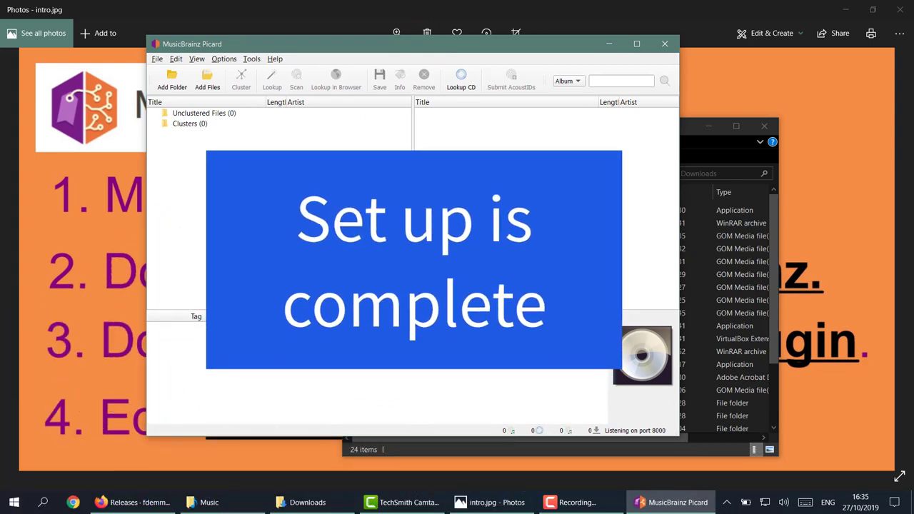
drag(330, 42, 326, 45)
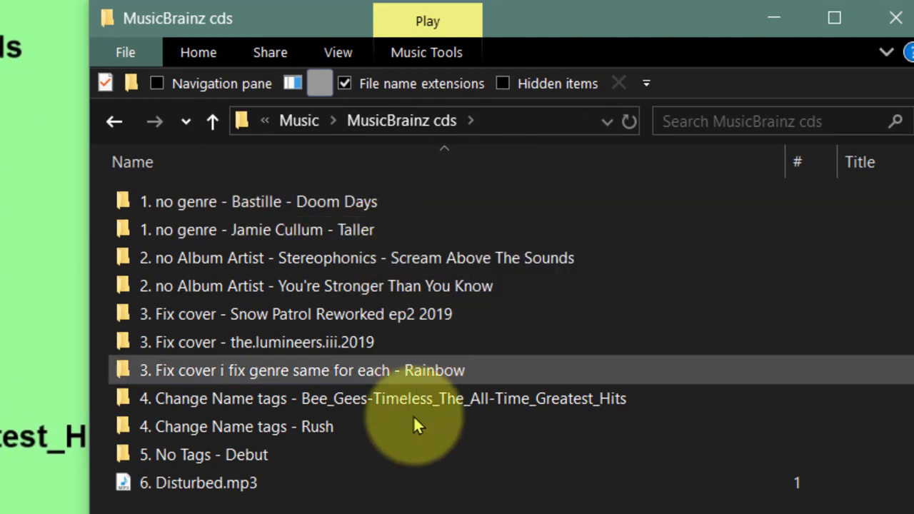
Switch to the MusicBrainz cds folder in File Explorer and open the "1. no genre - Bastille - Doom Days" album folder.
drag(354, 482, 275, 176)
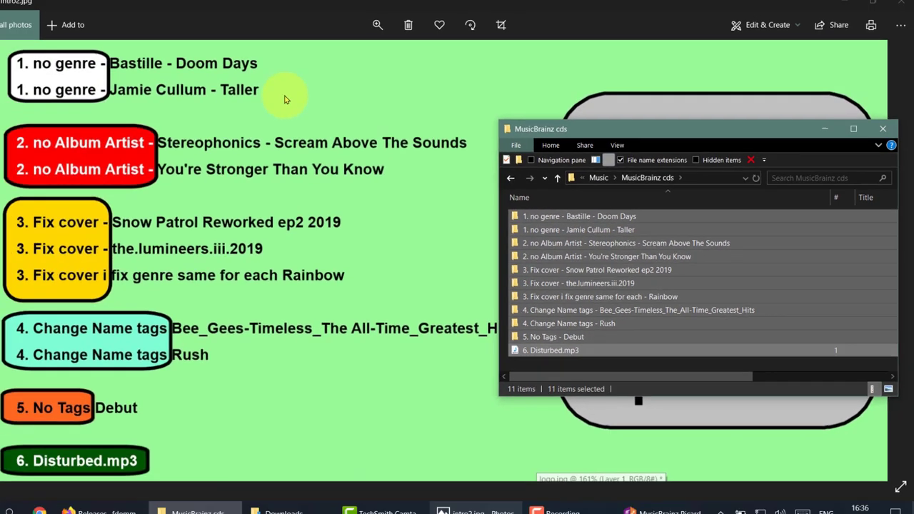
click(286, 97)
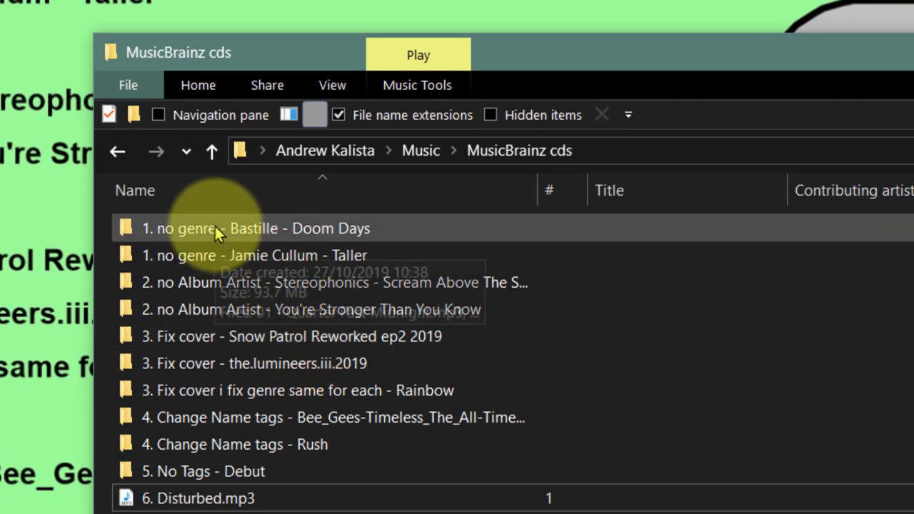
double_click(250, 230)
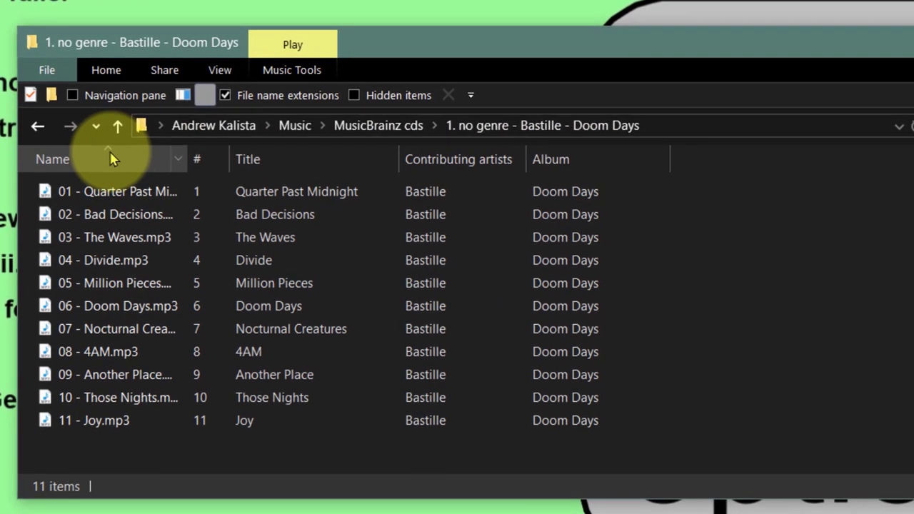
Add the Album artist, Genre and Year columns to the file list of the Bastille - Doom Days folder.
right_click(109, 158)
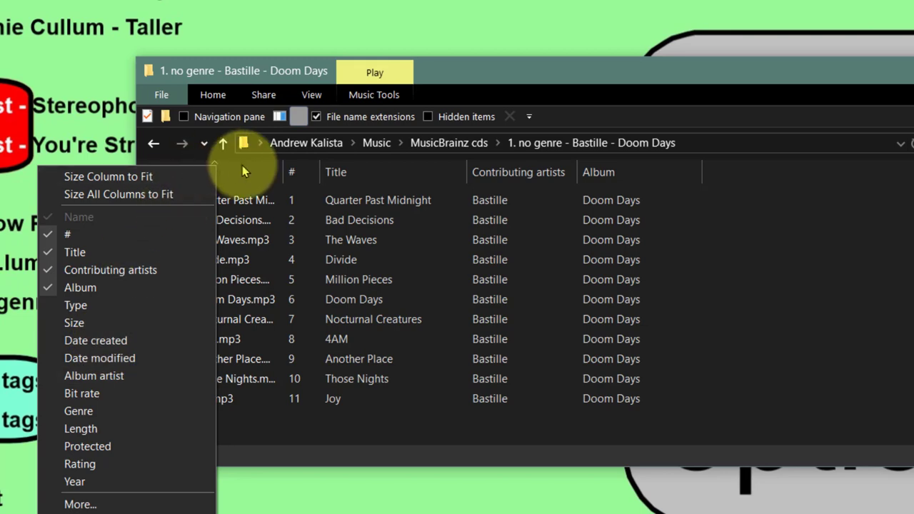
right_click(242, 166)
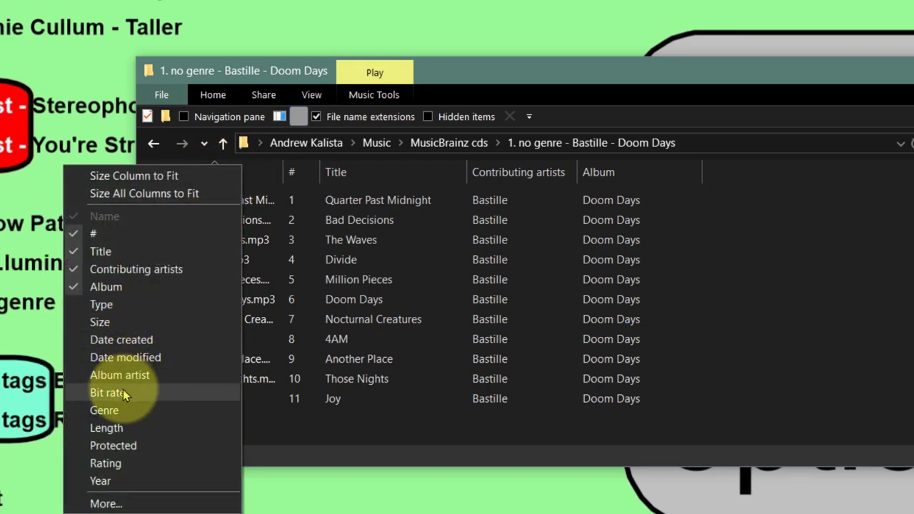
click(125, 376)
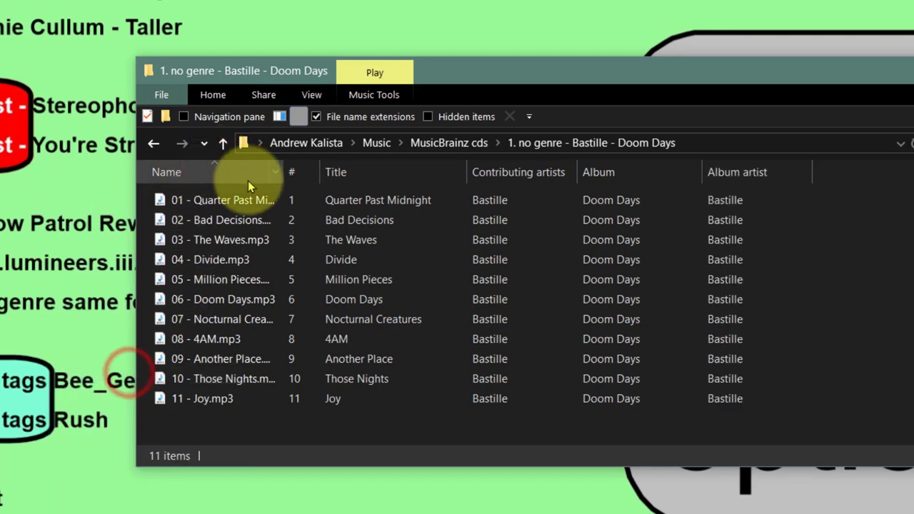
right_click(220, 172)
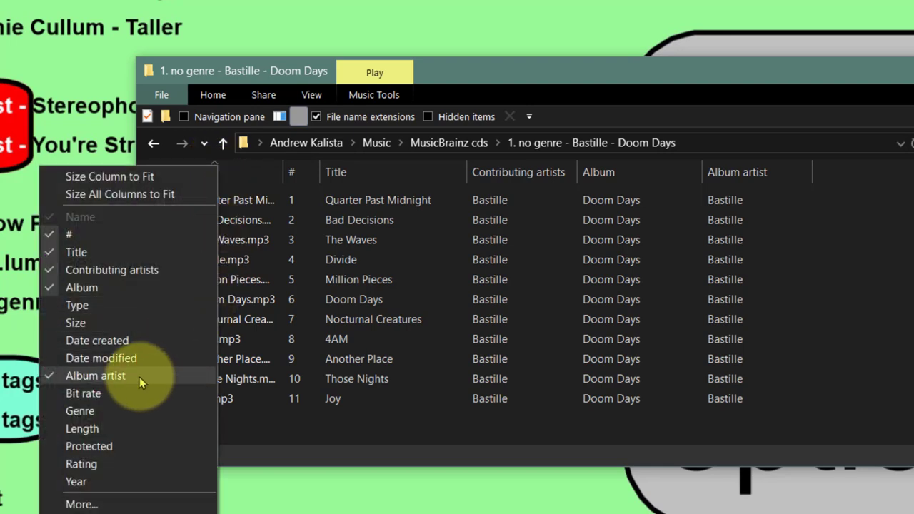
click(98, 411)
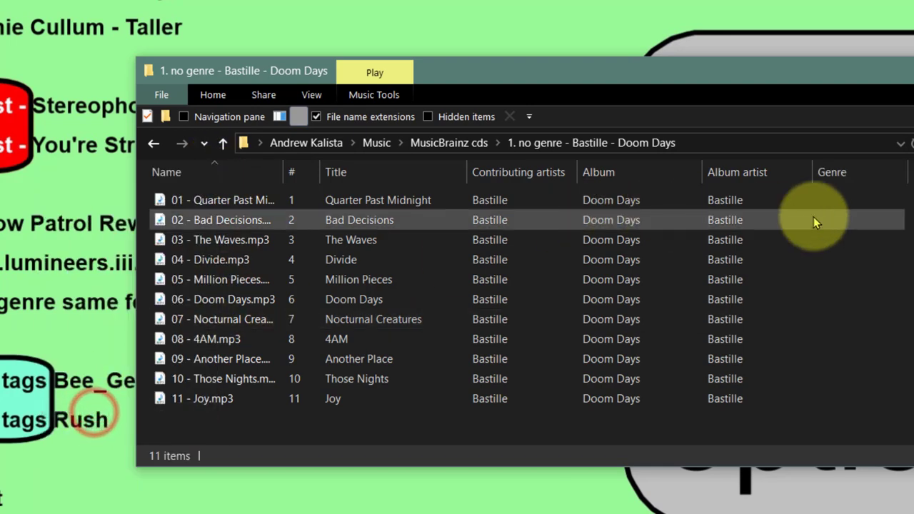
right_click(241, 170)
click(134, 481)
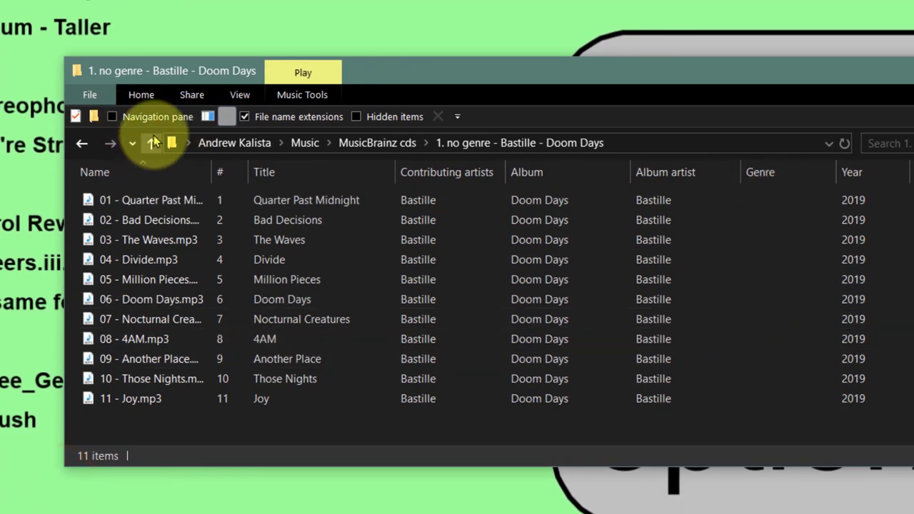
Review the album folders in MusicBrainz cds and reopen "1. no genre - Bastille - Doom Days" to check its genre tags.
click(154, 143)
click(146, 202)
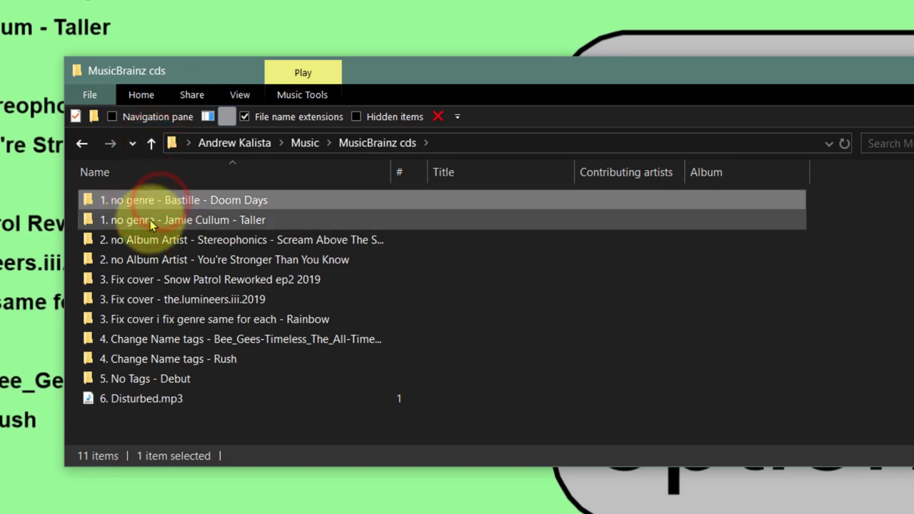
click(151, 221)
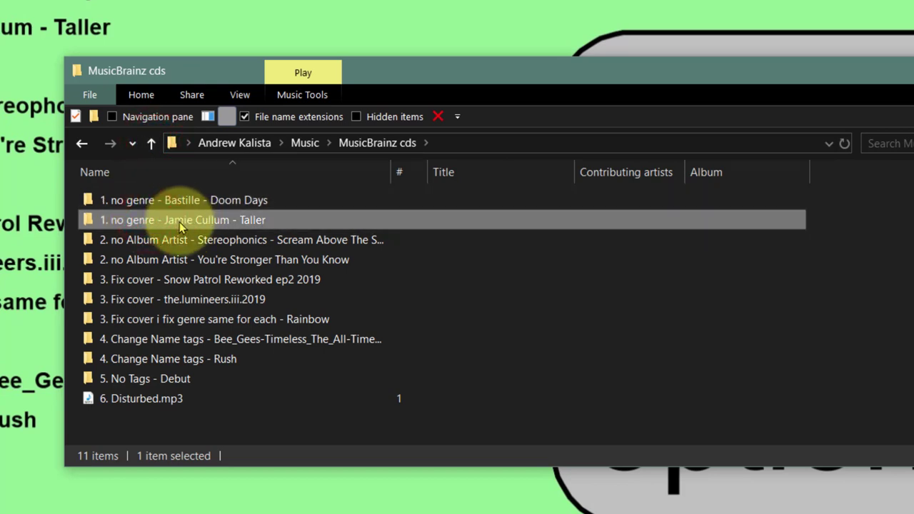
mouse_move(133, 240)
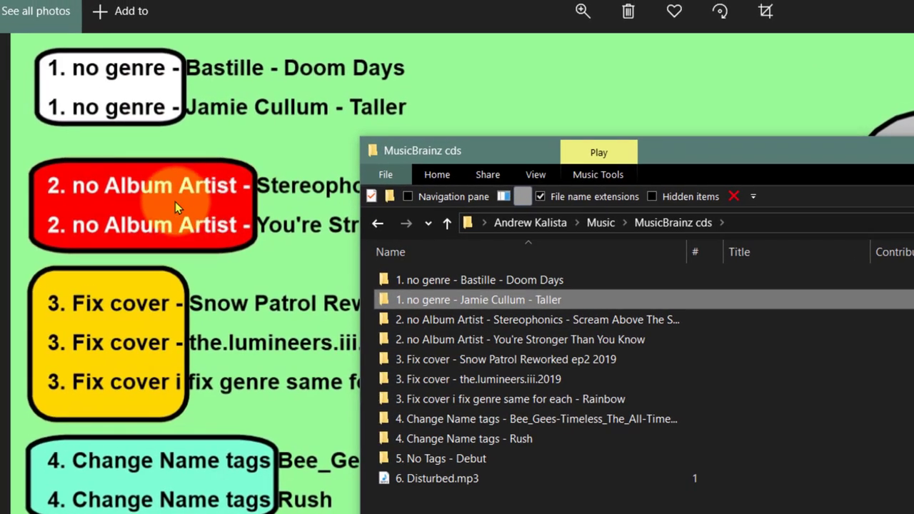
double_click(439, 284)
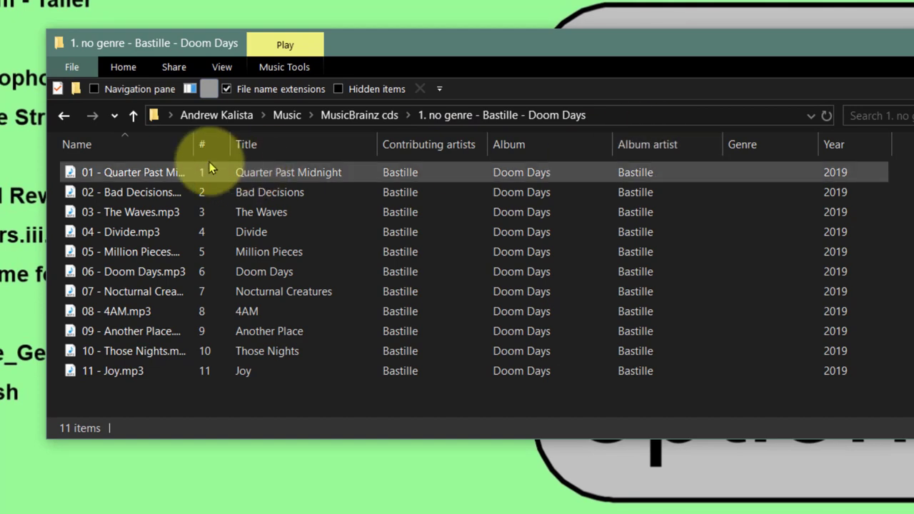
Open the "2. no Album Artist - Stereophonics - Scream Above The Sounds" folder and add the Album artist, Genre and Year columns.
click(134, 115)
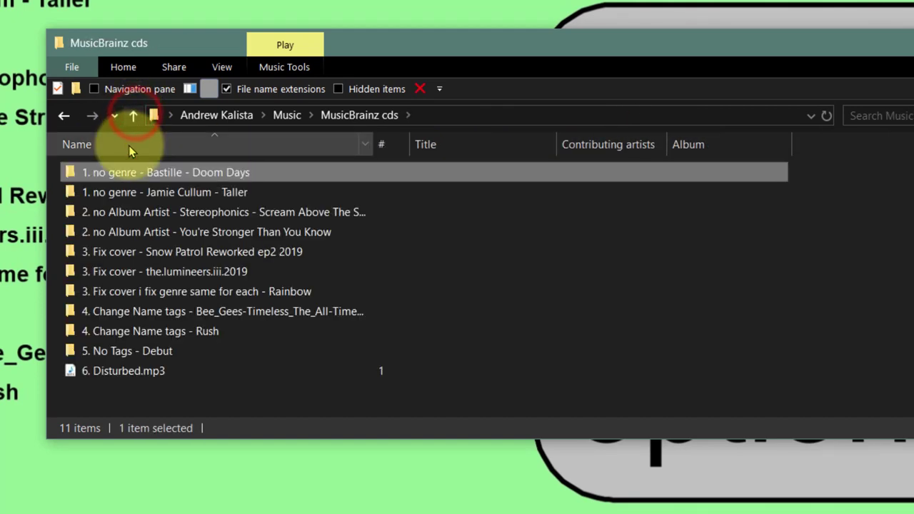
double_click(124, 214)
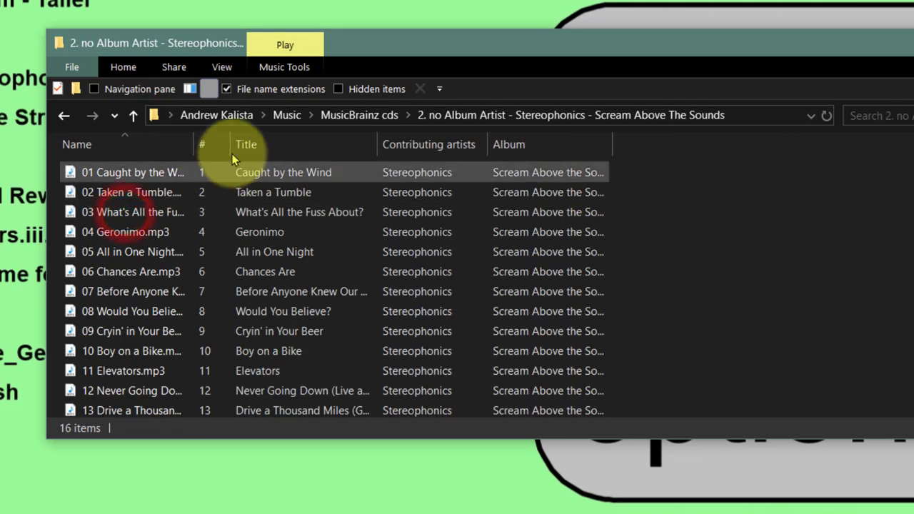
right_click(134, 147)
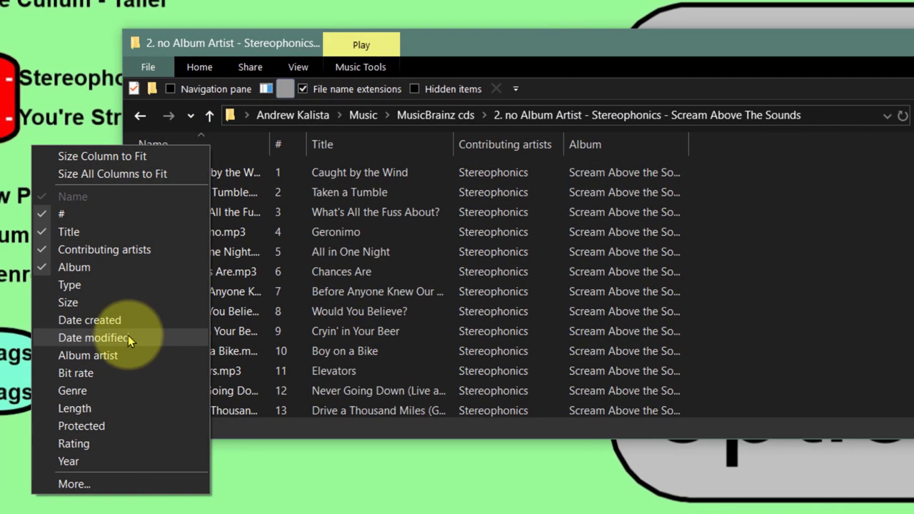
click(51, 355)
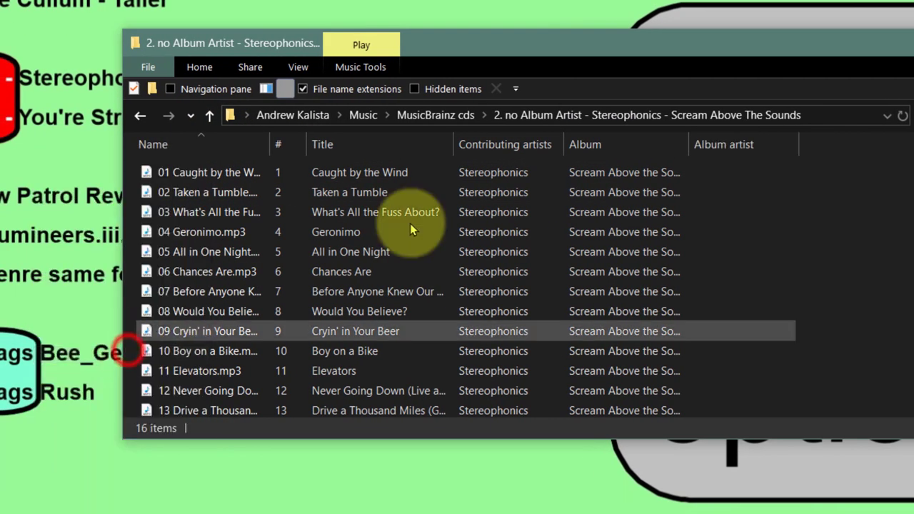
right_click(204, 141)
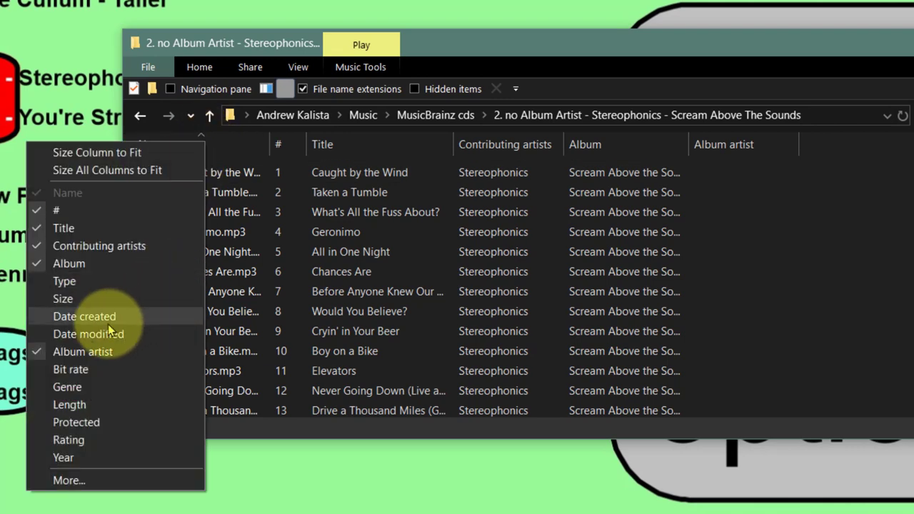
click(116, 392)
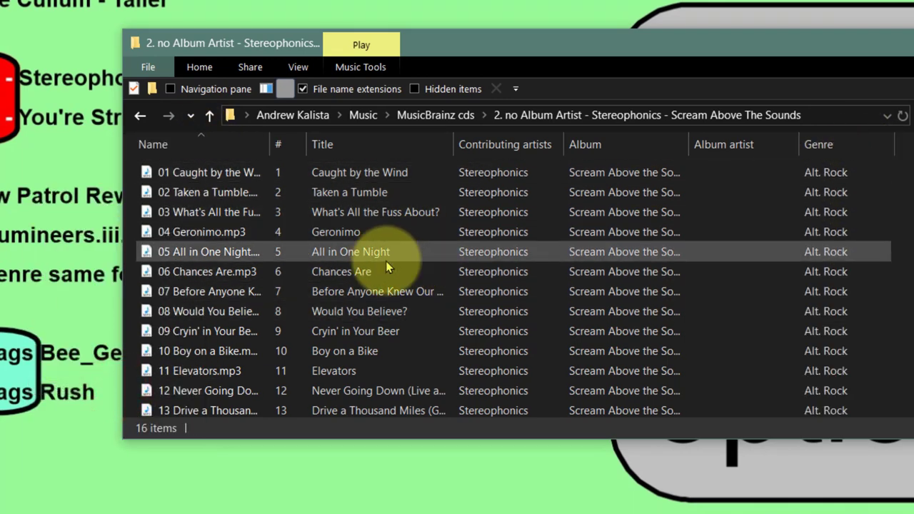
right_click(199, 142)
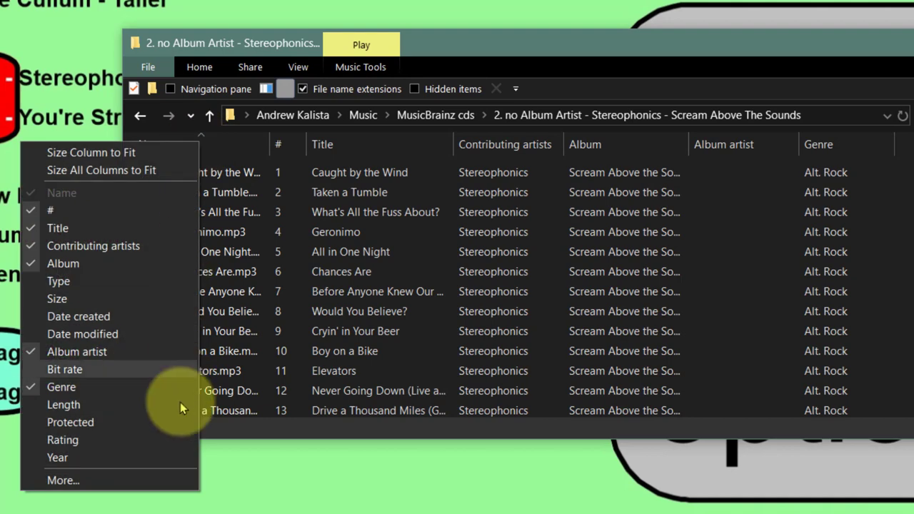
click(153, 456)
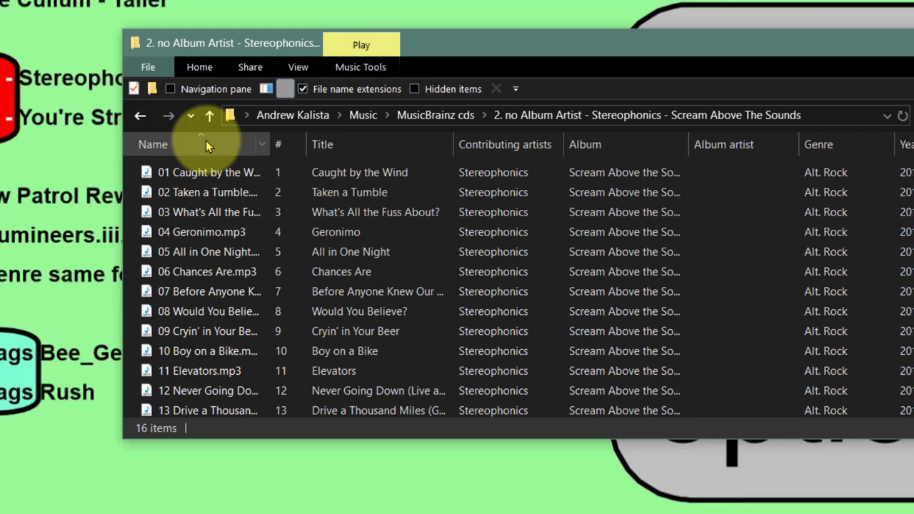
Open "3. Fix cover - Snow Patrol Reworked ep2 2019", play track 02 to check its cover art, and close the player.
click(207, 117)
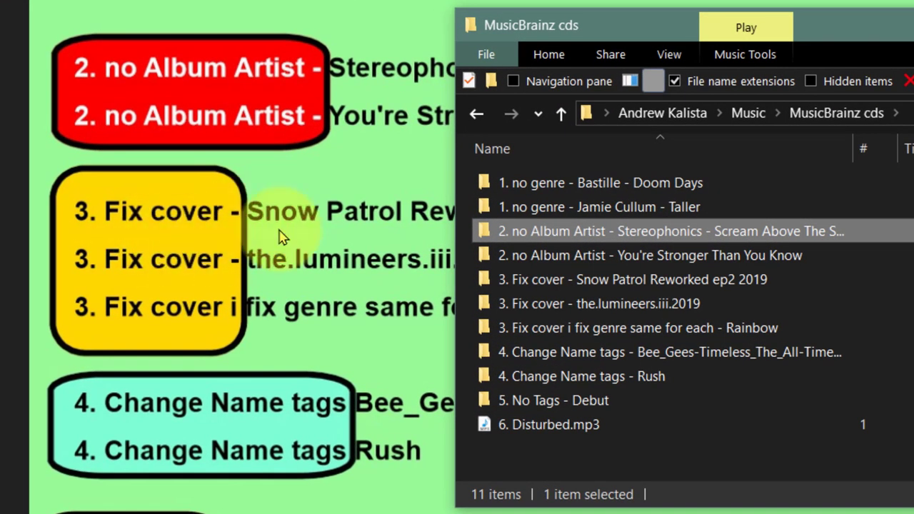
double_click(539, 282)
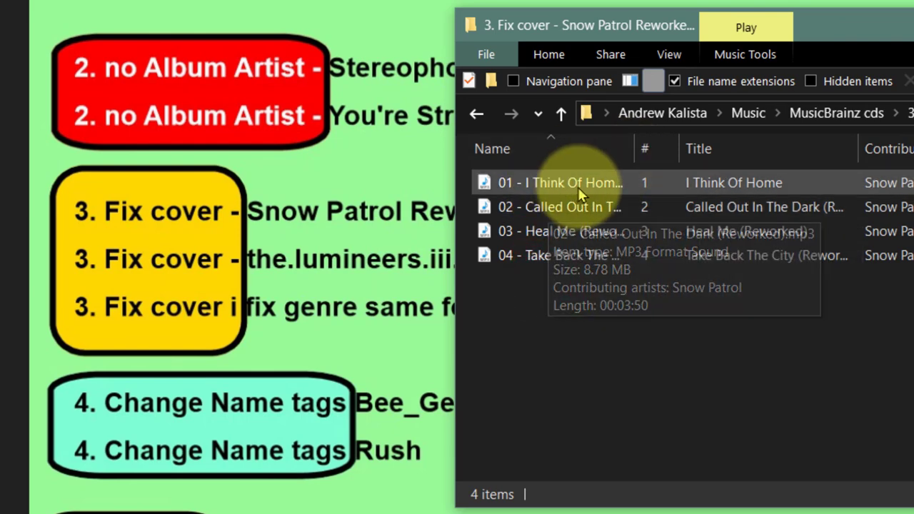
double_click(560, 207)
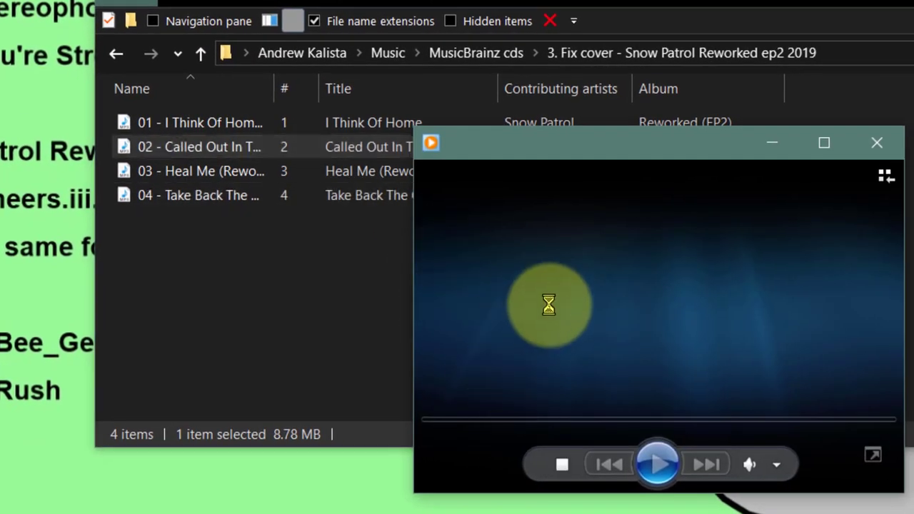
click(877, 142)
Open "3. Fix cover - the.lumineers.iii.2019", play "03 - Gloria.mp3" to check its cover art, and close the player.
click(197, 51)
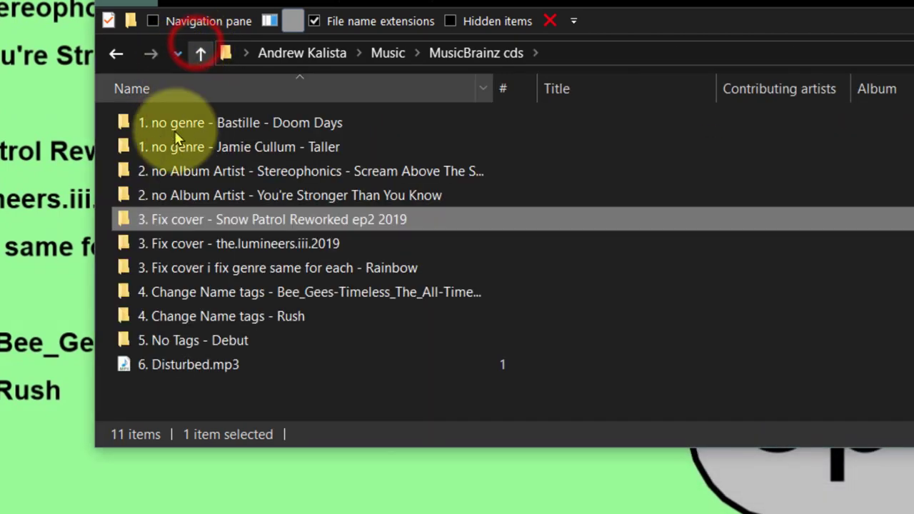
double_click(180, 243)
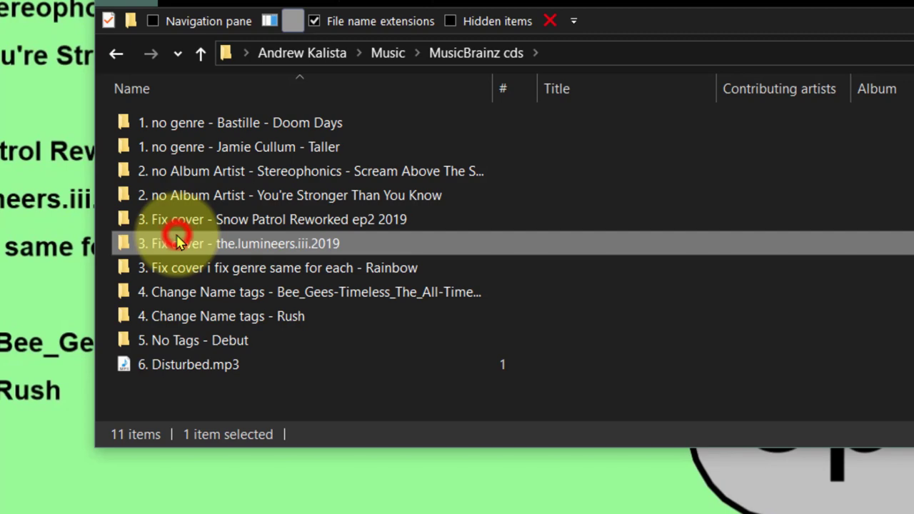
double_click(200, 169)
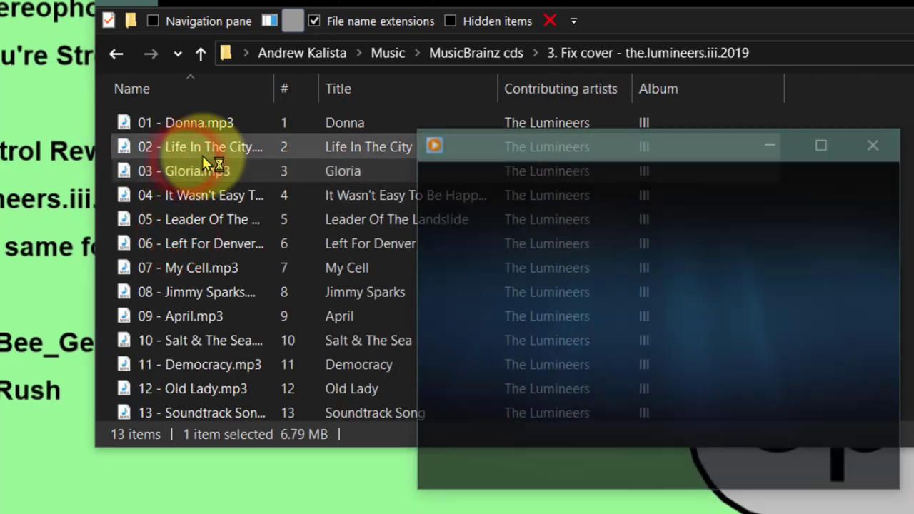
click(877, 142)
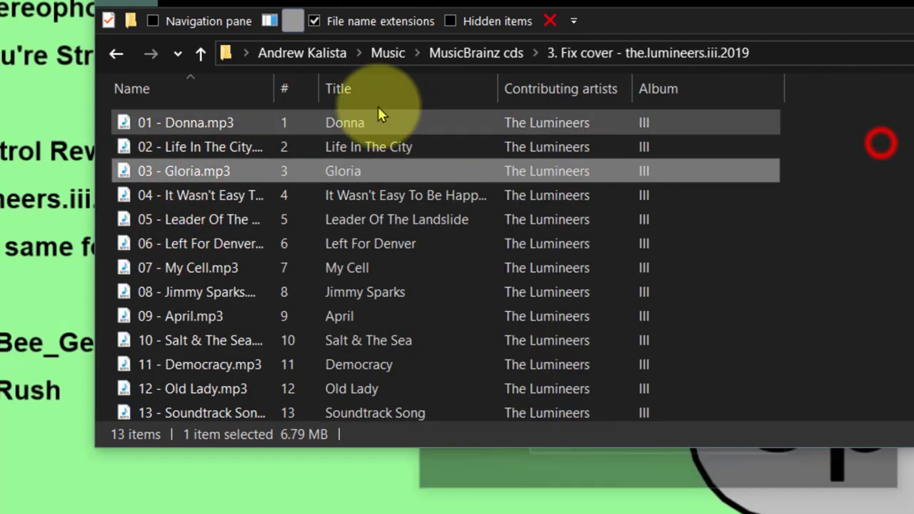
Browse the Rainbow folder's 1975 and 1976 albums, checking the cover art of "A2. Run With The Wolf" from Rising in the media player.
click(200, 52)
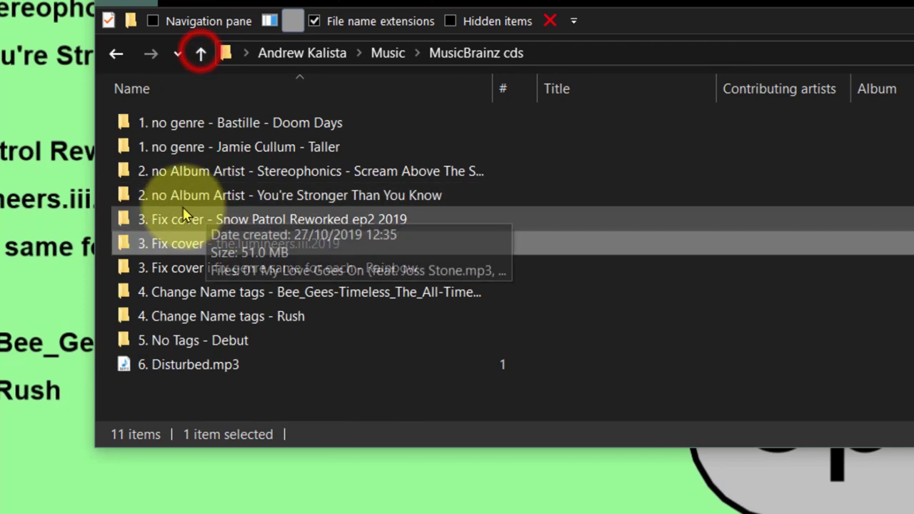
double_click(180, 264)
double_click(216, 125)
click(200, 52)
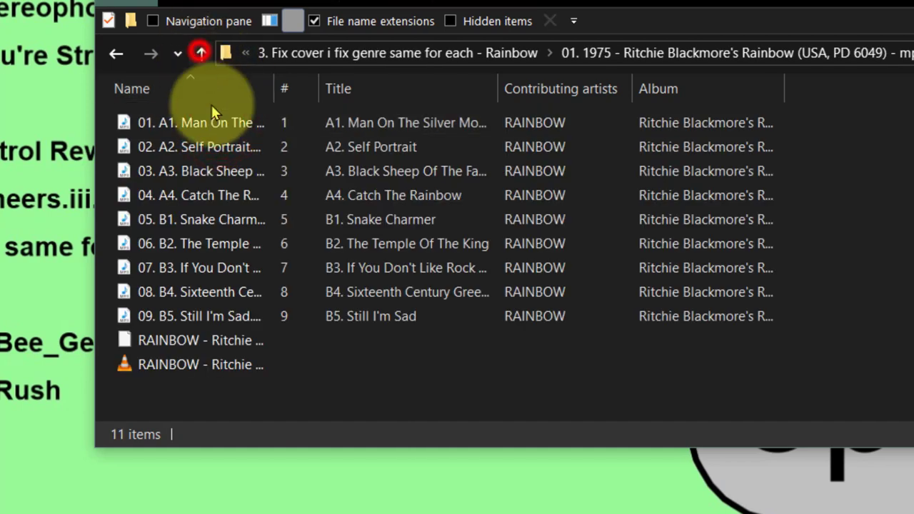
double_click(200, 147)
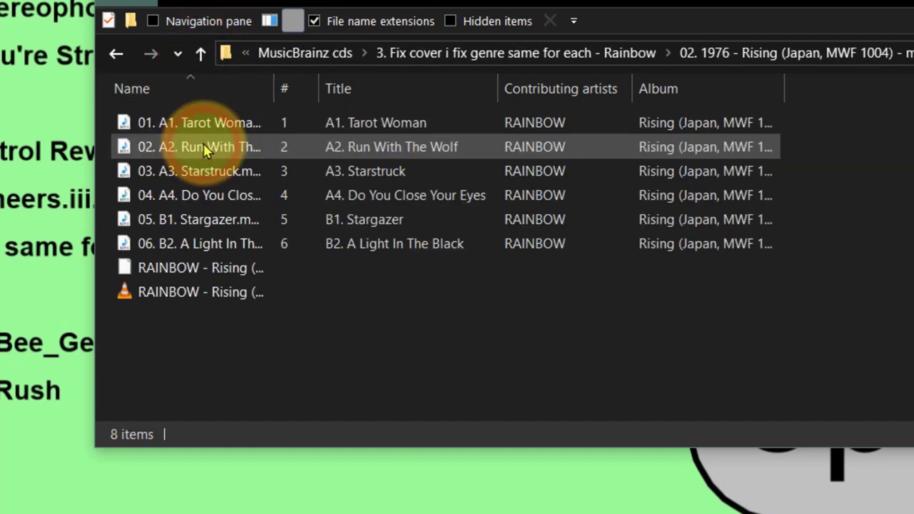
double_click(203, 146)
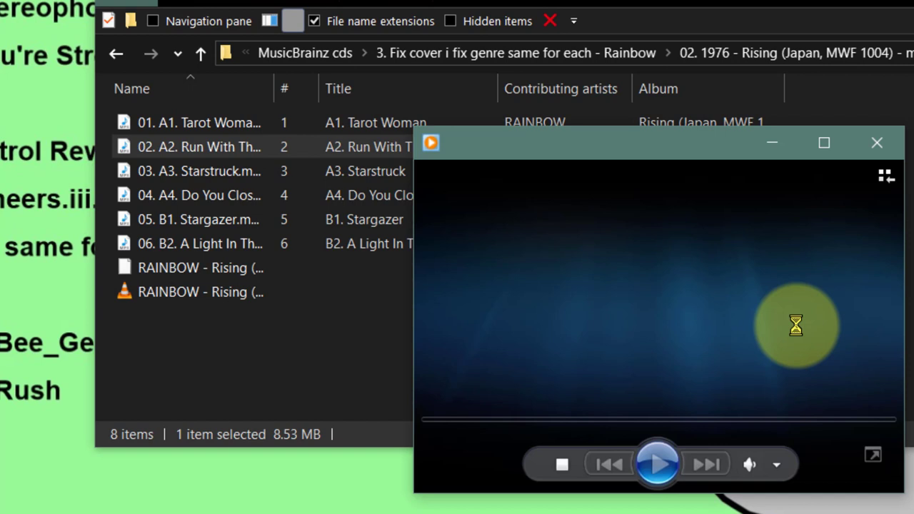
click(658, 457)
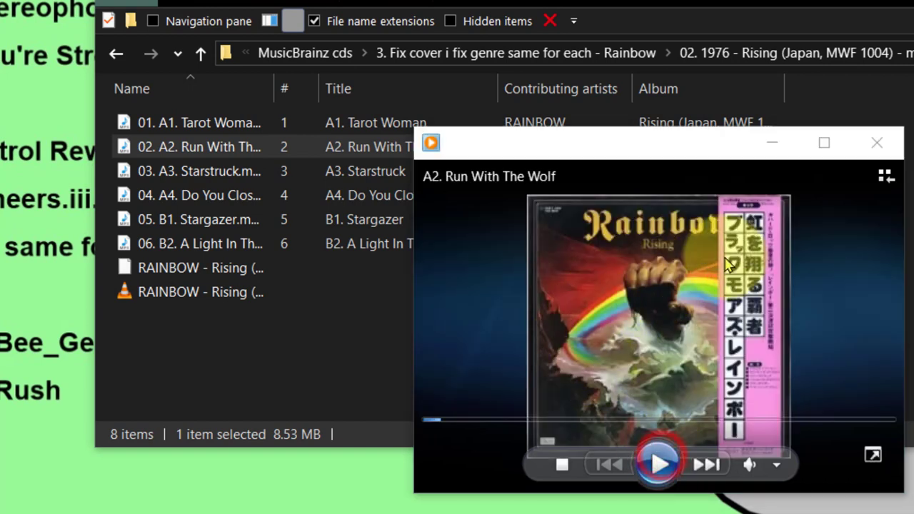
click(872, 143)
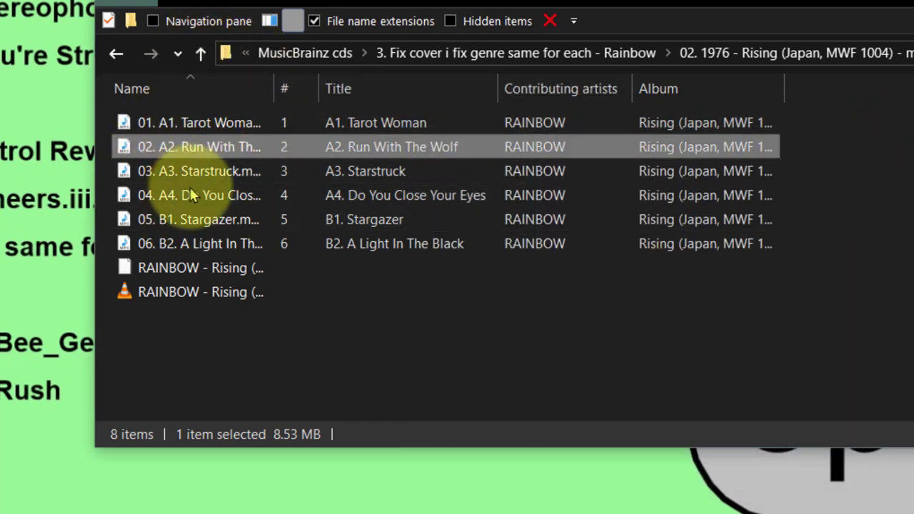
Open the "4. Change Name tags - Bee_Gees-Timeless_The_All-Time_Greatest_Hits" folder and widen the Name column to show the full MP3 file names.
click(199, 53)
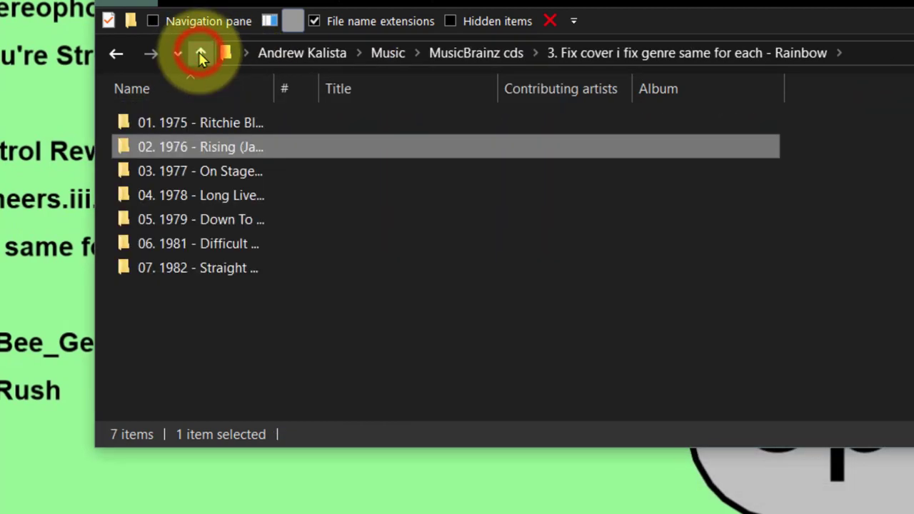
click(197, 53)
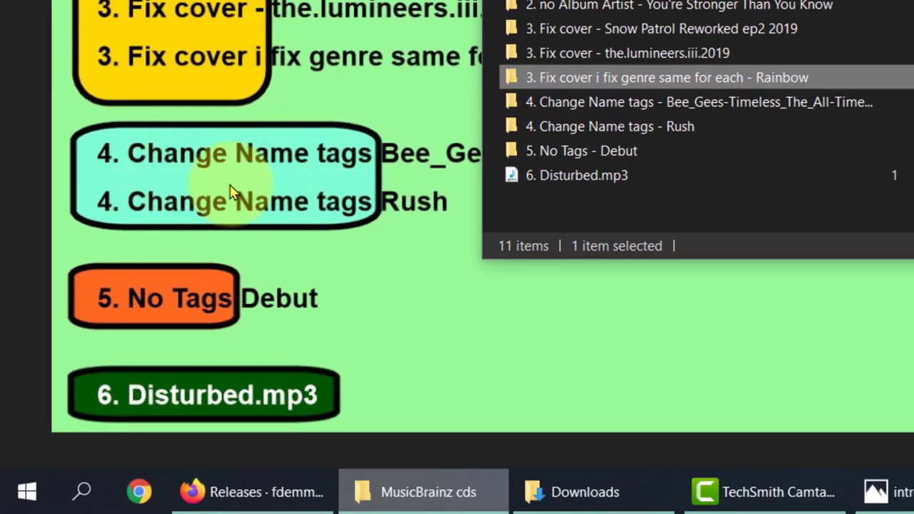
double_click(601, 102)
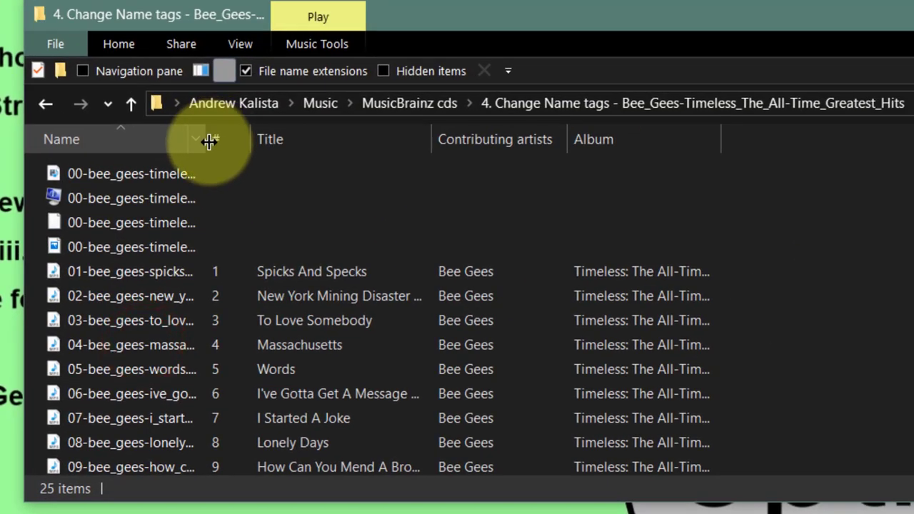
drag(208, 141, 435, 139)
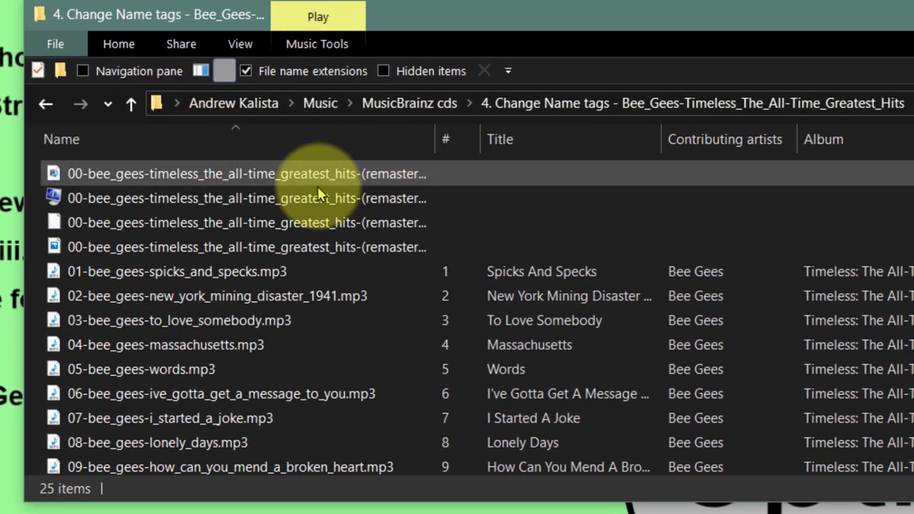
Open "5. No Tags - Debut", widen the Name column to read the file names, and return to MusicBrainz cds to select "6. Disturbed.mp3".
mouse_move(187, 307)
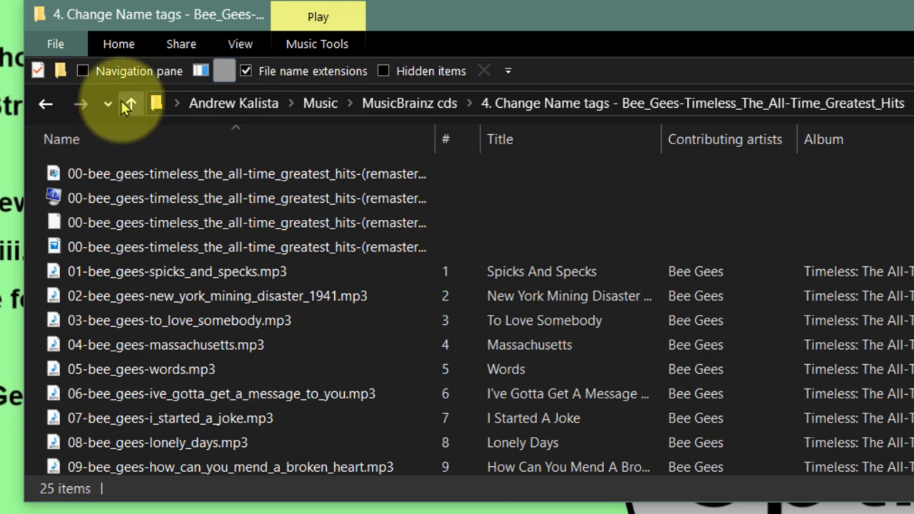
click(128, 104)
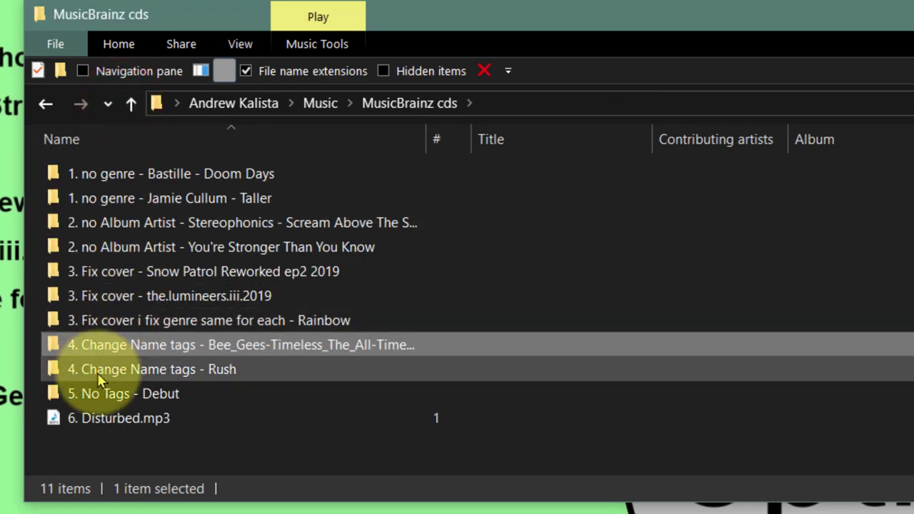
double_click(90, 389)
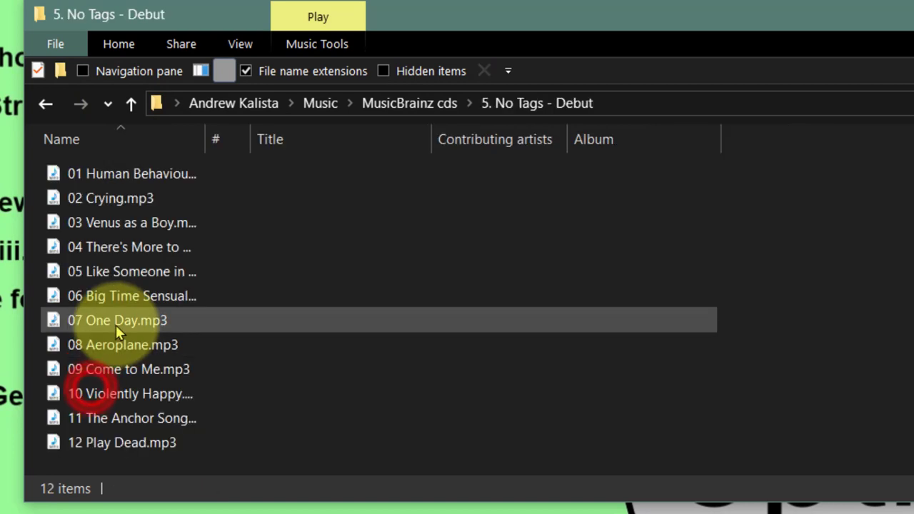
drag(204, 139, 289, 138)
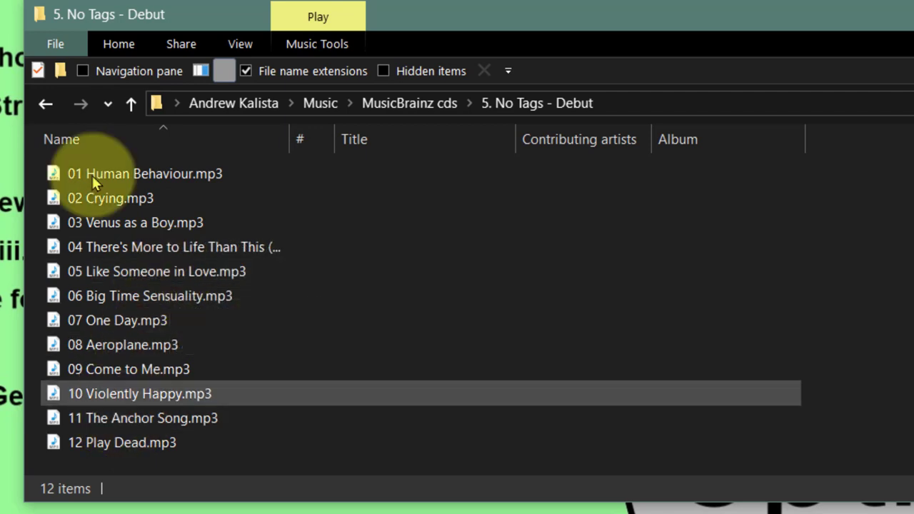
click(132, 102)
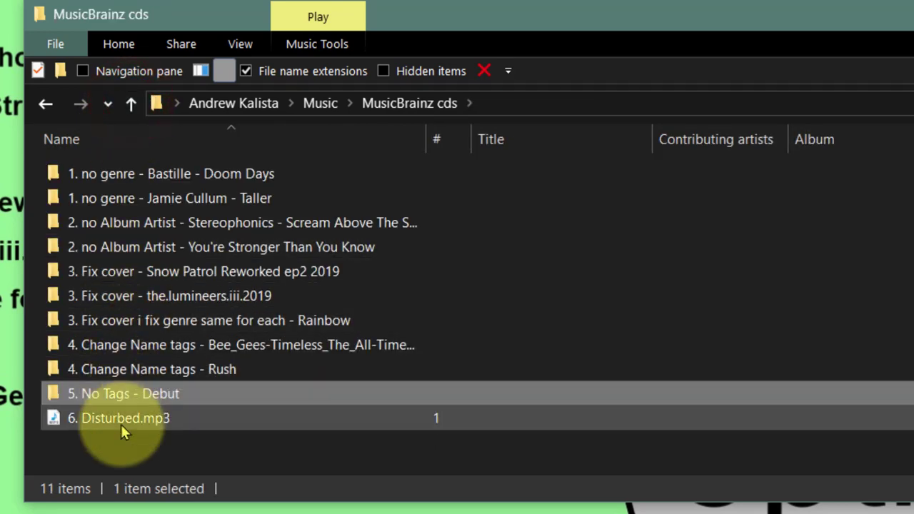
click(115, 423)
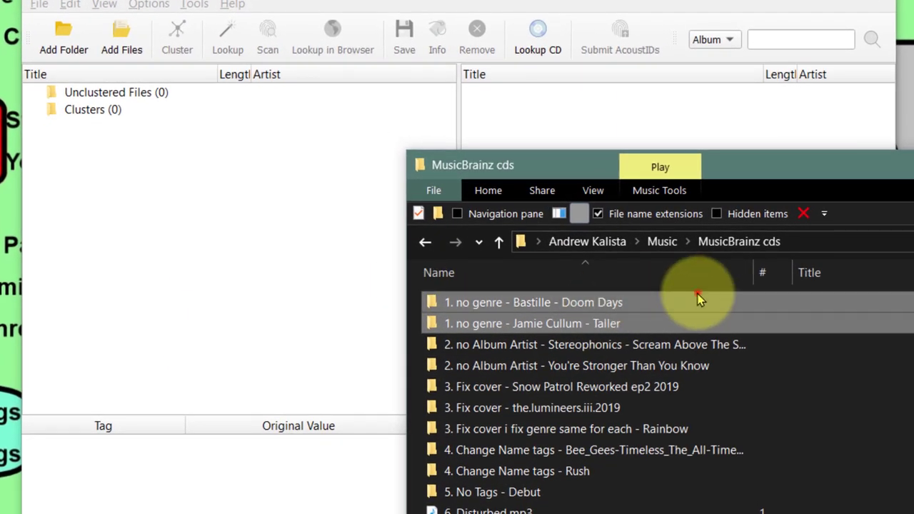
Load the "1. no genre - Bastille - Doom Days" and "1. no genre - Jamie Cullum - Taller" folders into MusicBrainz Picard as unclustered files.
click(697, 299)
click(696, 323)
drag(546, 300, 198, 251)
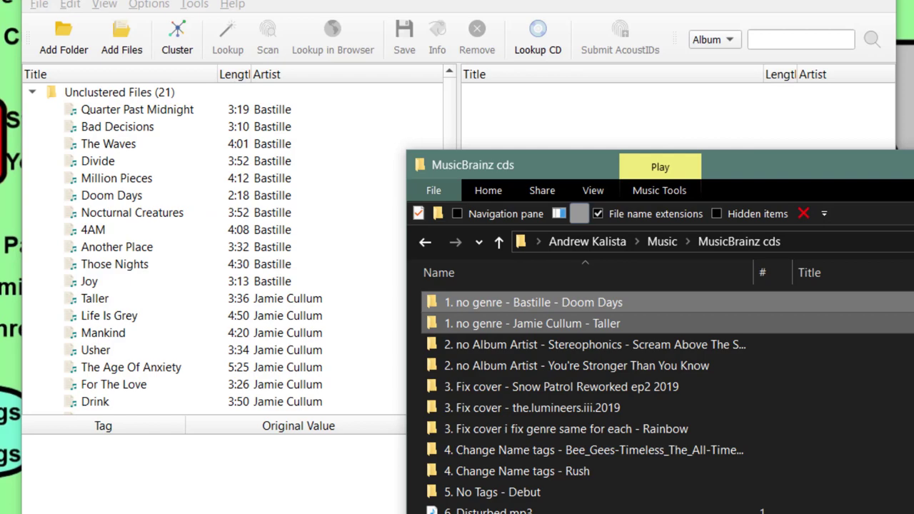
click(61, 81)
Cluster the unclustered Bastille and Jamie Cullum files into albums and scan all the clusters to match them.
click(92, 92)
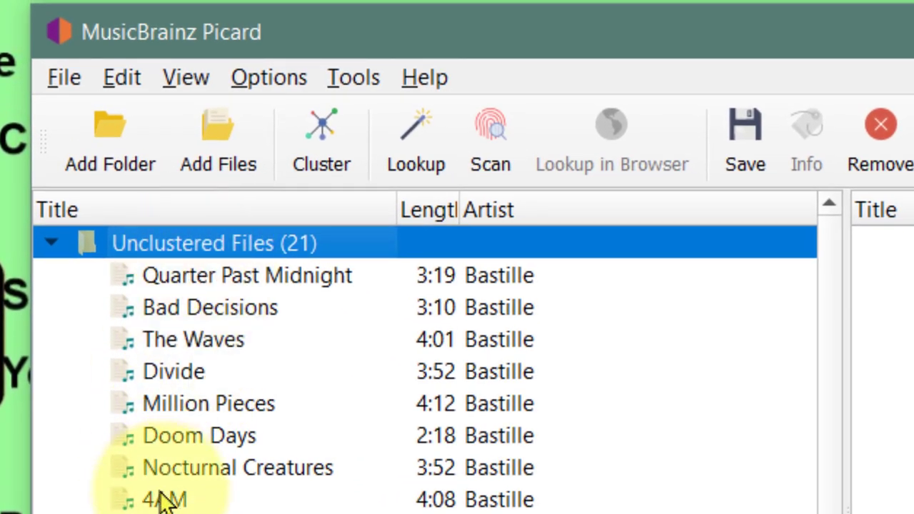
scroll(163, 499, down, 2)
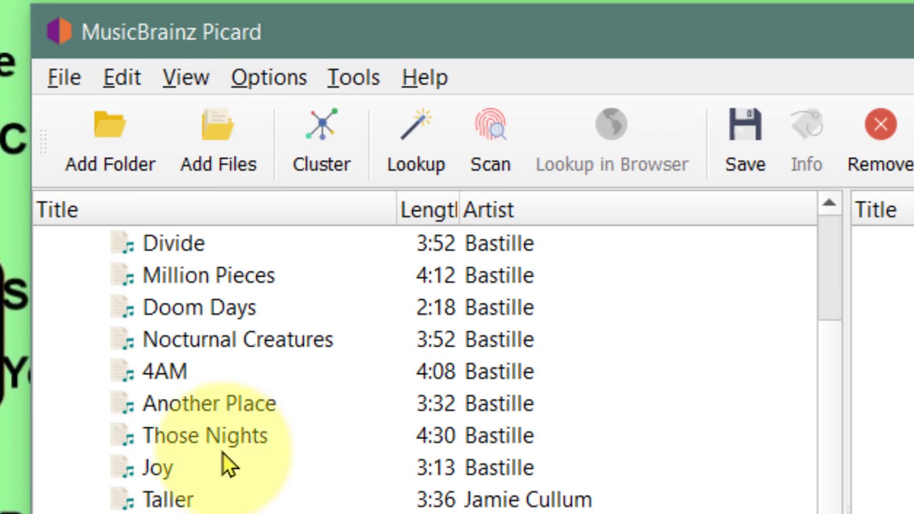
scroll(222, 451, up, 2)
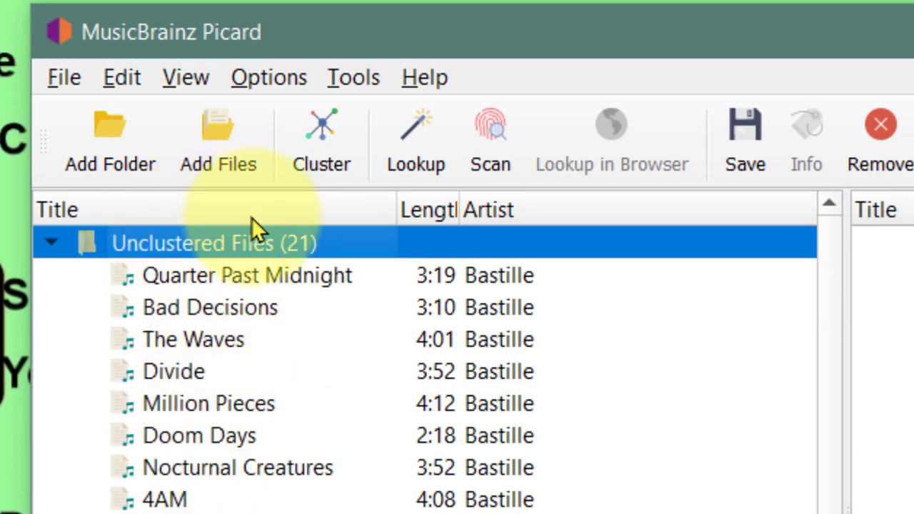
click(319, 141)
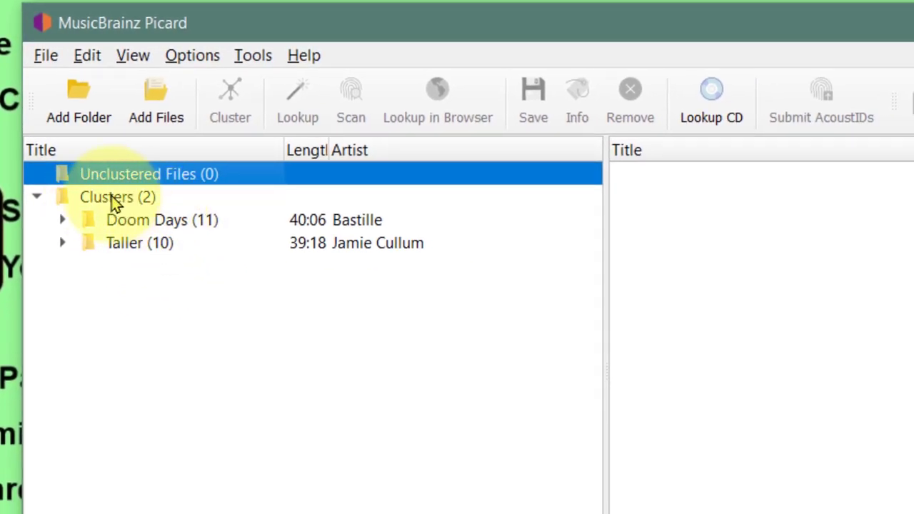
click(129, 202)
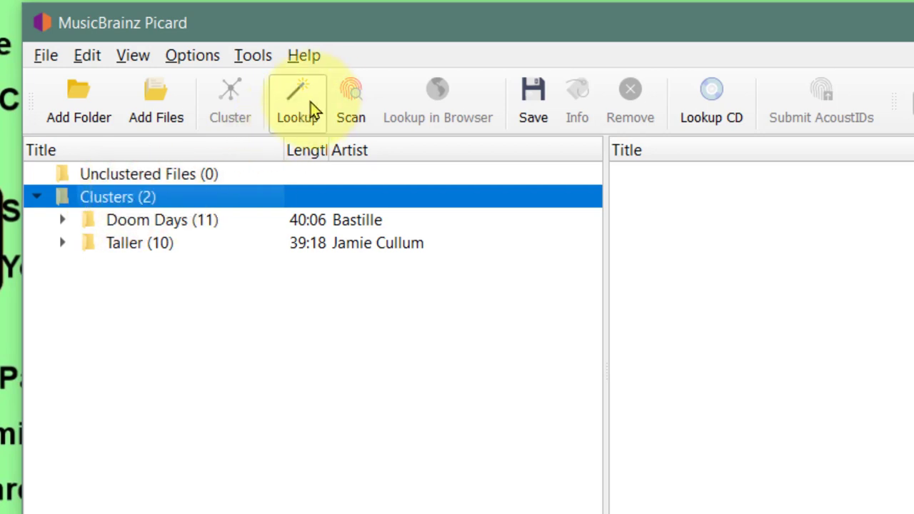
click(356, 103)
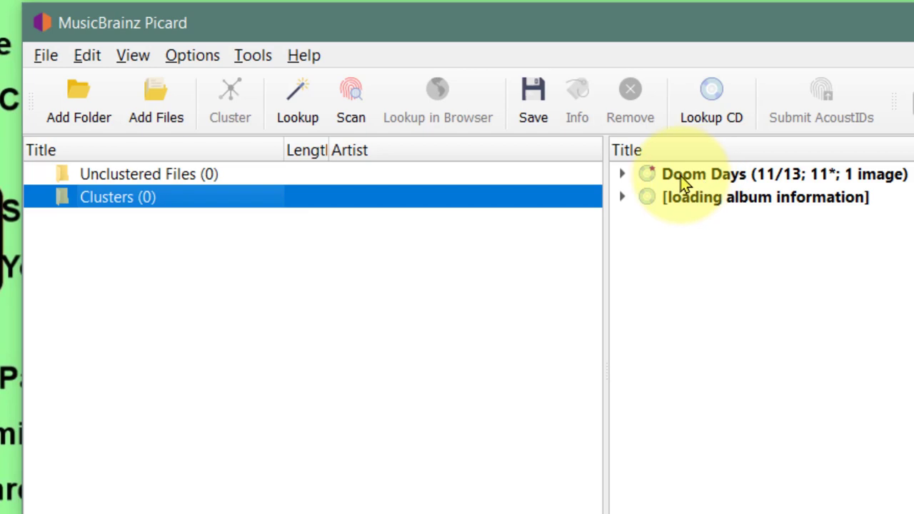
Compare the matched Doom Days album's track list with the files in the "1. no genre - Bastille - Doom Days" folder in File Explorer.
click(703, 176)
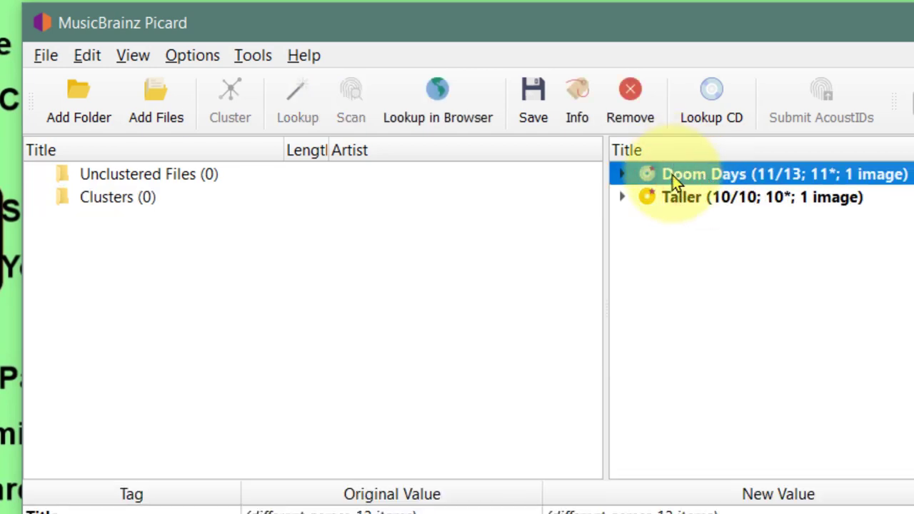
click(684, 199)
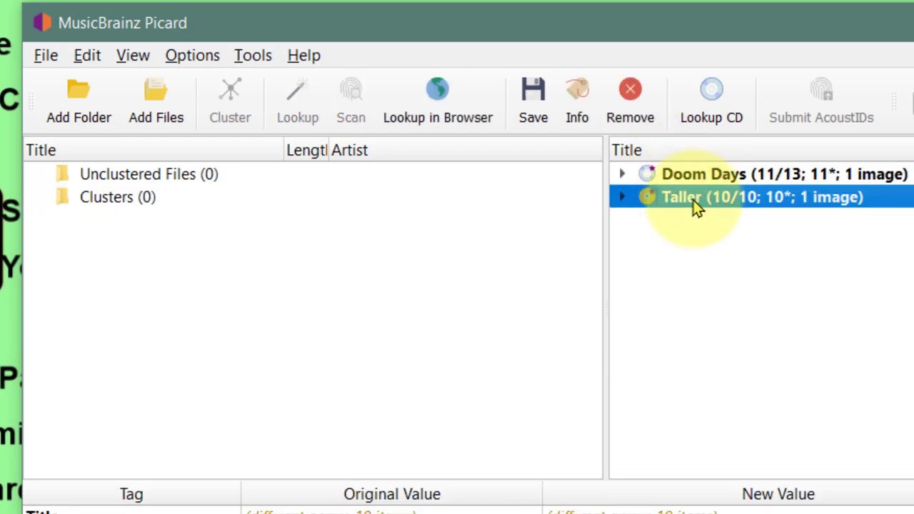
click(677, 176)
click(623, 176)
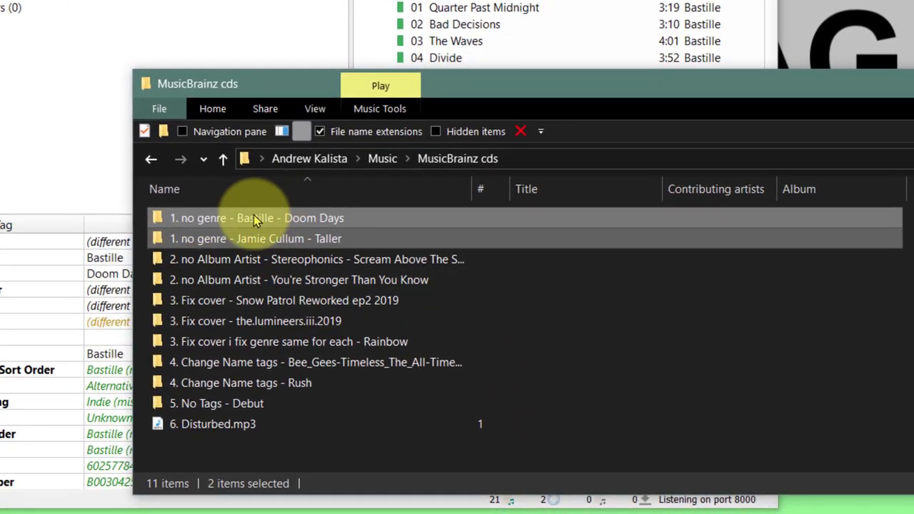
click(253, 218)
double_click(254, 218)
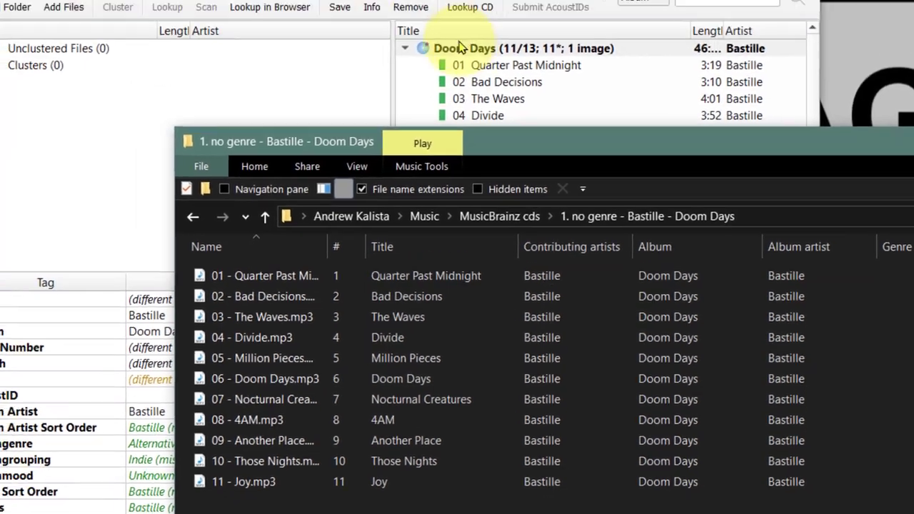
click(524, 143)
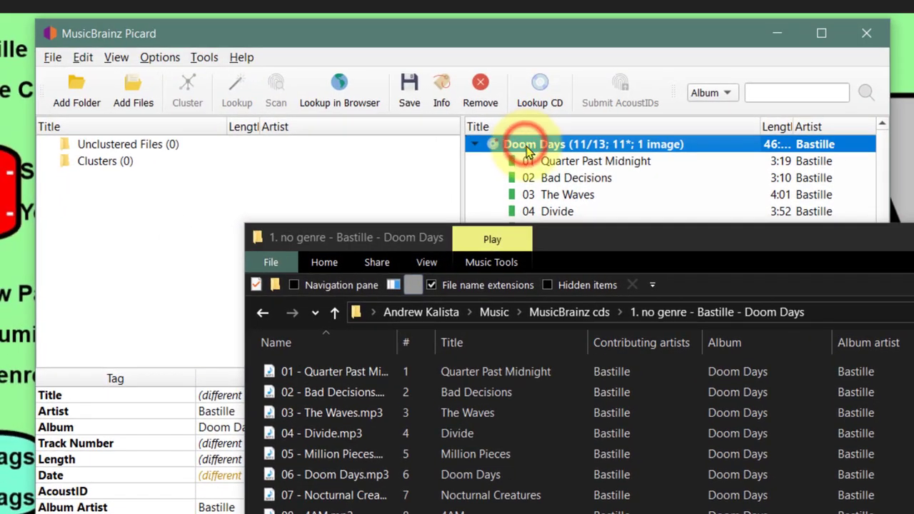
key(super+Down)
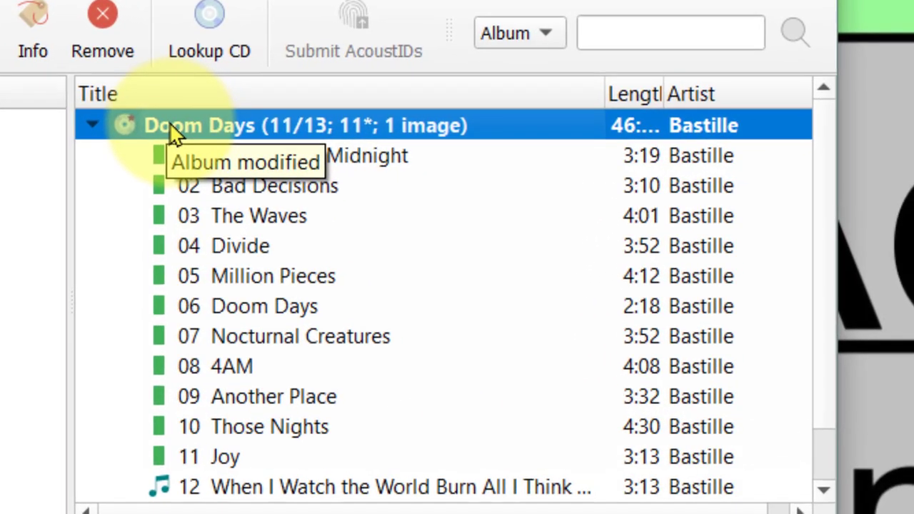
Switch the Doom Days album to the version "11 / 2019 / XE / CD / Virgin EMI / CDV 3212".
right_click(518, 148)
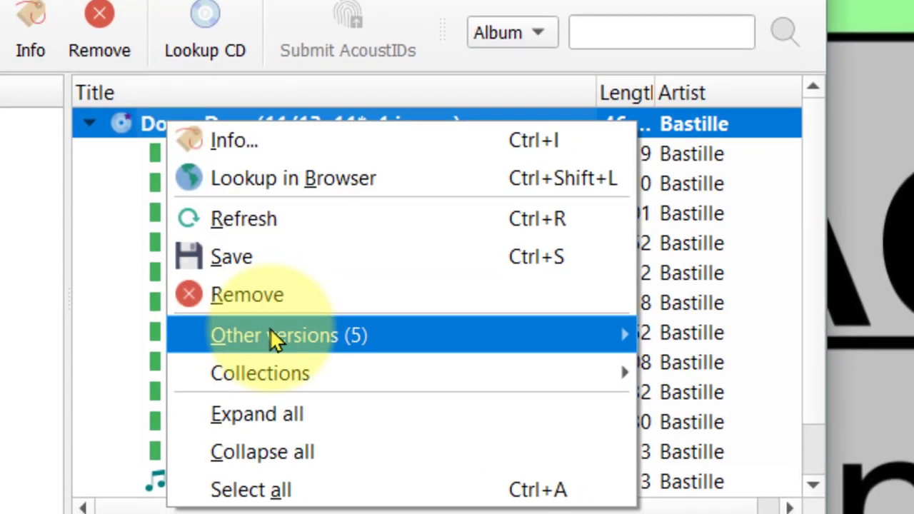
mouse_move(278, 339)
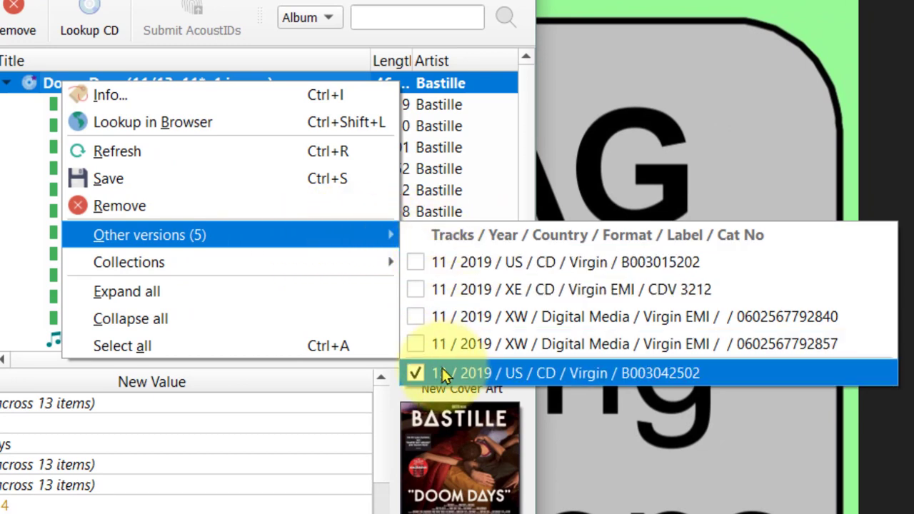
click(420, 289)
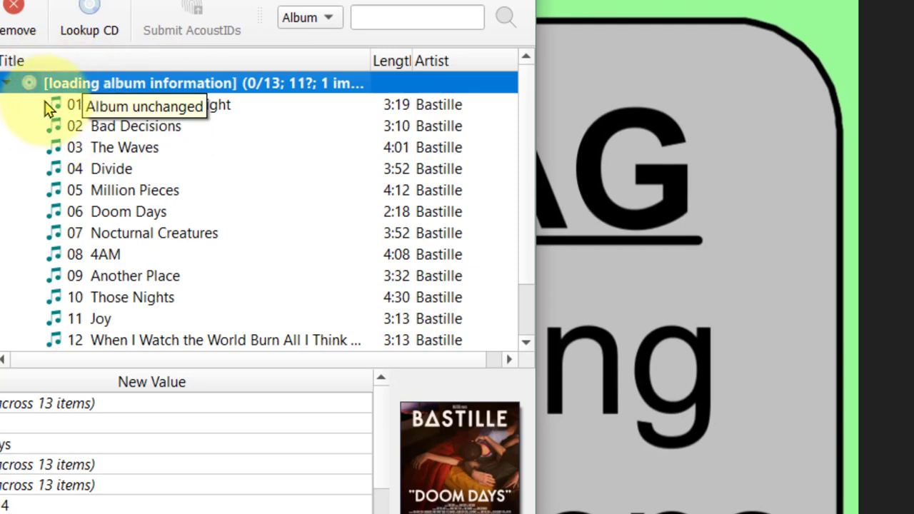
Check the track matches of Doom Days and Taller, select Doom Days track 04 Divide, and collapse both albums.
click(117, 129)
click(128, 210)
click(112, 254)
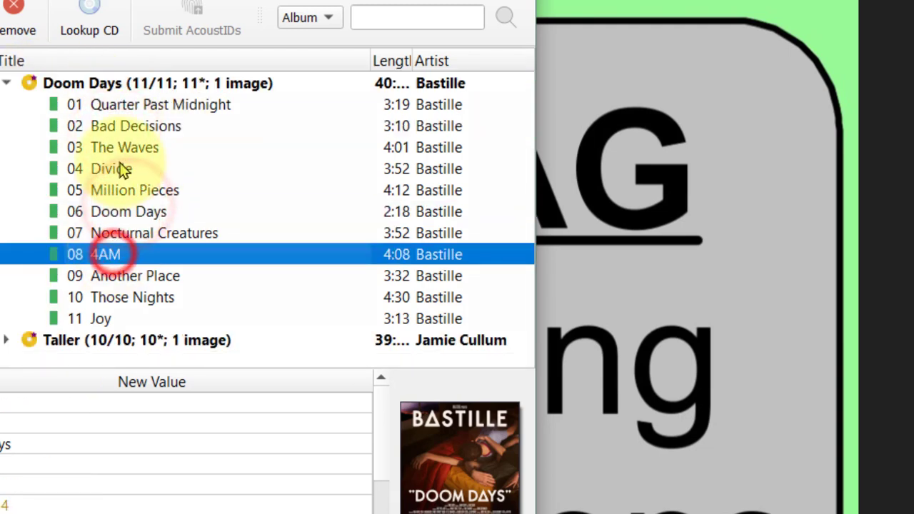
click(122, 170)
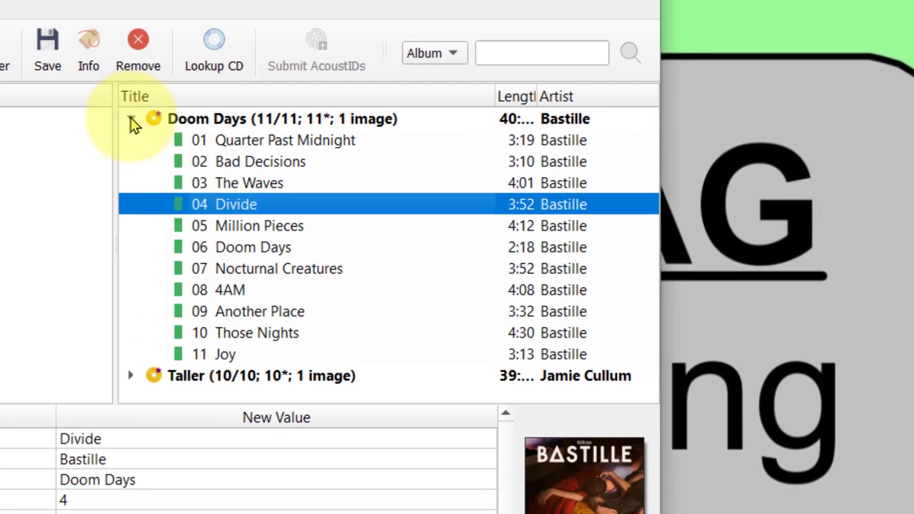
click(131, 119)
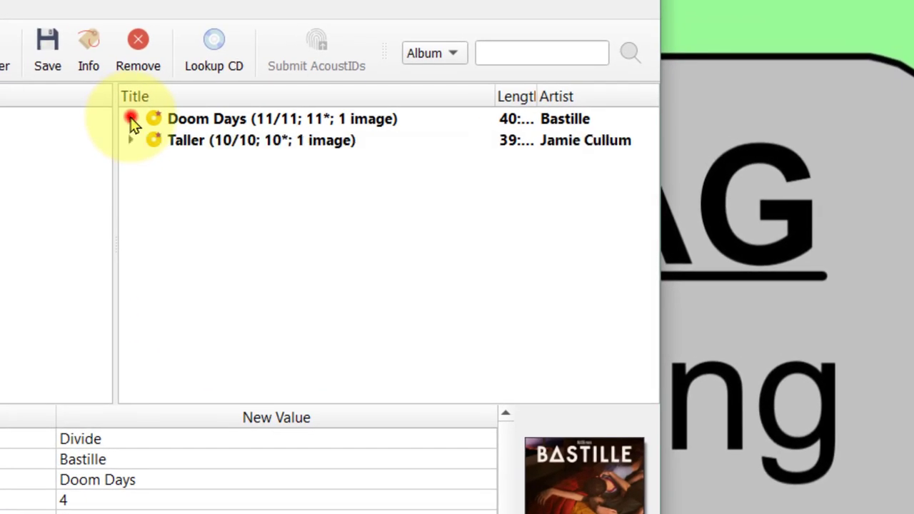
click(130, 140)
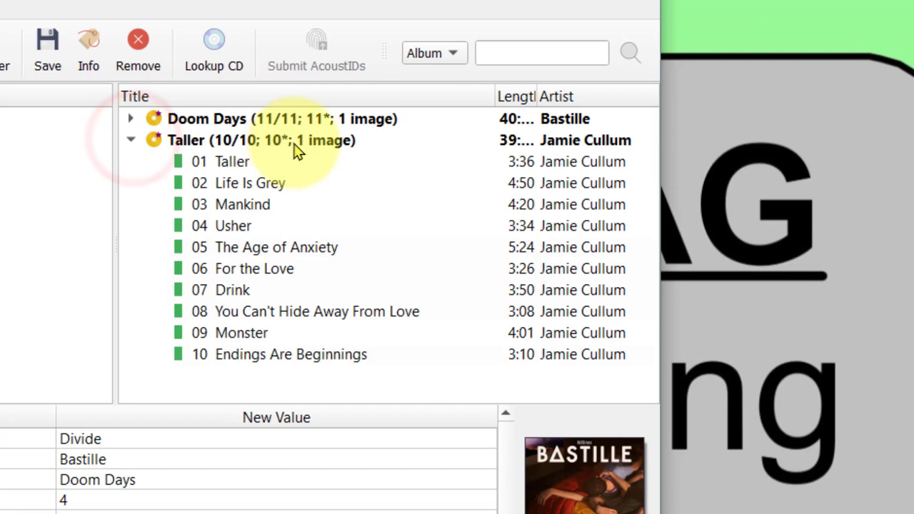
click(131, 140)
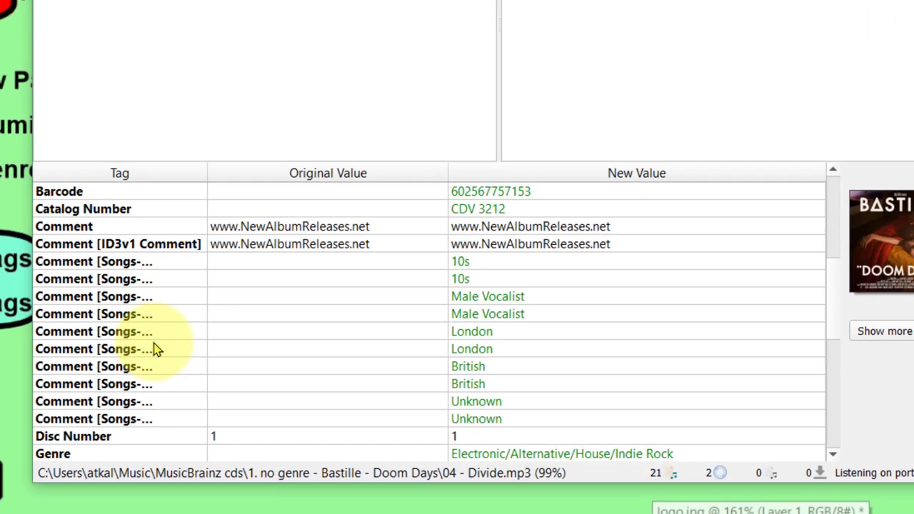
Compare the original and new tag values of the track Divide, including genre, comments and release details.
scroll(152, 347, down, 2)
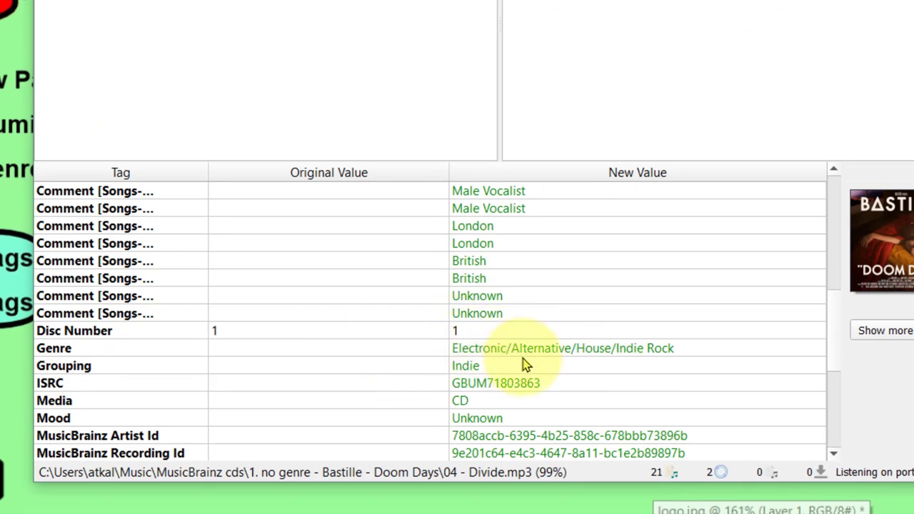
scroll(477, 357, up, 7)
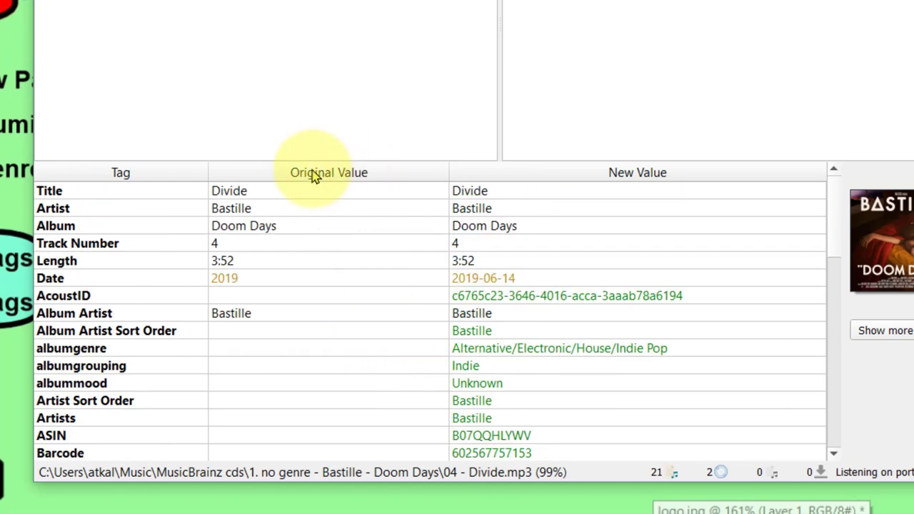
scroll(310, 241, down, 8)
scroll(310, 245, down, 3)
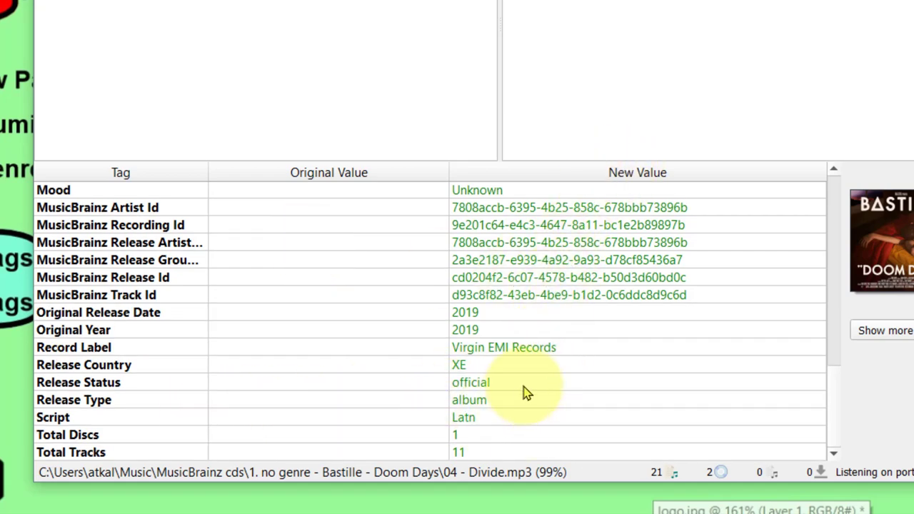
scroll(544, 353, up, 10)
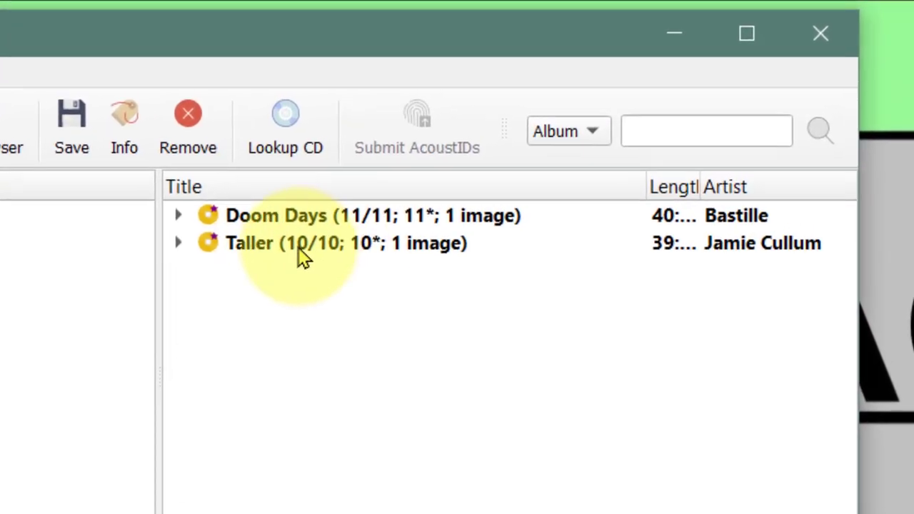
Save the new tags of both Doom Days and Taller, and return to the MusicBrainz cds folder in File Explorer.
drag(295, 304, 272, 218)
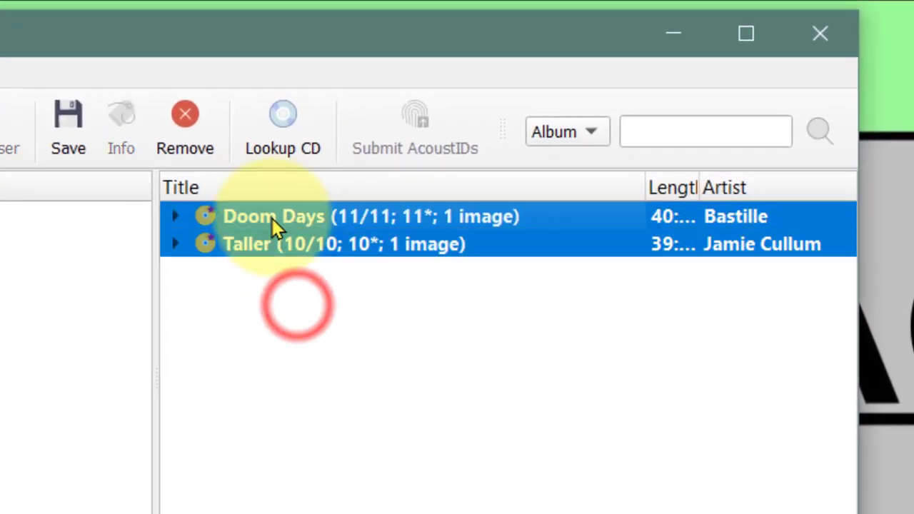
click(68, 125)
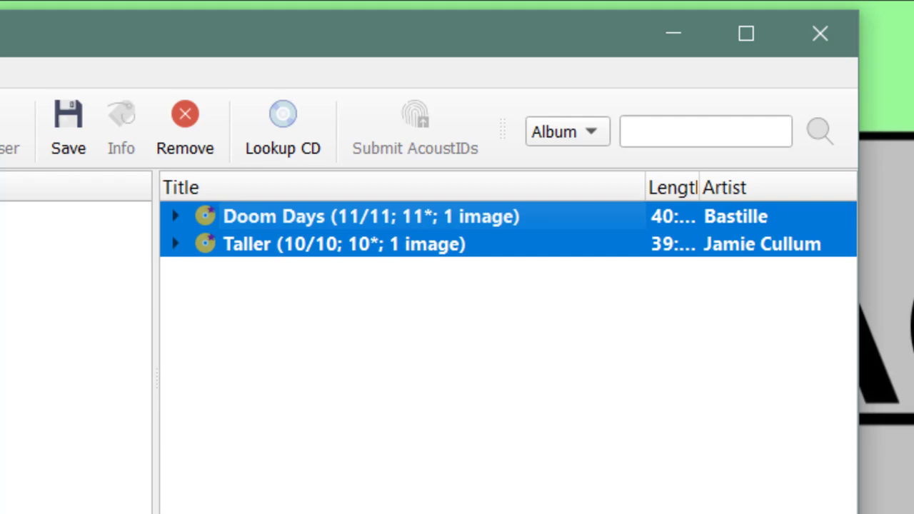
key(alt+Tab)
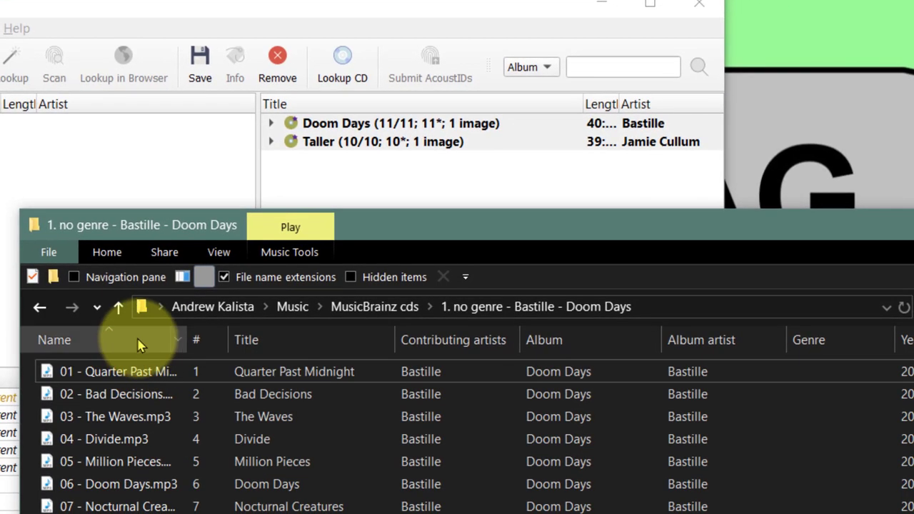
click(119, 307)
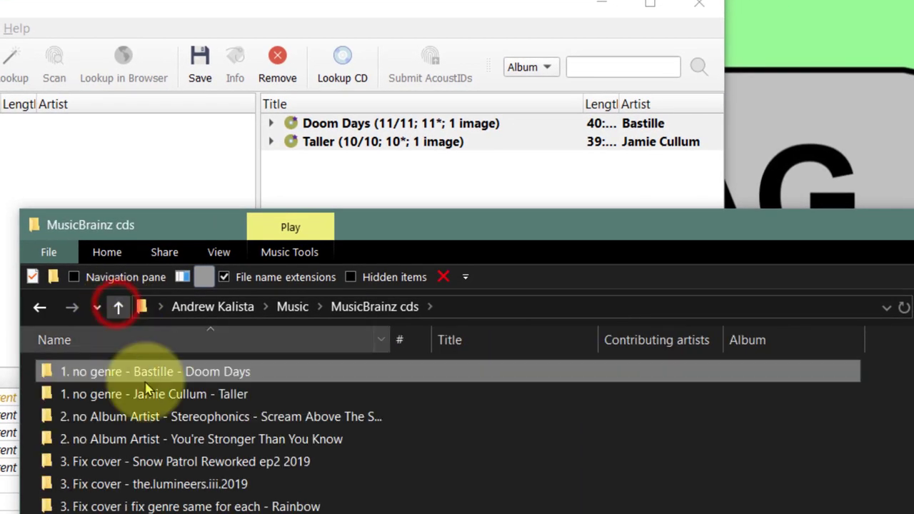
Open the MusicBrainz cds fixed folder in File Explorer and save Doom Days and Taller from MusicBrainz Picard.
click(118, 307)
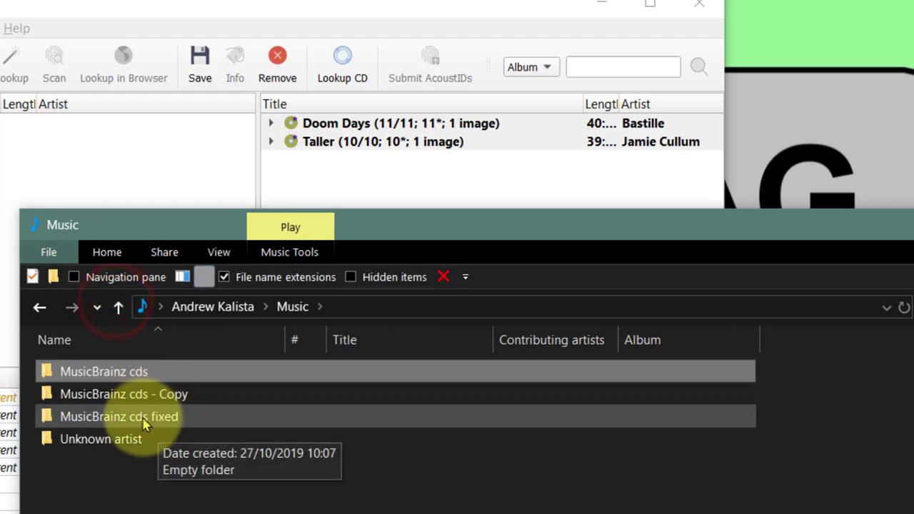
click(152, 418)
double_click(152, 418)
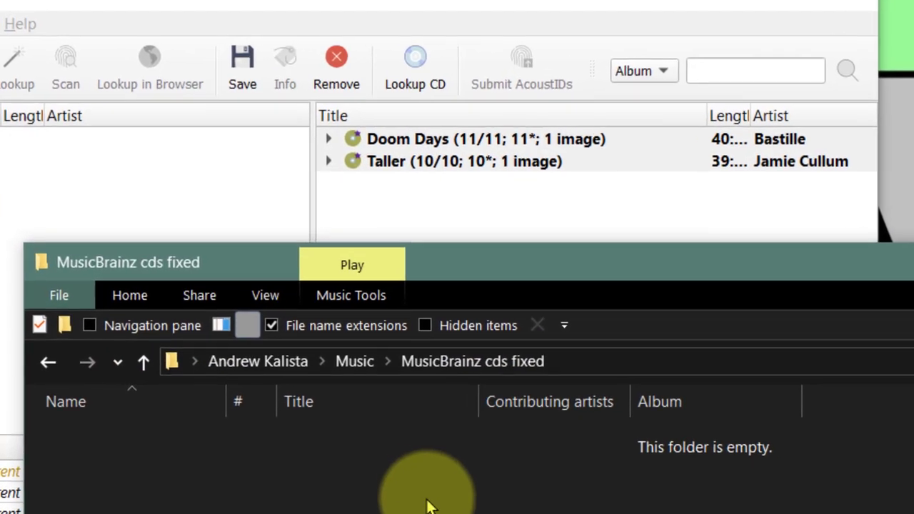
click(250, 61)
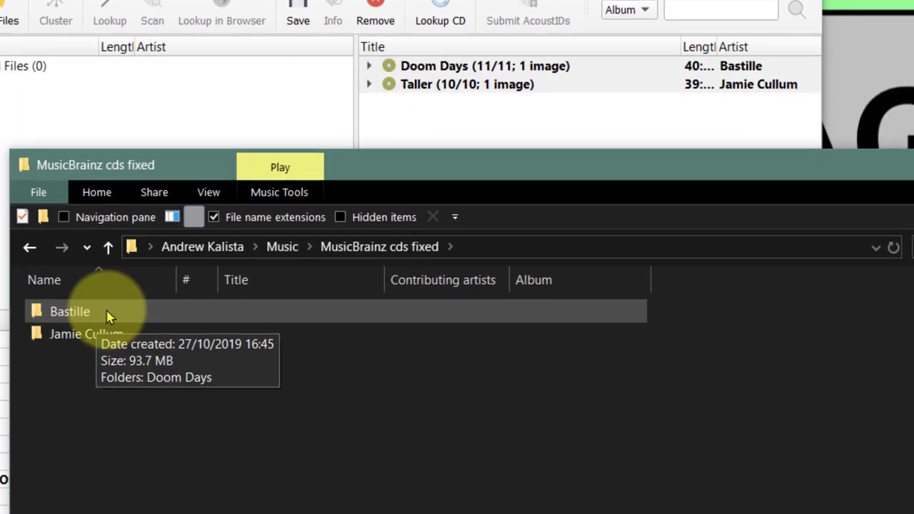
Check the tags and genres of the saved Doom Days files in the Bastille folder, and return to the MusicBrainz cds folder.
double_click(107, 314)
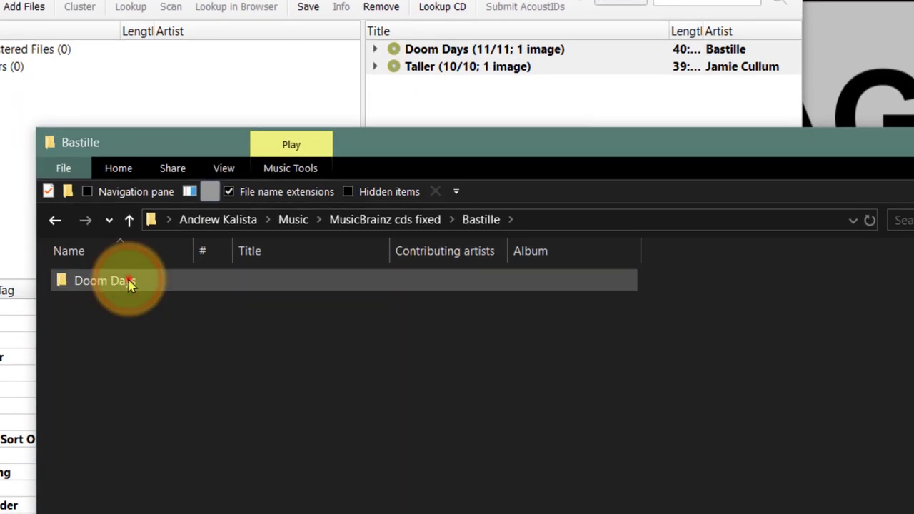
double_click(129, 282)
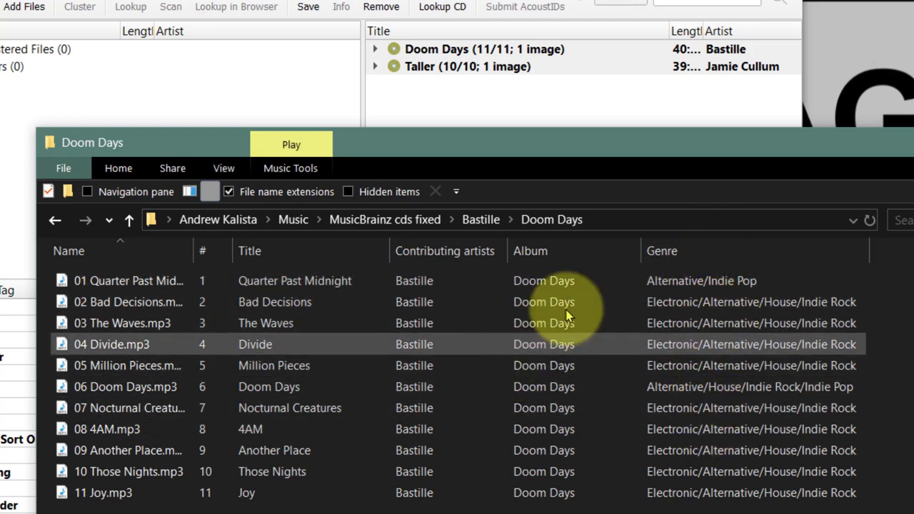
click(128, 219)
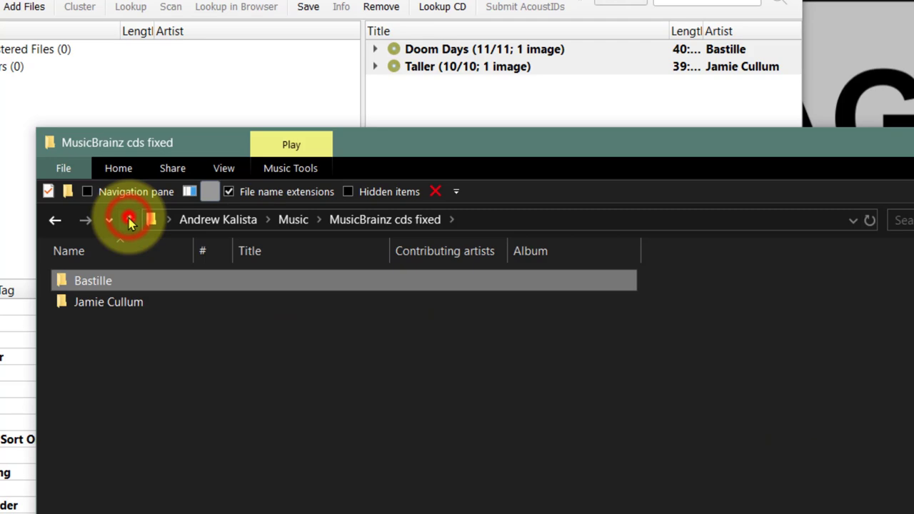
click(128, 219)
click(128, 220)
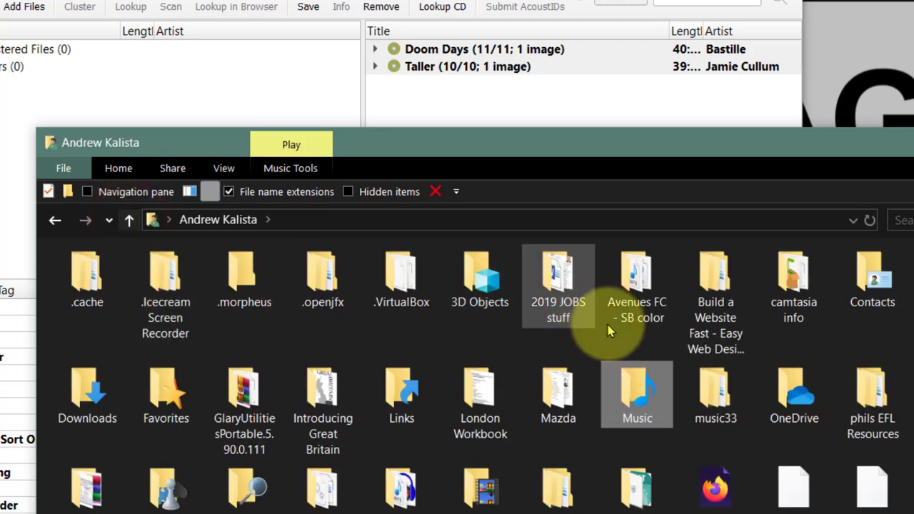
double_click(631, 388)
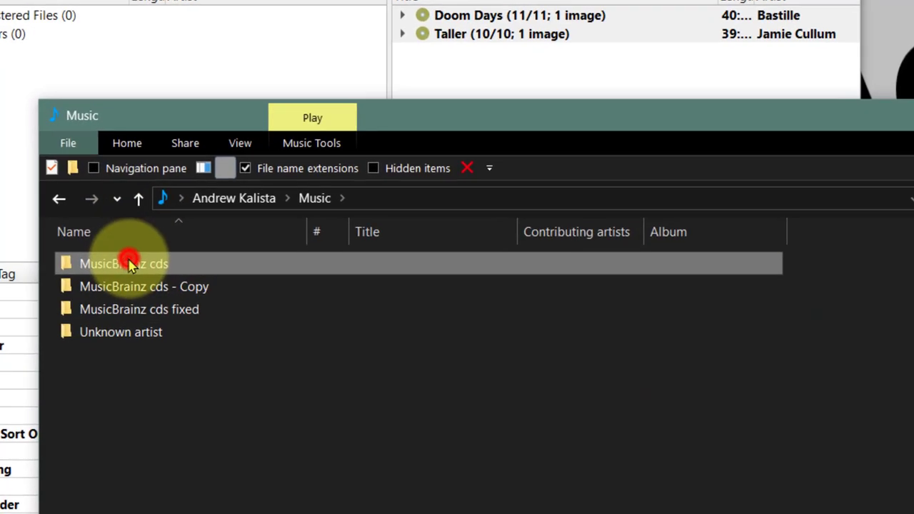
double_click(122, 282)
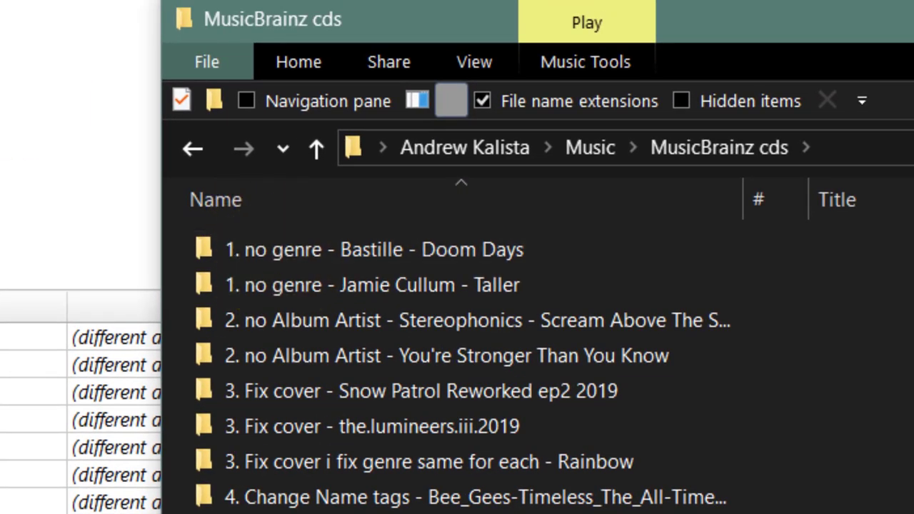
Check the album artist of the Stereophonics Scream Above the Sounds tracks in their source folder, and return to MusicBrainz cds.
key(alt+Tab)
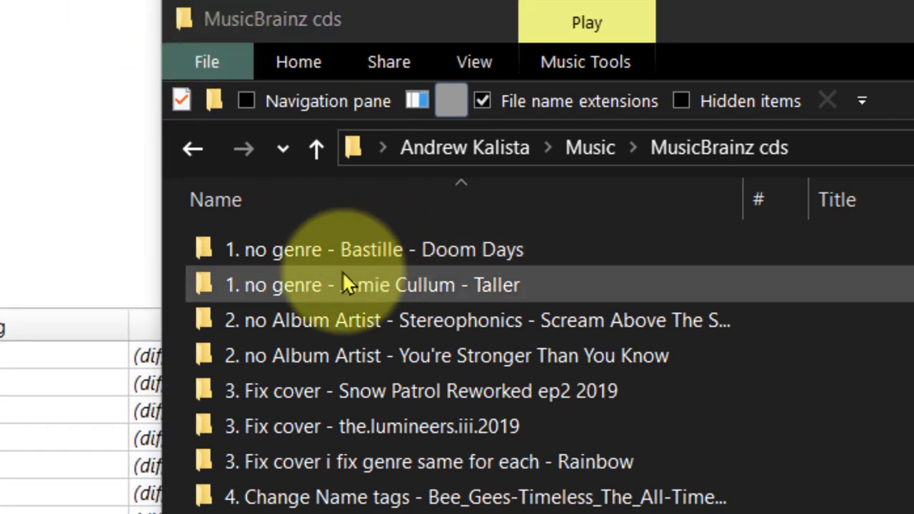
click(514, 352)
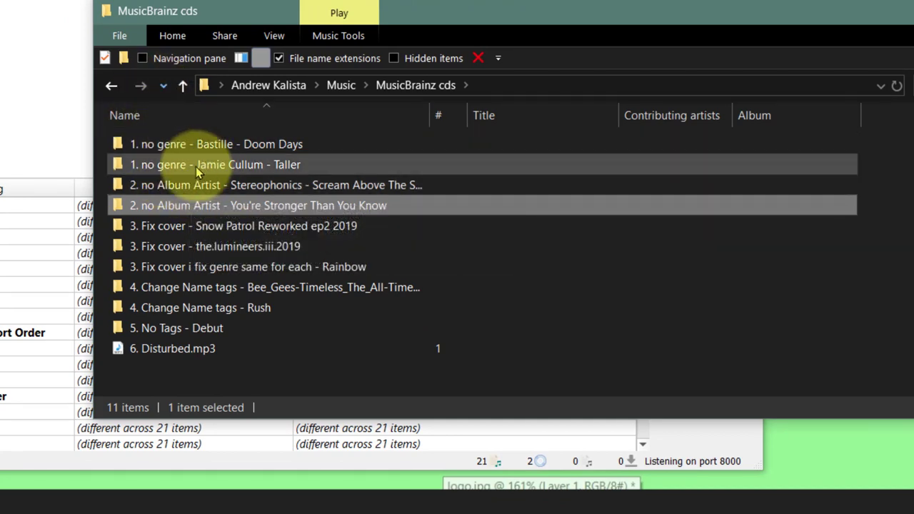
click(186, 185)
double_click(185, 185)
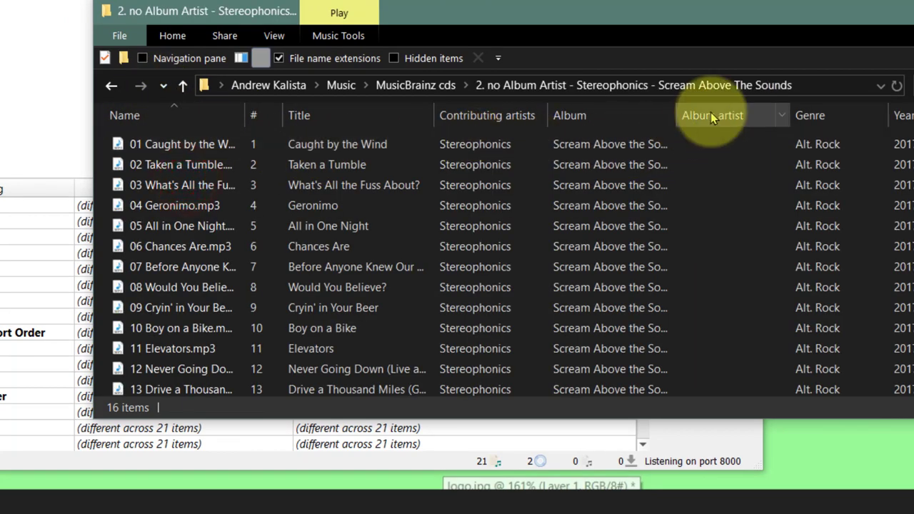
click(184, 85)
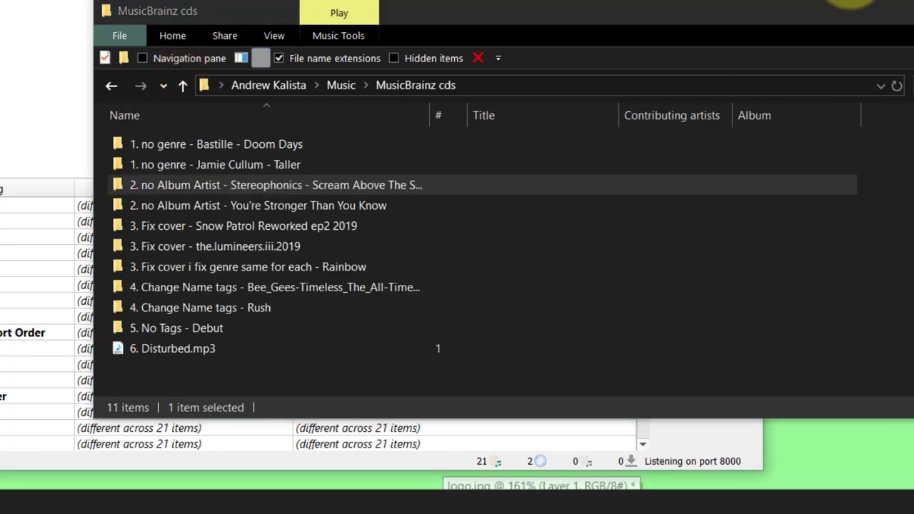
Remove Doom Days and Taller from MusicBrainz Picard and load both "2. no Album Artist" folders from File Explorer.
key(alt+Tab)
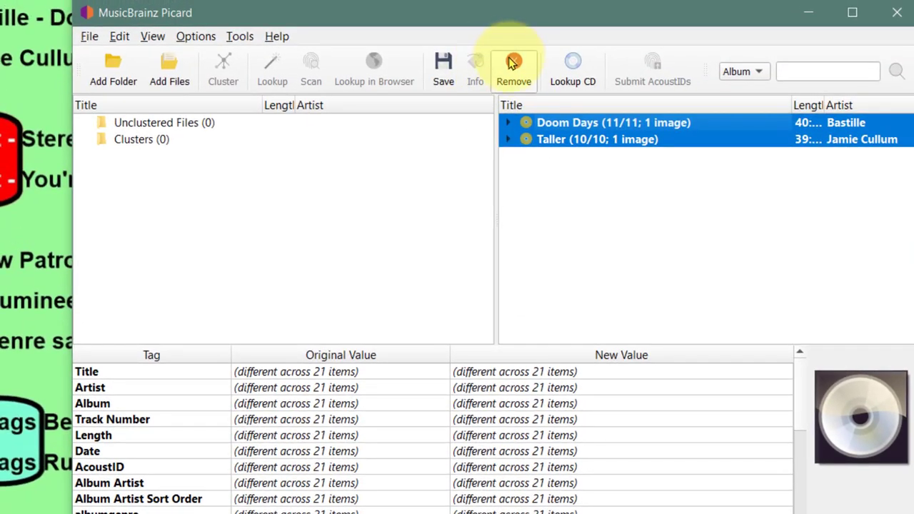
click(512, 65)
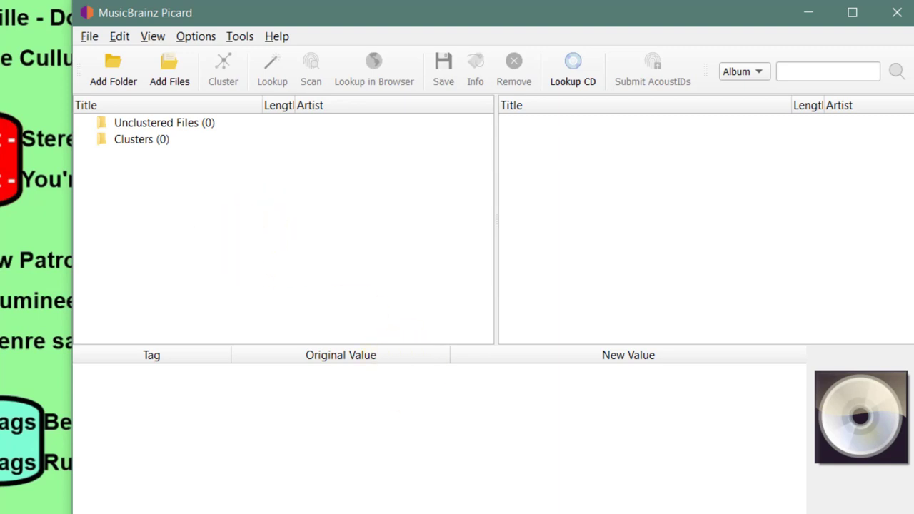
key(alt+Tab)
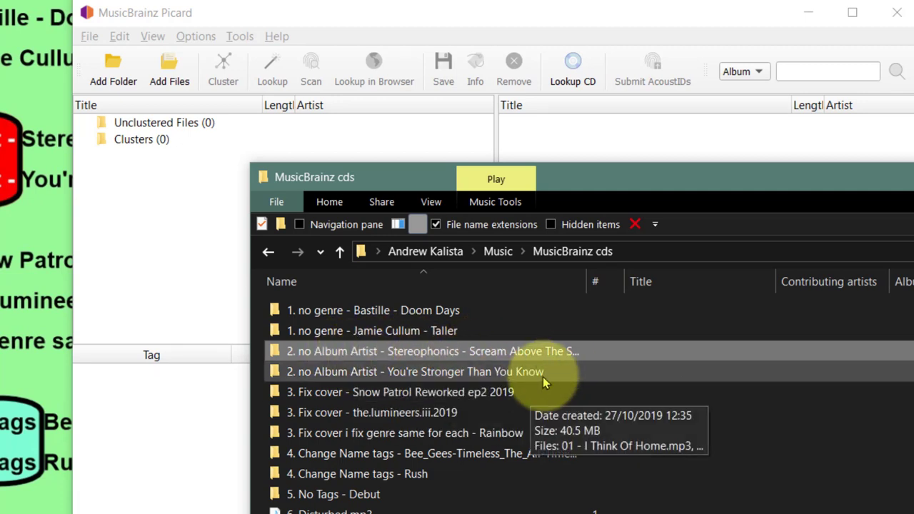
ctrl+click(558, 368)
drag(339, 360, 204, 260)
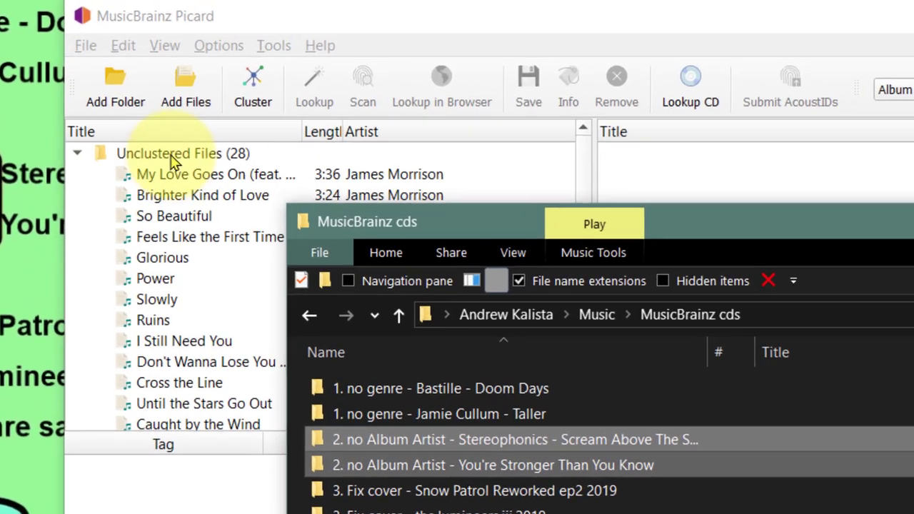
Cluster all the unclustered files into albums and scan the resulting clusters.
click(159, 121)
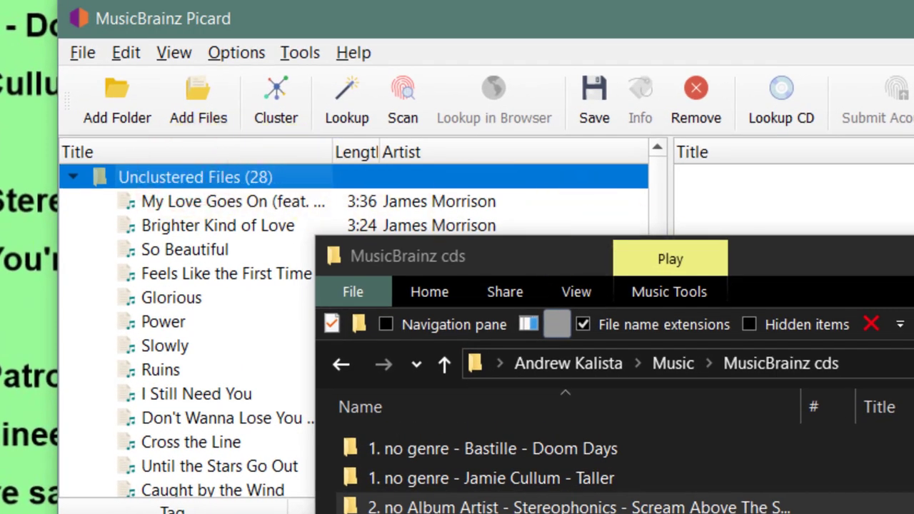
click(430, 131)
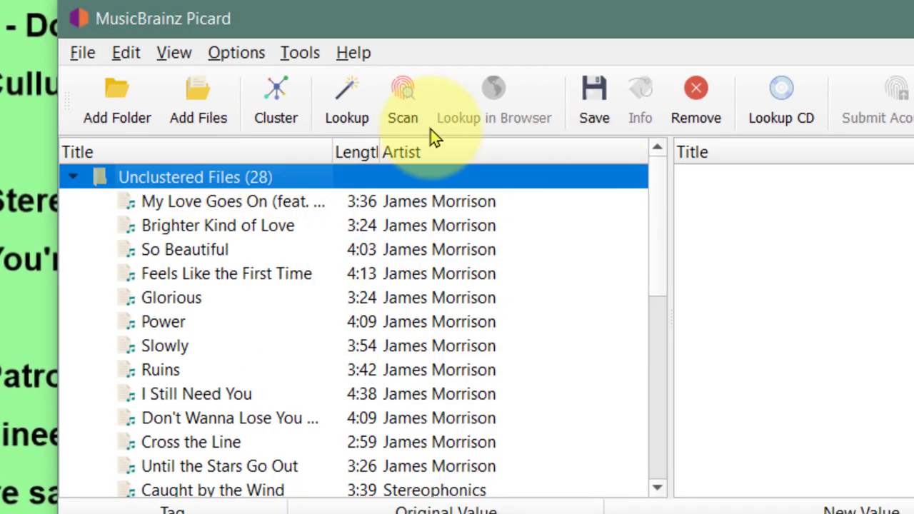
click(288, 106)
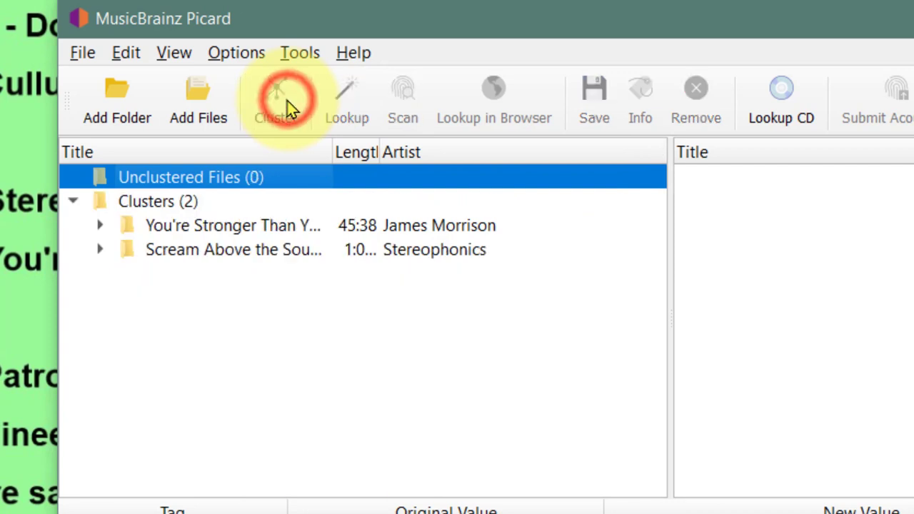
click(157, 203)
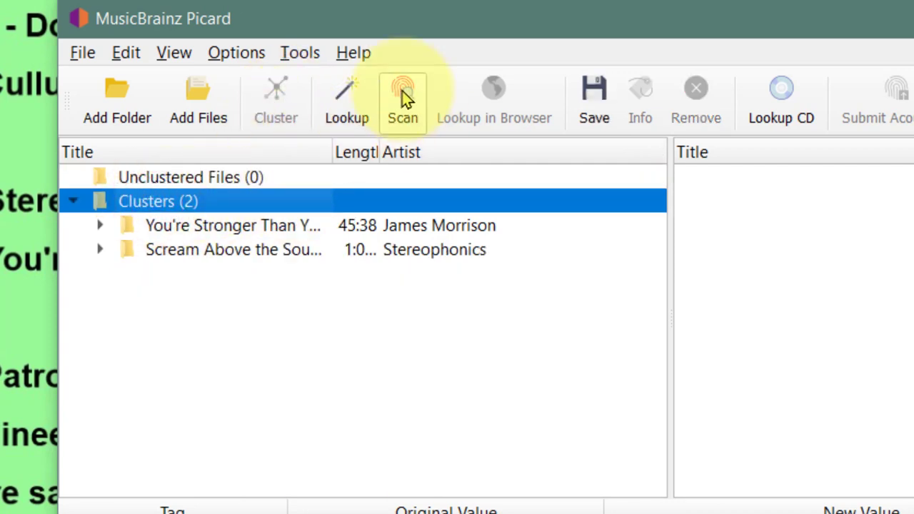
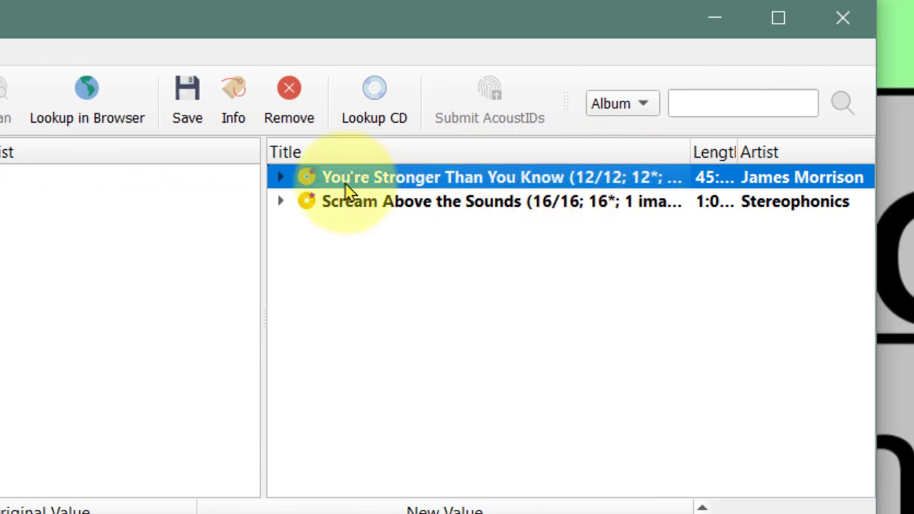
Check the track matches of You're Stronger Than You Know and Scream Above the Sounds, collapsing each album again.
click(281, 178)
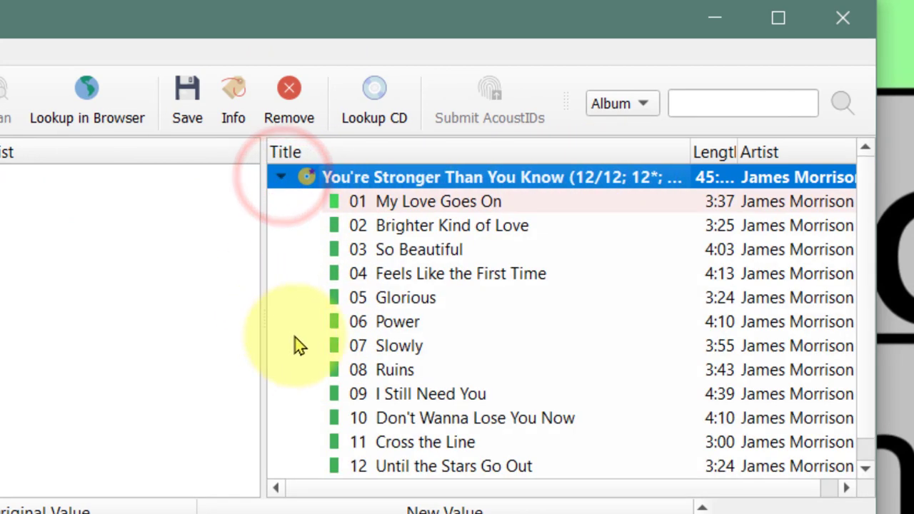
scroll(296, 348, down, 1)
scroll(314, 314, up, 1)
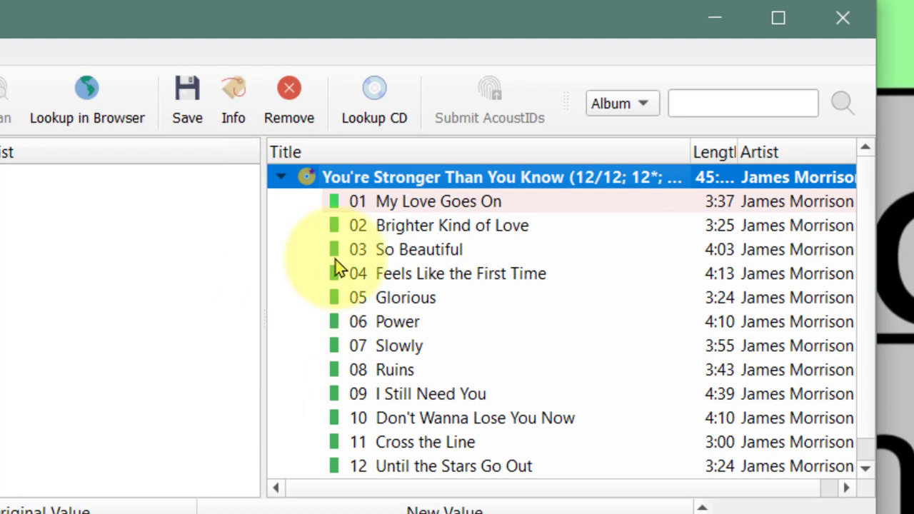
click(280, 178)
click(362, 204)
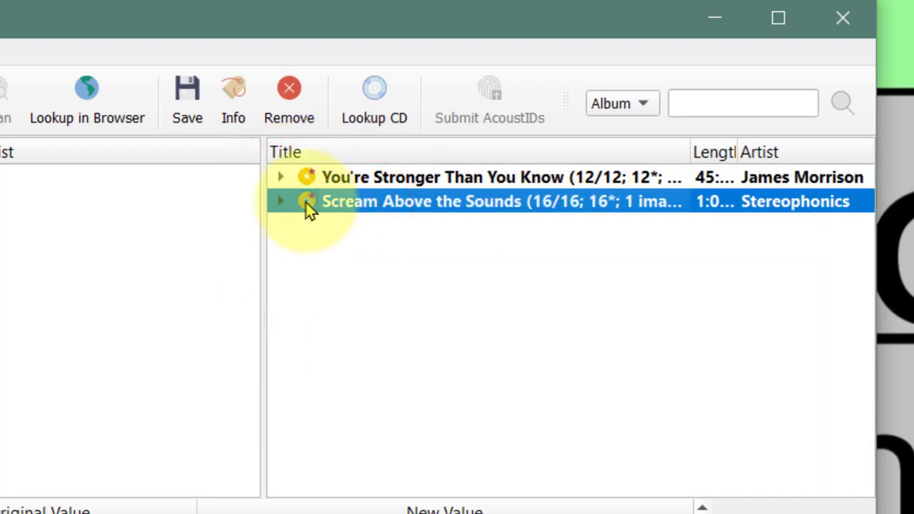
click(281, 203)
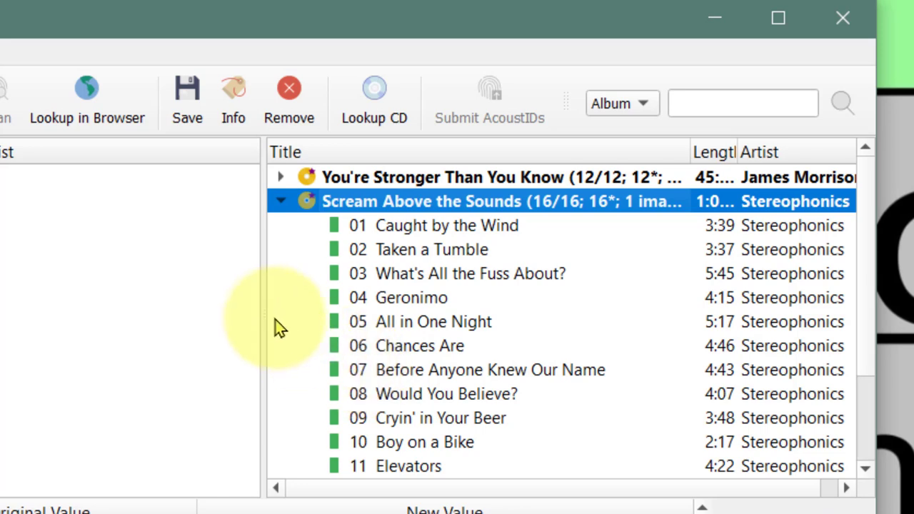
scroll(275, 327, down, 2)
scroll(275, 326, up, 2)
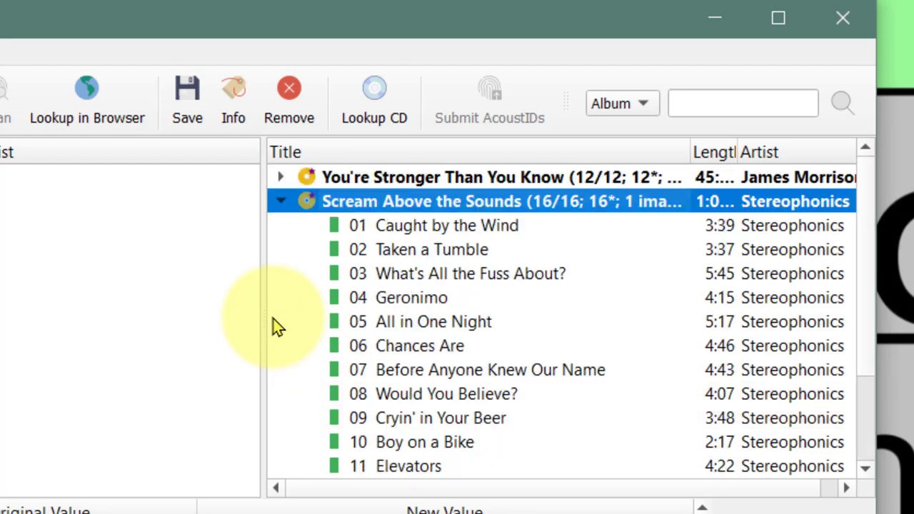
click(288, 202)
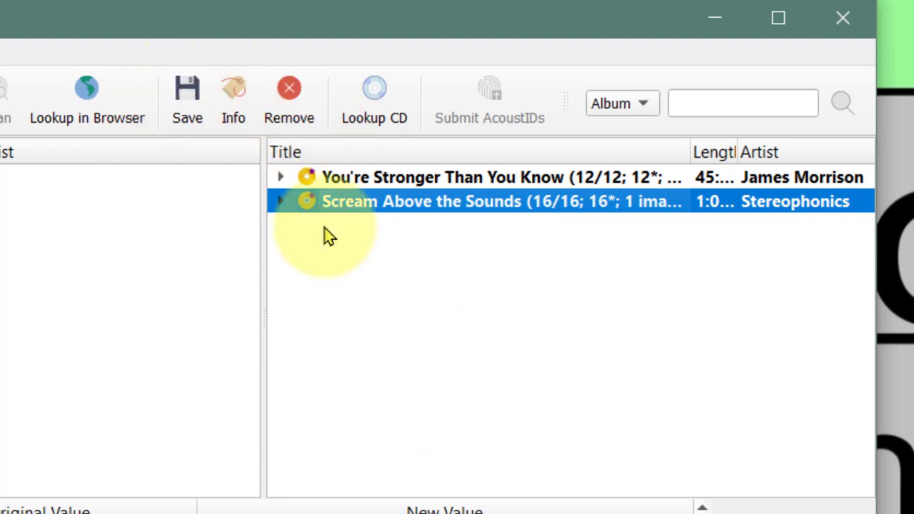
Select both matched albums and open the MusicBrainz cds fixed folder in File Explorer.
click(359, 271)
key(ctrl+a)
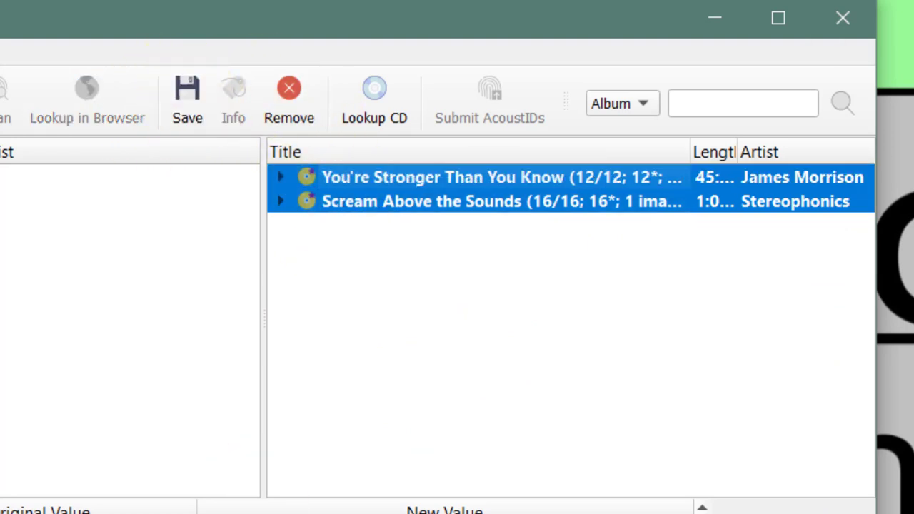
key(alt+Tab)
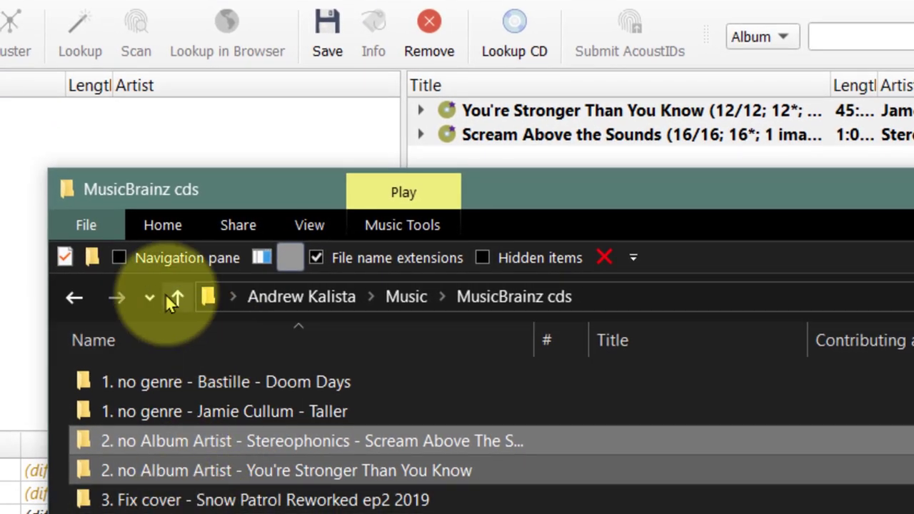
click(175, 297)
click(180, 440)
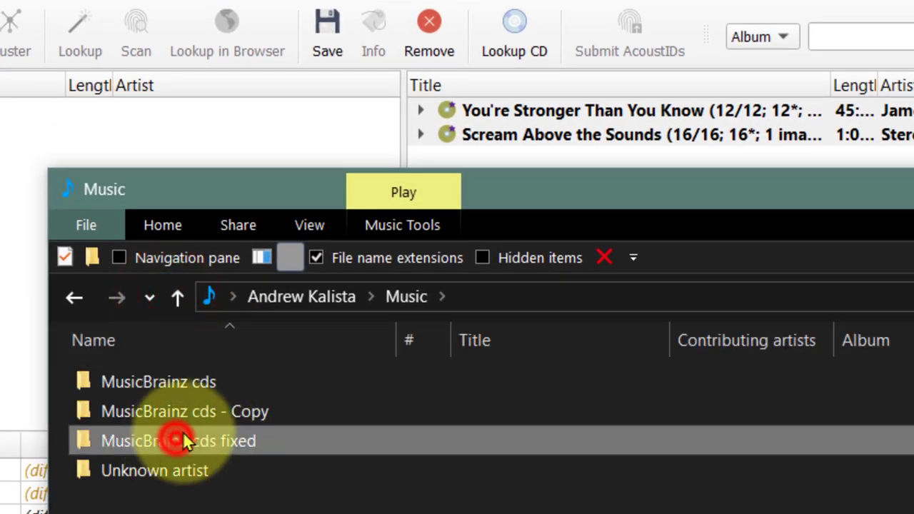
double_click(180, 441)
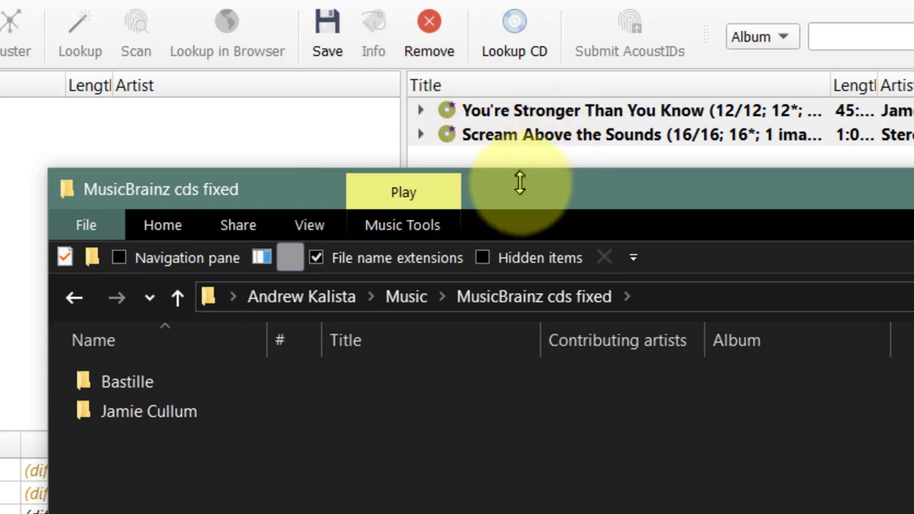
Save You're Stronger Than You Know and Scream Above the Sounds together in MusicBrainz Picard.
drag(519, 180, 509, 282)
click(504, 200)
click(471, 136)
ctrl+click(461, 109)
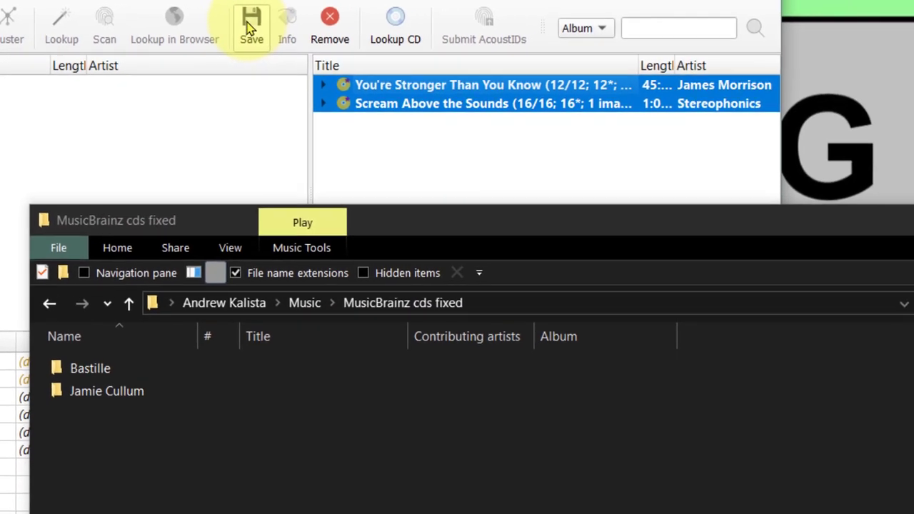
click(326, 24)
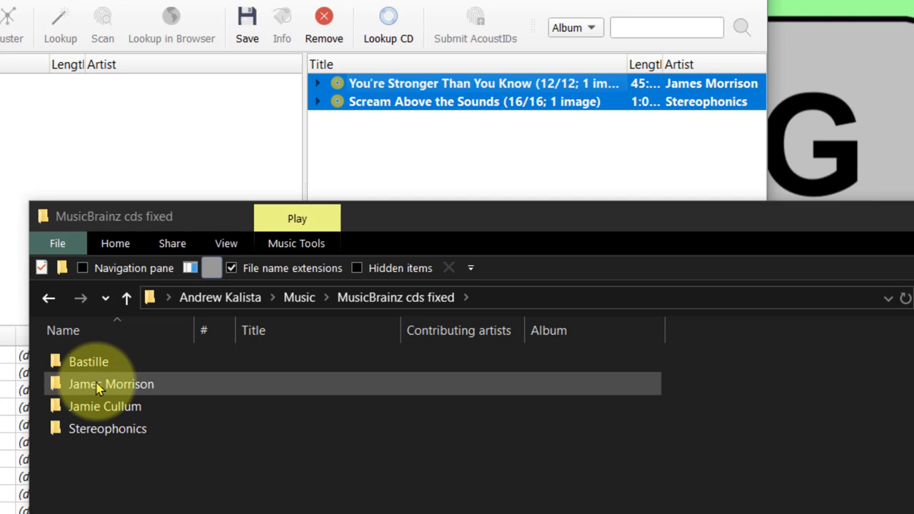
Open the Stereophonics album folder Scream Above the Sounds and show the Album artist column to check the saved tags.
double_click(100, 428)
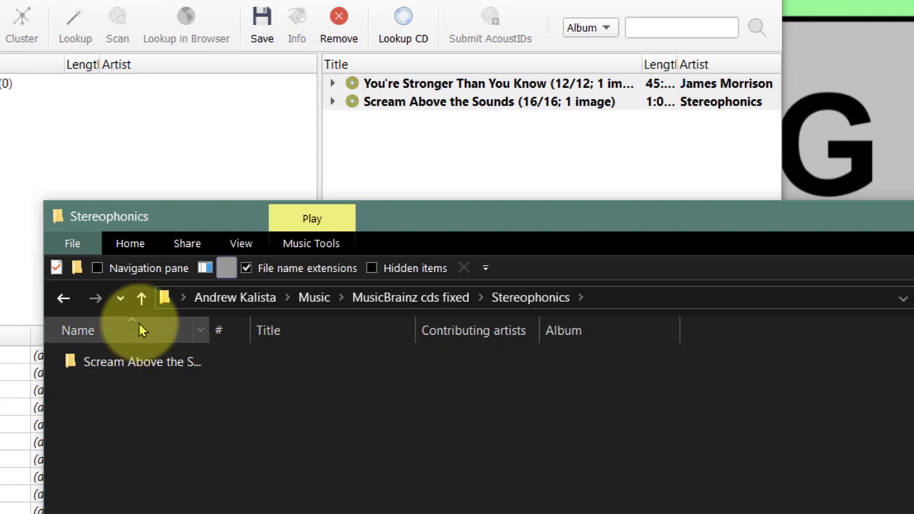
double_click(127, 361)
right_click(246, 328)
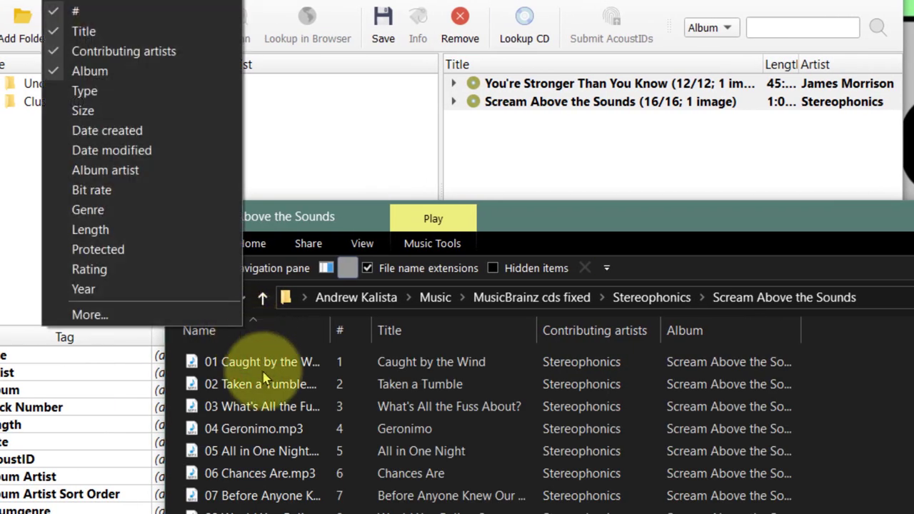
click(128, 170)
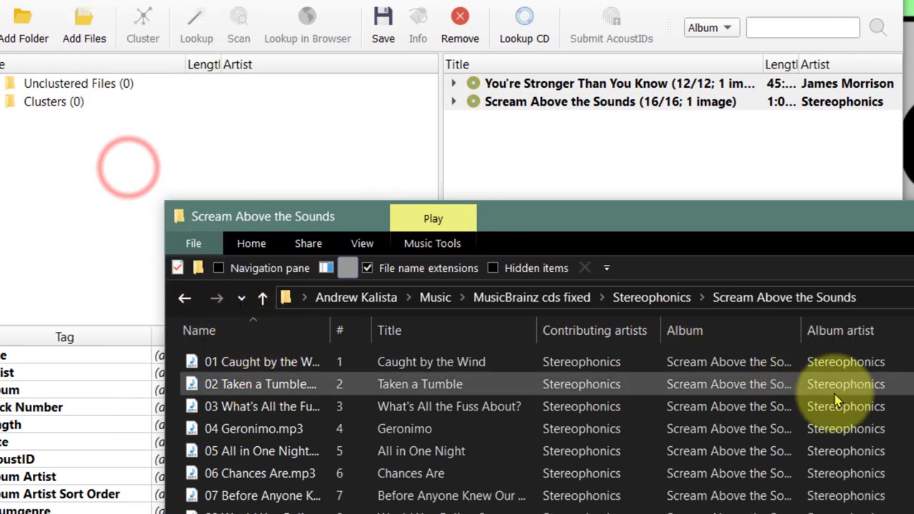
Open James Morrison's You're Stronger Than You Know folder and show its Album artist column to check the saved tags.
click(262, 298)
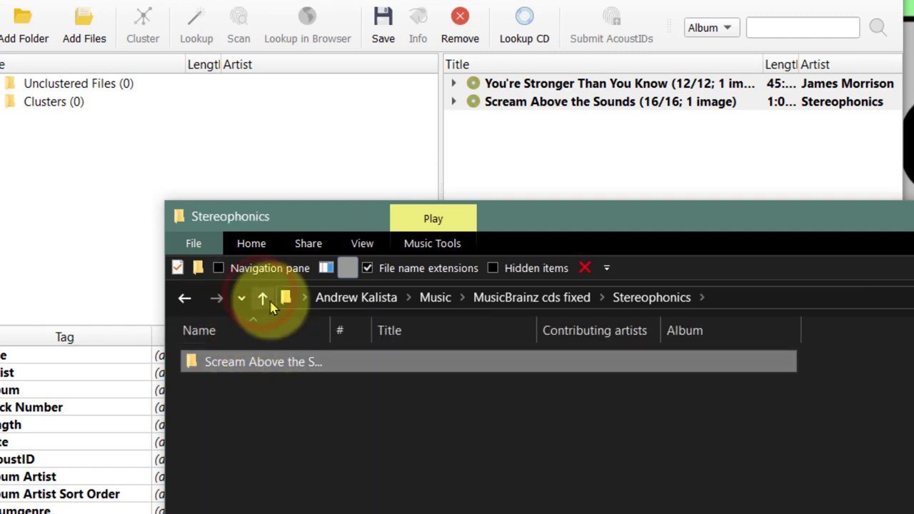
click(263, 297)
double_click(245, 380)
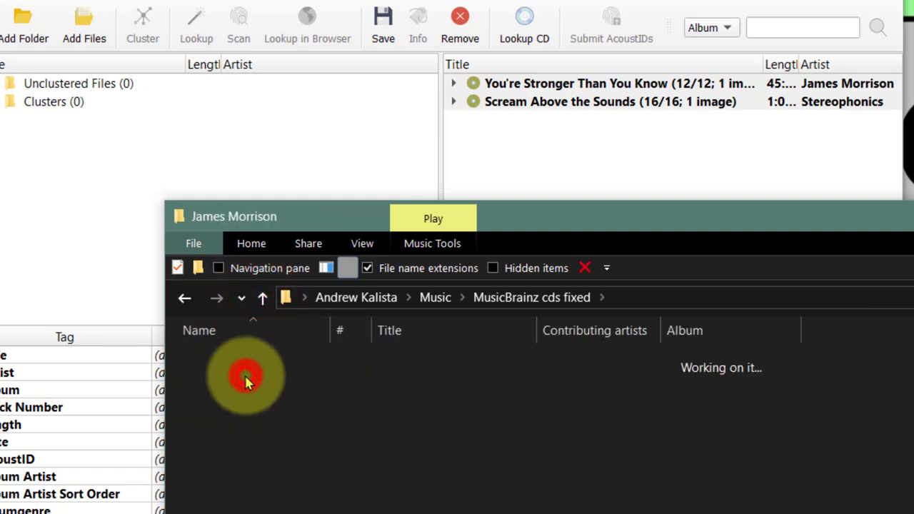
double_click(264, 362)
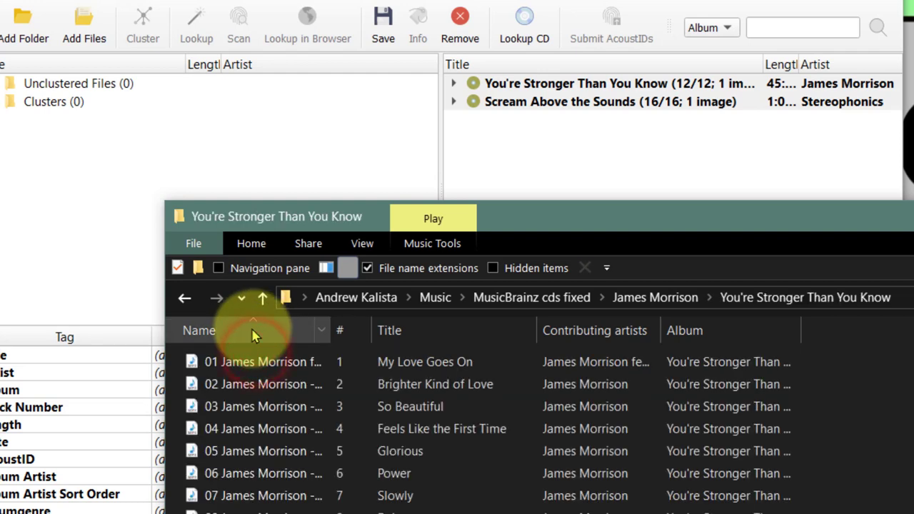
right_click(253, 331)
click(158, 171)
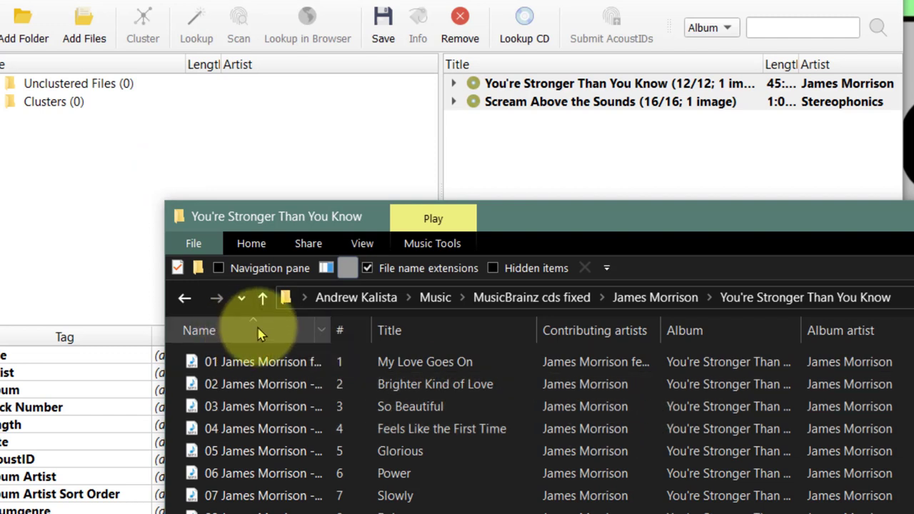
Return to the MusicBrainz cds folder and load "3. Fix cover - Snow Patrol Reworked ep2 2019" into MusicBrainz Picard.
click(263, 298)
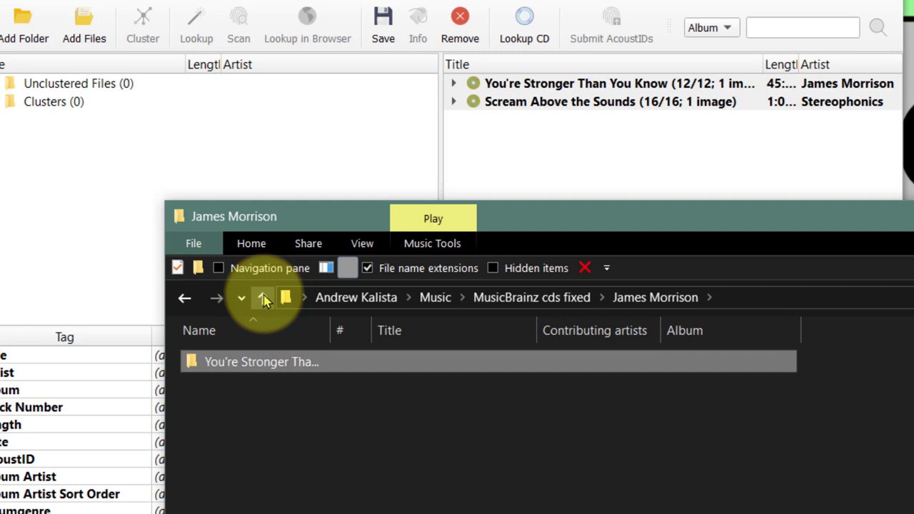
click(264, 299)
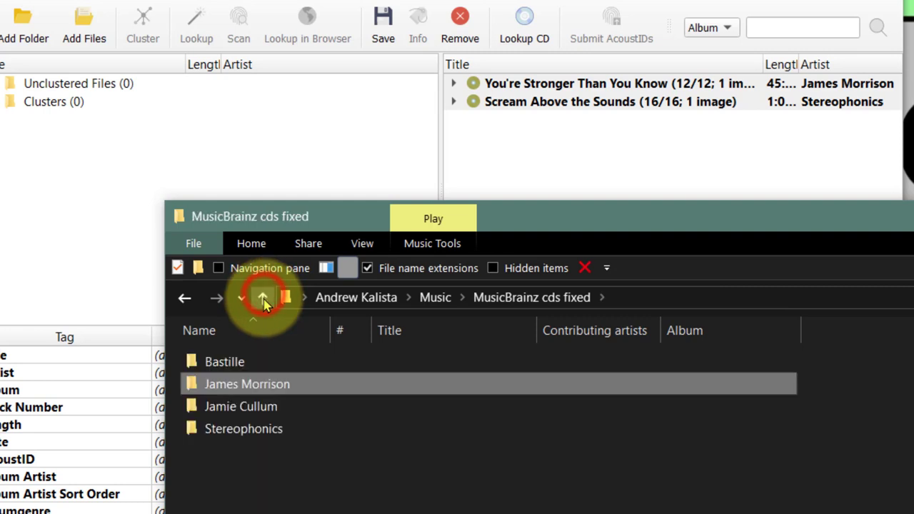
click(262, 299)
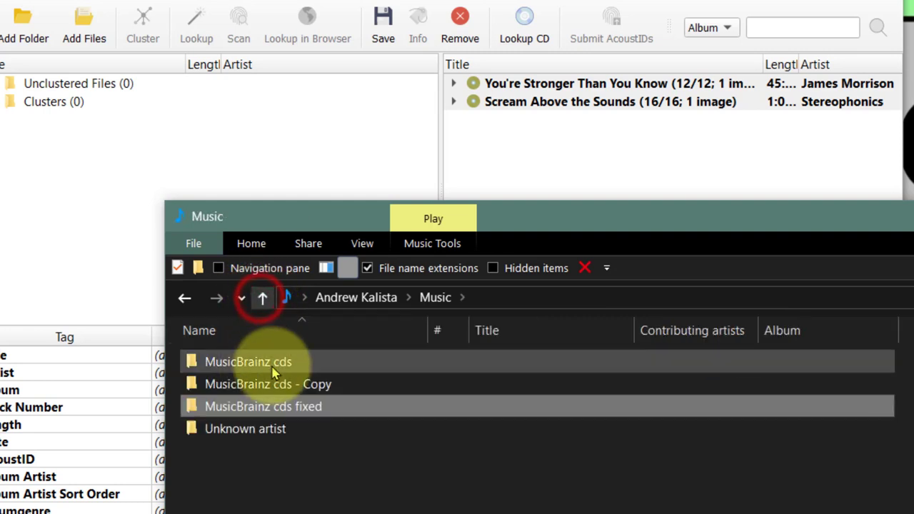
double_click(261, 362)
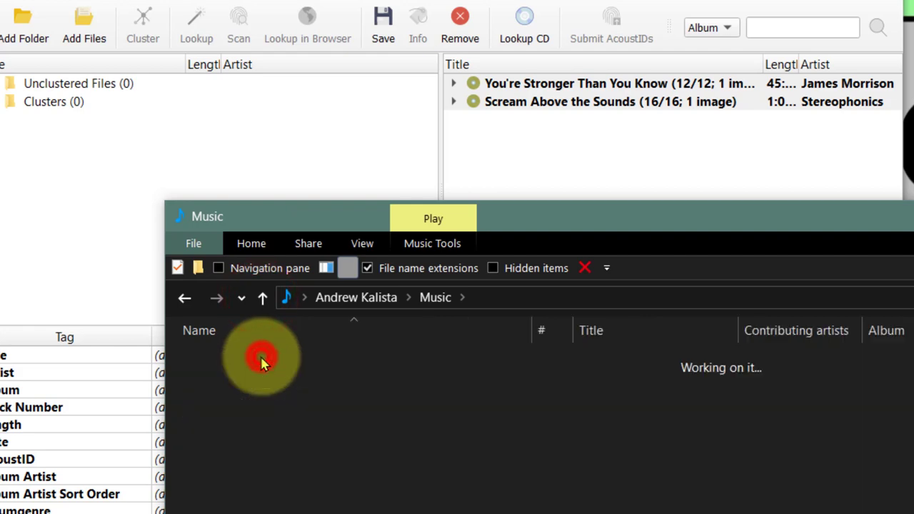
drag(546, 214, 601, 134)
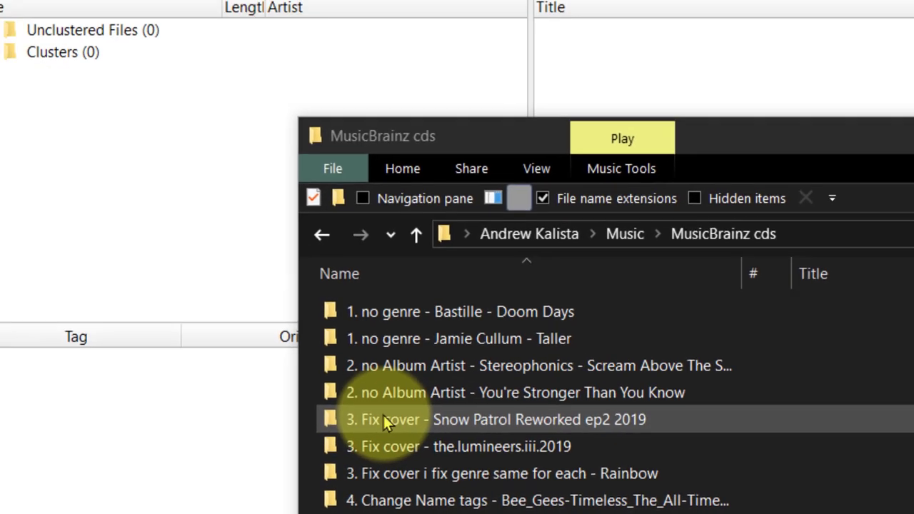
drag(244, 391, 121, 283)
drag(350, 351, 244, 236)
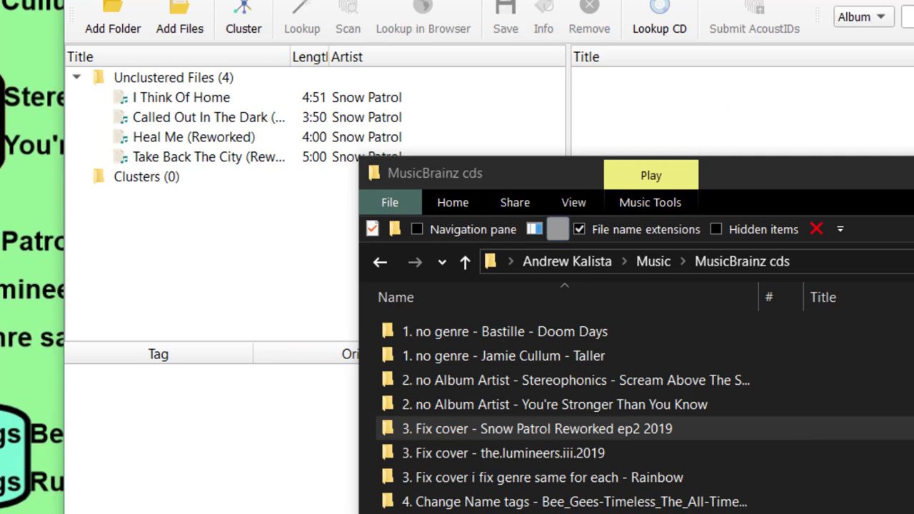
Cluster the unclustered Snow Patrol files and scan the resulting cluster in MusicBrainz Picard.
click(307, 257)
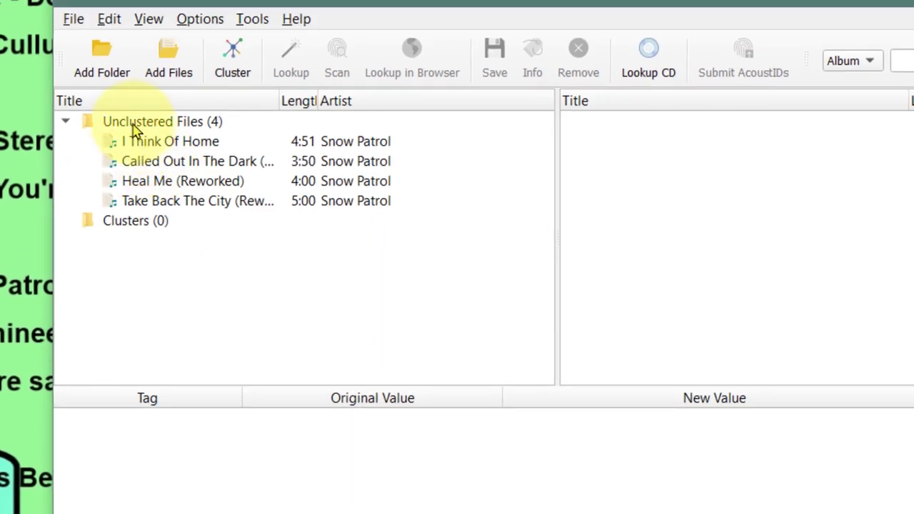
click(133, 124)
click(235, 54)
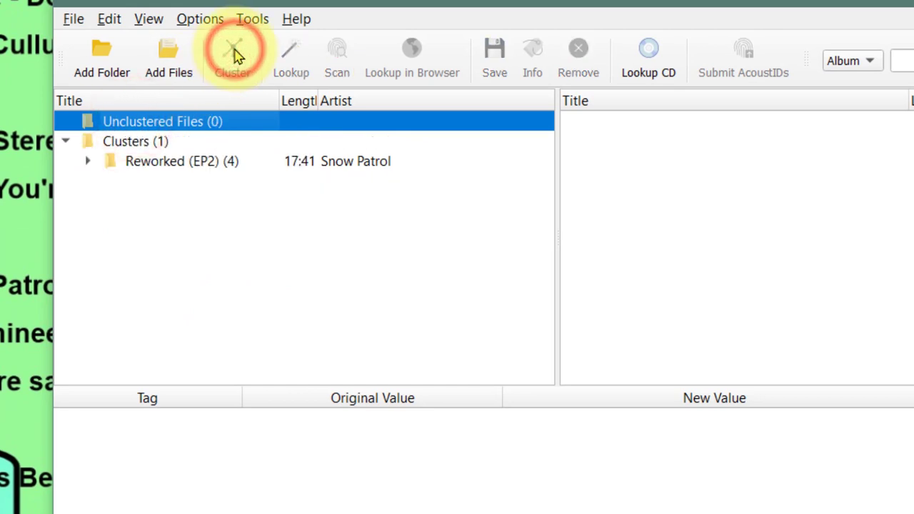
click(126, 141)
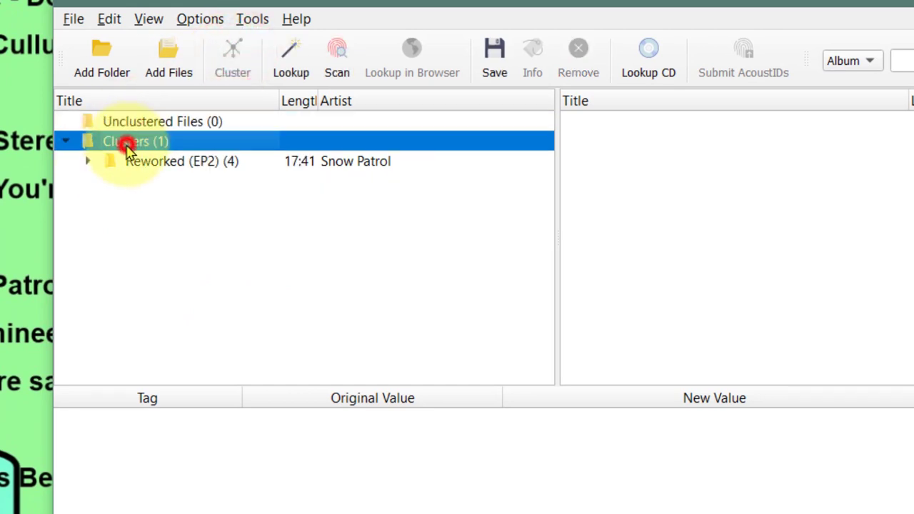
click(342, 64)
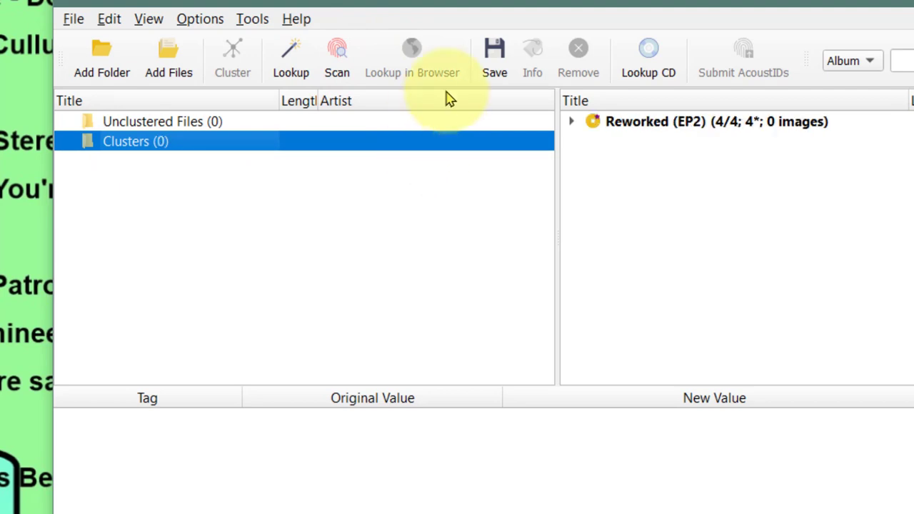
Expand the matched album Reworked (EP2) and check its track matches, tag values and cover art.
click(628, 122)
click(572, 122)
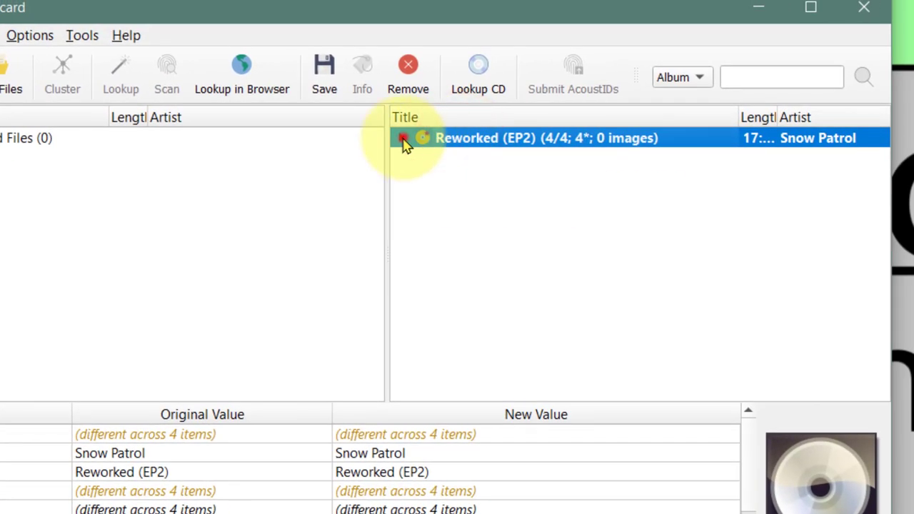
click(519, 180)
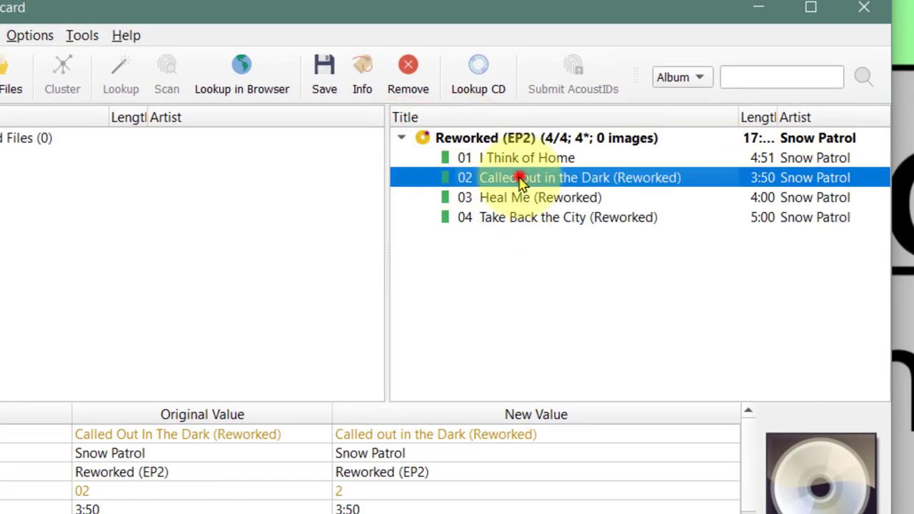
click(520, 158)
click(546, 177)
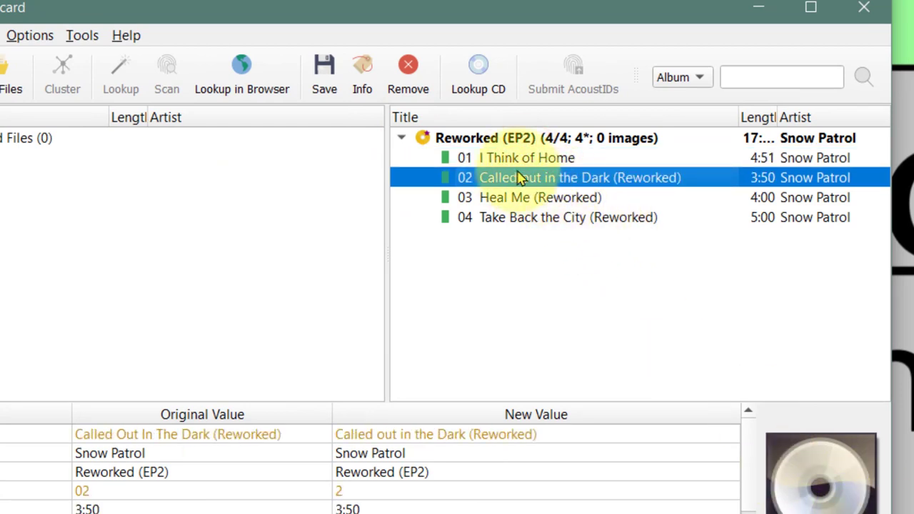
Check Reworked (EP2) for other versions and look up the release in the browser.
click(463, 139)
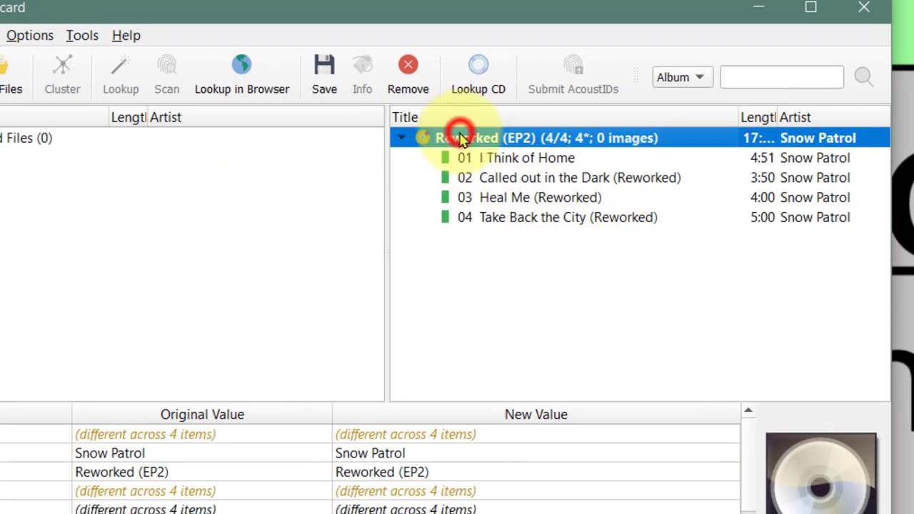
right_click(460, 138)
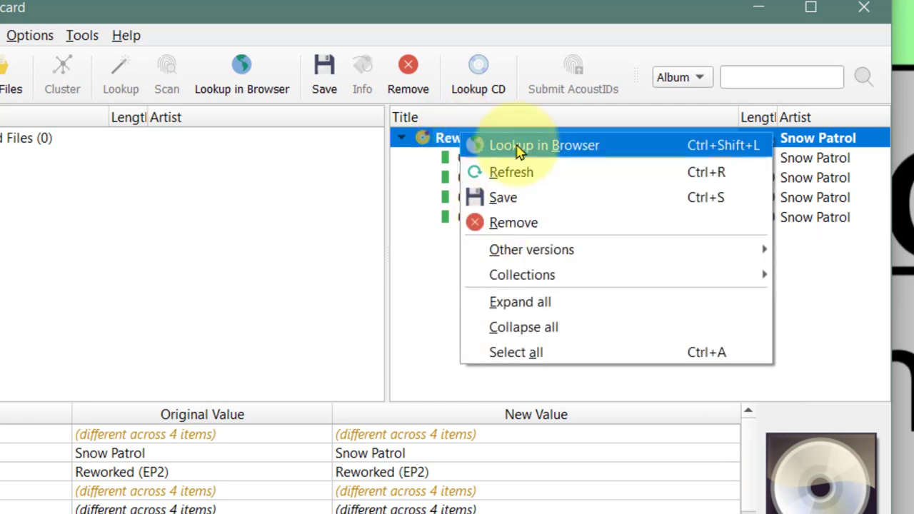
mouse_move(532, 251)
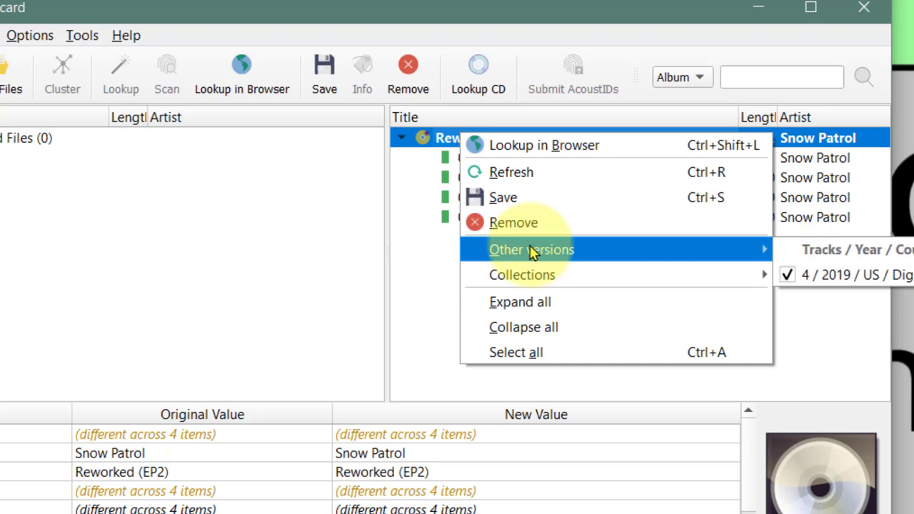
click(513, 150)
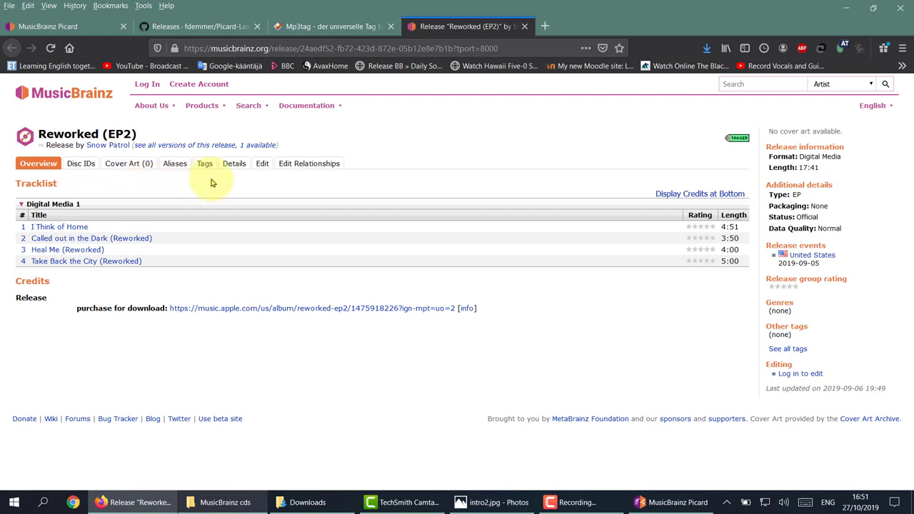
Copy "Snow Patrol Reworked ep2" from the album's folder name and search the web for it in a new Firefox tab.
click(546, 25)
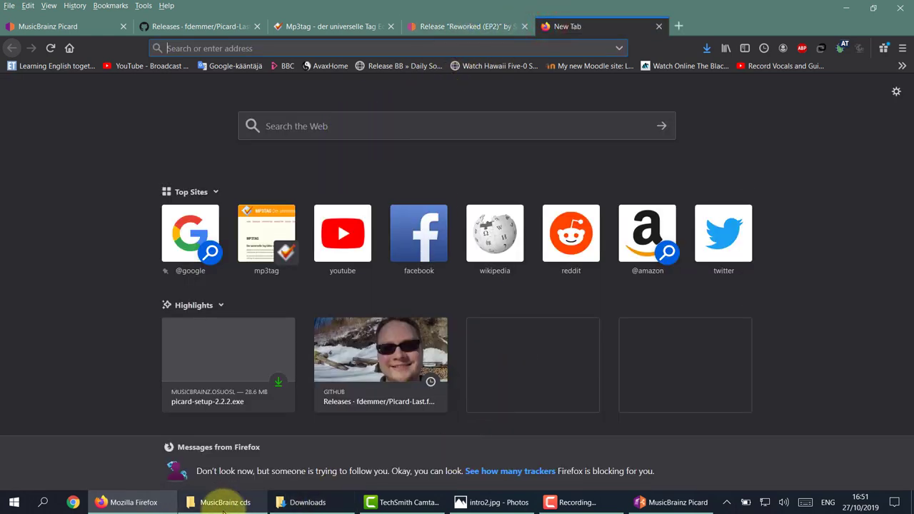
click(228, 502)
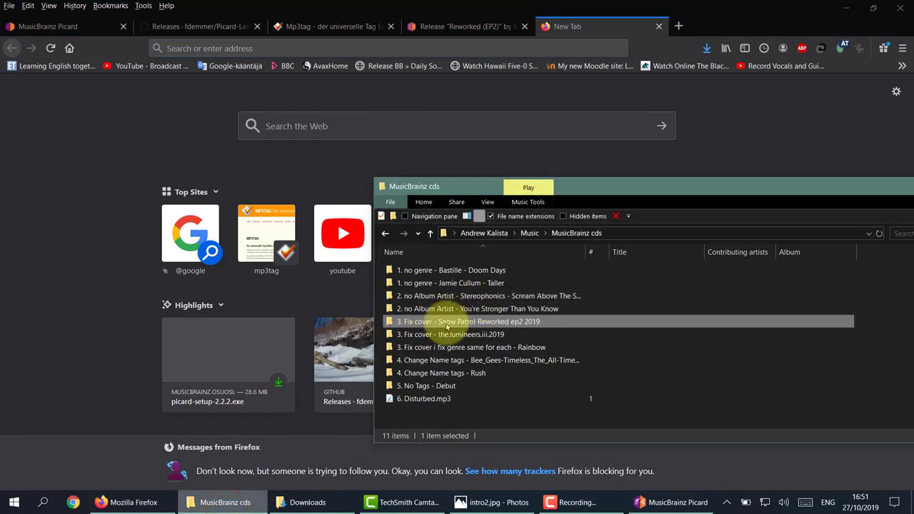
click(455, 325)
drag(438, 321, 525, 321)
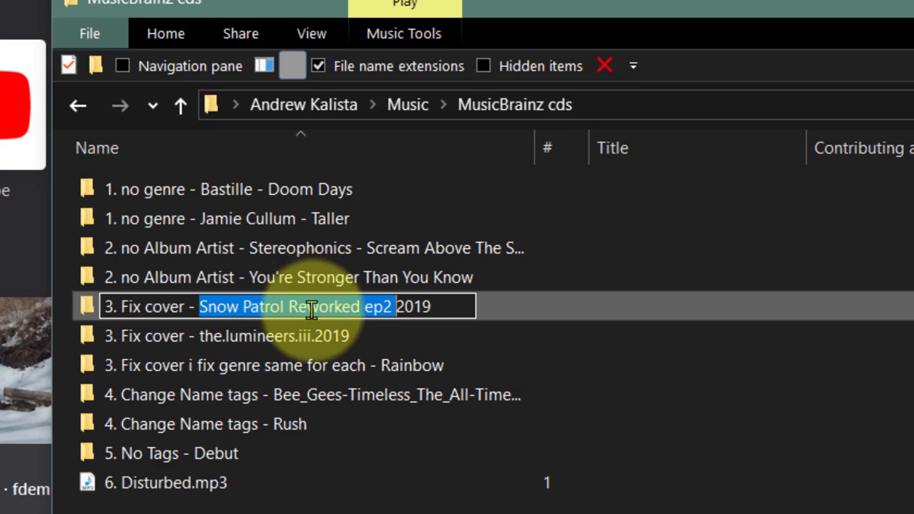
right_click(311, 312)
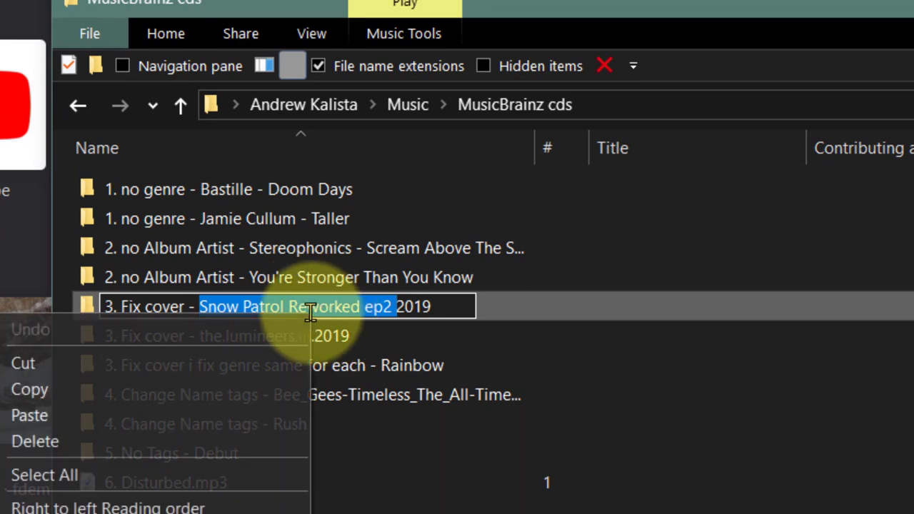
click(215, 385)
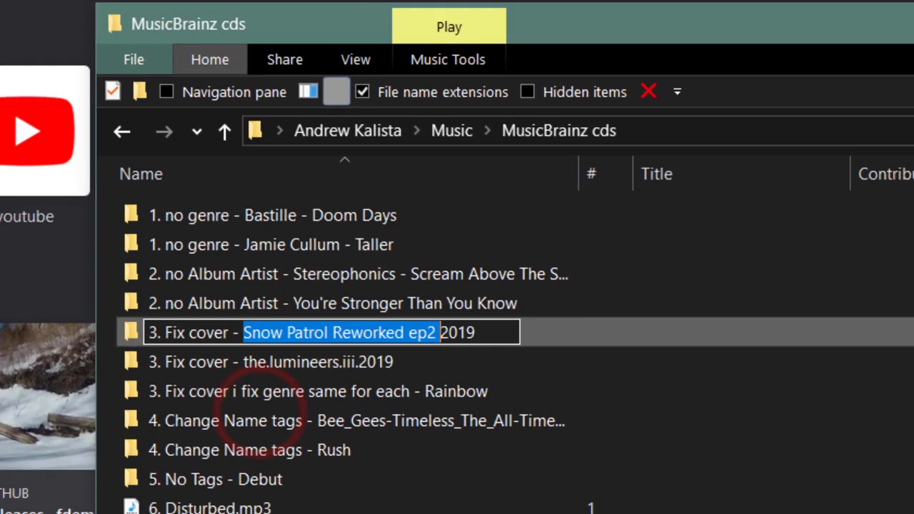
click(388, 71)
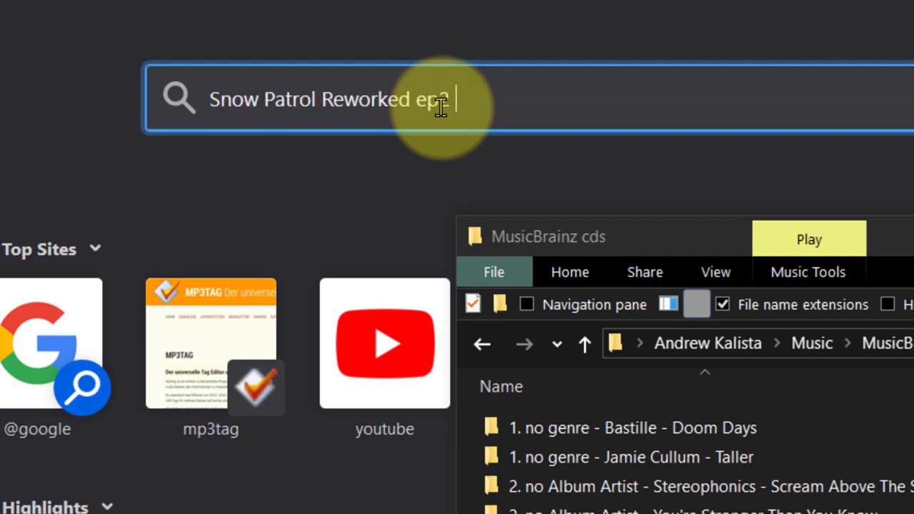
key(Return)
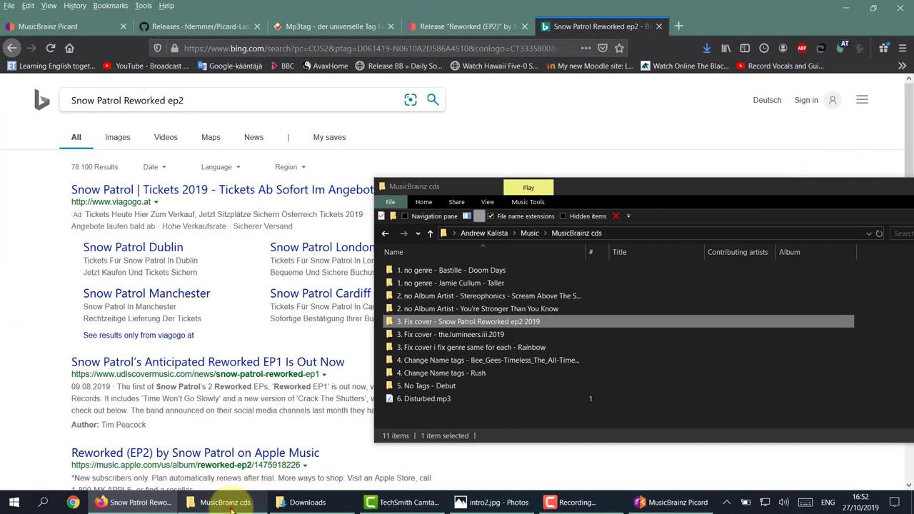
Show the image results for Snow Patrol Reworked ep2 and open the 1000 × 1000 EP2 cover.
click(226, 503)
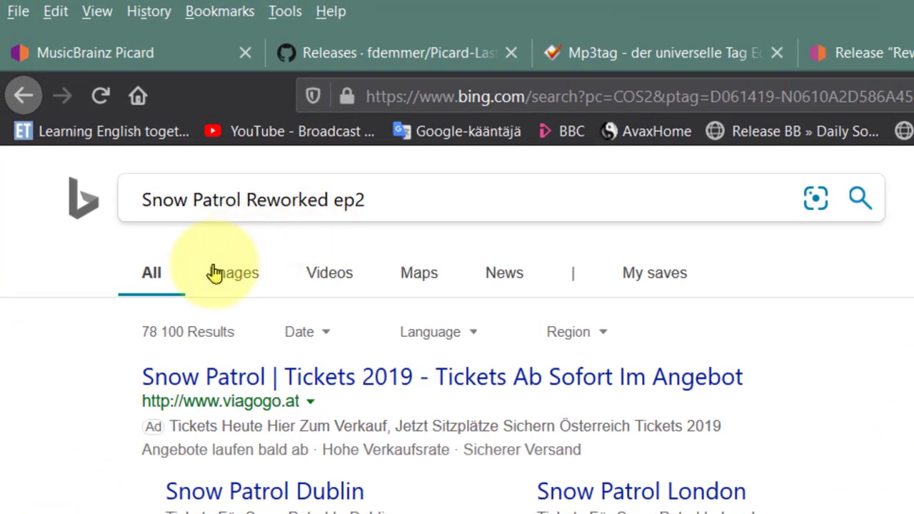
click(240, 282)
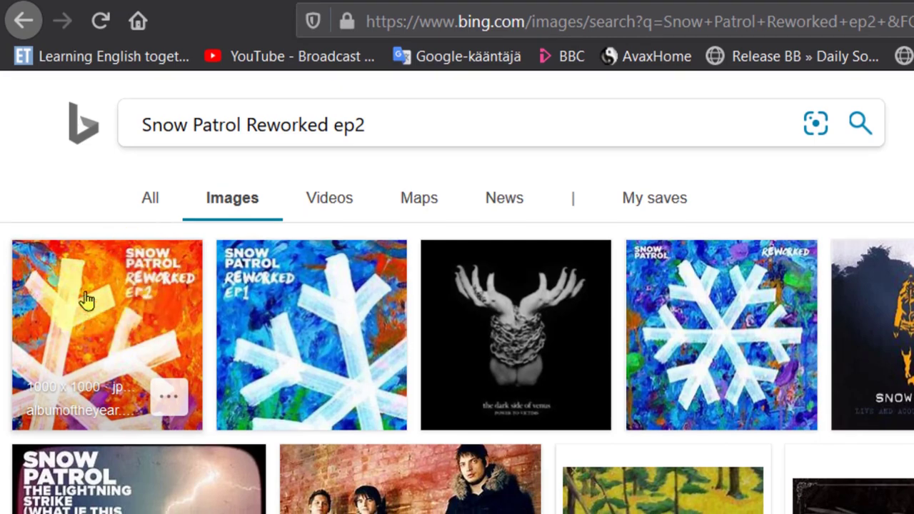
click(112, 314)
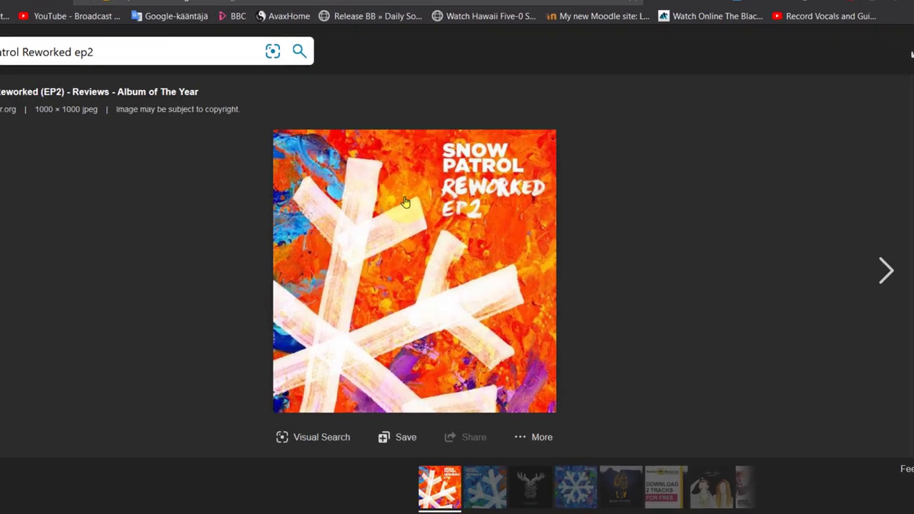
Save the cover image to the Music folder as ep2.jpg.
right_click(426, 217)
click(296, 148)
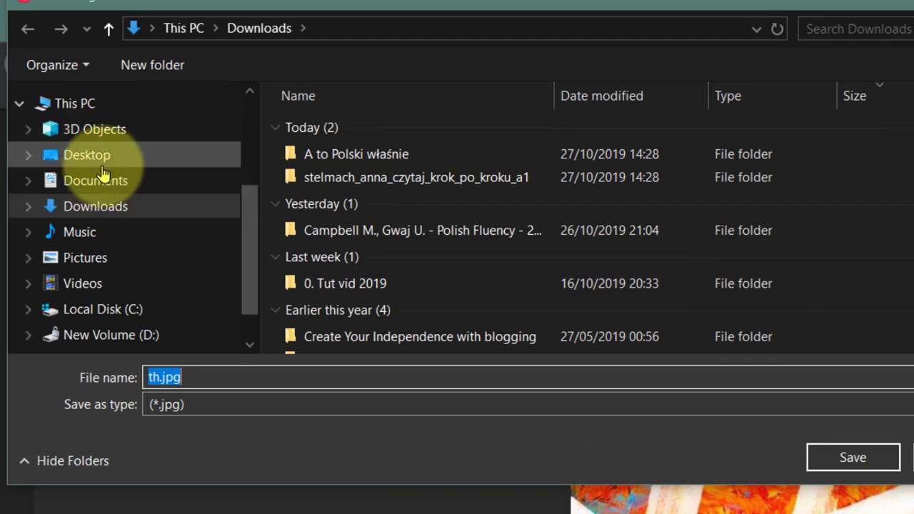
click(87, 234)
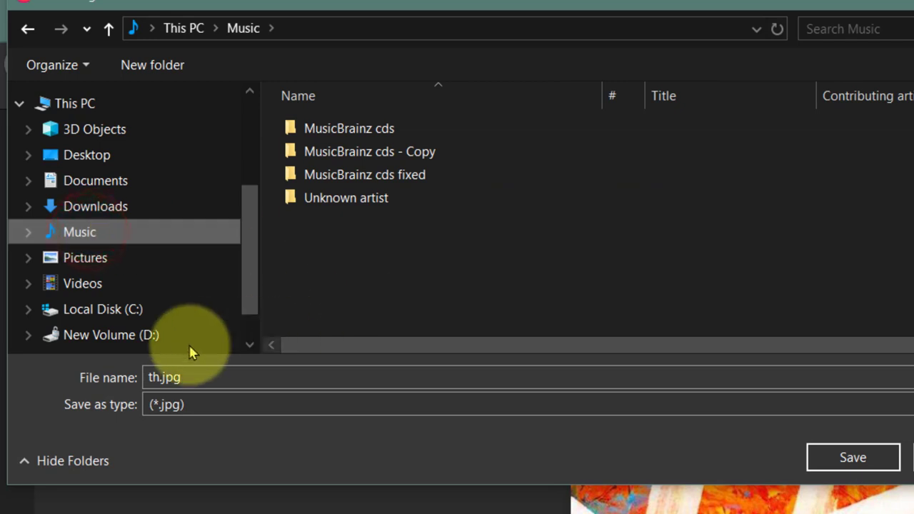
click(153, 381)
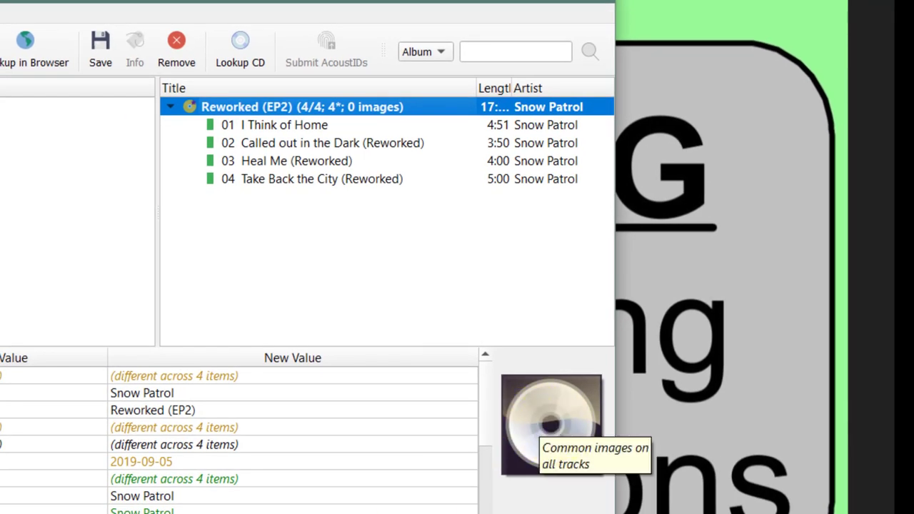
Add ep2.jpg from the Music folder as the cover art of Reworked (EP2) in MusicBrainz Picard.
key(alt+Tab)
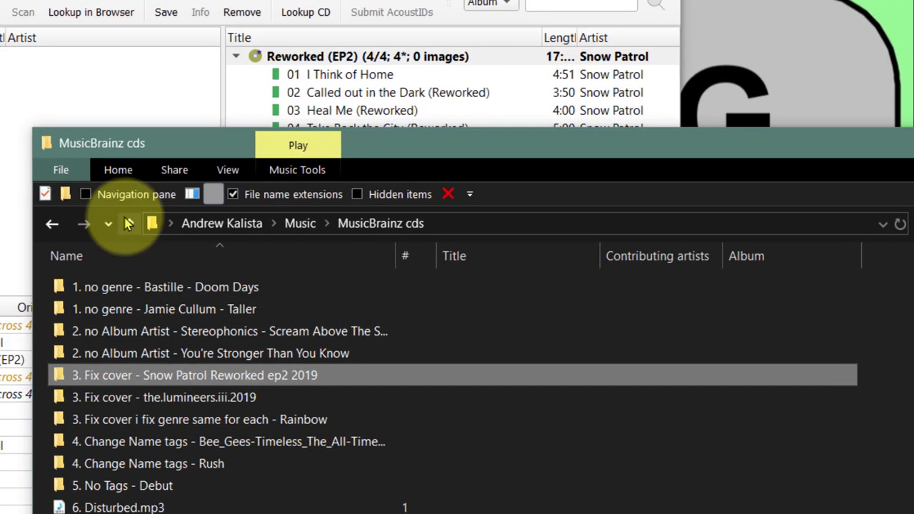
click(114, 233)
drag(428, 134, 602, 175)
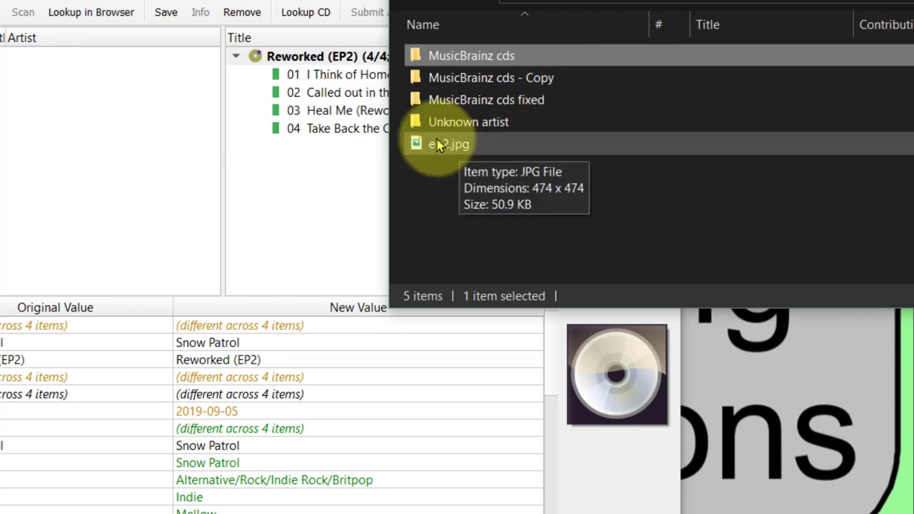
drag(438, 145, 601, 384)
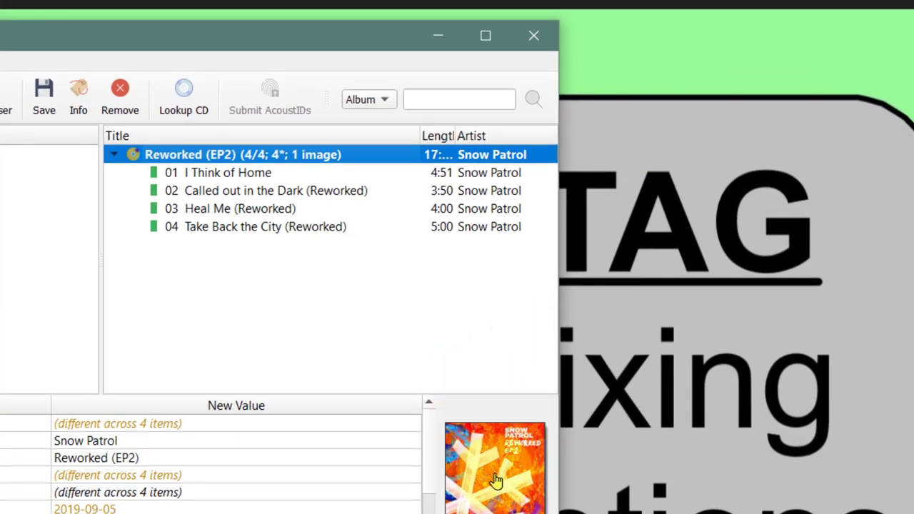
click(265, 275)
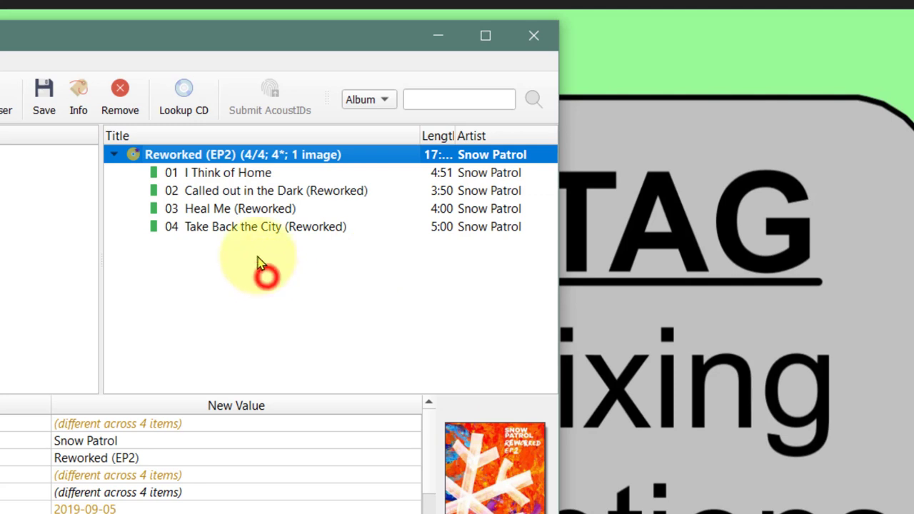
click(205, 157)
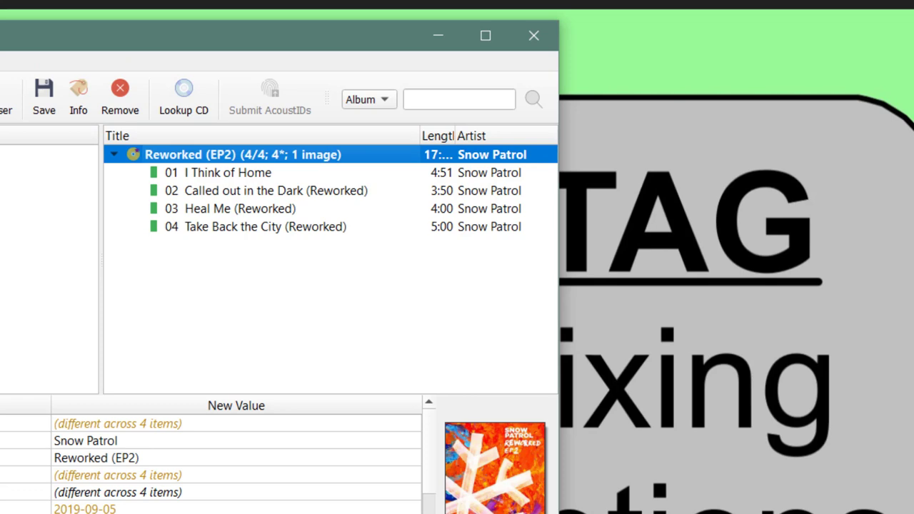
Open the MusicBrainz cds fixed folder beside Picard and save the Reworked (EP2) album.
key(alt+Tab)
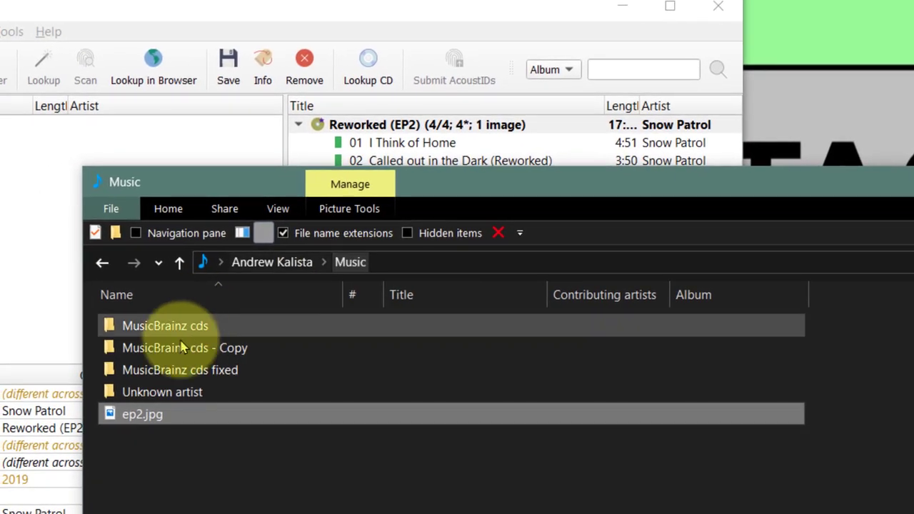
double_click(195, 368)
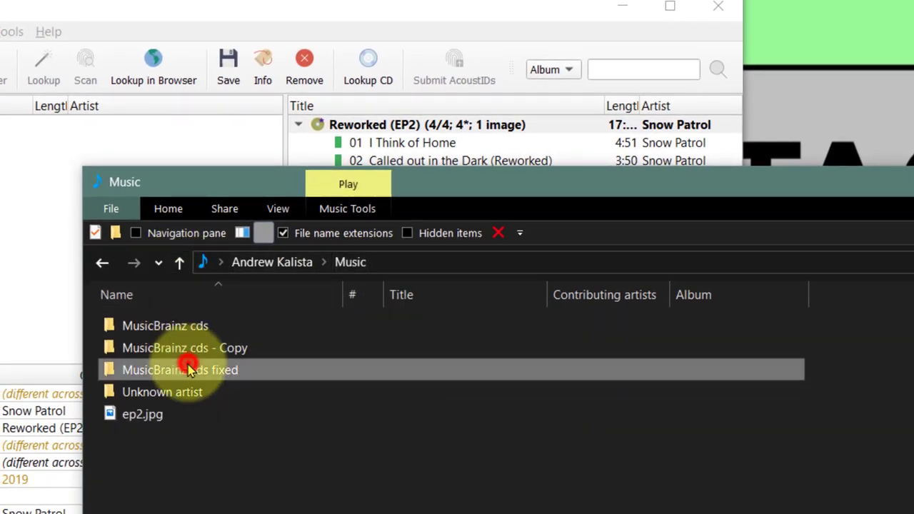
drag(443, 187, 461, 299)
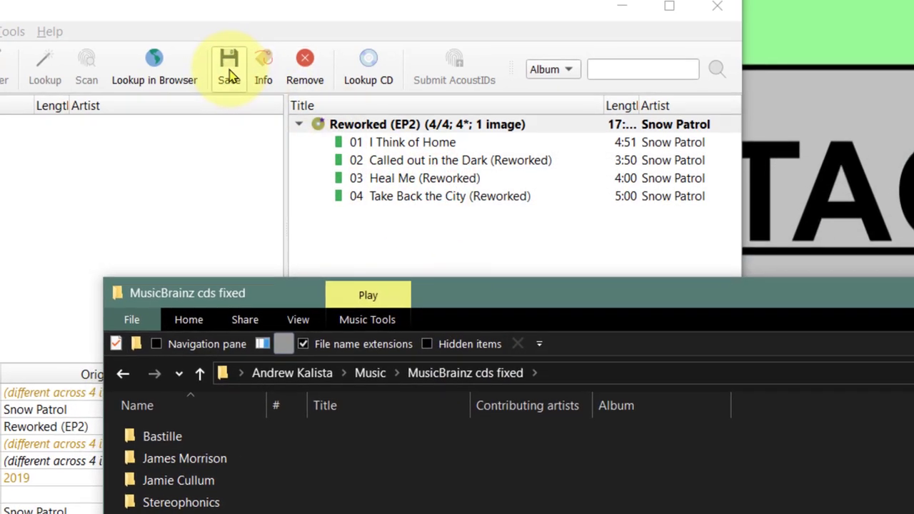
click(228, 69)
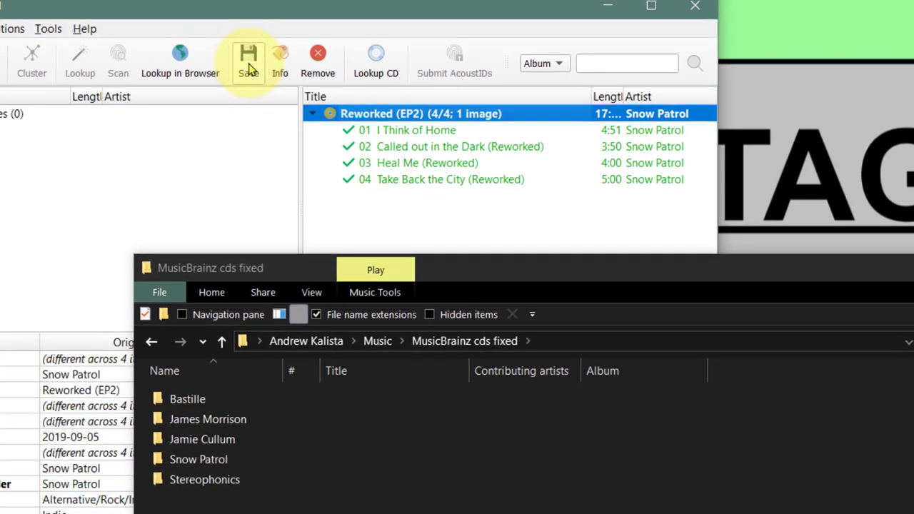
Open the saved Snow Patrol album folder, play Called out in the Dark (Reworked) to check its embedded cover, and close the player.
double_click(196, 461)
click(196, 399)
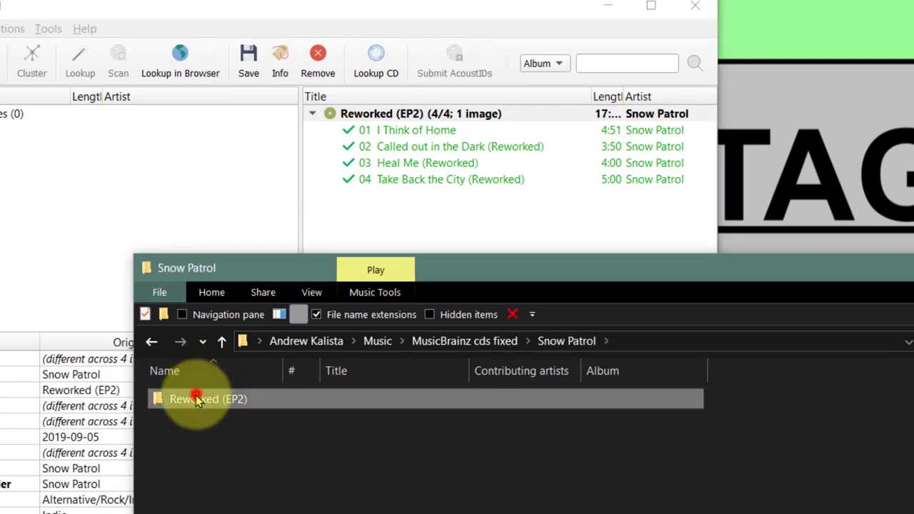
double_click(196, 399)
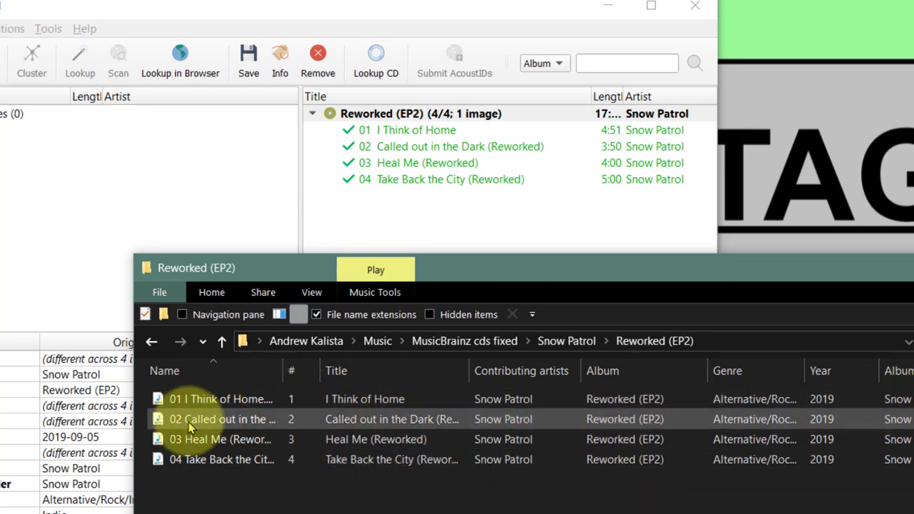
click(212, 421)
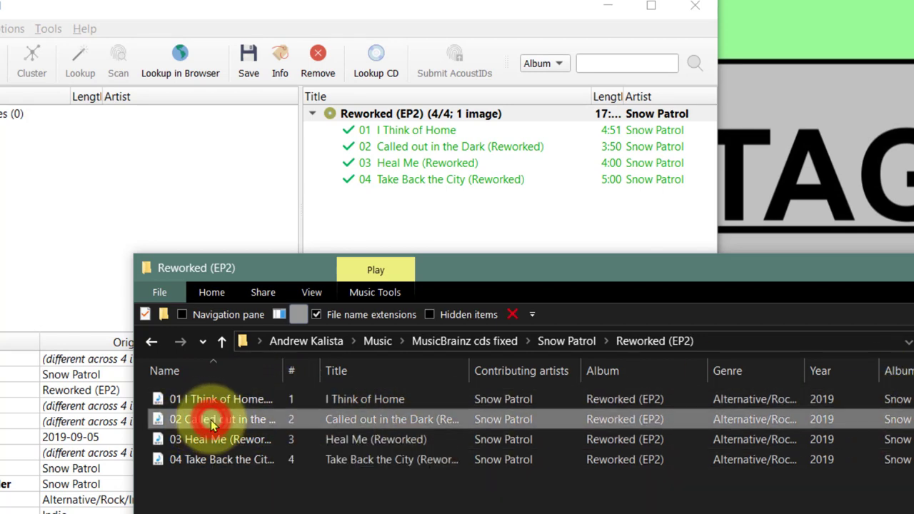
double_click(212, 421)
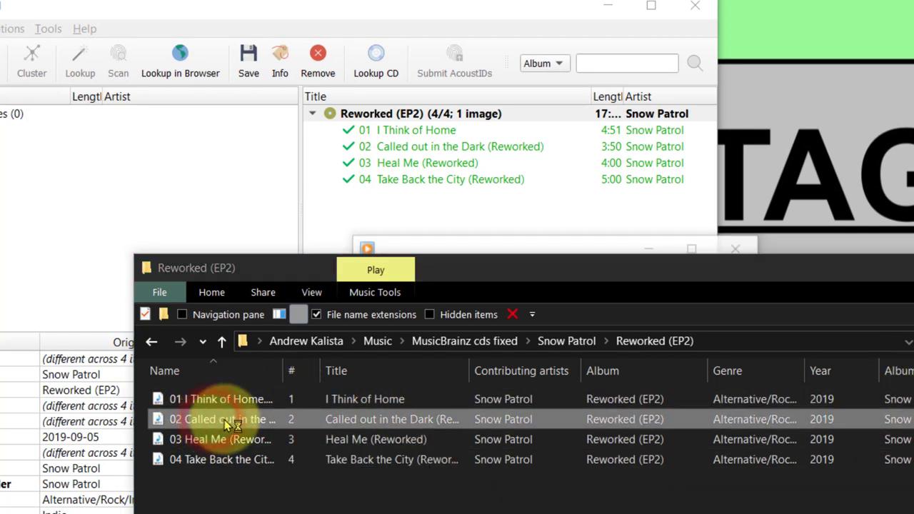
key(super+Down)
click(571, 265)
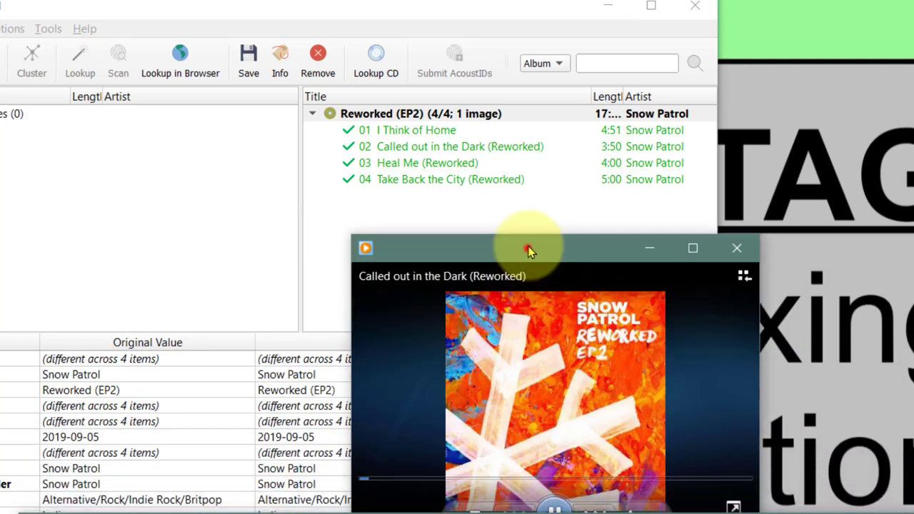
drag(528, 249, 609, 101)
click(635, 366)
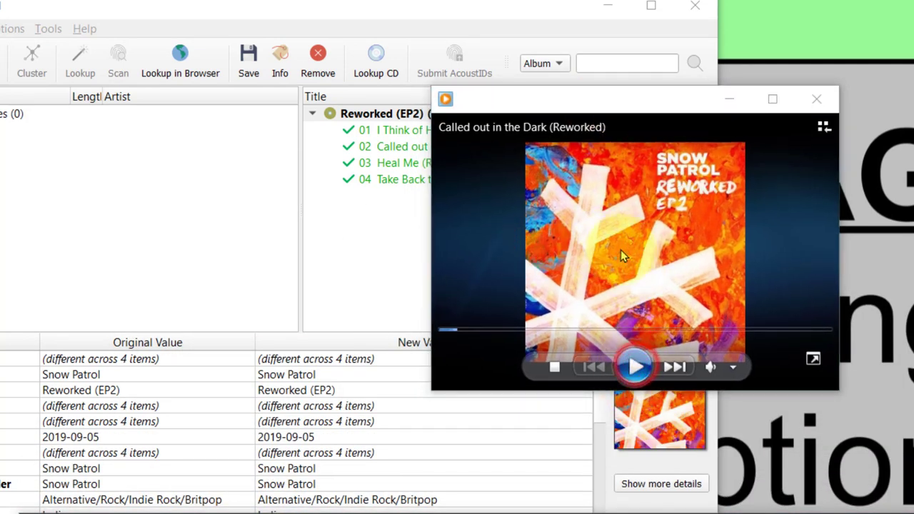
click(817, 99)
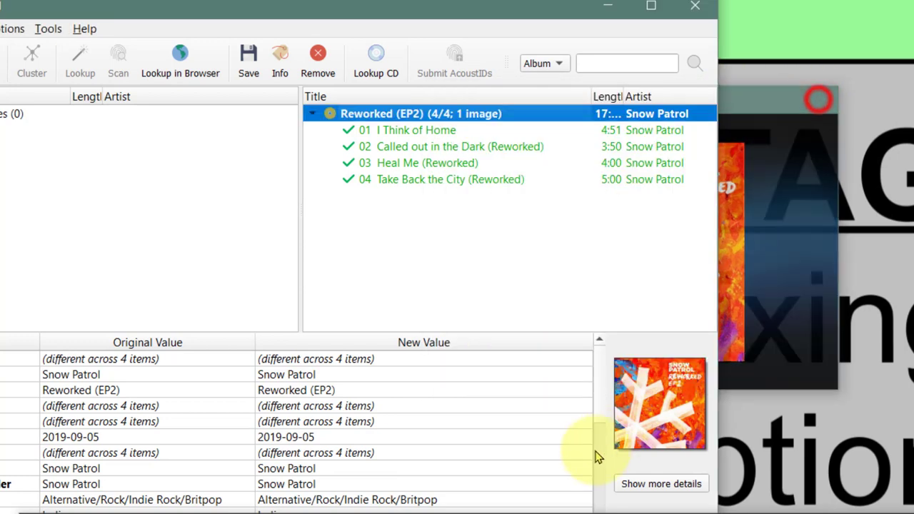
Return to the MusicBrainz cds folder and load "3. Fix cover - the.lumineers.iii.2019" into Picard's unclustered files.
click(596, 511)
double_click(219, 333)
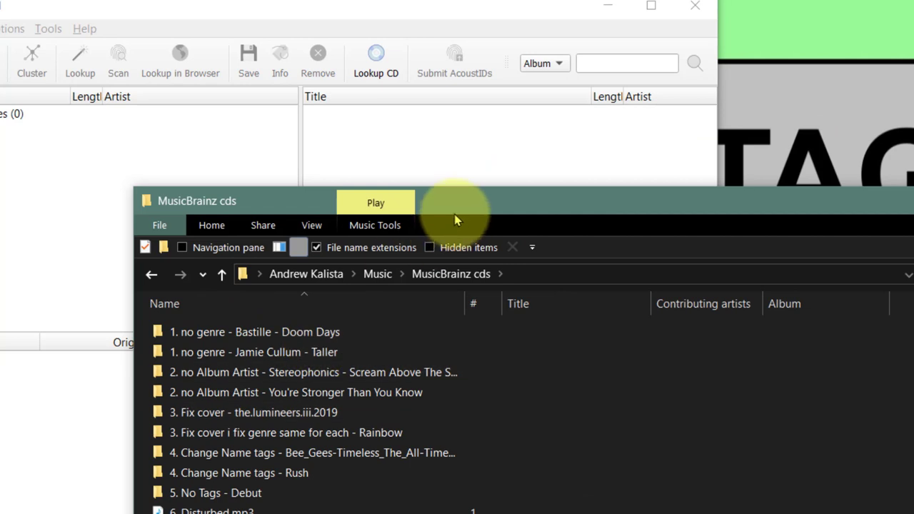
drag(459, 194, 516, 177)
drag(450, 5, 596, 0)
click(537, 180)
drag(537, 180, 785, 197)
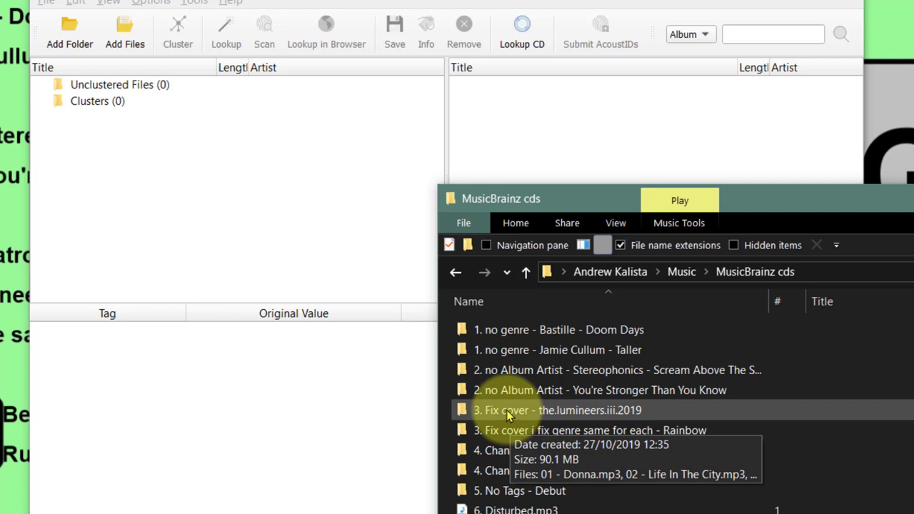
drag(508, 412, 191, 175)
Cluster the unclustered Lumineers files and scan the resulting cluster.
click(103, 84)
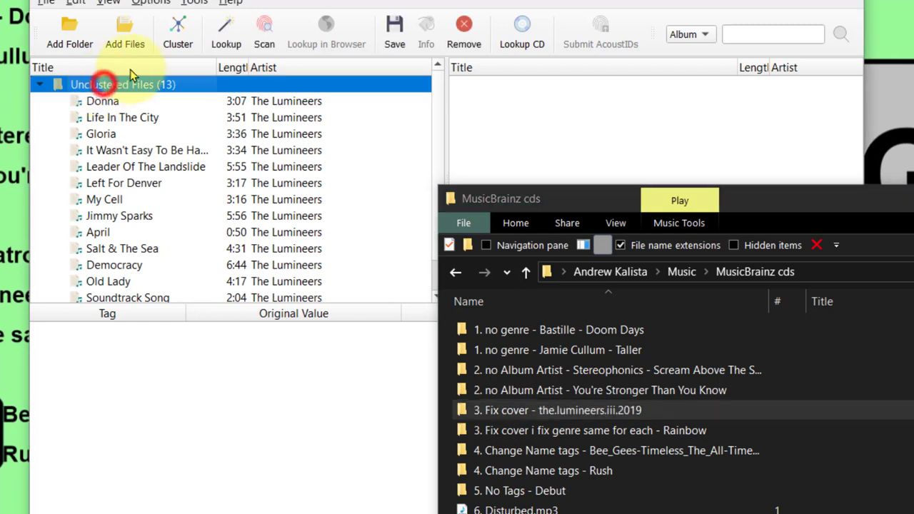
click(179, 32)
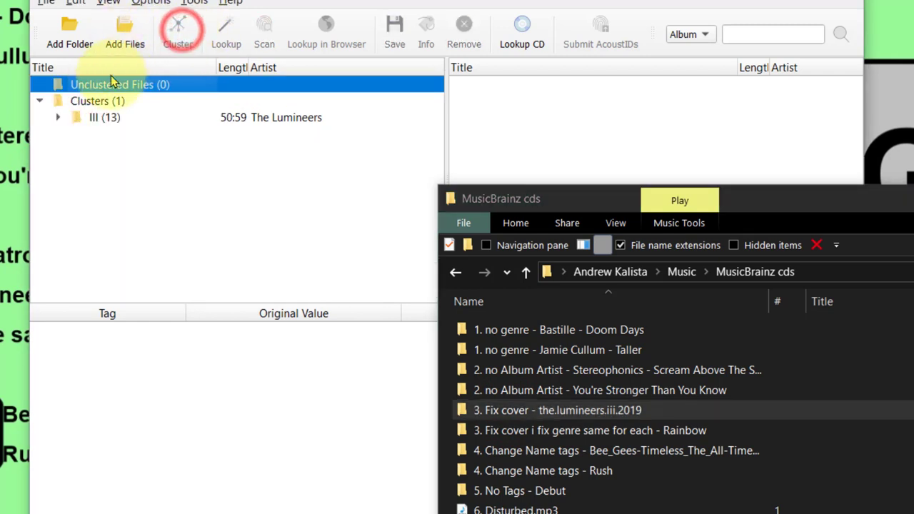
click(84, 102)
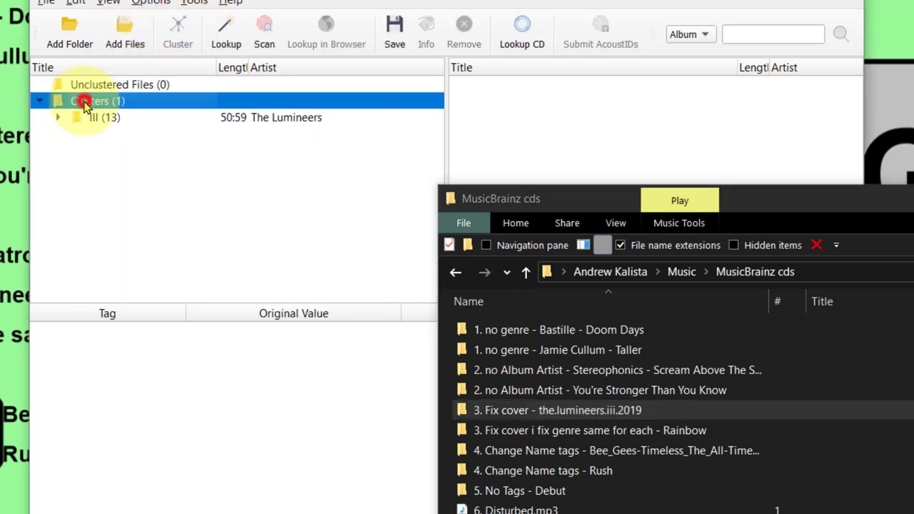
click(263, 33)
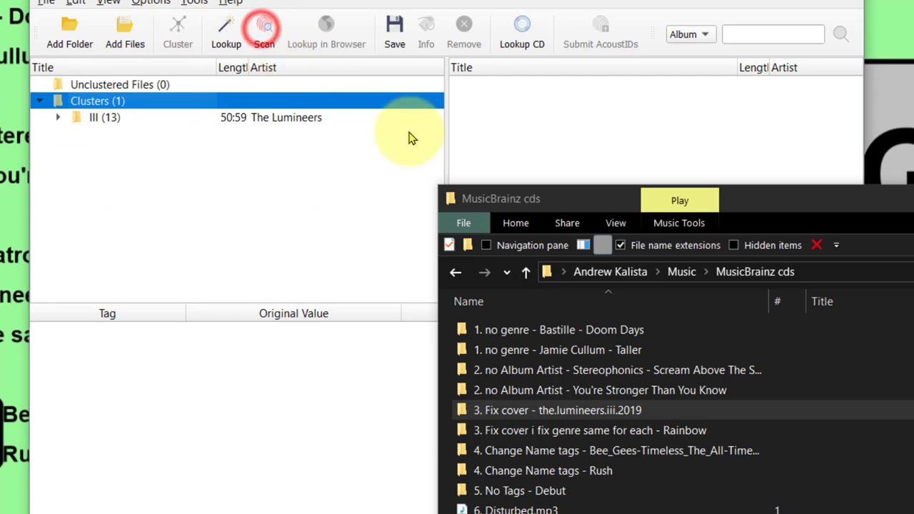
Examine the track matches, tag values and cover art of the matched album III.
click(777, 201)
scroll(551, 227, down, 1)
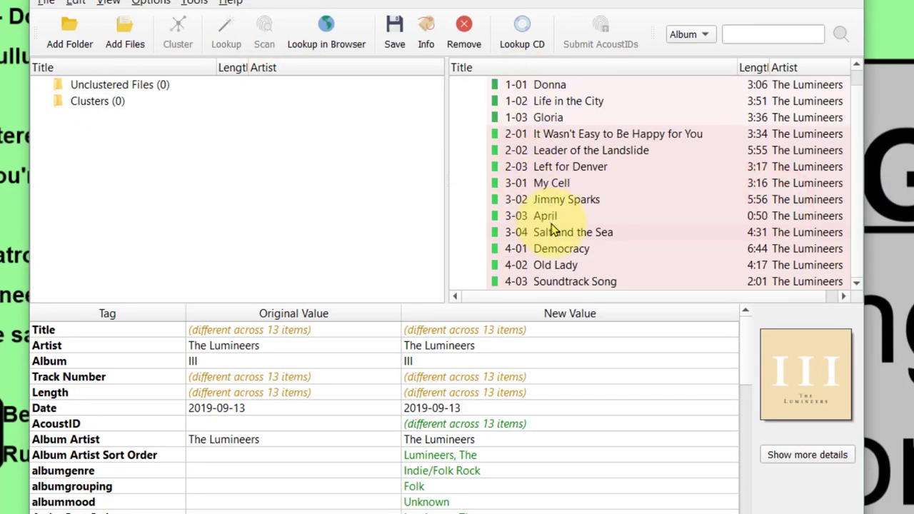
scroll(553, 227, up, 1)
scroll(553, 227, down, 1)
scroll(556, 232, up, 1)
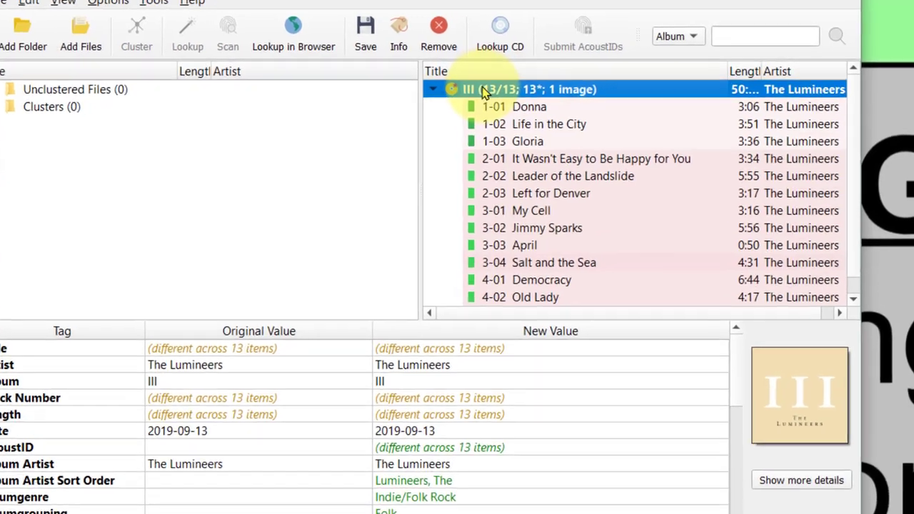
right_click(509, 84)
mouse_move(578, 208)
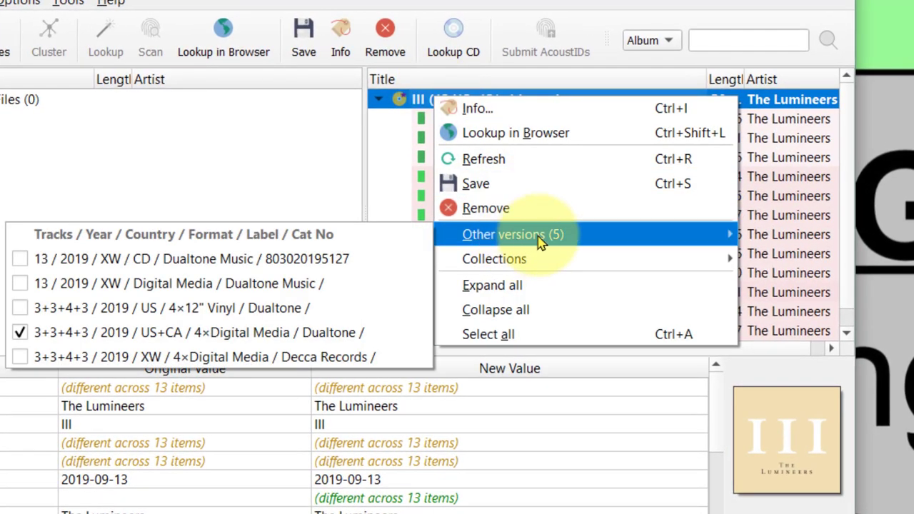
click(146, 261)
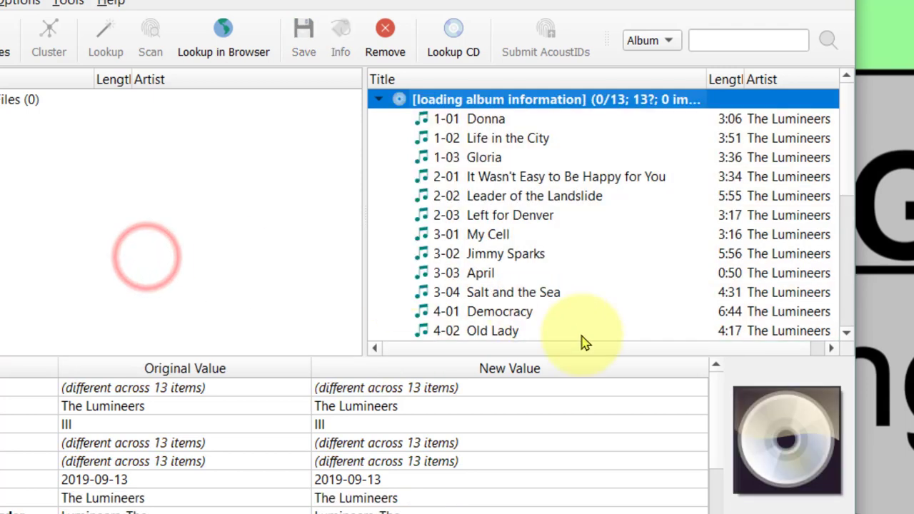
Check the tag values and cover art of several tracks in the CD version of III, and collapse the album.
click(469, 141)
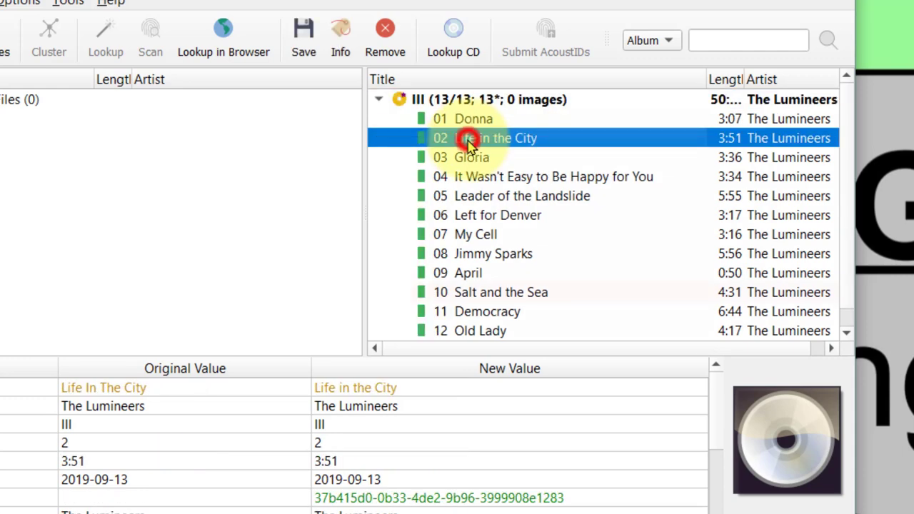
click(469, 215)
click(468, 257)
click(465, 178)
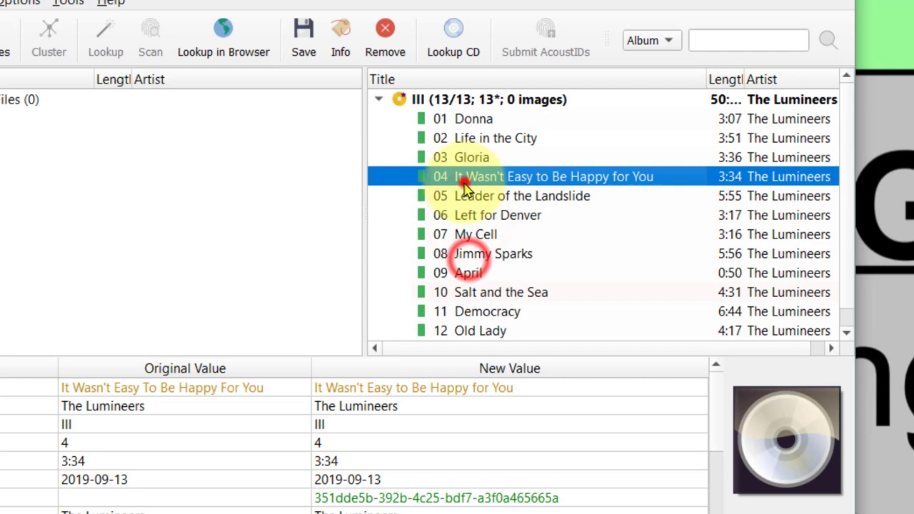
click(465, 140)
click(376, 101)
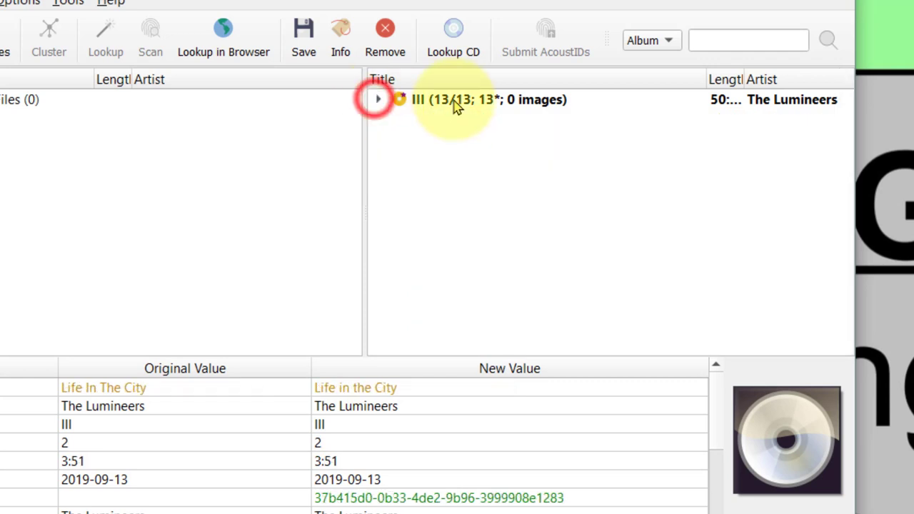
Look up the matched album III in the browser and open the overview of all versions of the release.
click(452, 105)
right_click(453, 102)
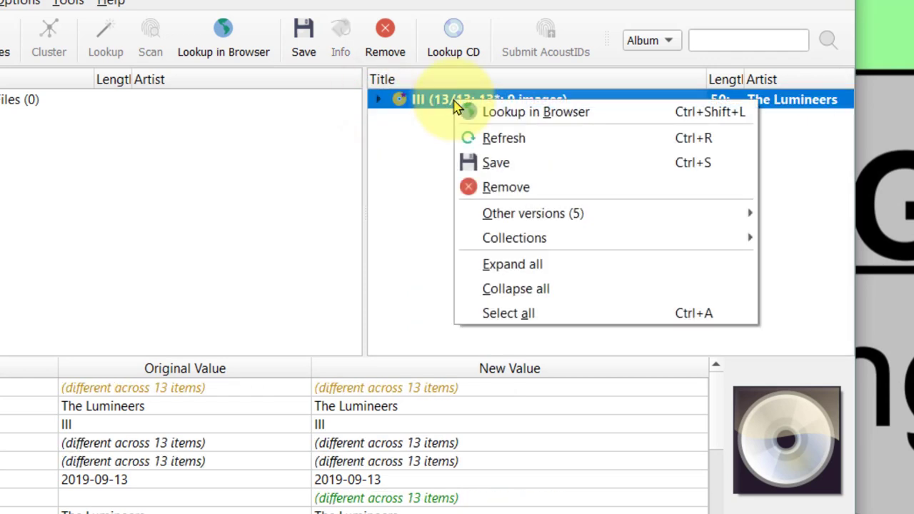
click(508, 114)
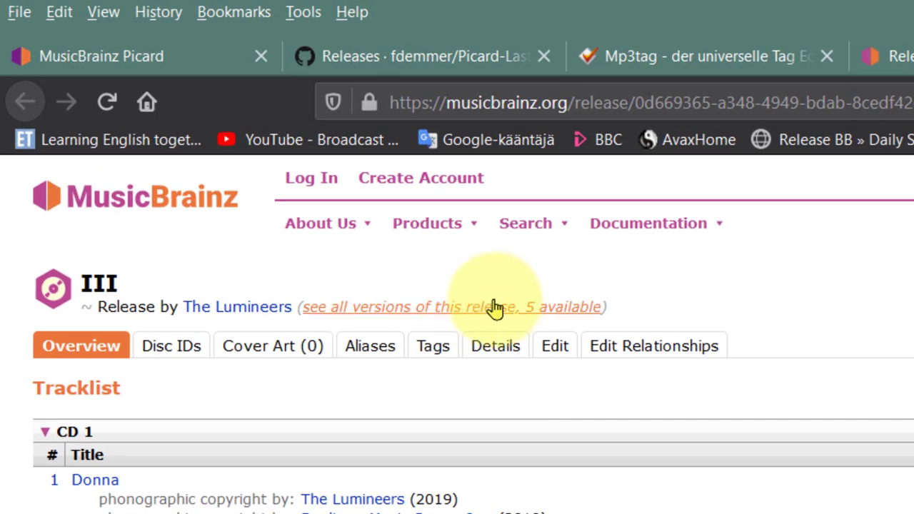
click(496, 306)
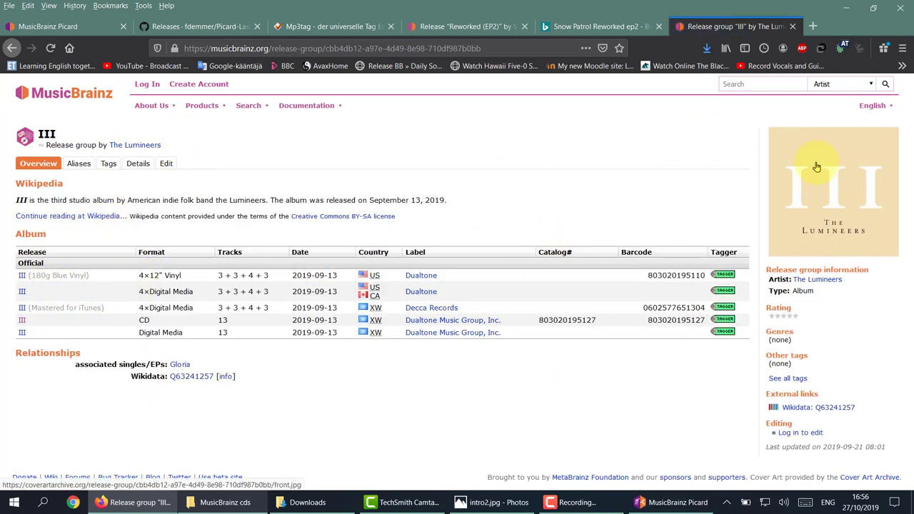
Enlarge the III cover on the release group page and save the image as lum in the Music folder.
click(816, 165)
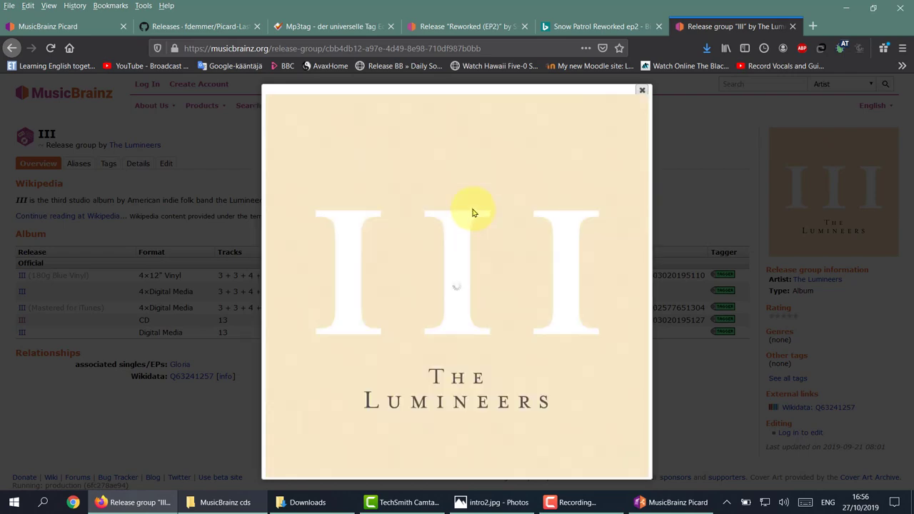
right_click(476, 210)
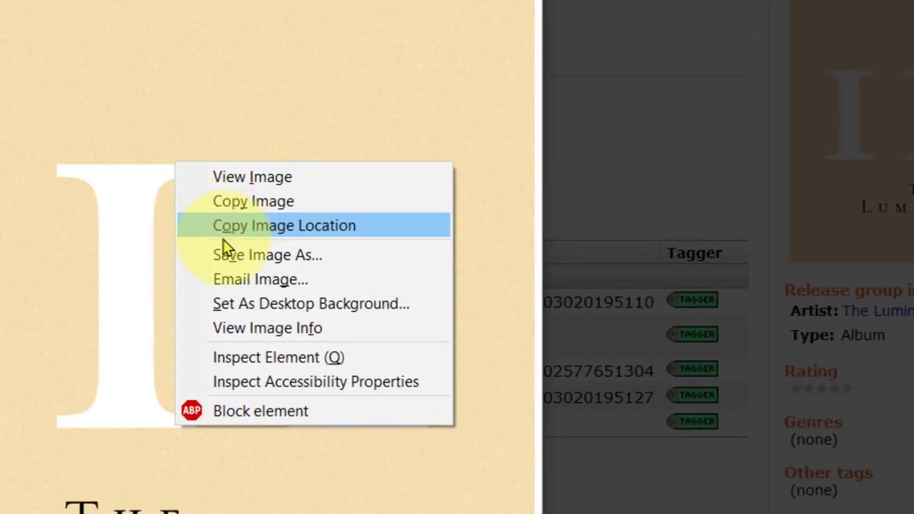
click(280, 254)
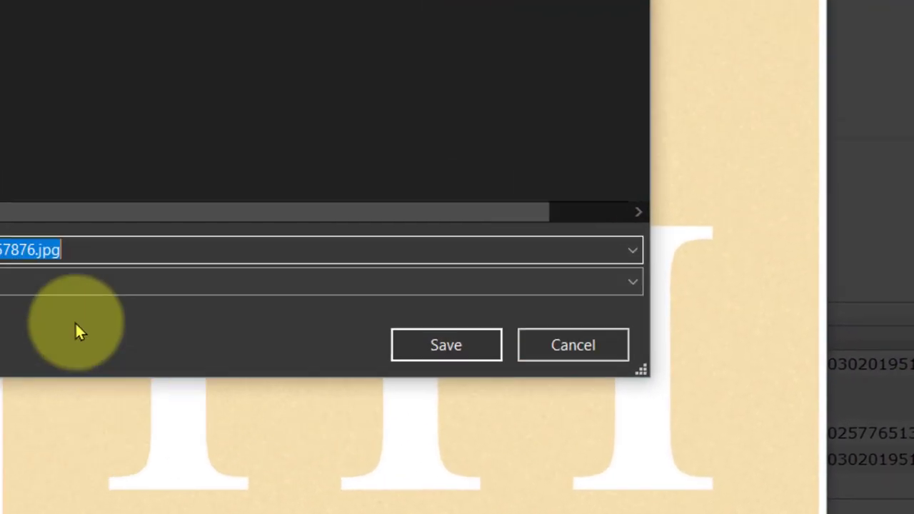
key(BackSpace)
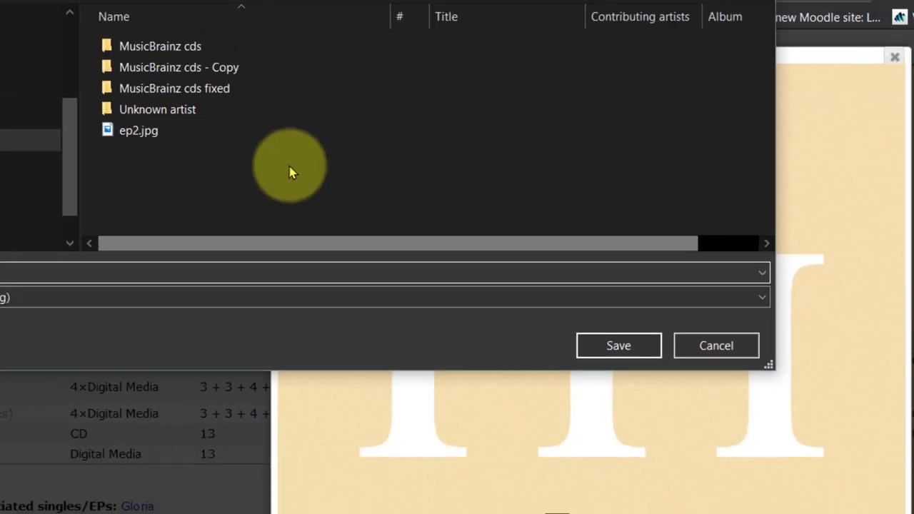
text(lum)
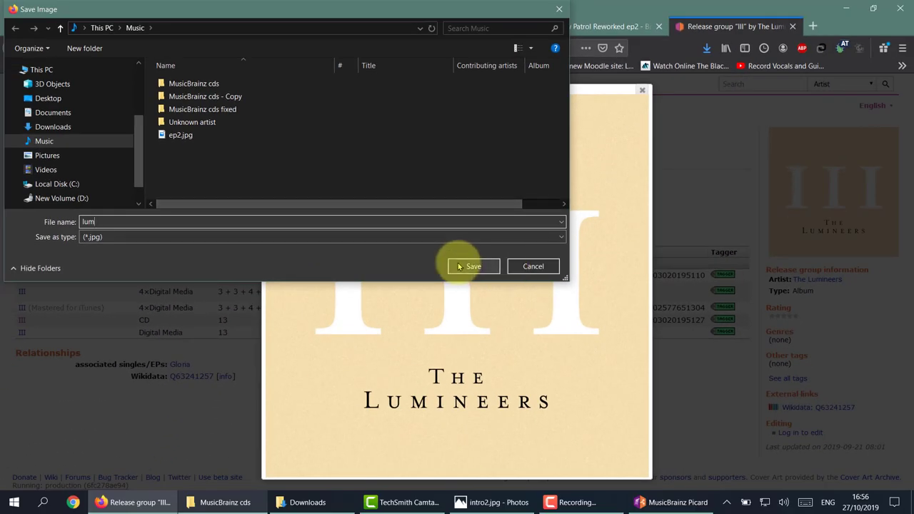
click(462, 267)
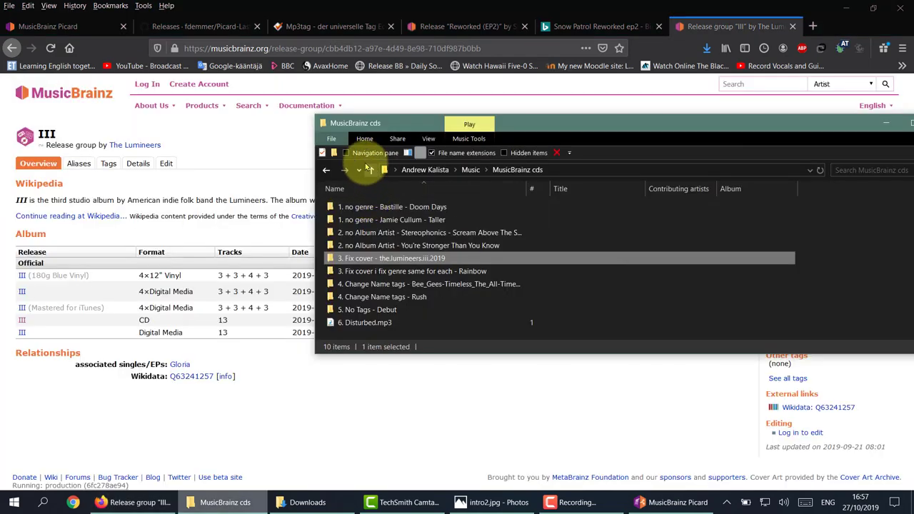
Switch to File Explorer, go up to the Music folder and select lum.jpg.
click(372, 171)
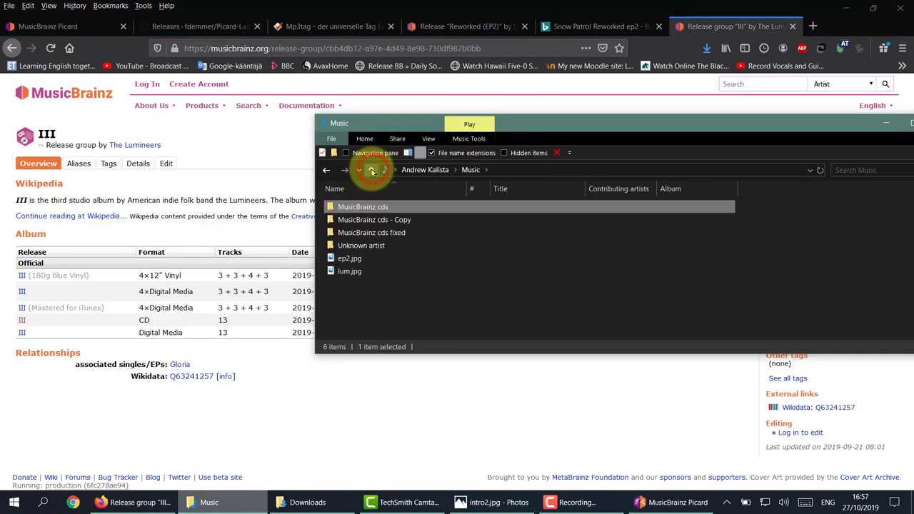
click(342, 271)
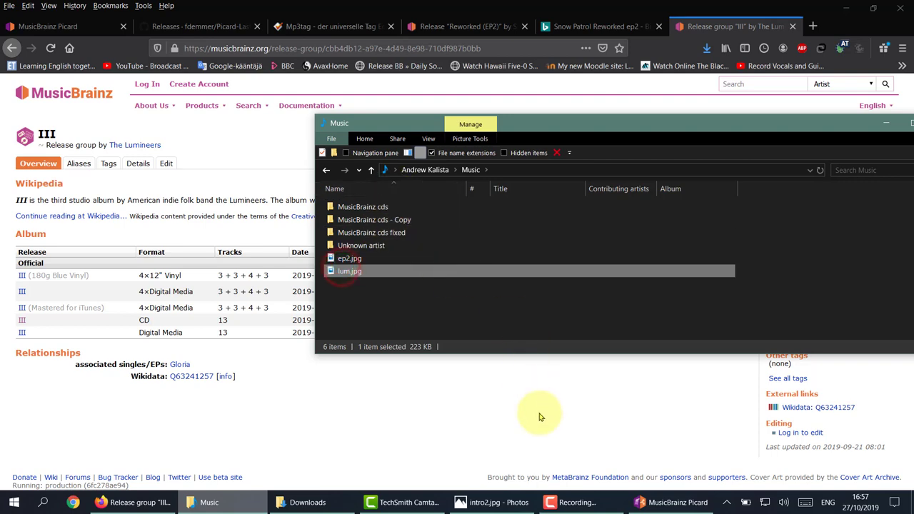
Switch to MusicBrainz Picard and set lum.jpg from the Music folder as the cover art of the album III.
click(666, 503)
drag(573, 126, 853, 327)
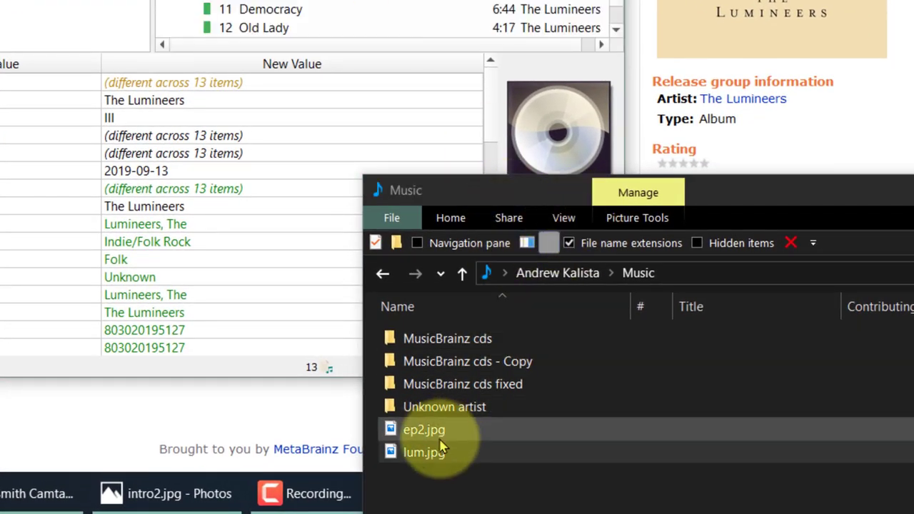
drag(428, 454, 529, 135)
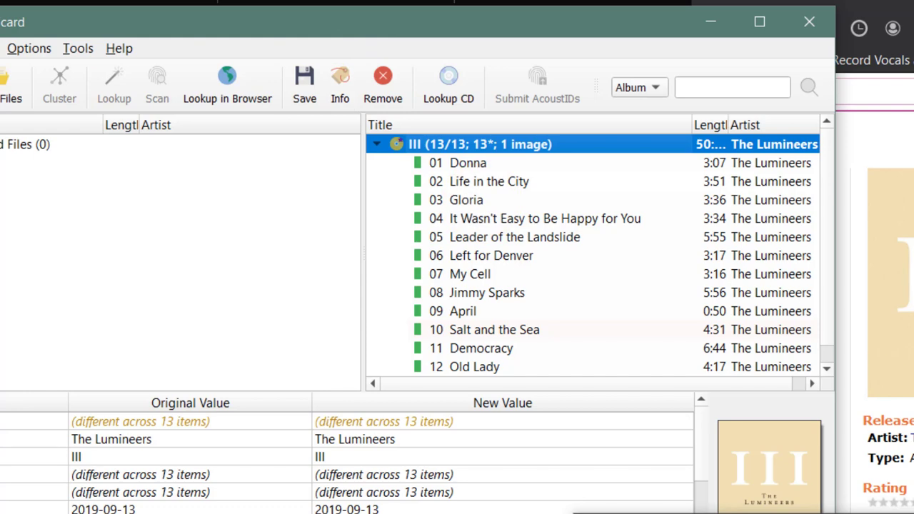
Show the MusicBrainz cds fixed folder in File Explorer and save the tagged files of the album III in Picard.
click(429, 511)
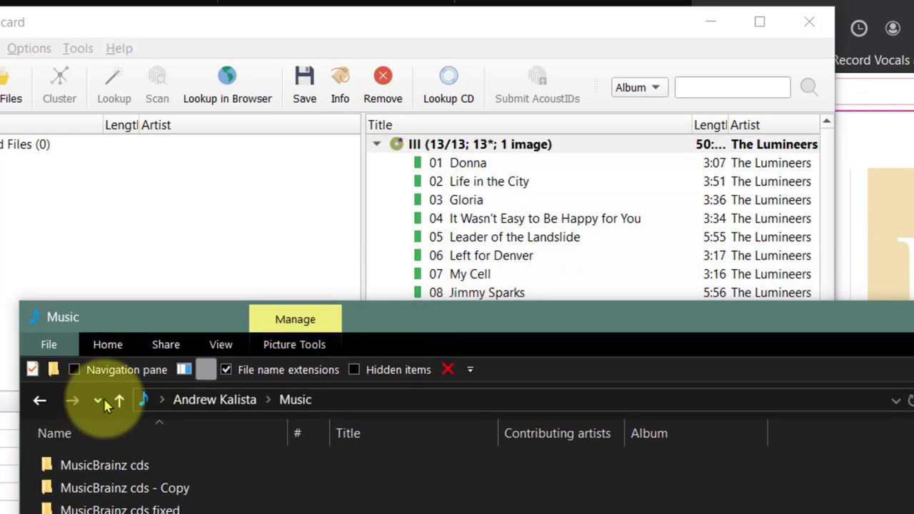
click(134, 509)
double_click(134, 509)
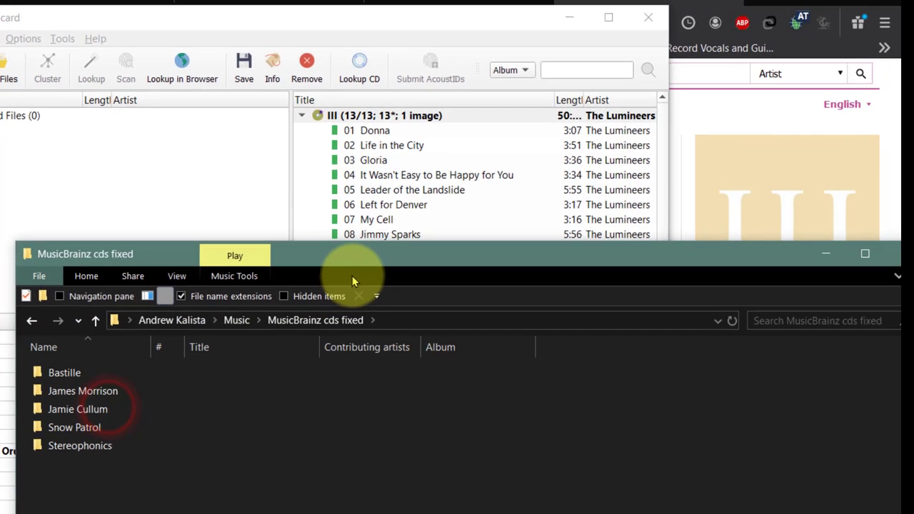
drag(344, 250, 354, 246)
click(352, 113)
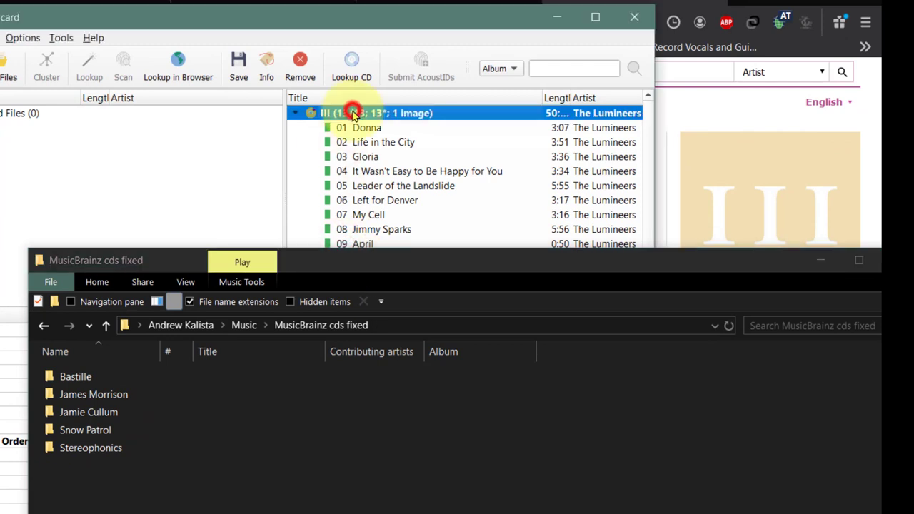
click(239, 63)
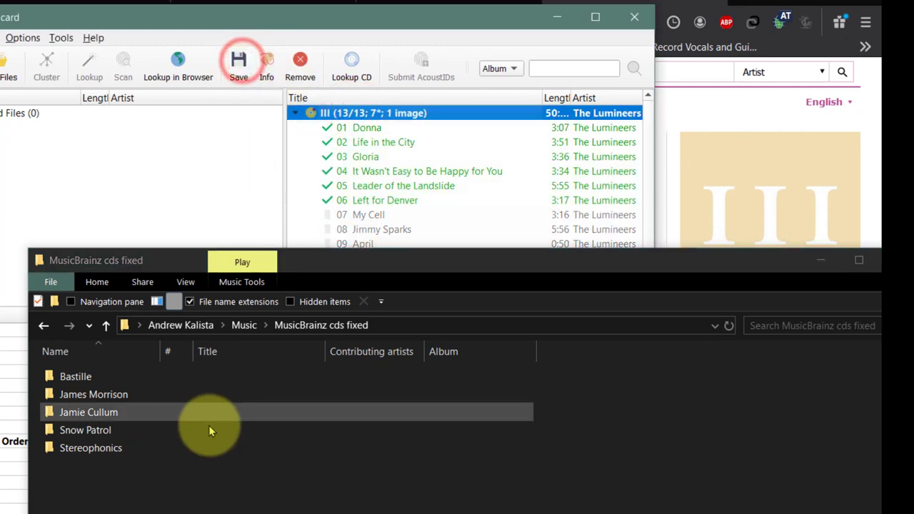
Check the saved album in The Lumineers' III folder by playing 03 Gloria.mp3 with its cover, then pause and close the player.
double_click(91, 464)
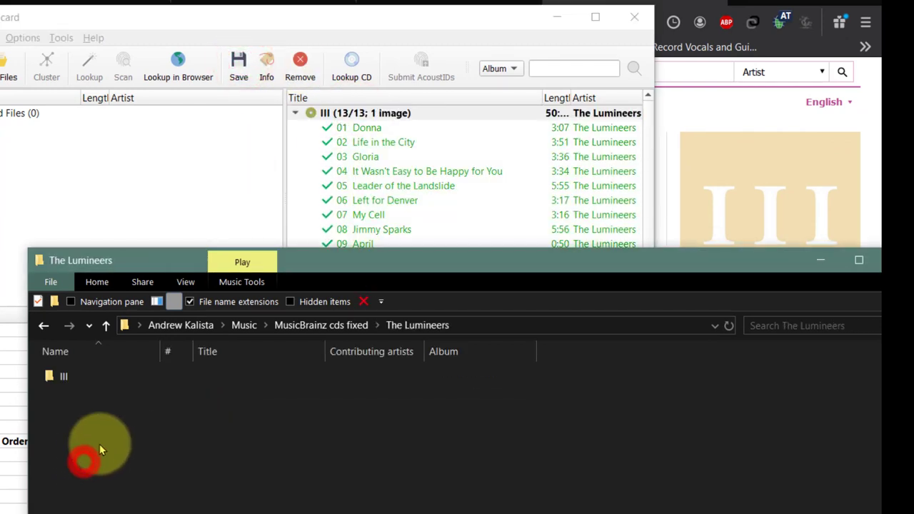
double_click(65, 374)
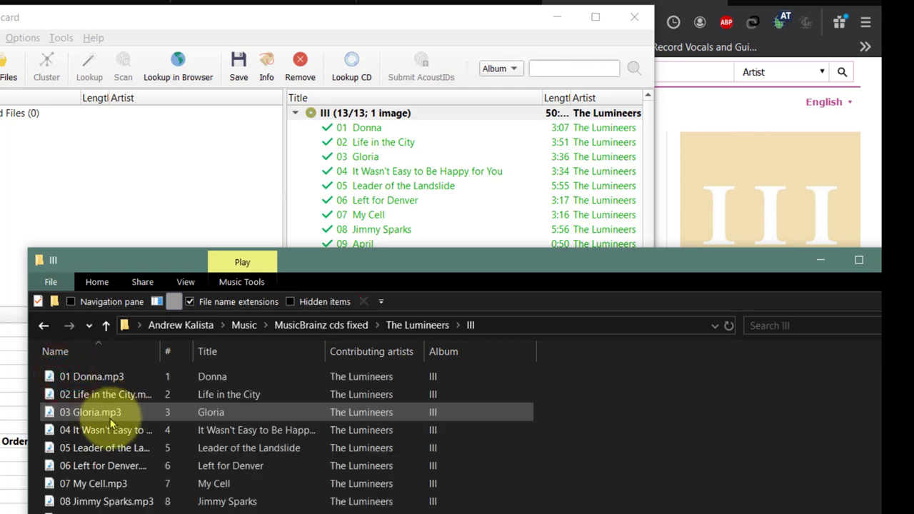
double_click(92, 414)
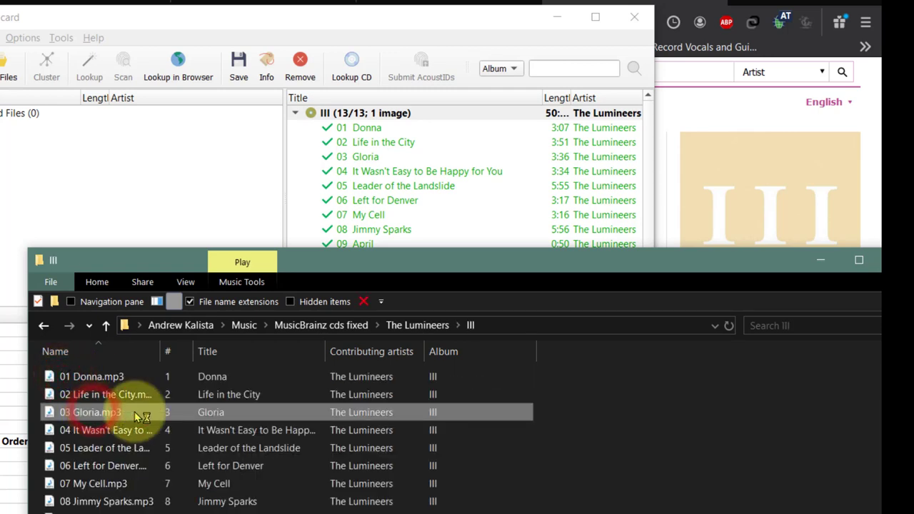
drag(398, 37, 405, 3)
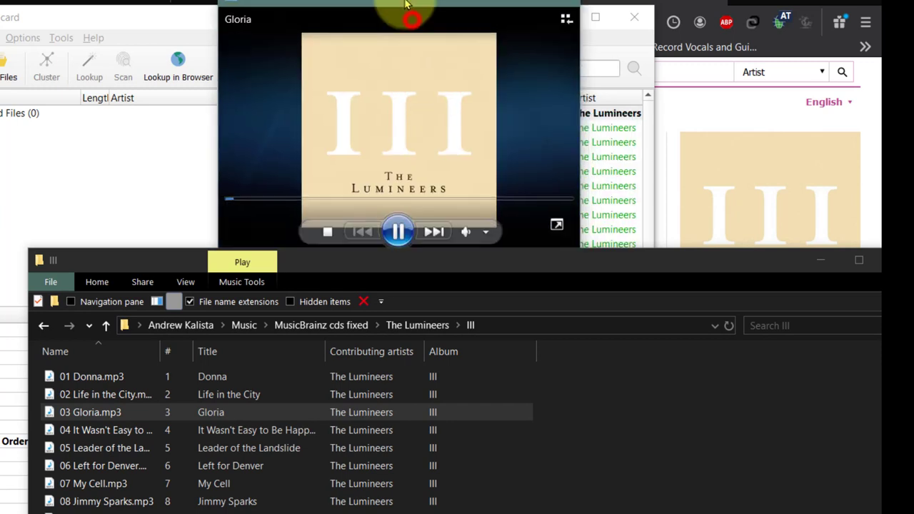
click(397, 232)
click(556, 17)
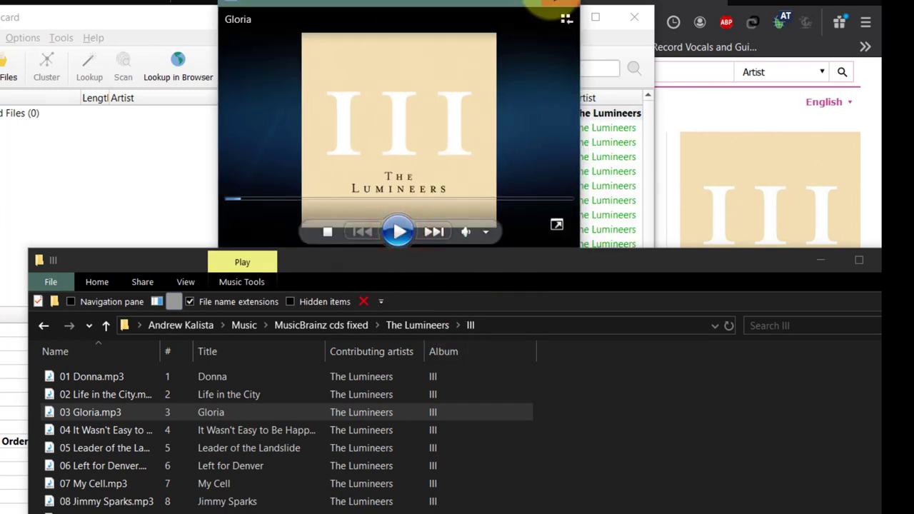
Go back to the MusicBrainz cds folder in Music and remove the album III from Picard.
drag(465, 266, 681, 261)
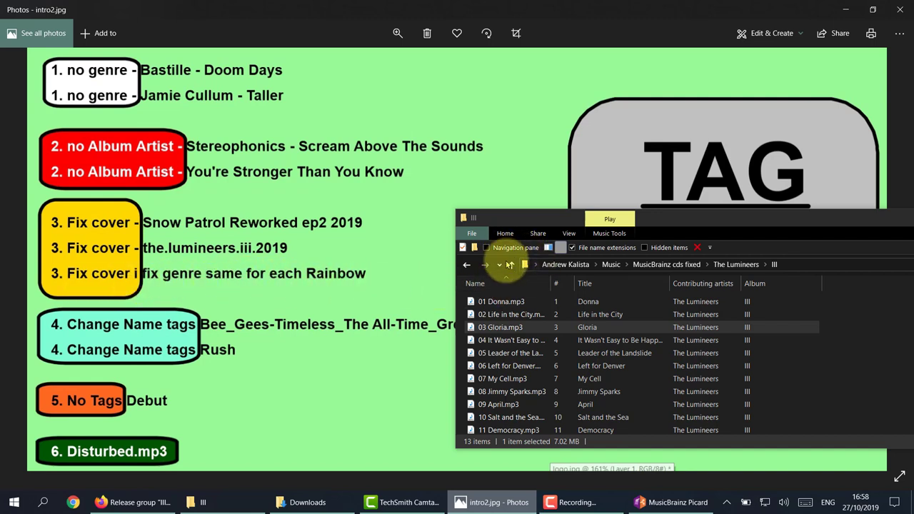
click(510, 264)
click(509, 264)
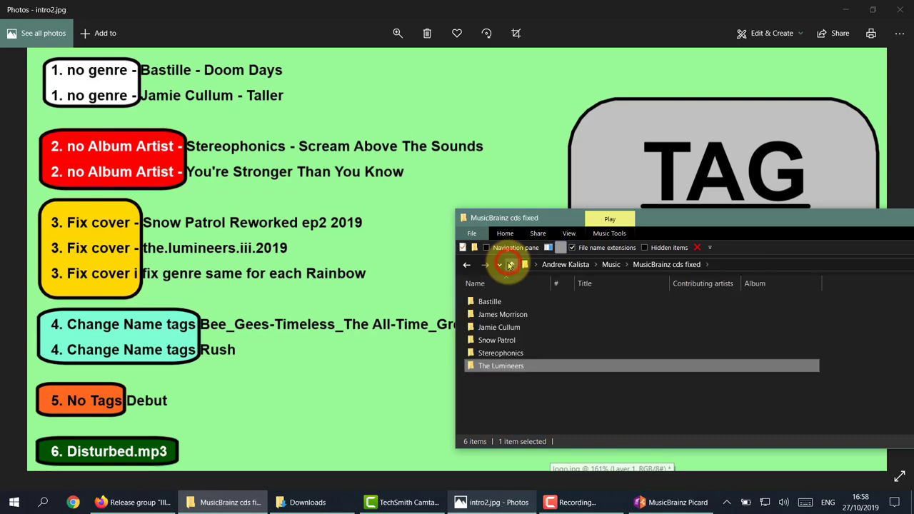
click(510, 264)
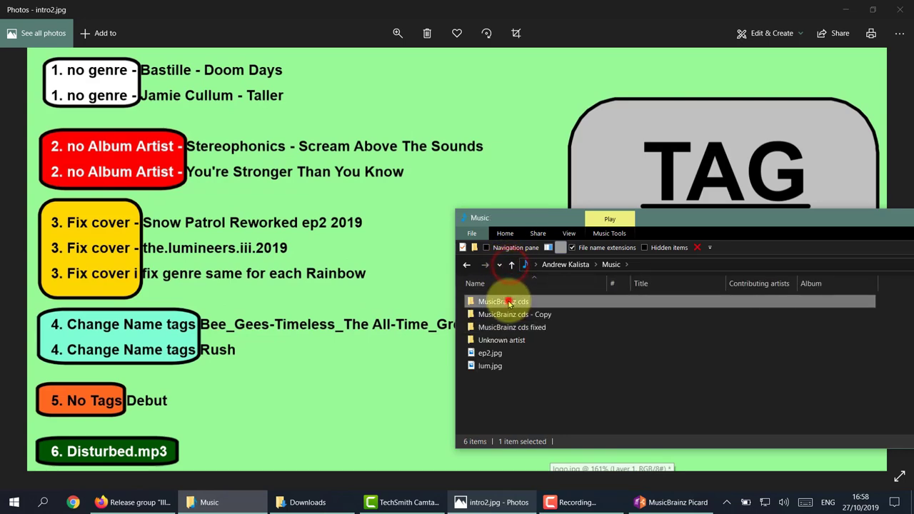
double_click(503, 302)
drag(663, 217, 628, 171)
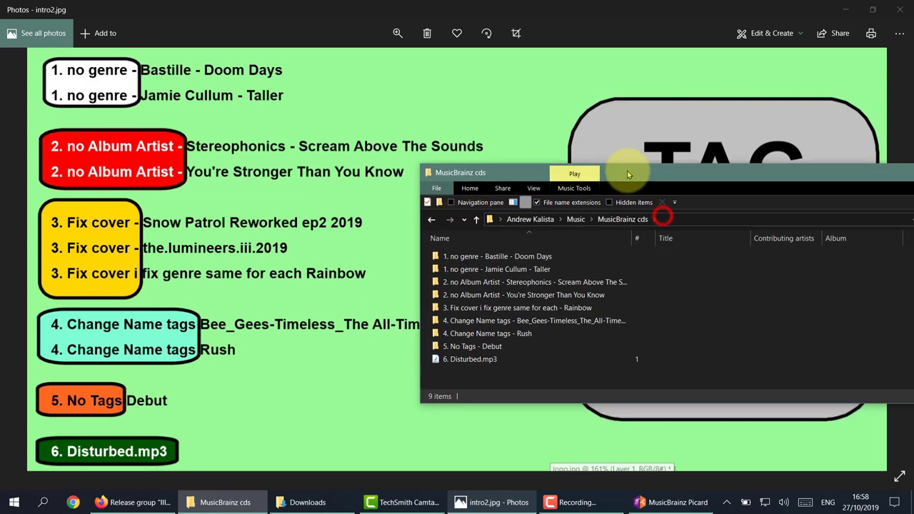
click(667, 503)
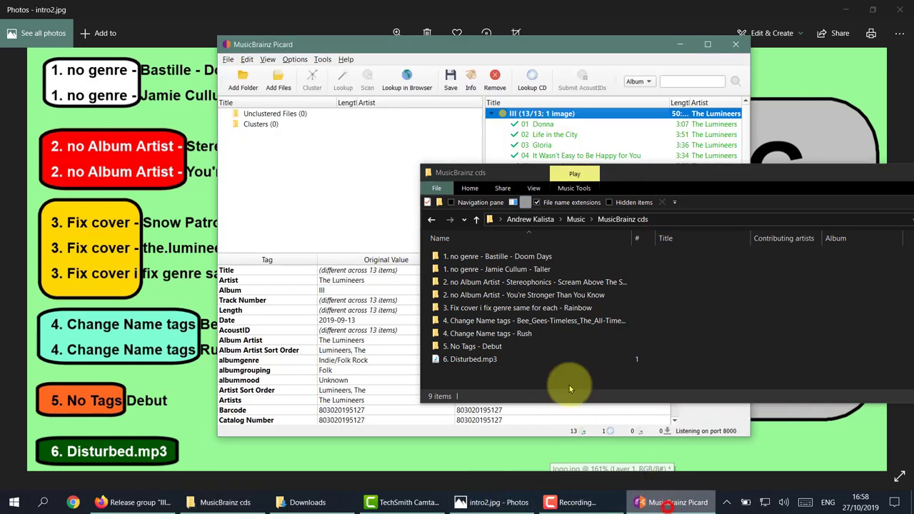
click(494, 80)
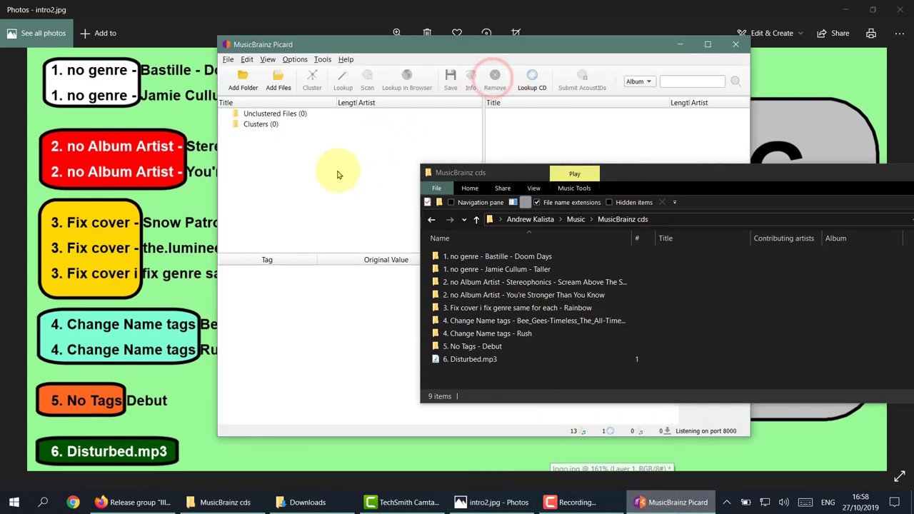
Add all the album folders inside "3. Fix cover i fix genre same for each - Rainbow" to Picard's unclustered files.
double_click(498, 309)
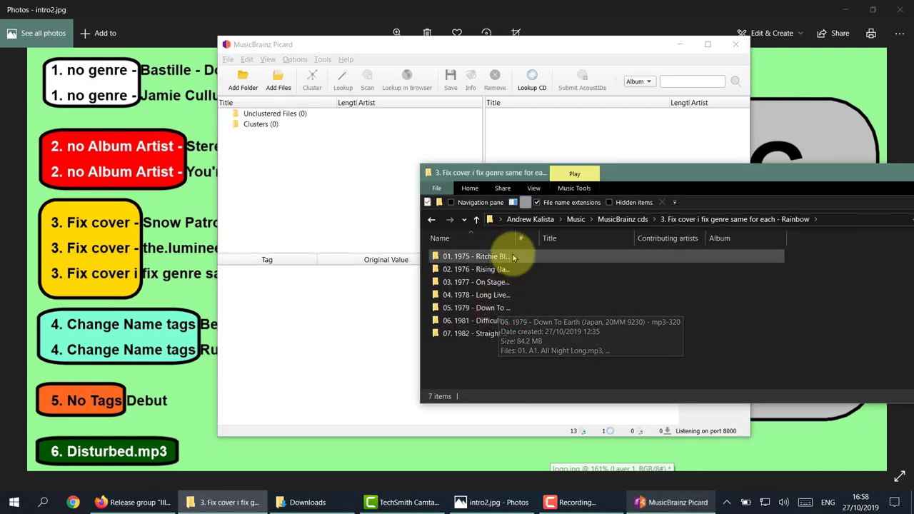
drag(519, 242, 632, 238)
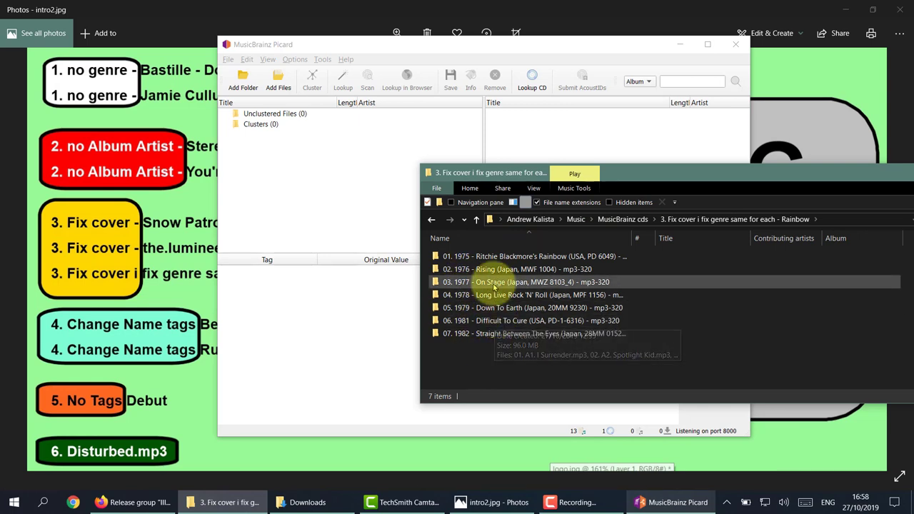
drag(492, 352, 494, 263)
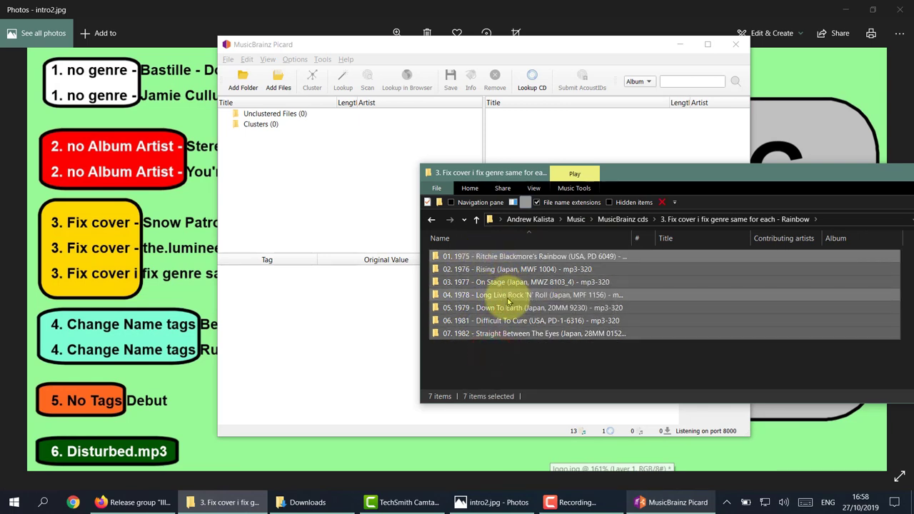
drag(504, 295, 341, 201)
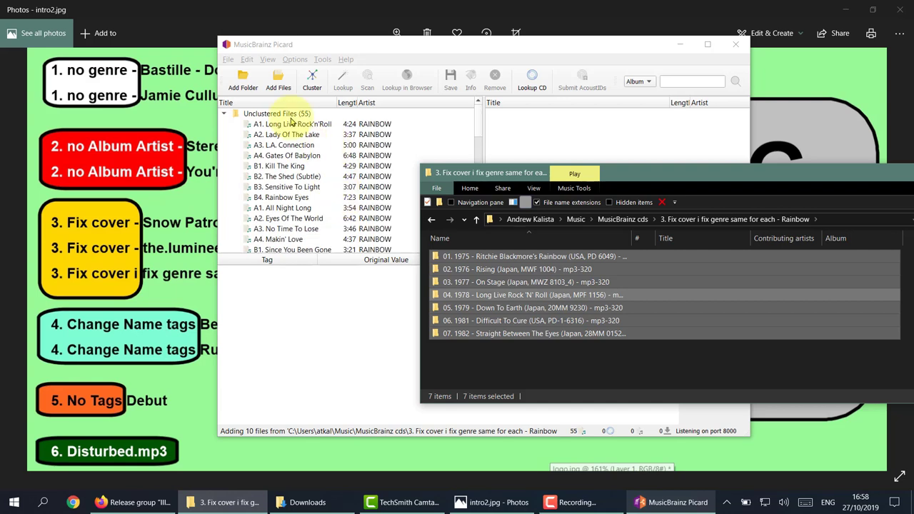
Cluster the unclustered Rainbow files, minimize File Explorer and scan all the clusters by audio fingerprint.
click(263, 117)
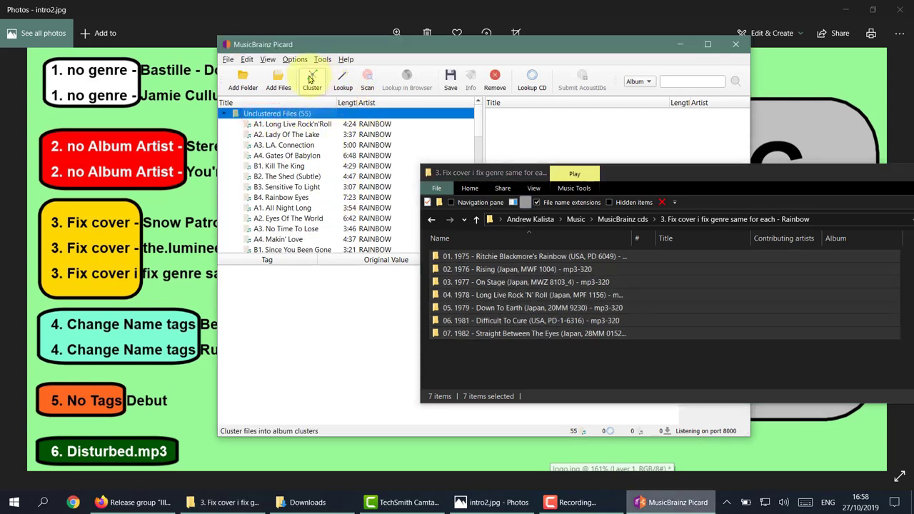
click(311, 79)
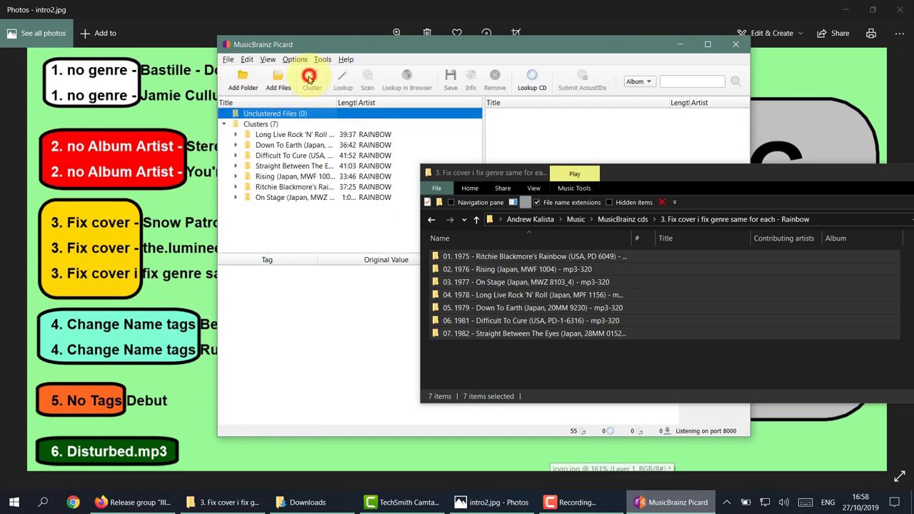
click(229, 503)
click(228, 503)
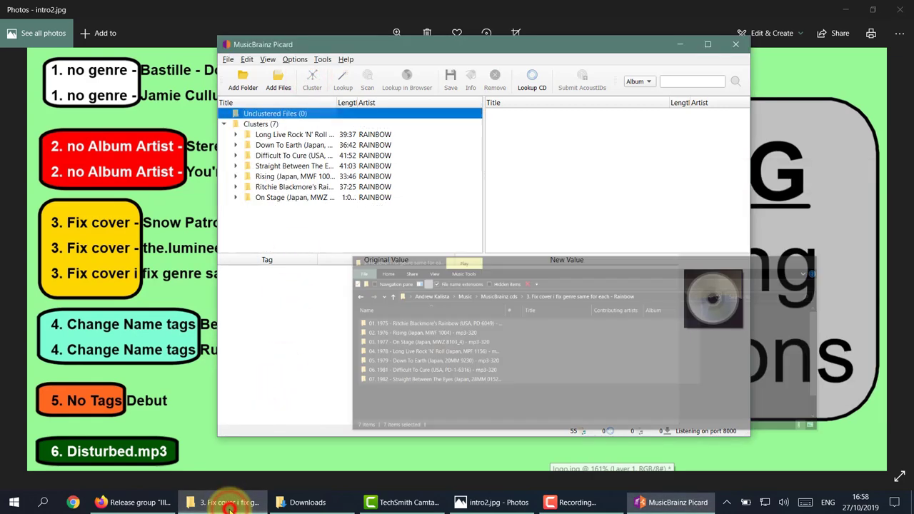
click(273, 124)
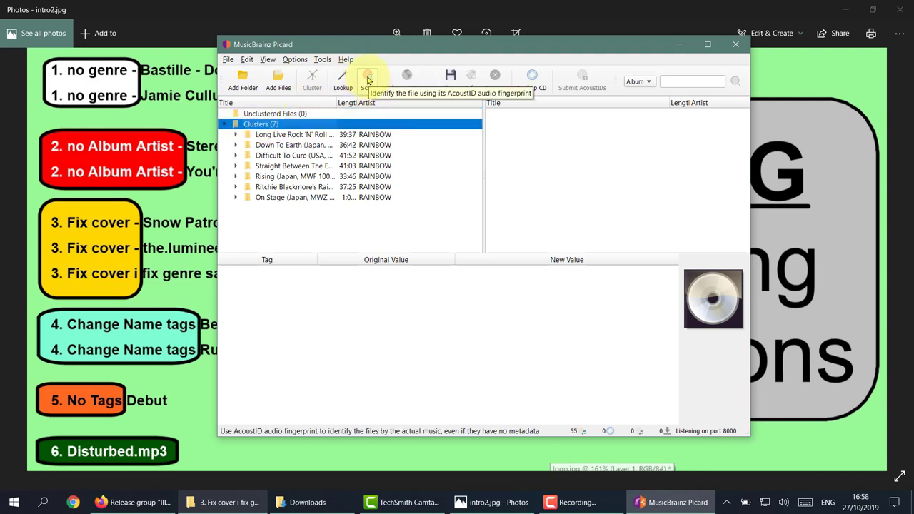
click(366, 80)
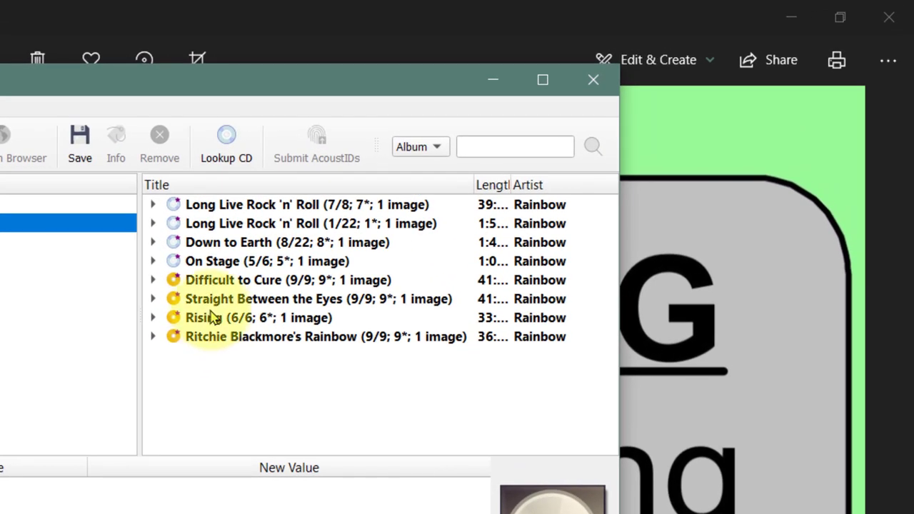
Compare the track lists of the two Long Live Rock 'n' Roll releases and check which one holds Rainbow Eyes.
click(329, 204)
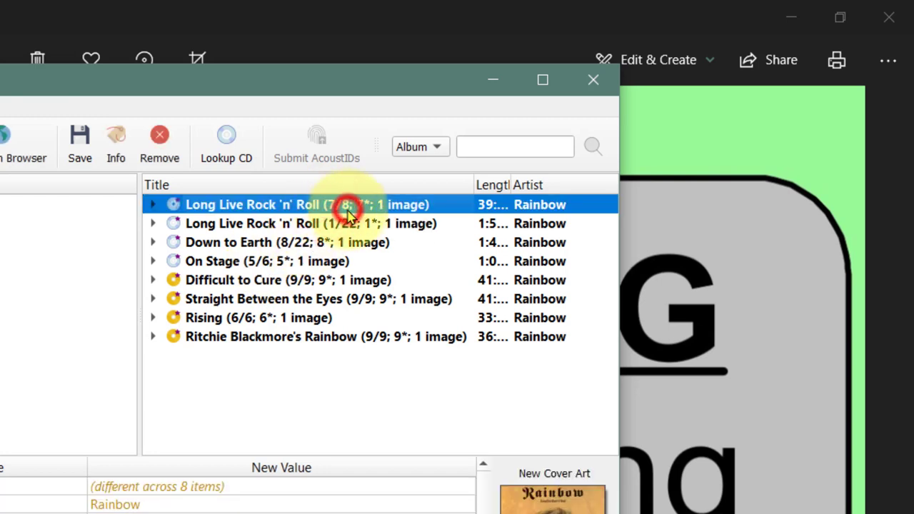
click(322, 204)
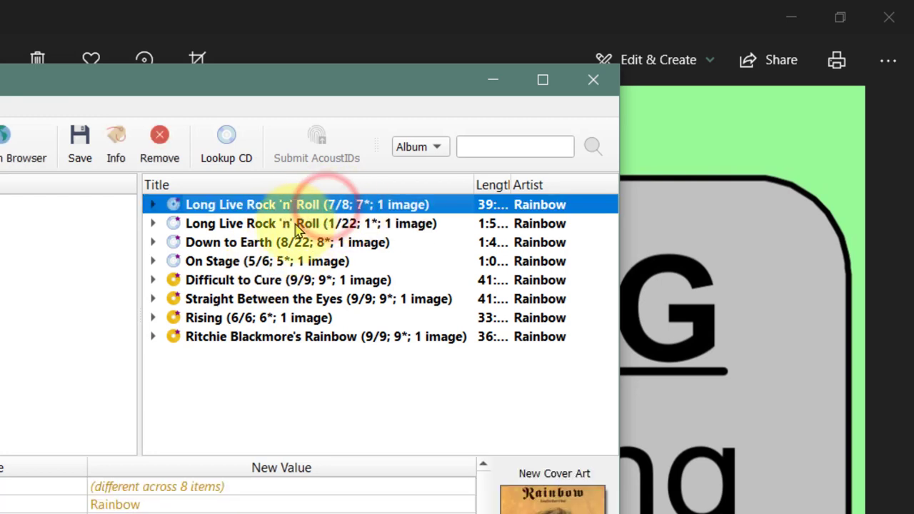
click(298, 224)
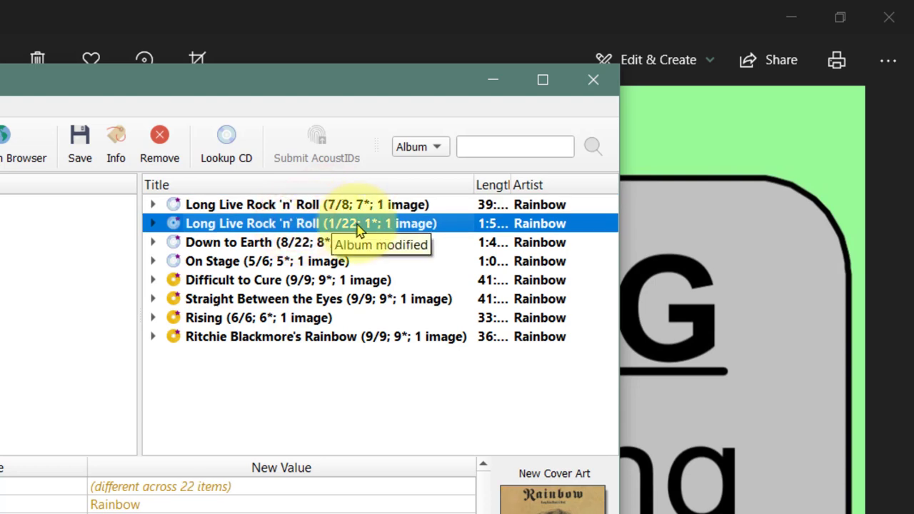
click(155, 224)
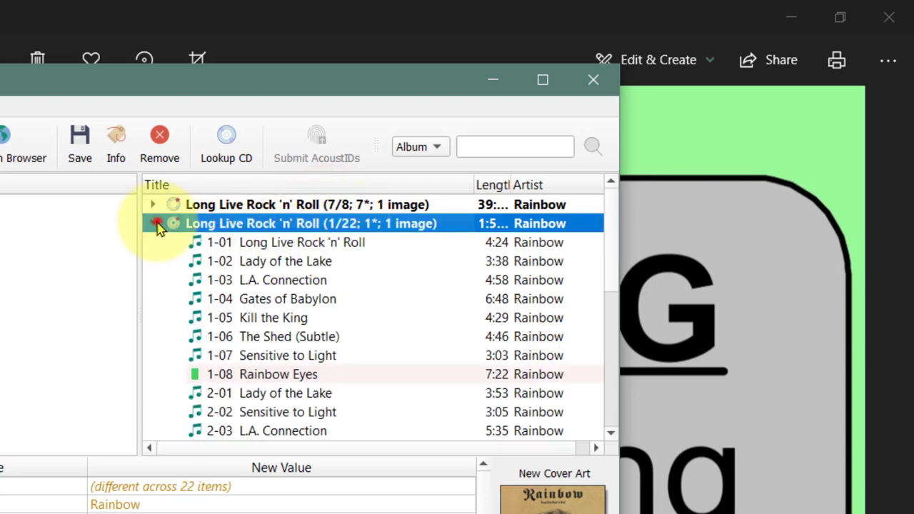
click(153, 205)
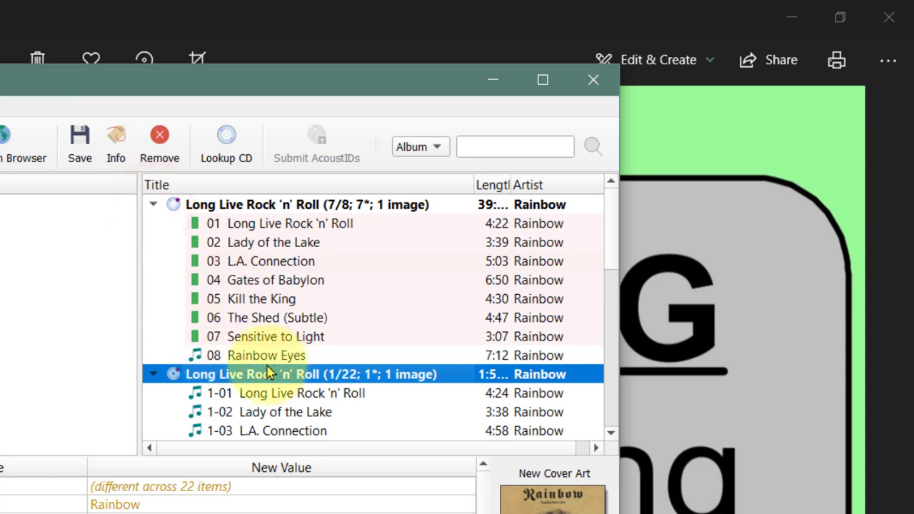
click(296, 457)
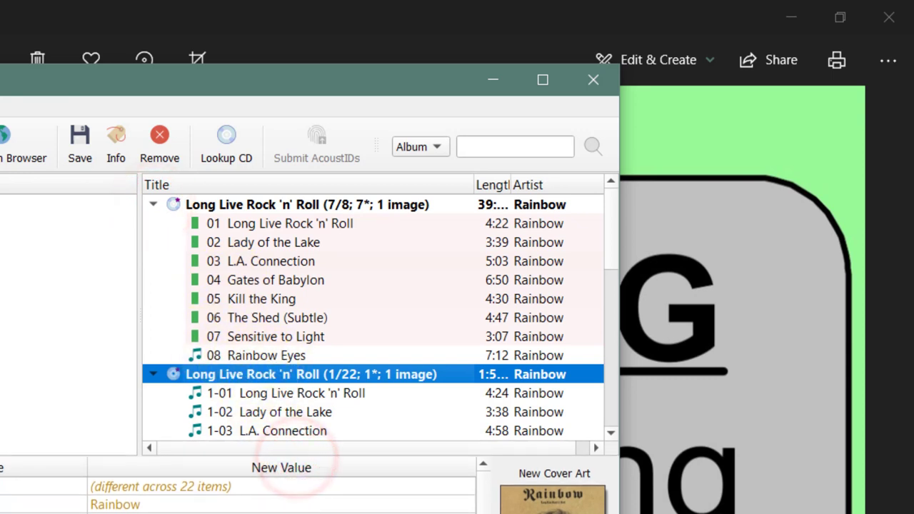
click(281, 457)
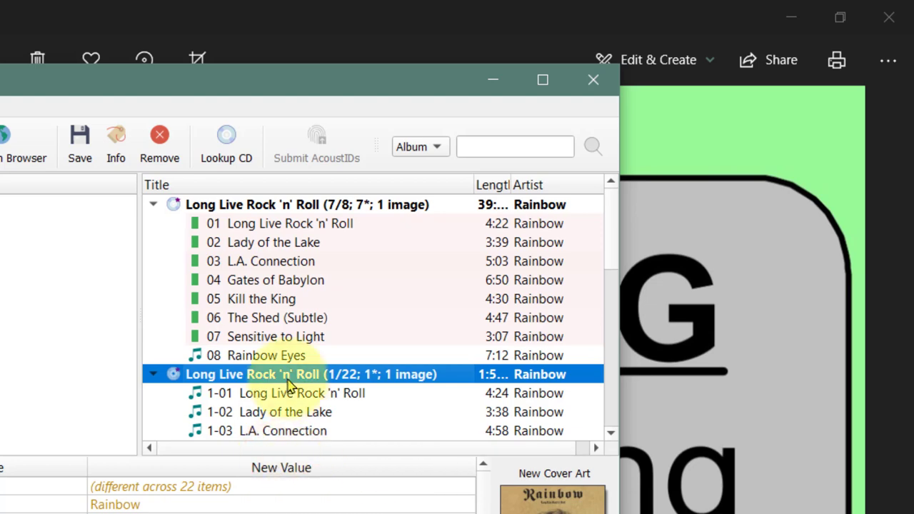
scroll(289, 385, down, 4)
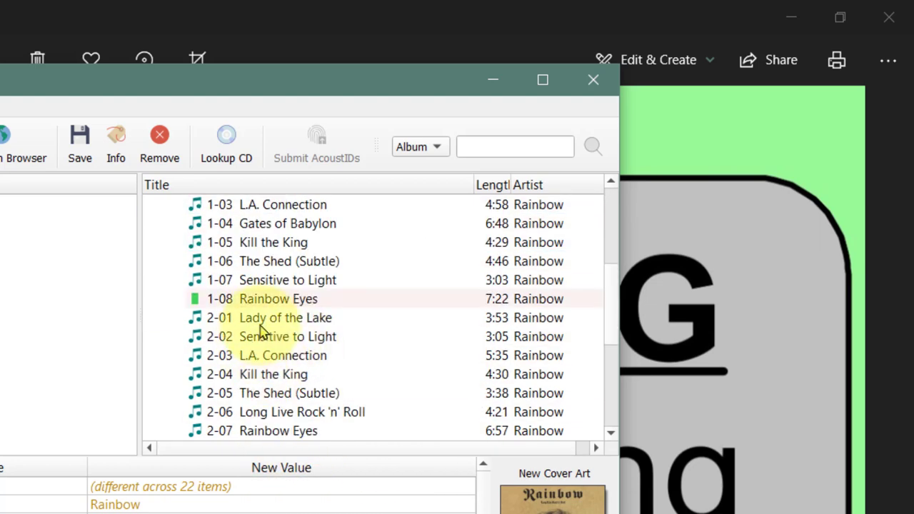
click(262, 298)
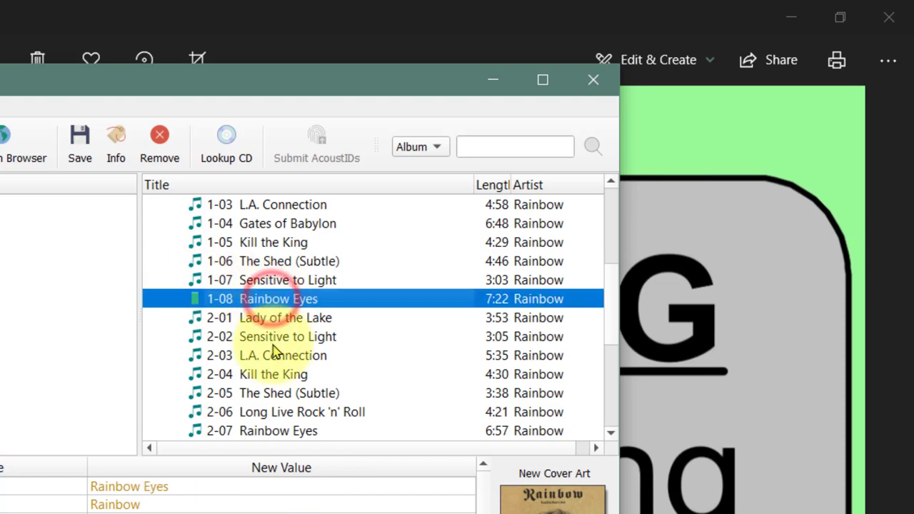
scroll(275, 353, down, 2)
scroll(276, 358, down, 2)
scroll(282, 358, up, 8)
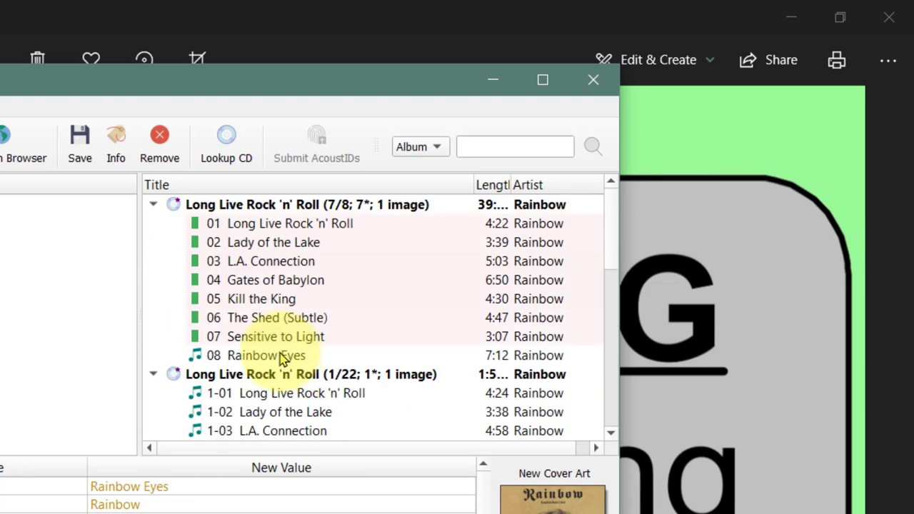
Move the file from the 22-track Long Live Rock 'n' Roll release into the 8-track one and remove the emptied release.
click(153, 374)
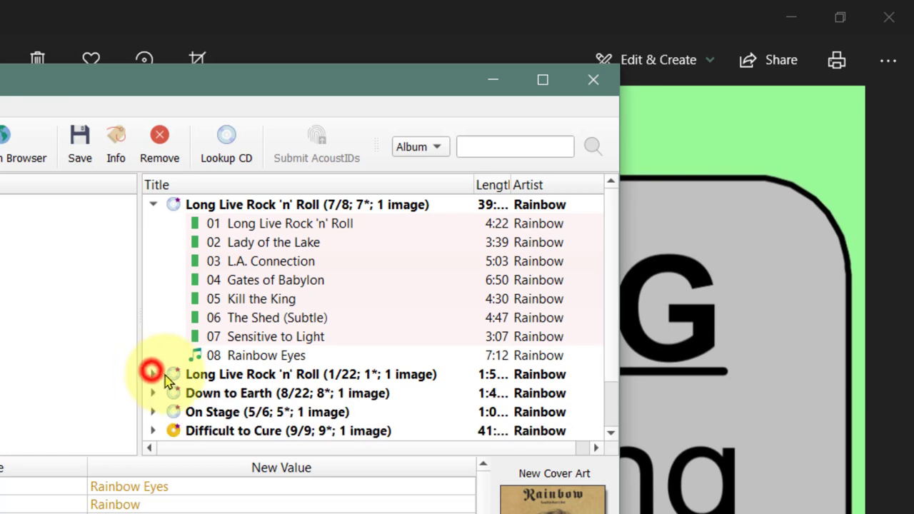
drag(271, 378, 280, 209)
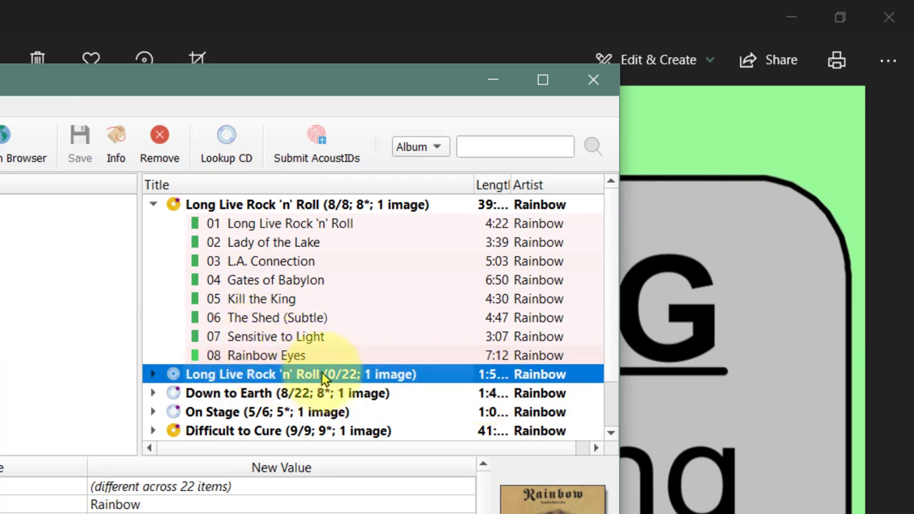
click(161, 139)
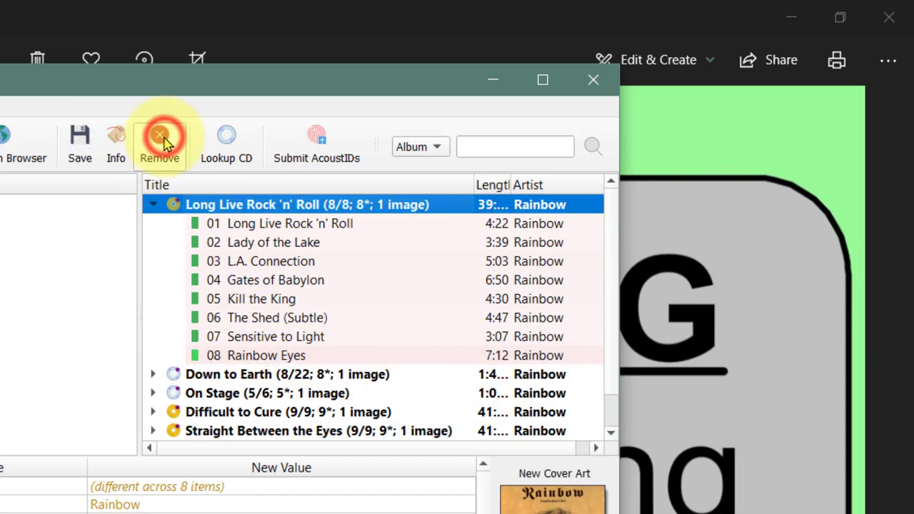
Check the tracks of the 22-track Down to Earth and switch it to an 8-track 1979 Polydor 12" vinyl version.
scroll(212, 346, down, 1)
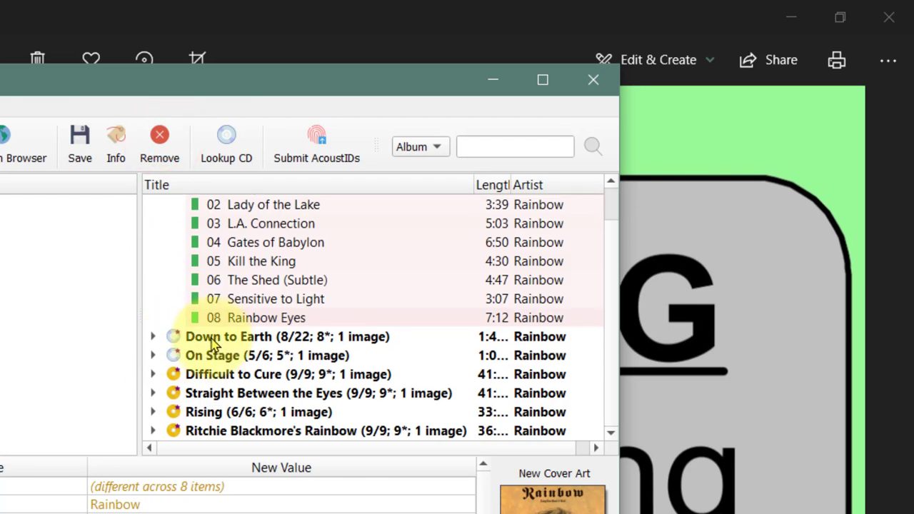
click(249, 340)
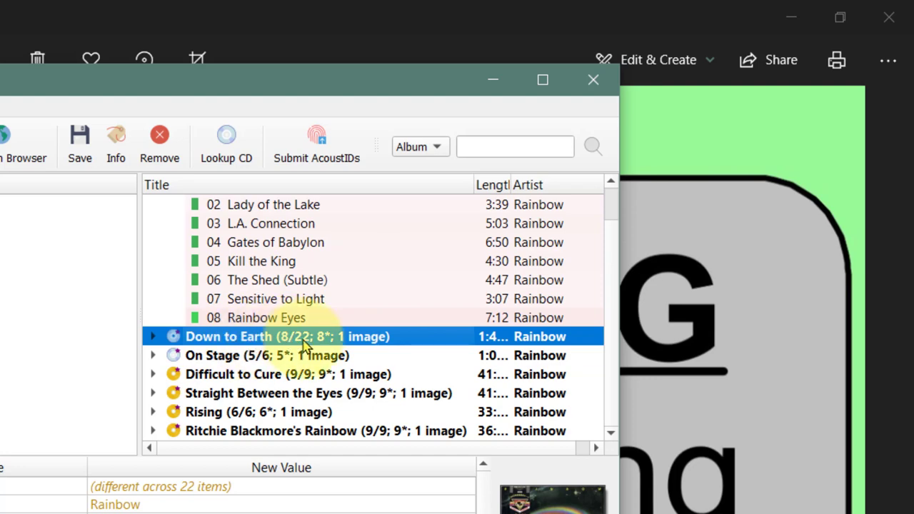
click(153, 337)
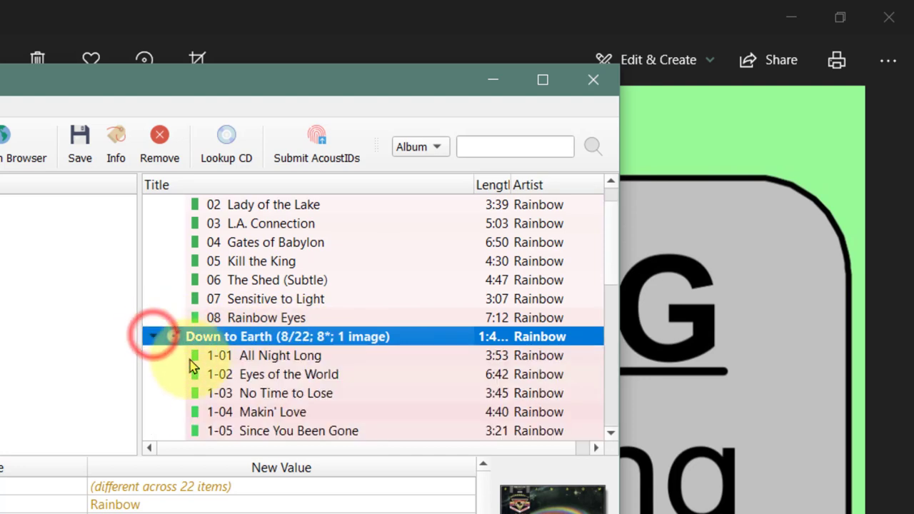
scroll(208, 376, down, 3)
scroll(213, 376, up, 4)
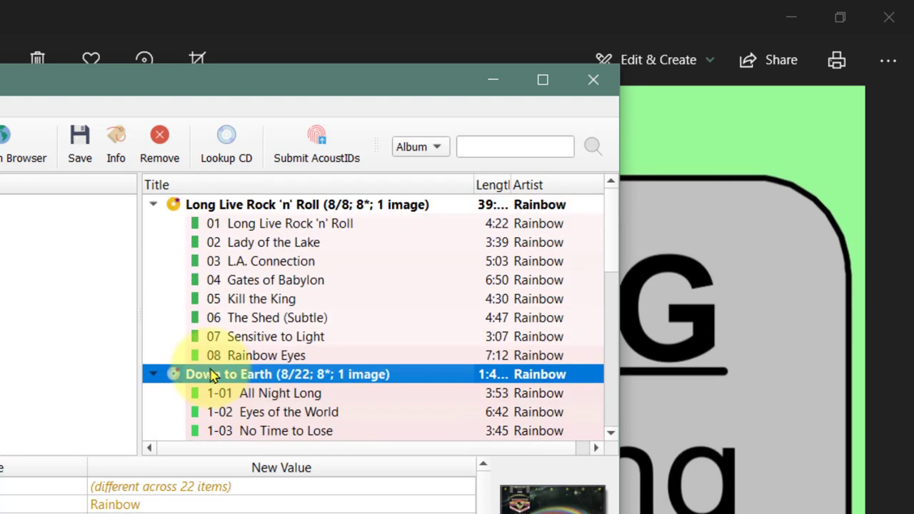
click(153, 205)
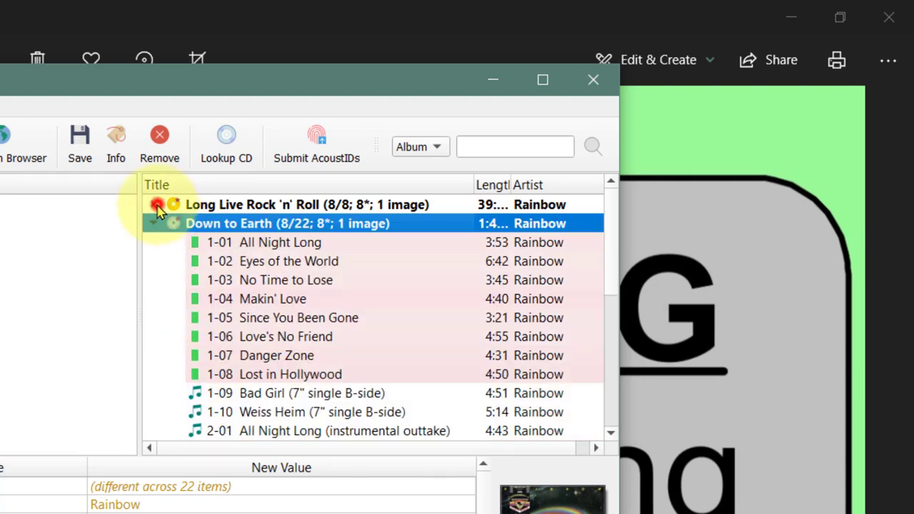
right_click(218, 226)
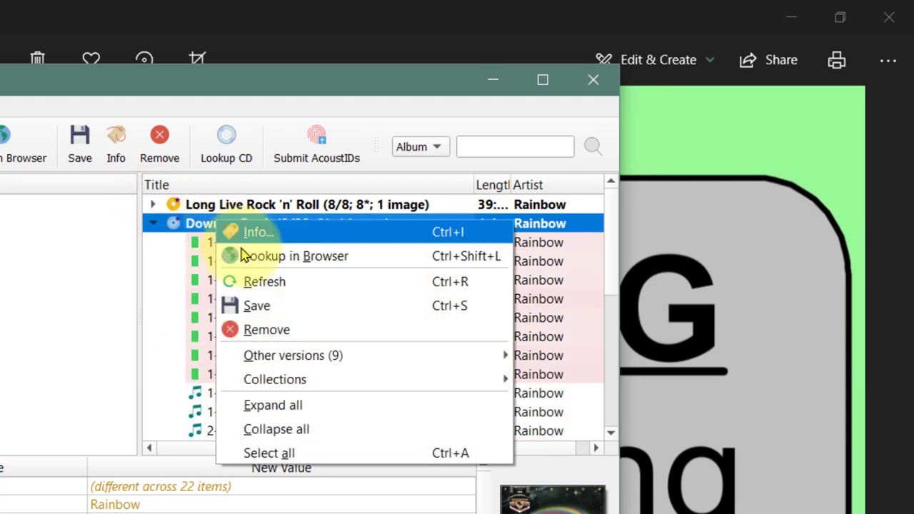
mouse_move(274, 357)
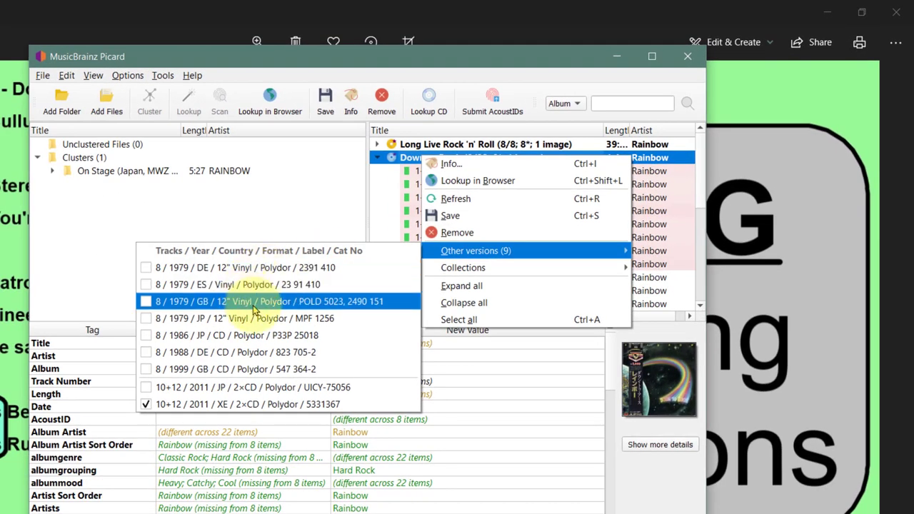
click(164, 370)
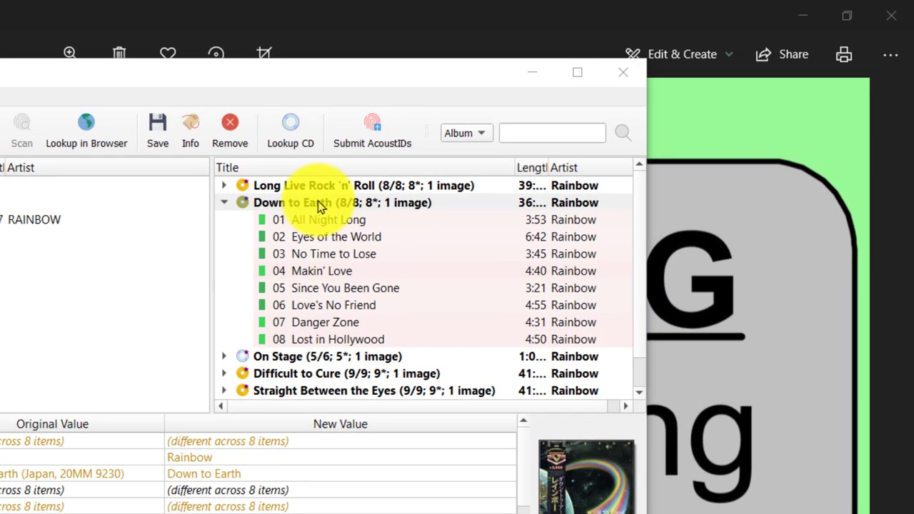
Look up Down to Earth on the MusicBrainz website and, from all its versions, open the 1999 GB CD release 547 364-2.
click(319, 205)
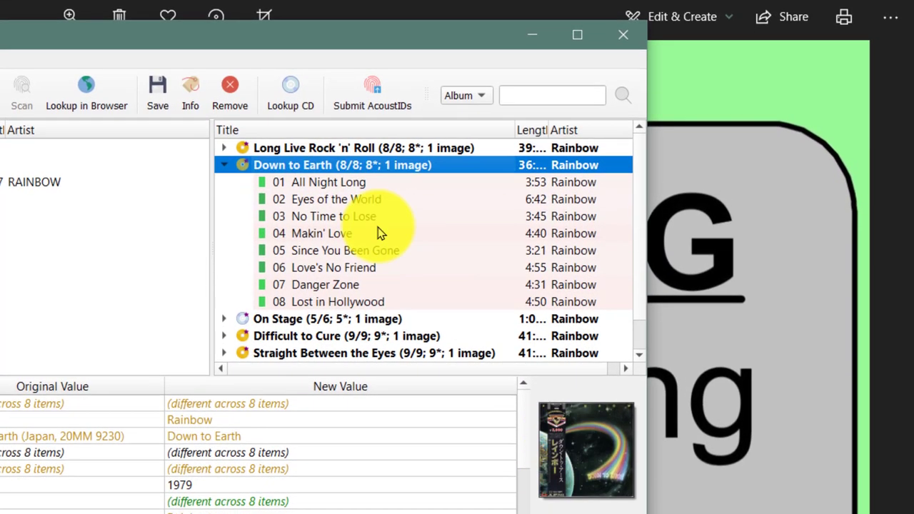
right_click(297, 166)
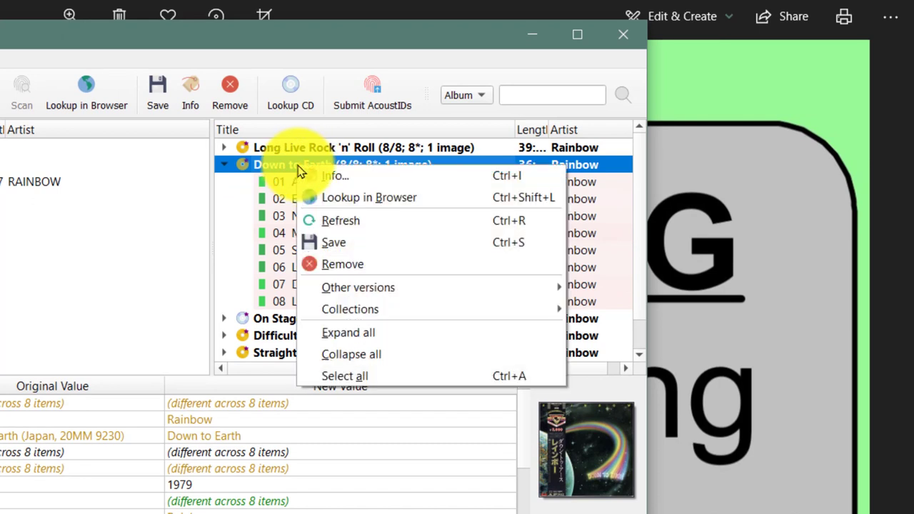
click(337, 197)
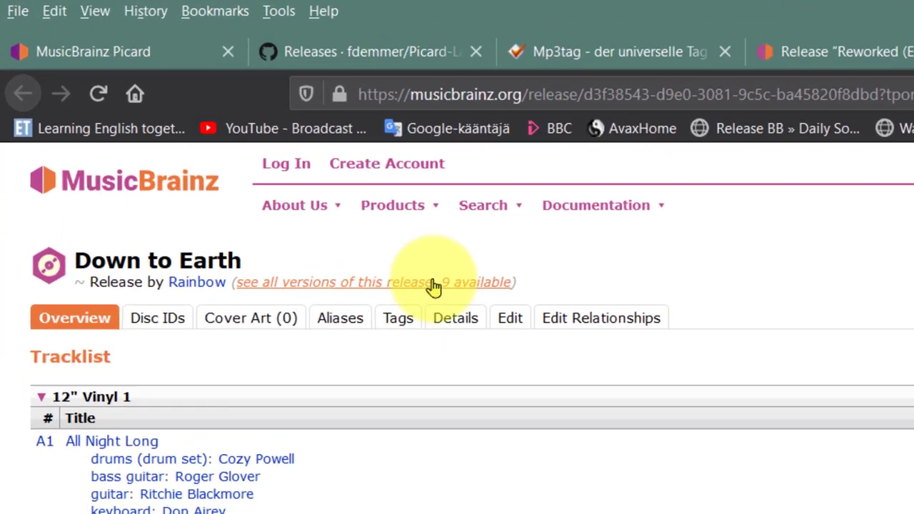
click(433, 286)
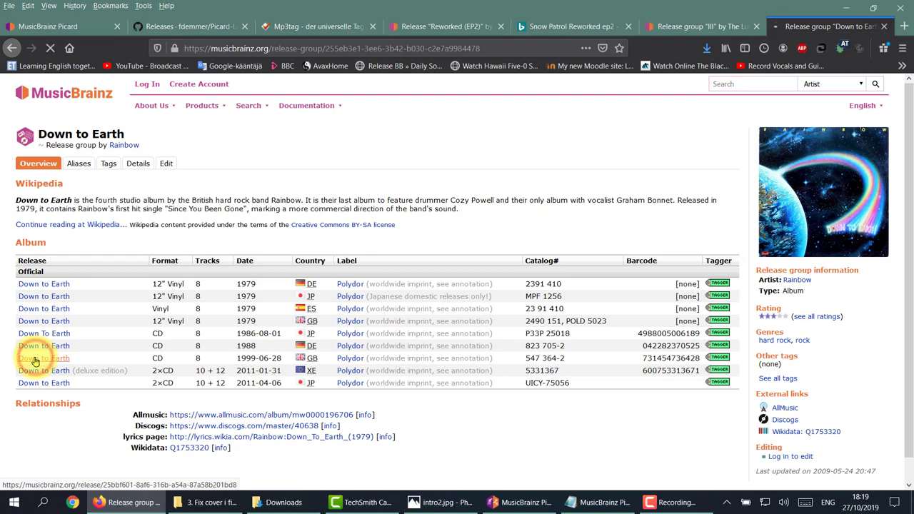
click(35, 359)
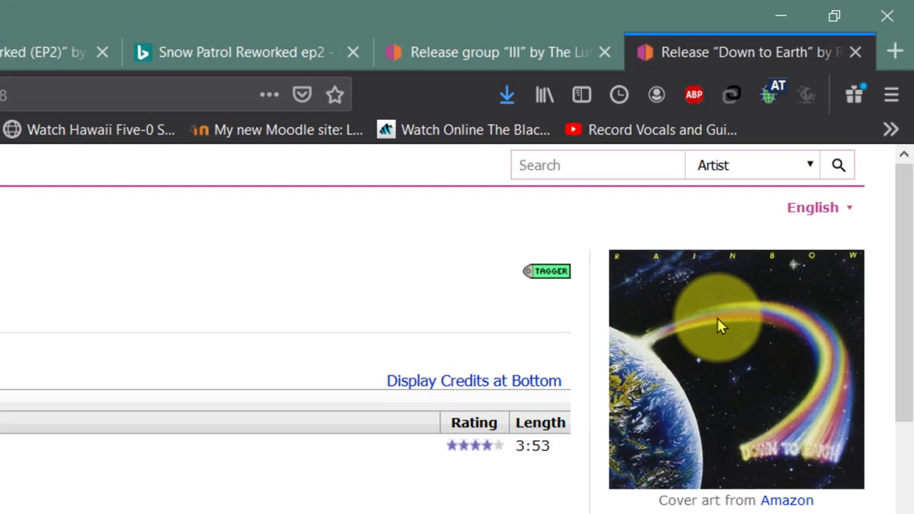
Save the Down to Earth cover image from the release page in the Music folder as dte.
right_click(716, 317)
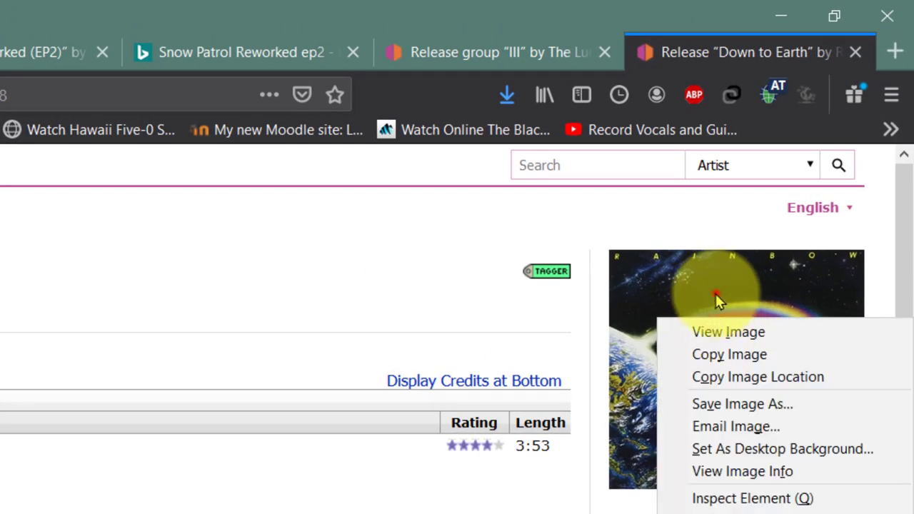
click(716, 296)
right_click(717, 298)
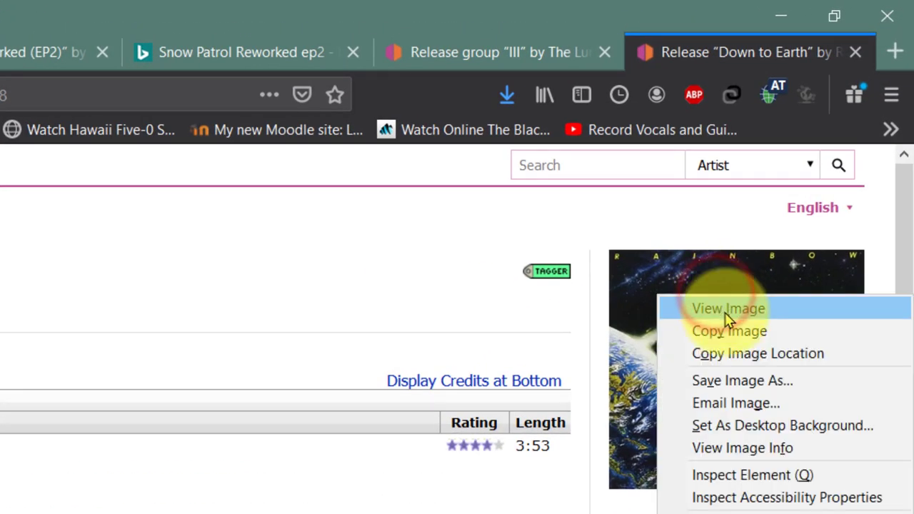
click(714, 380)
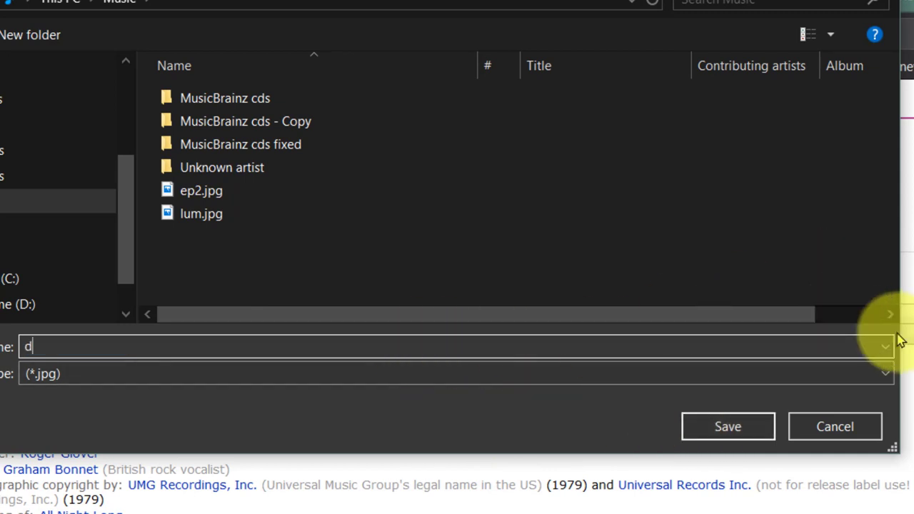
text(e)
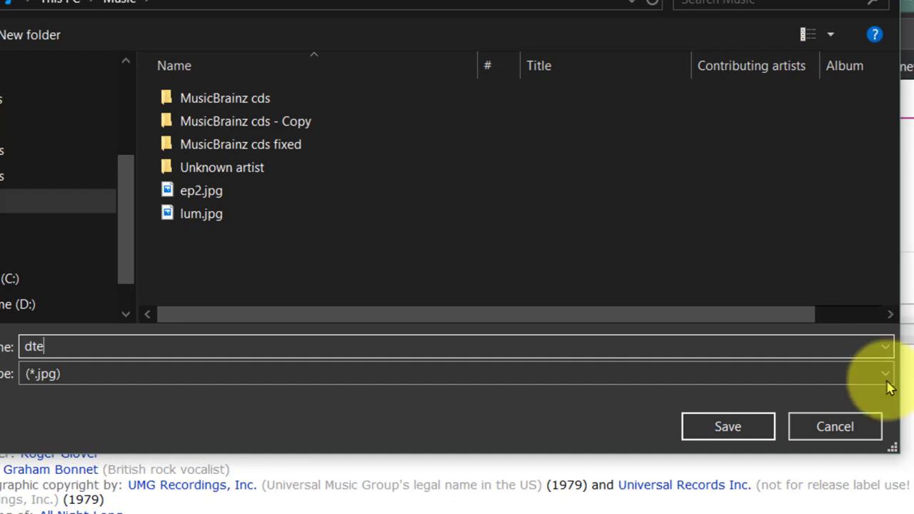
click(726, 428)
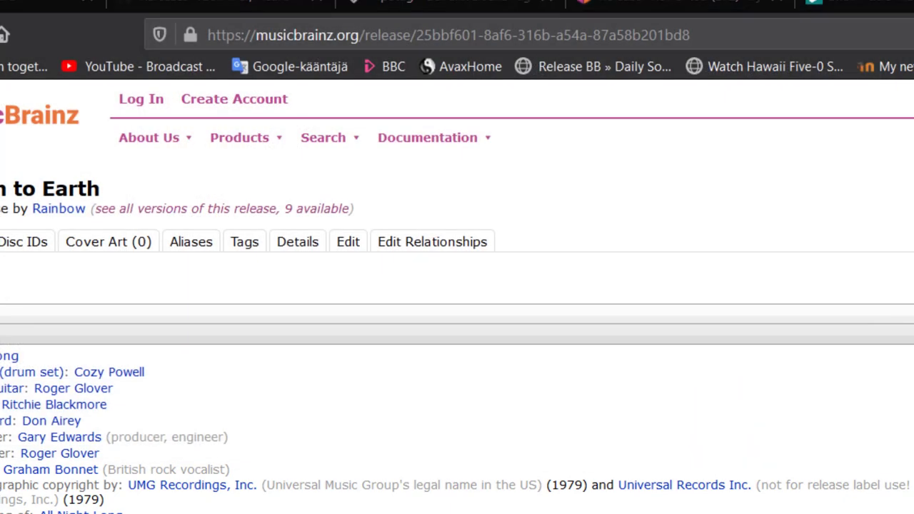
Switch to File Explorer, go up to the Music folder and open dte.jpg to view the saved cover.
key(alt+Tab)
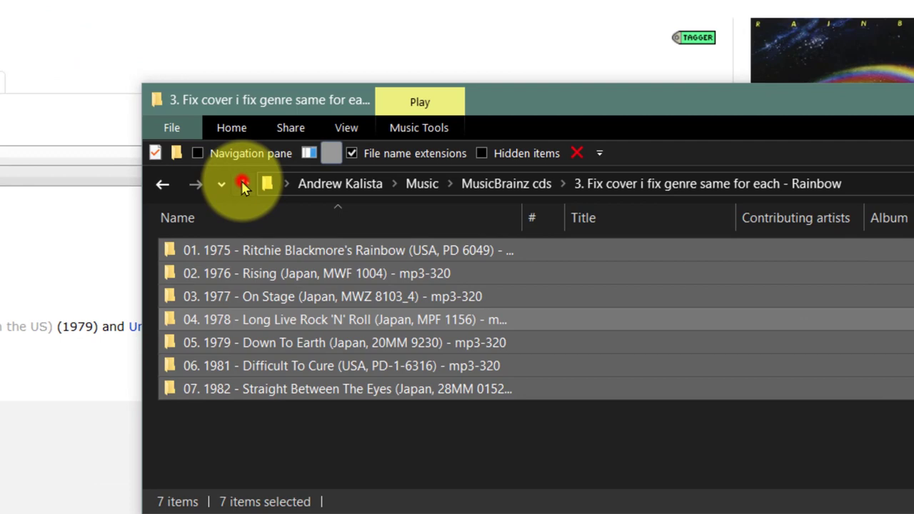
click(732, 342)
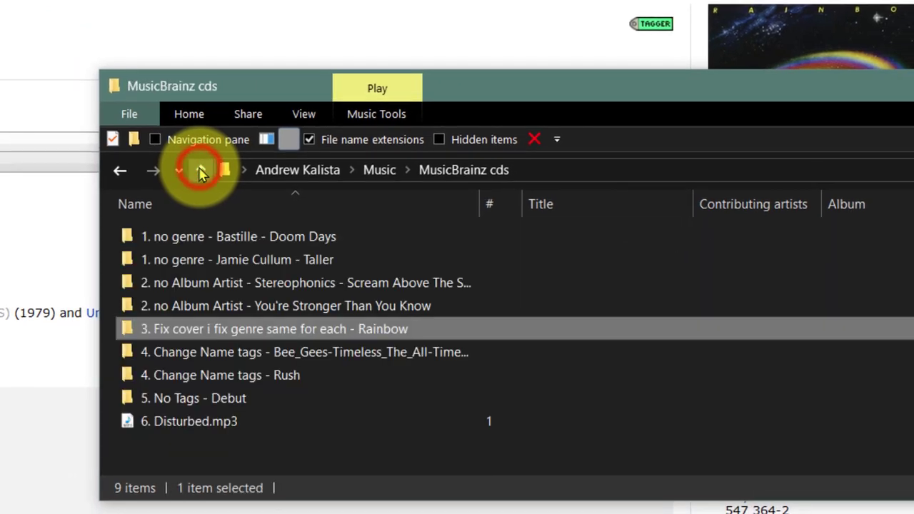
click(201, 171)
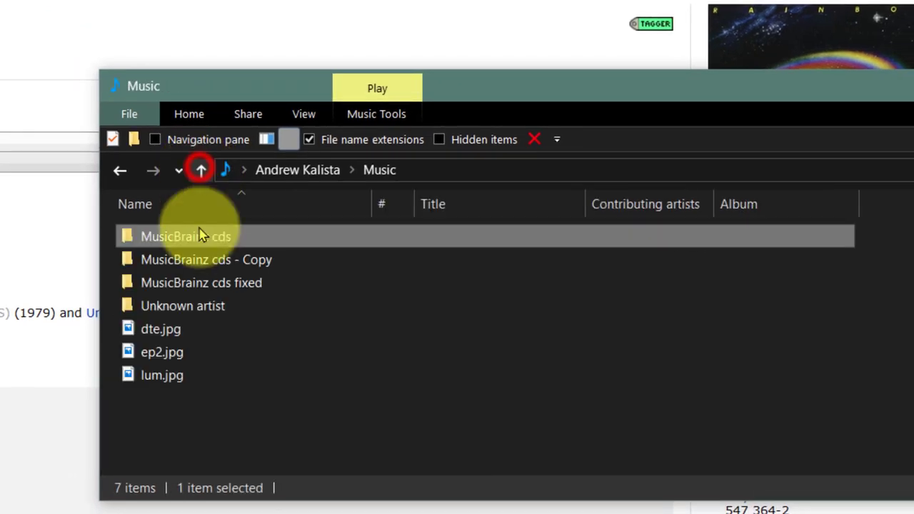
click(157, 332)
double_click(158, 334)
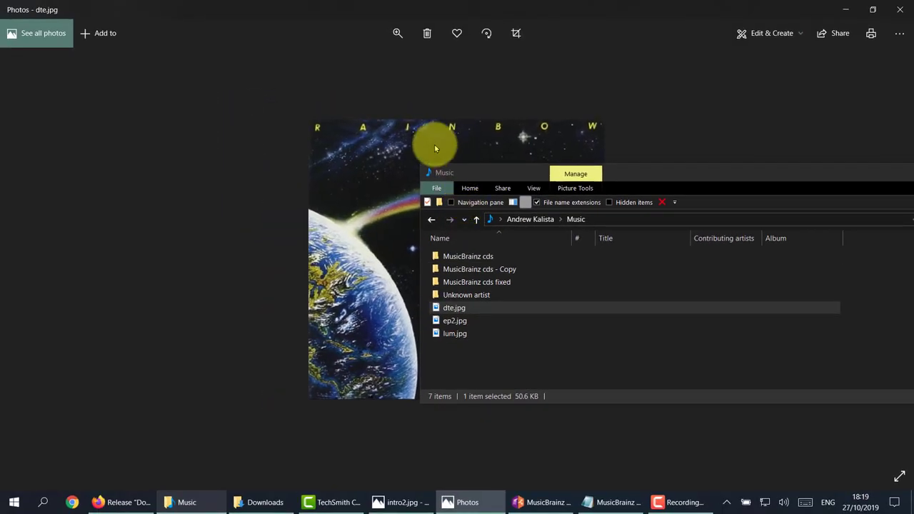
Close the dte.jpg preview and switch to MusicBrainz Picard, moving the Music folder window clear of its album list.
click(404, 148)
drag(671, 171, 654, 337)
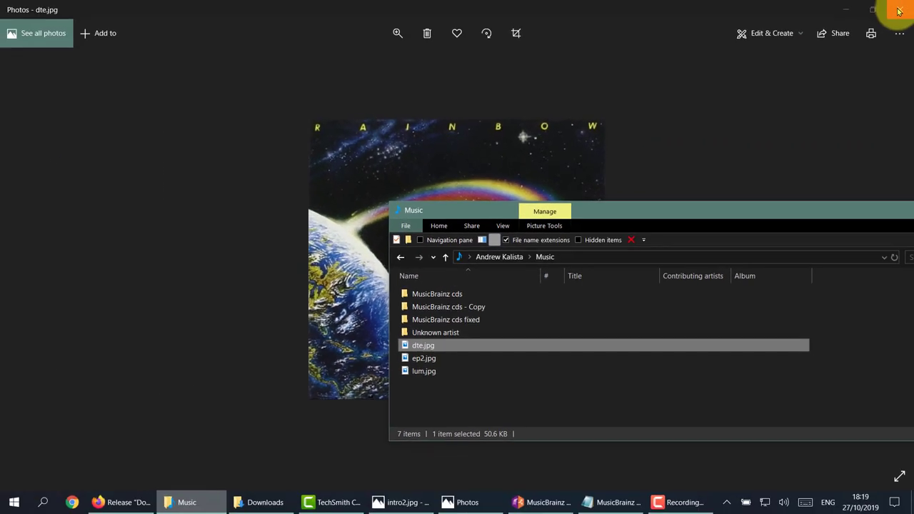
click(898, 7)
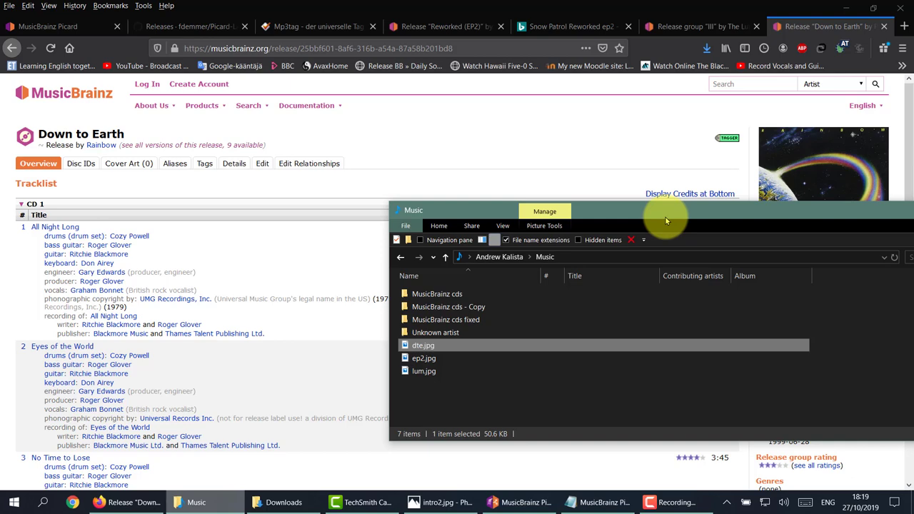
drag(665, 217, 601, 164)
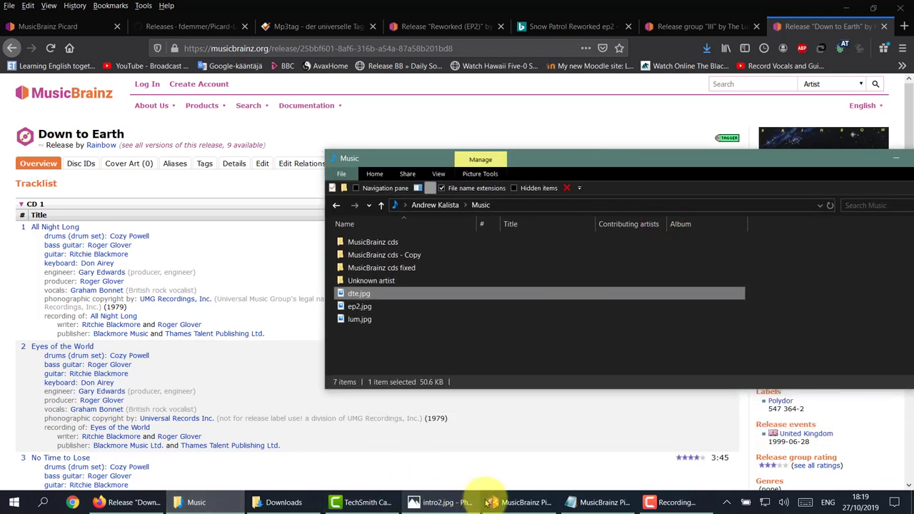
click(507, 502)
drag(585, 158, 851, 98)
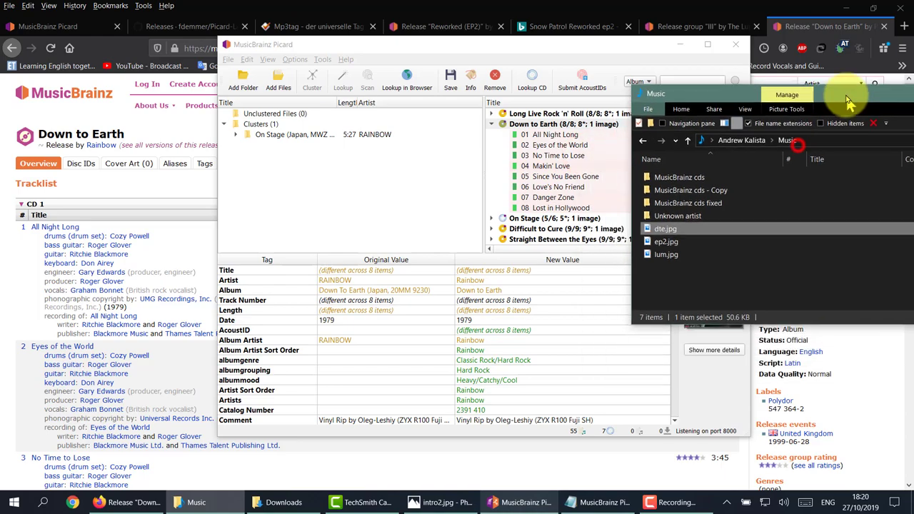
Replace the Down to Earth album's cover art with dte.jpg from the Music folder and collapse its track list.
click(531, 125)
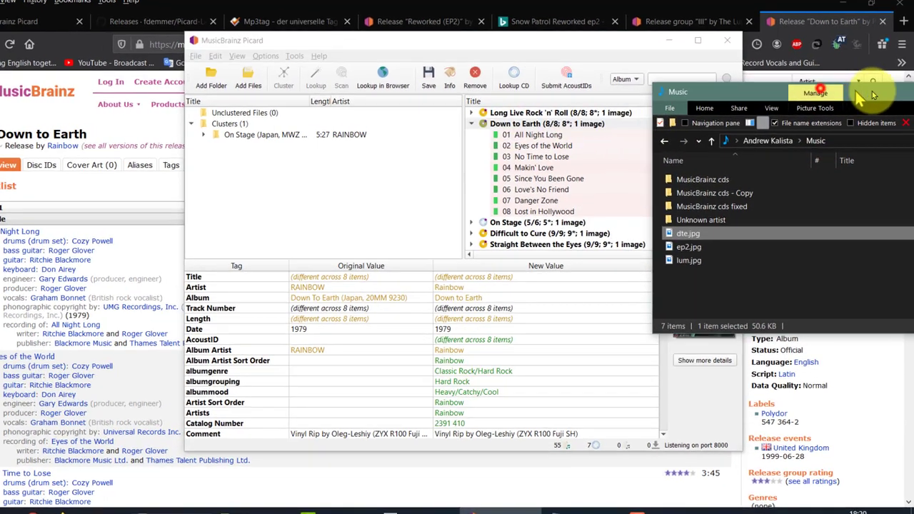
click(812, 100)
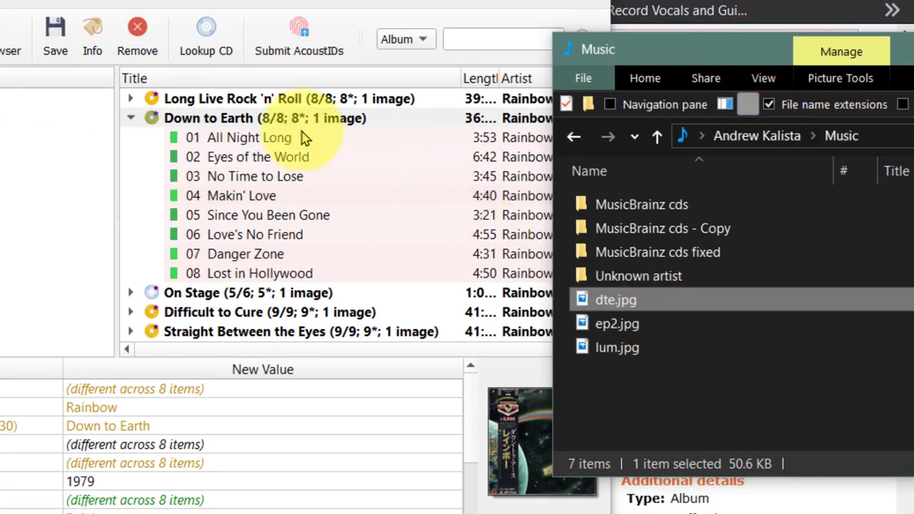
click(258, 122)
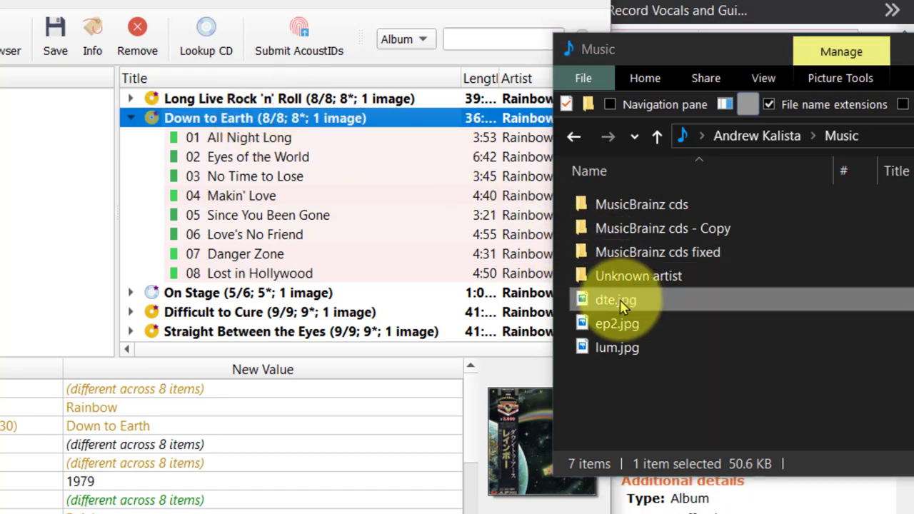
drag(623, 305, 502, 431)
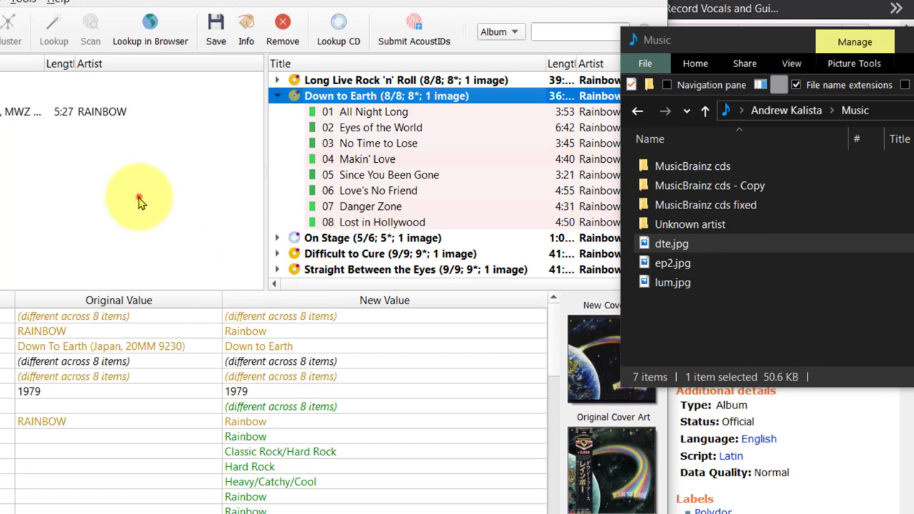
click(138, 198)
drag(769, 35, 856, 81)
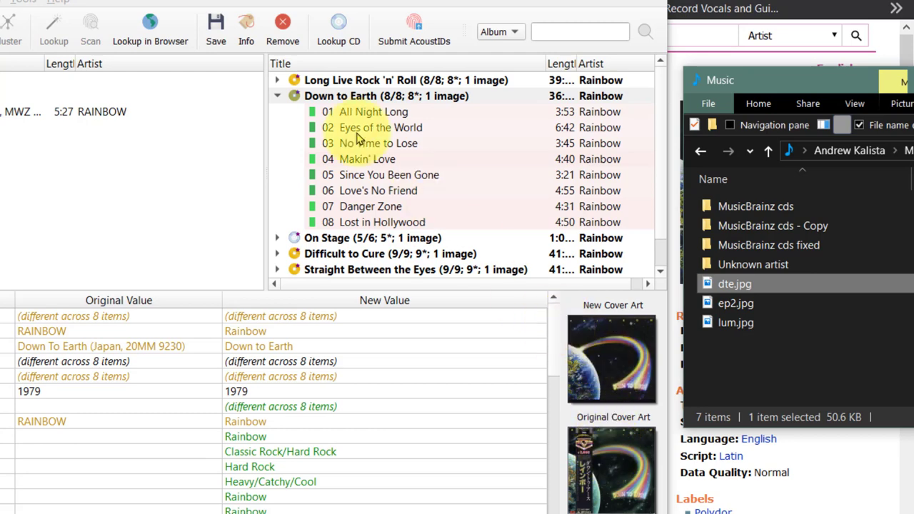
click(278, 97)
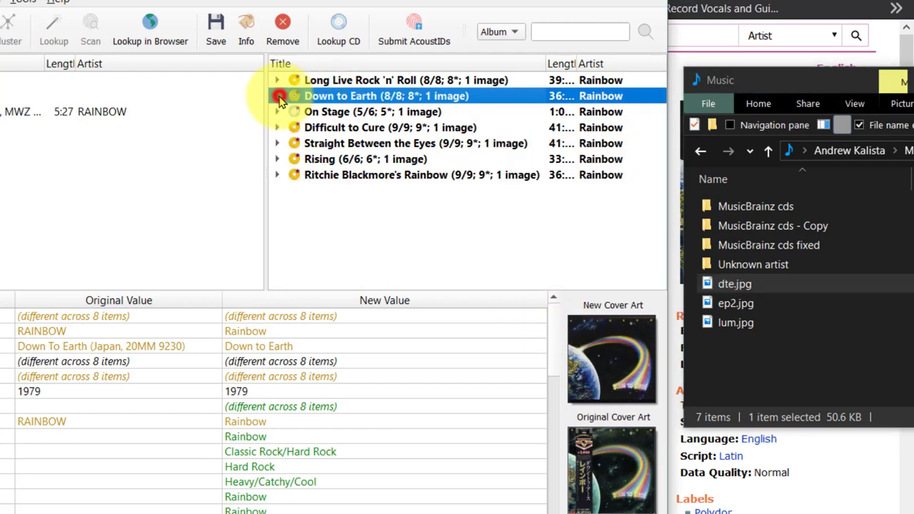
Match the remaining On Stage cluster to track 01 Kill the King, check the album's cover and collapse it.
click(312, 112)
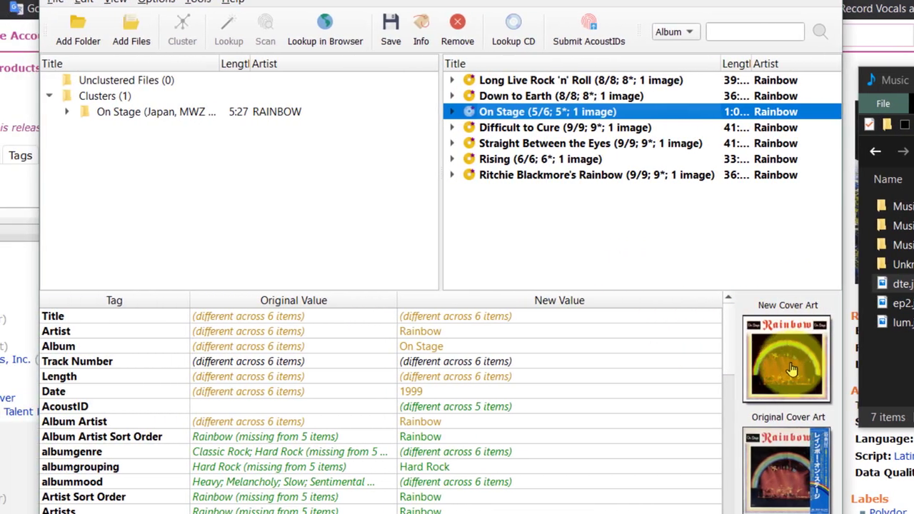
click(451, 112)
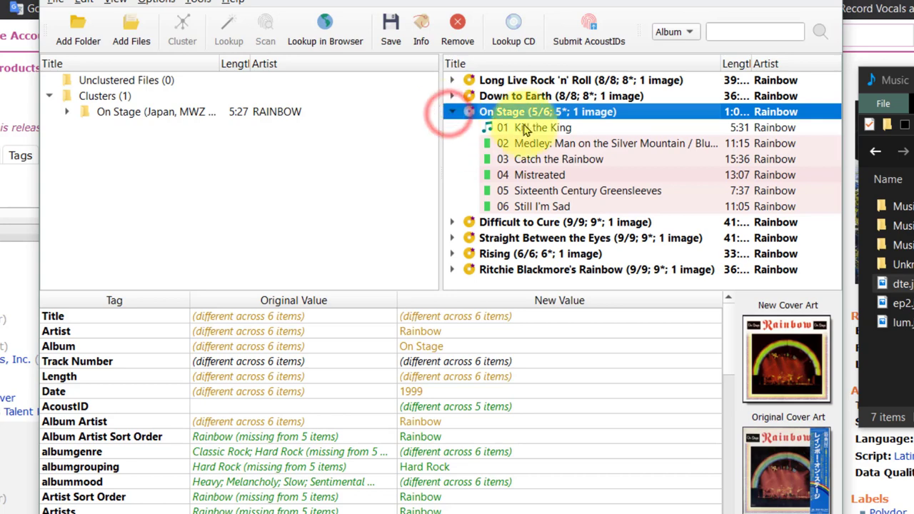
click(134, 116)
drag(127, 127, 530, 139)
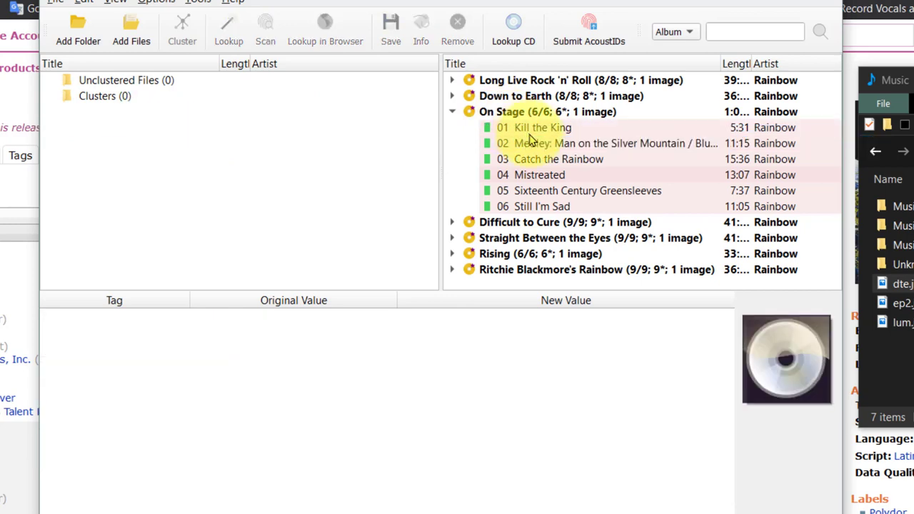
click(506, 113)
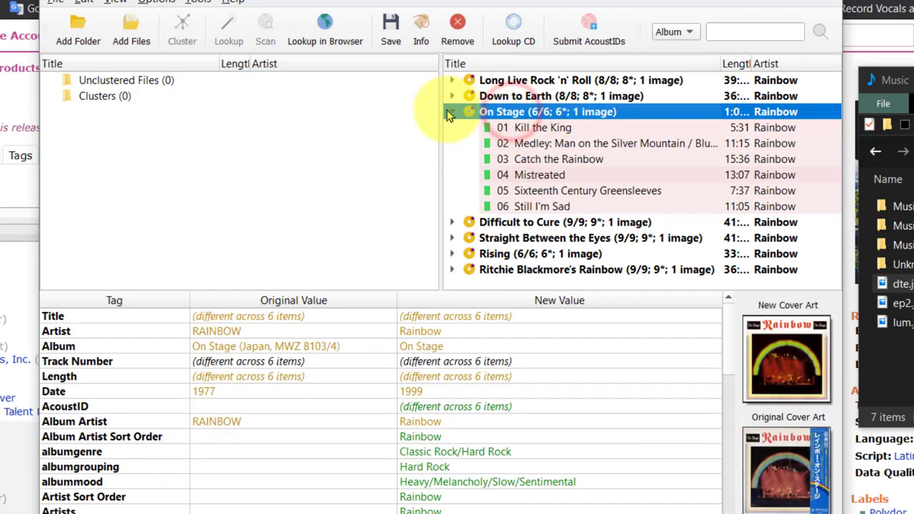
click(450, 113)
Check the cover of Difficult to Cure and switch Straight Between the Eyes to its 1994 US CD version 800 028-2.
click(493, 129)
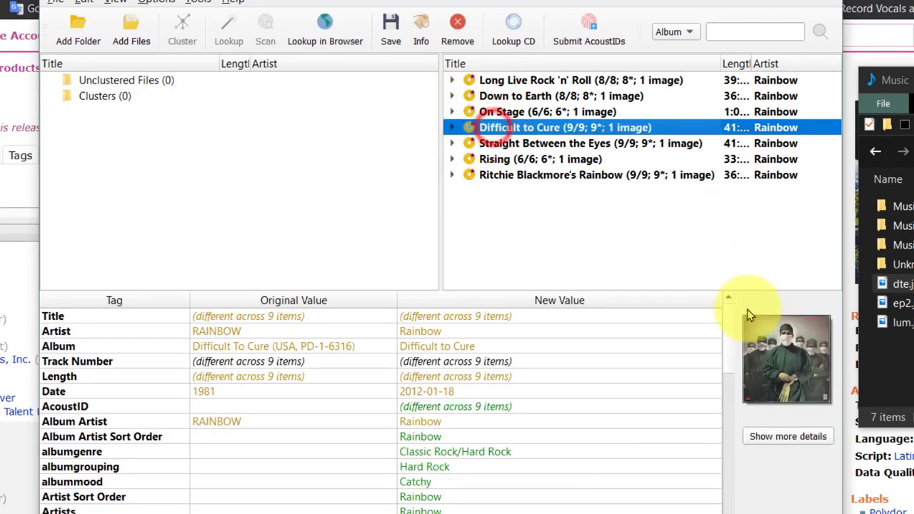
click(485, 144)
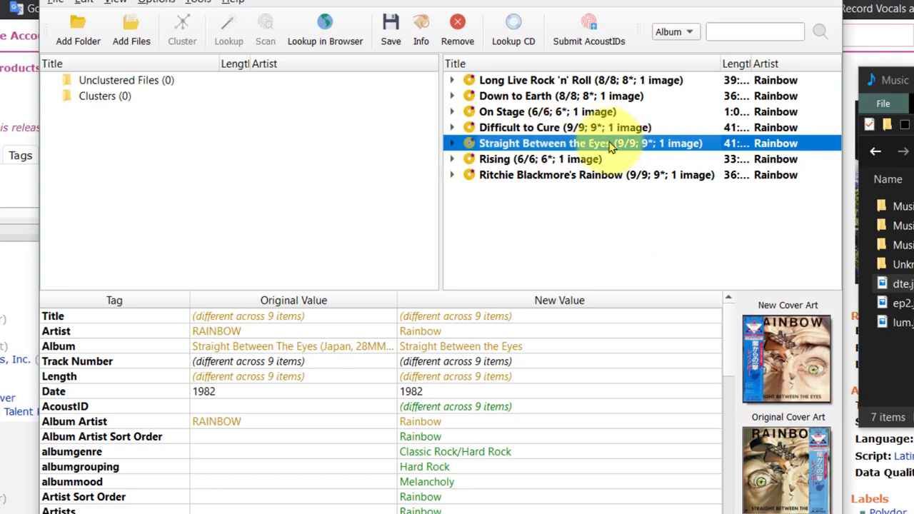
click(451, 143)
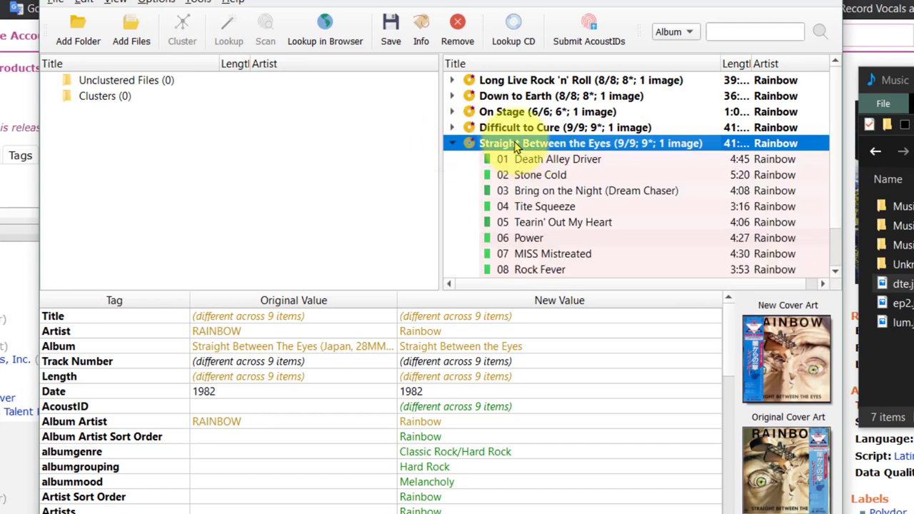
click(539, 188)
click(524, 144)
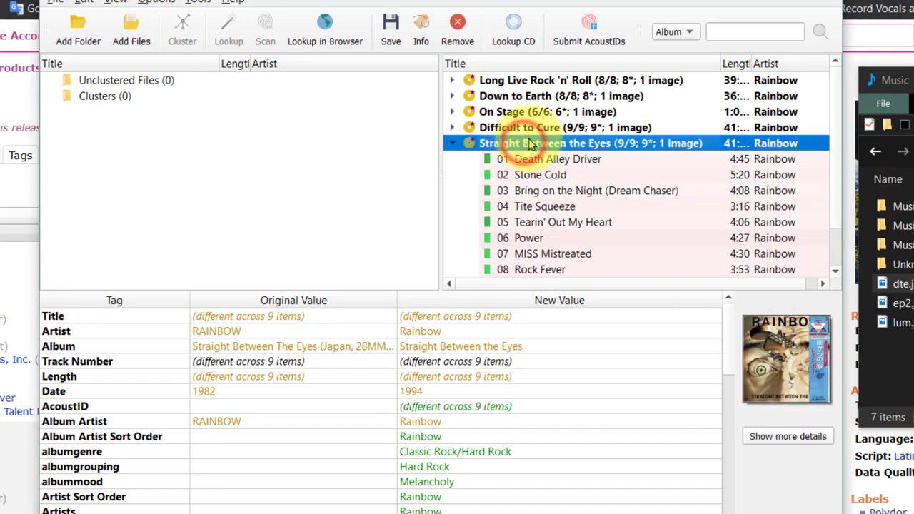
Look up Straight Between the Eyes on the MusicBrainz website and open the list of all its versions.
right_click(531, 143)
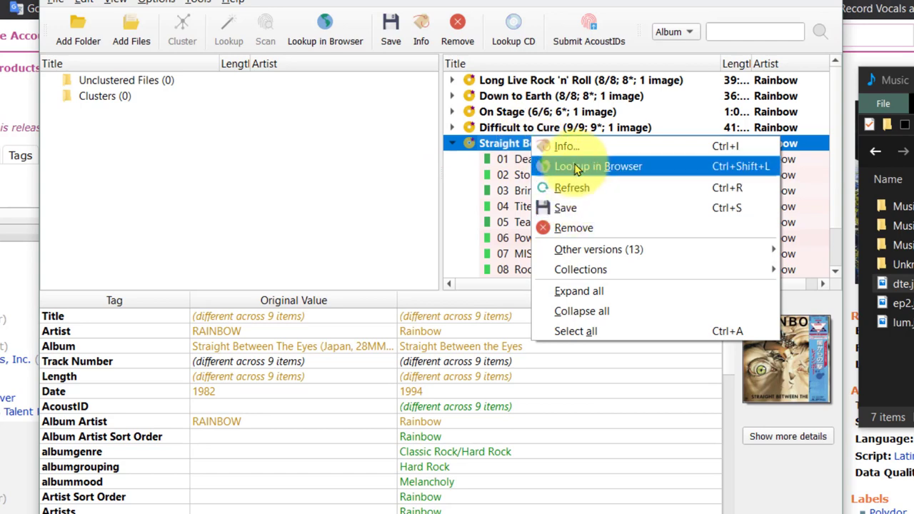
click(575, 166)
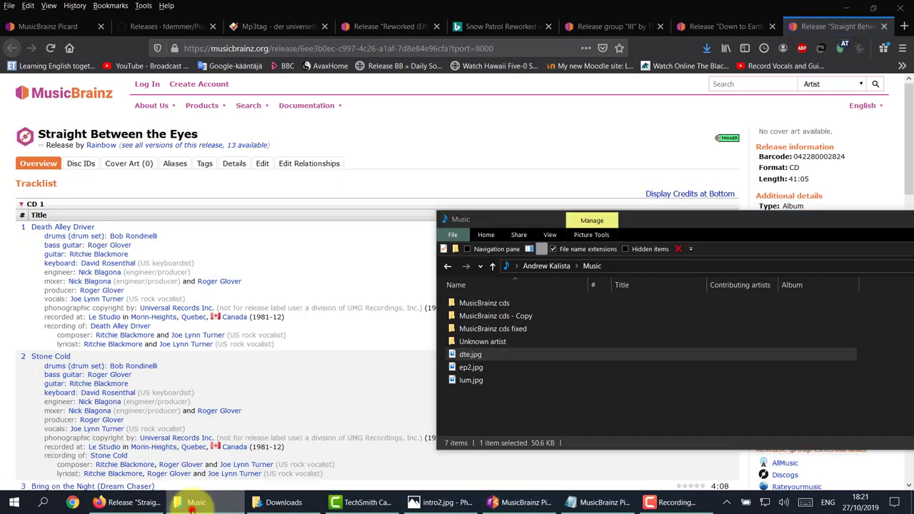
click(191, 502)
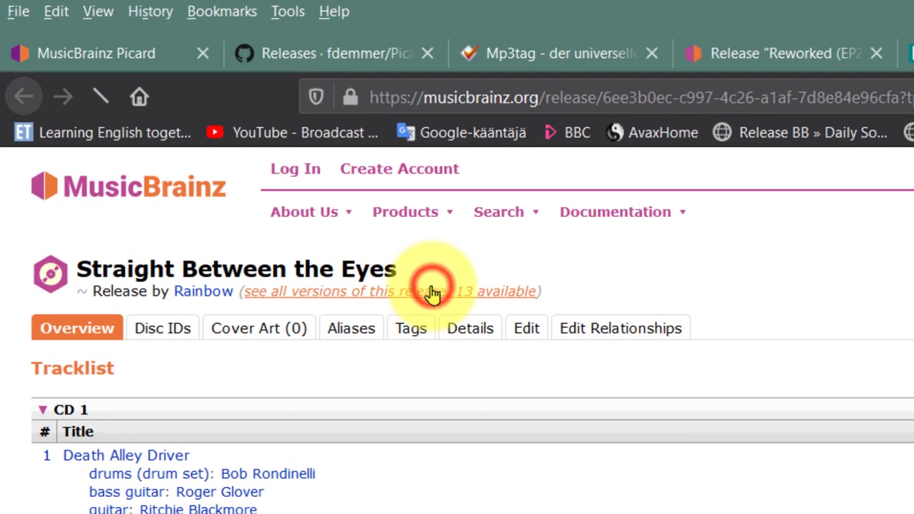
click(215, 145)
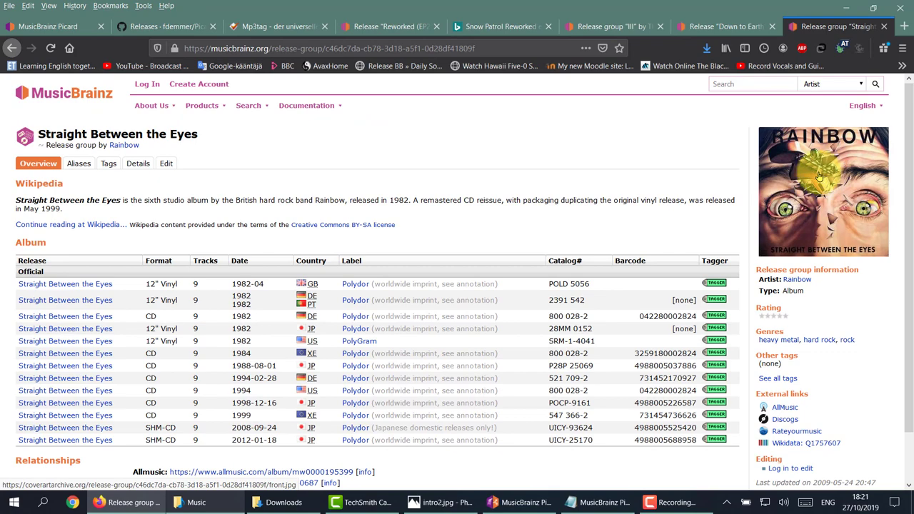
Save the Straight Between the Eyes cover image from the release group page in the Music folder as eyes.
click(819, 174)
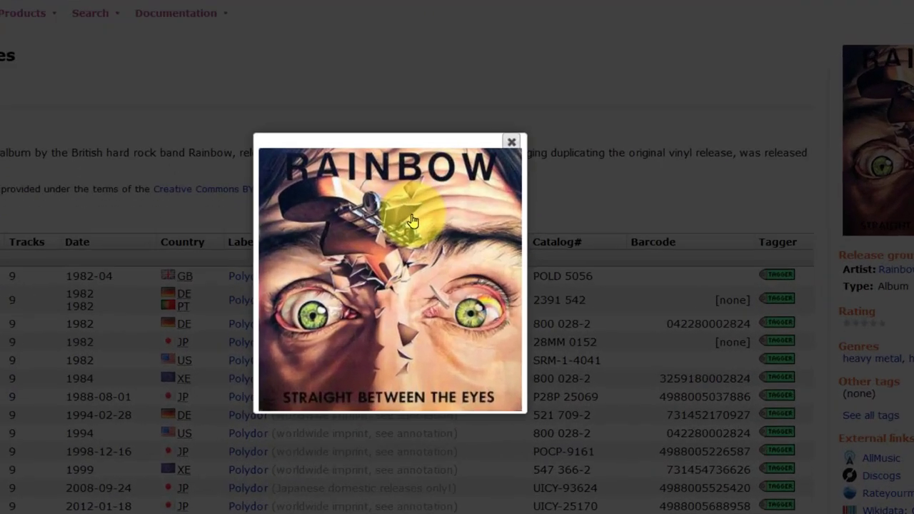
right_click(464, 244)
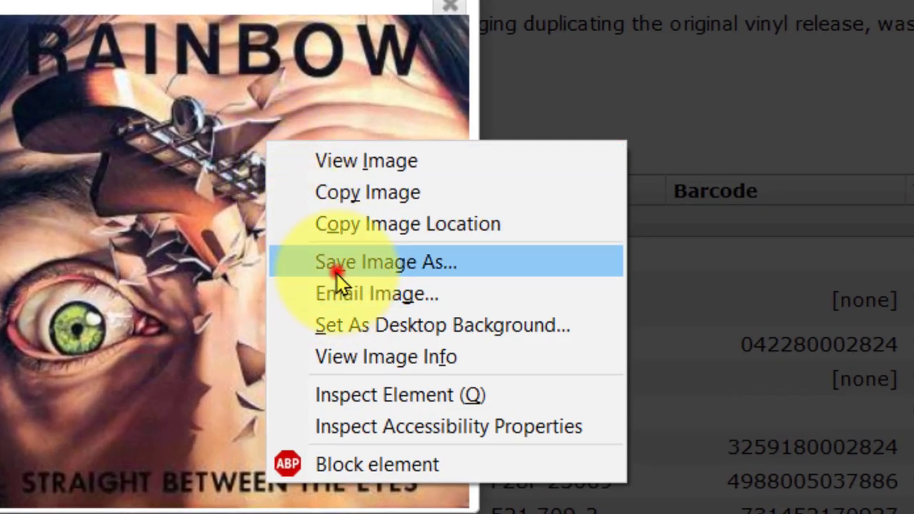
click(333, 250)
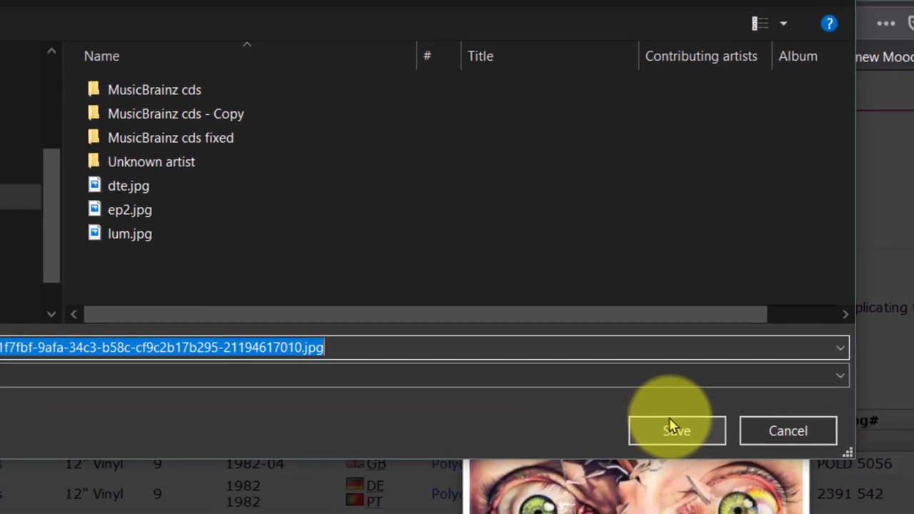
click(671, 428)
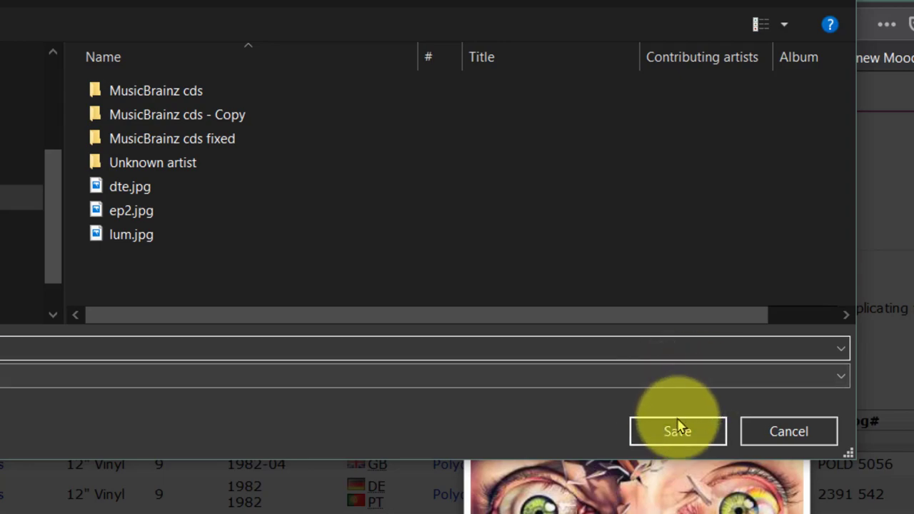
click(674, 430)
click(791, 294)
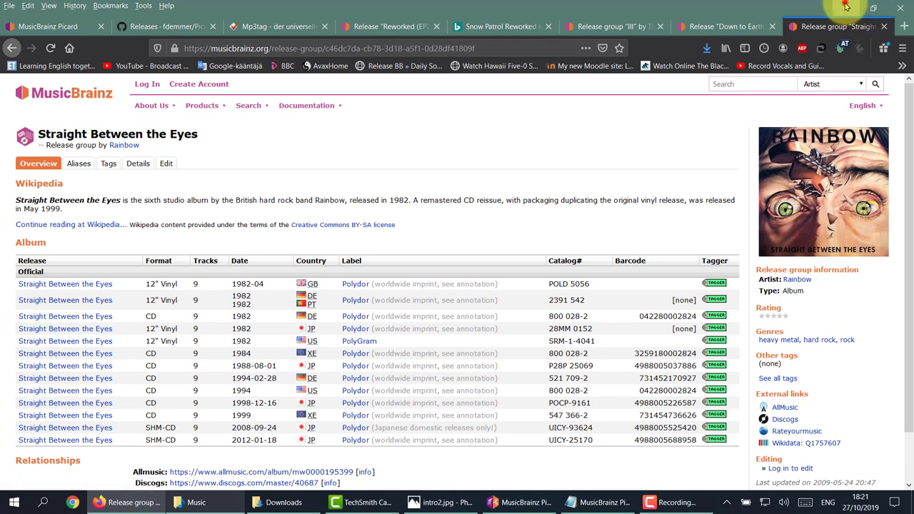
Return to MusicBrainz Picard and replace the Straight Between the Eyes cover art with eyes.jpg from the Music folder.
click(845, 7)
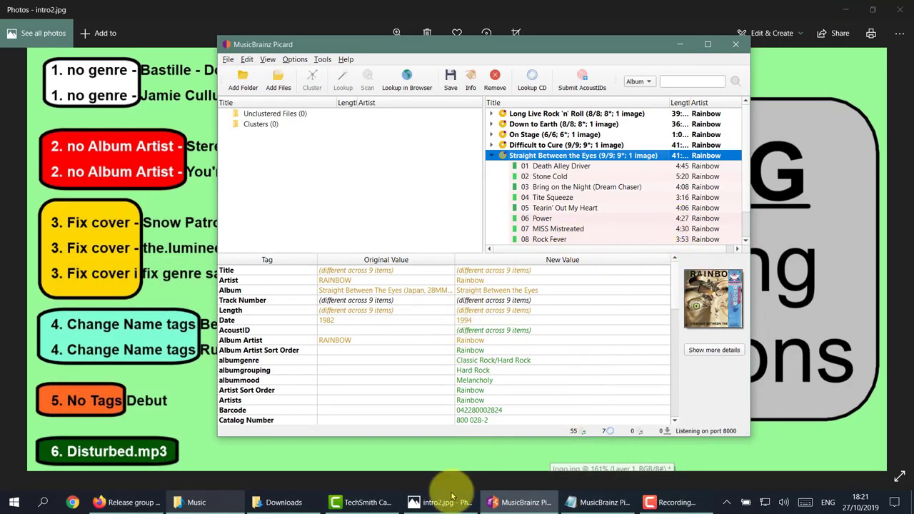
click(214, 504)
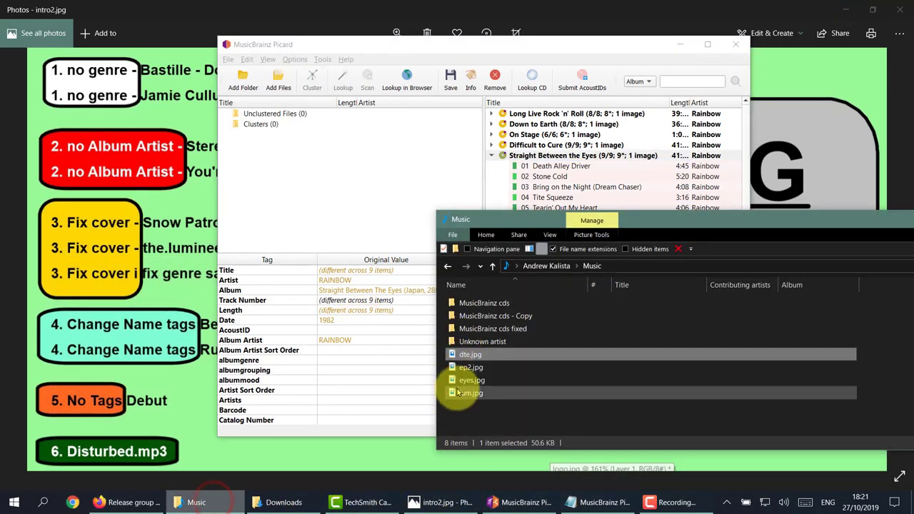
drag(639, 214, 821, 50)
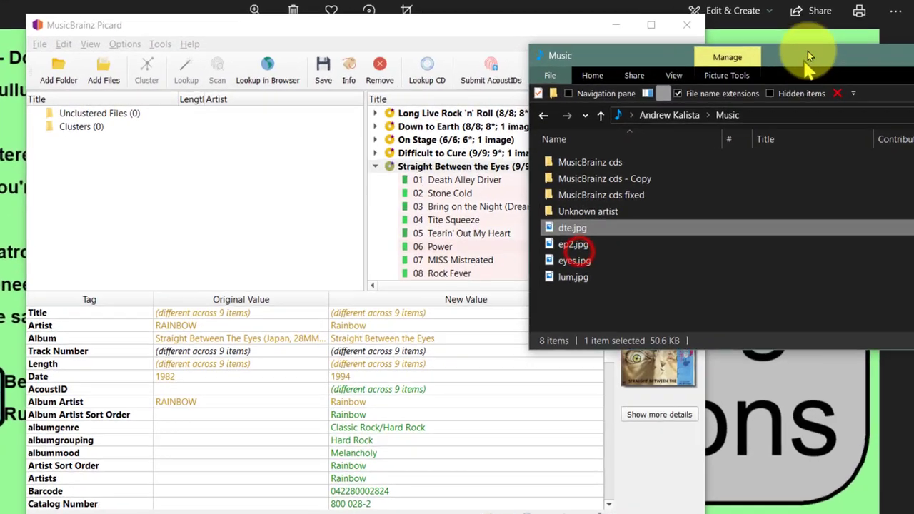
click(539, 246)
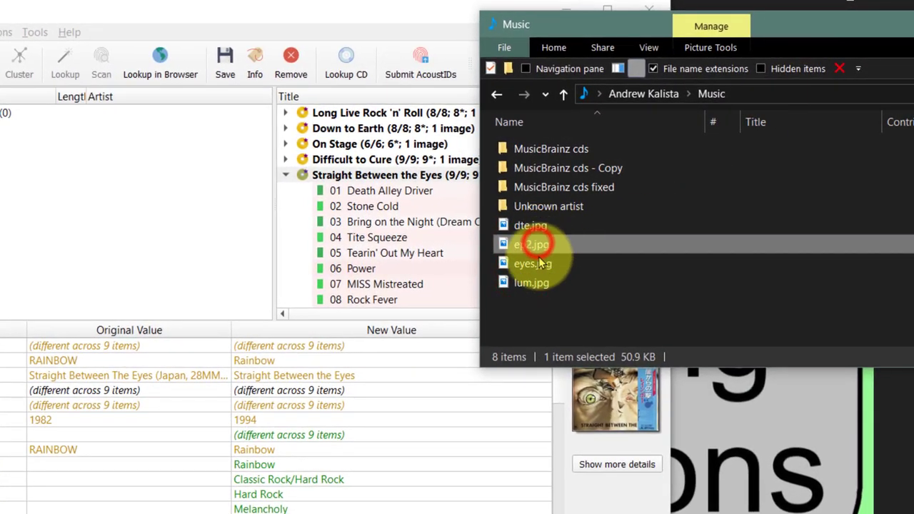
click(545, 262)
drag(542, 263, 615, 400)
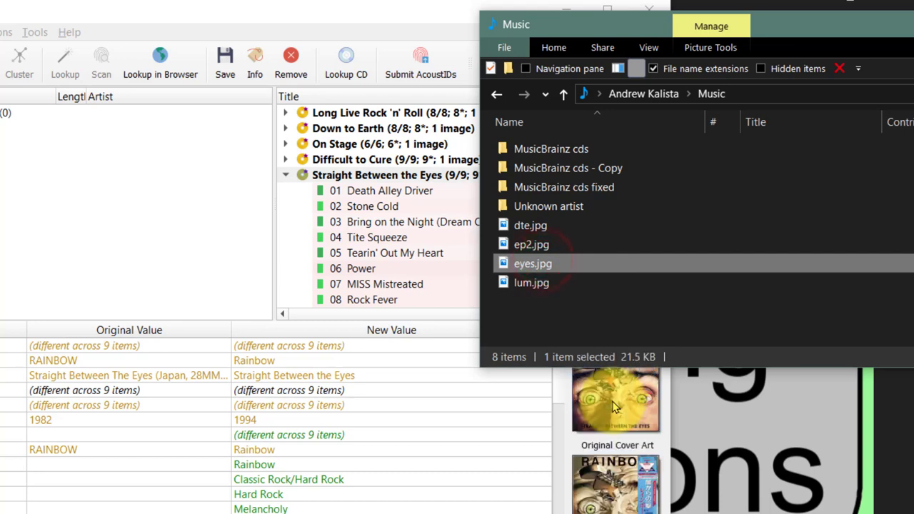
click(87, 190)
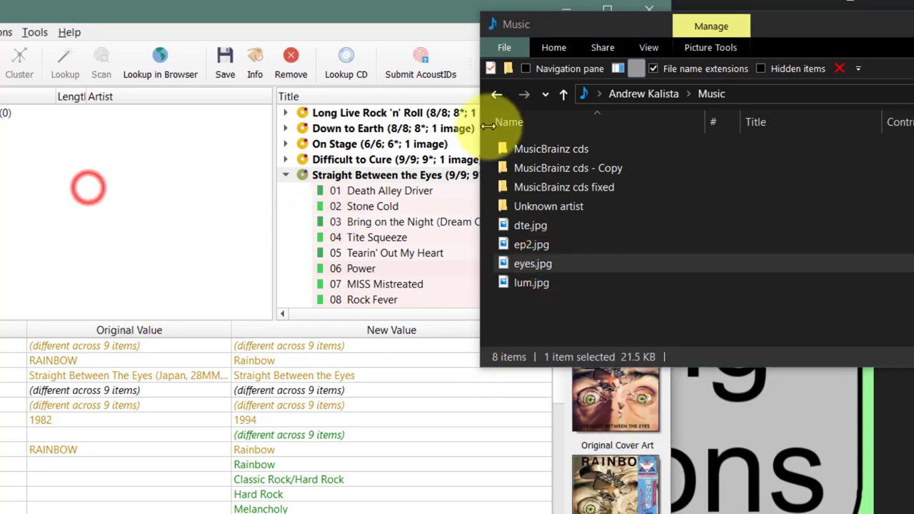
drag(805, 22, 725, 125)
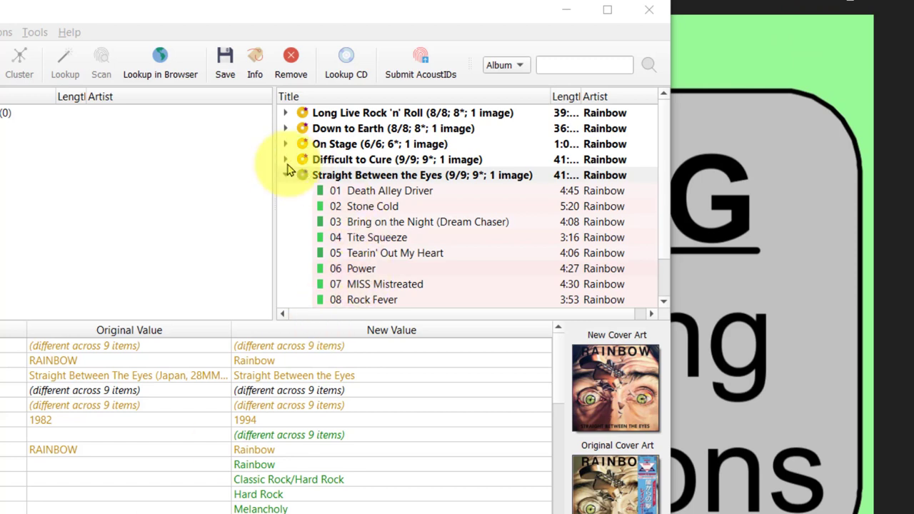
click(353, 175)
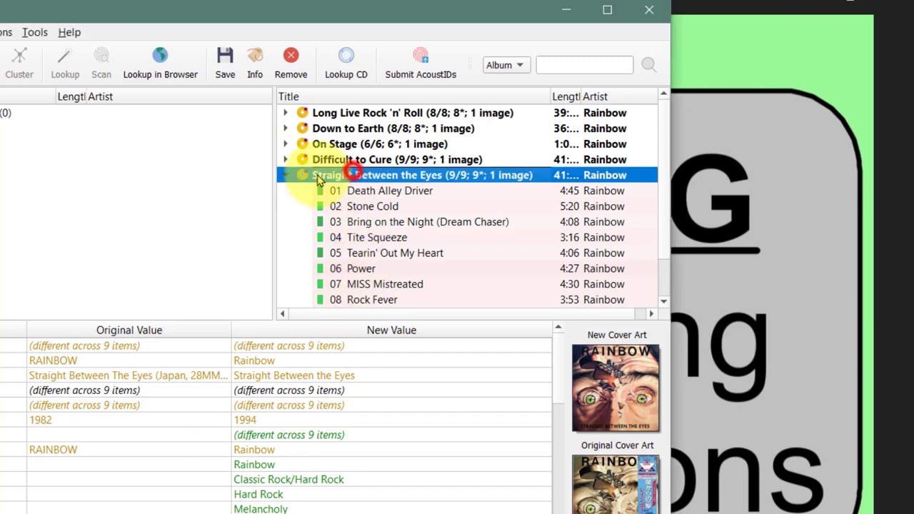
Check the cover art of Stone Cold in Straight Between the Eyes, then of the Rising and Ritchie Blackmore's Rainbow albums.
click(364, 205)
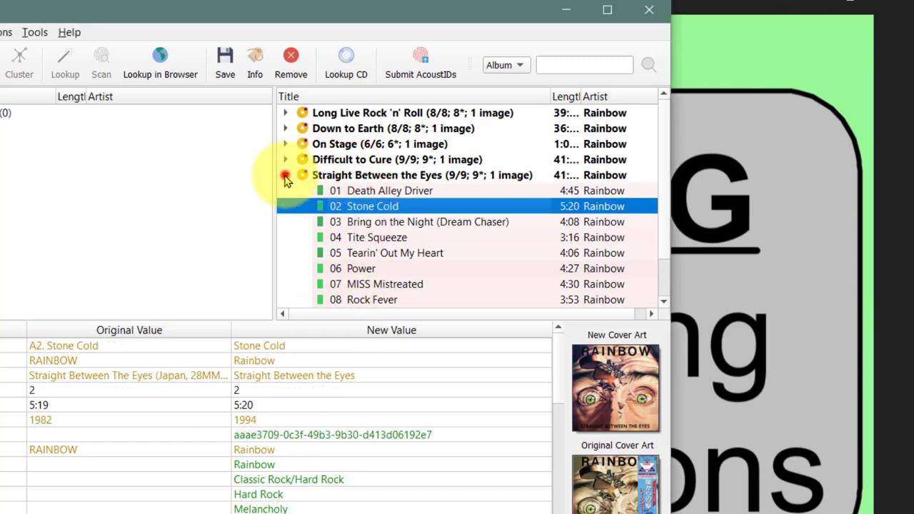
click(285, 175)
click(328, 191)
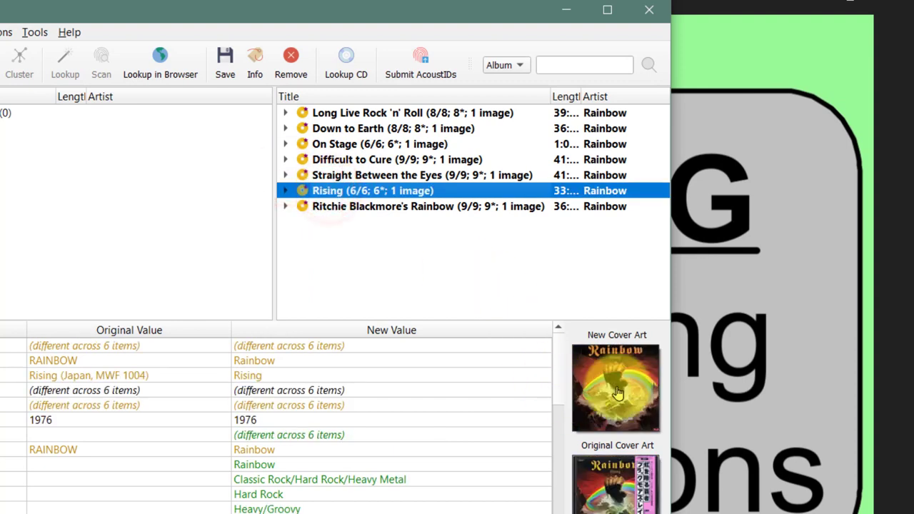
click(285, 207)
click(350, 207)
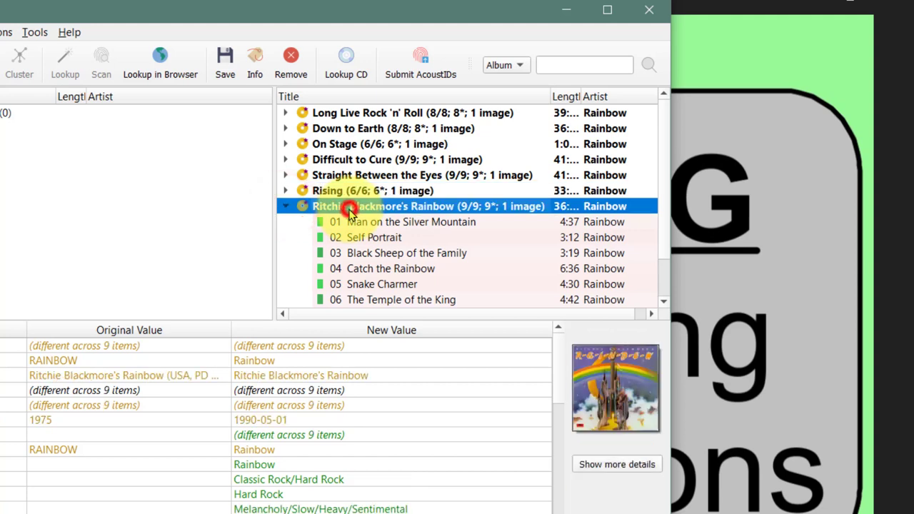
click(284, 207)
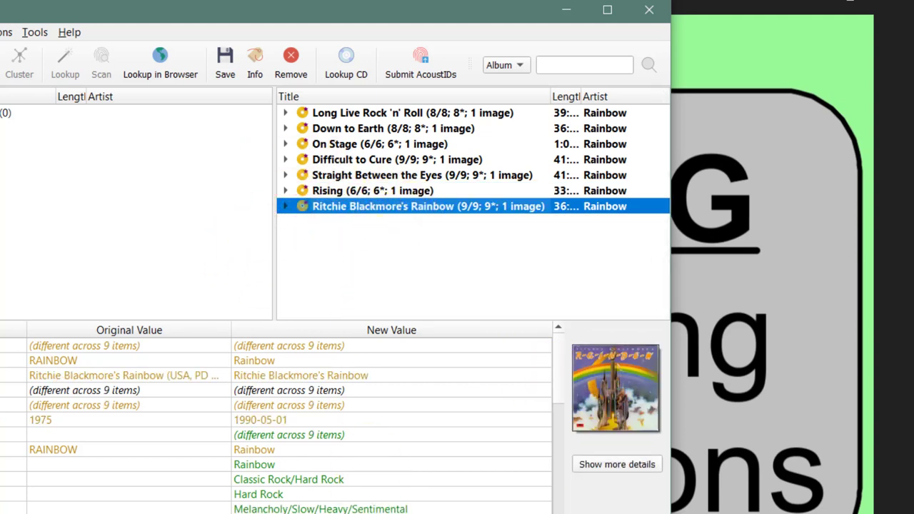
Switch to File Explorer and examine the original On Stage files in the Rainbow folder inside MusicBrainz cds.
click(336, 510)
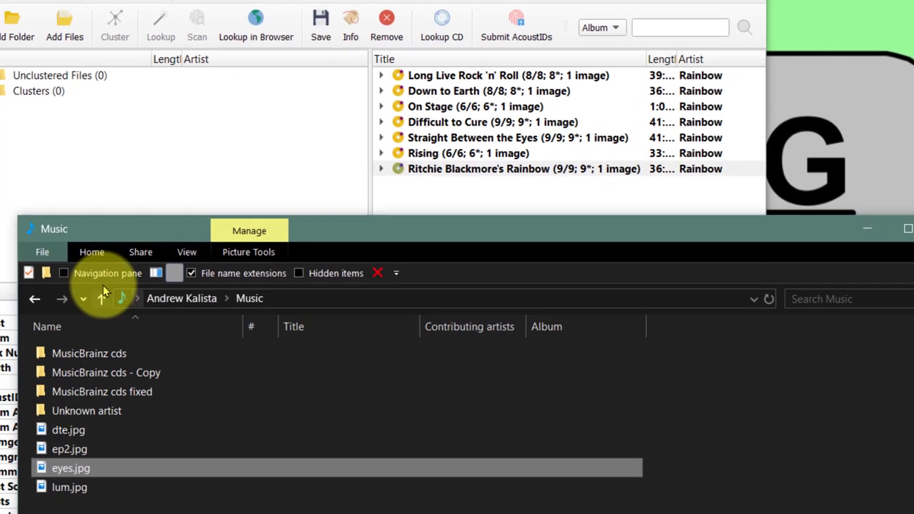
drag(313, 237, 354, 223)
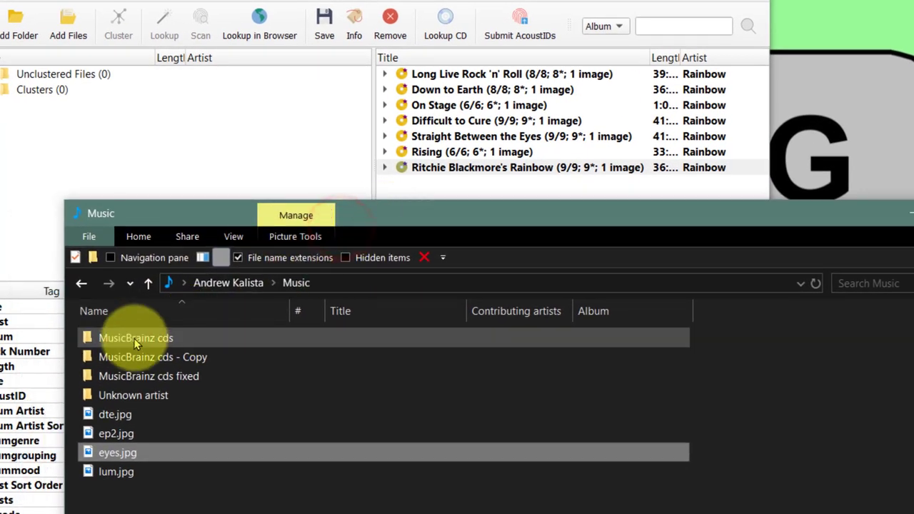
double_click(141, 337)
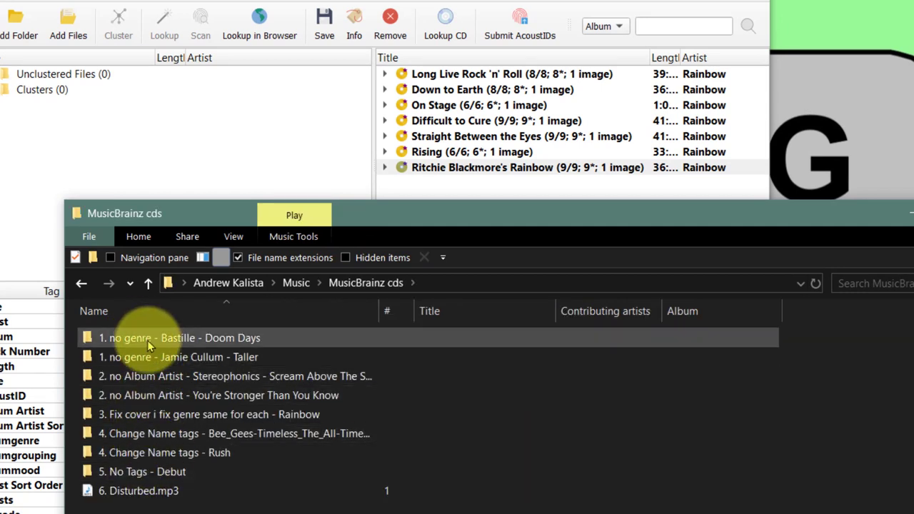
double_click(202, 414)
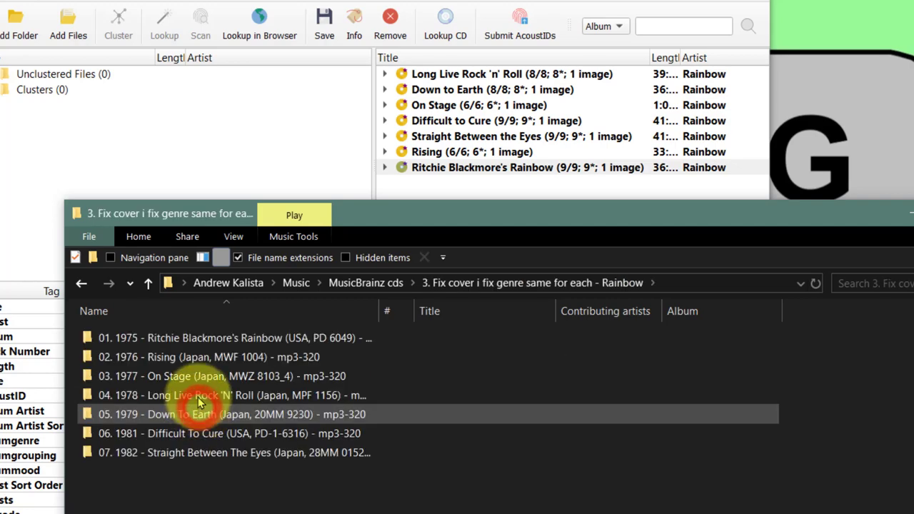
click(175, 376)
double_click(175, 376)
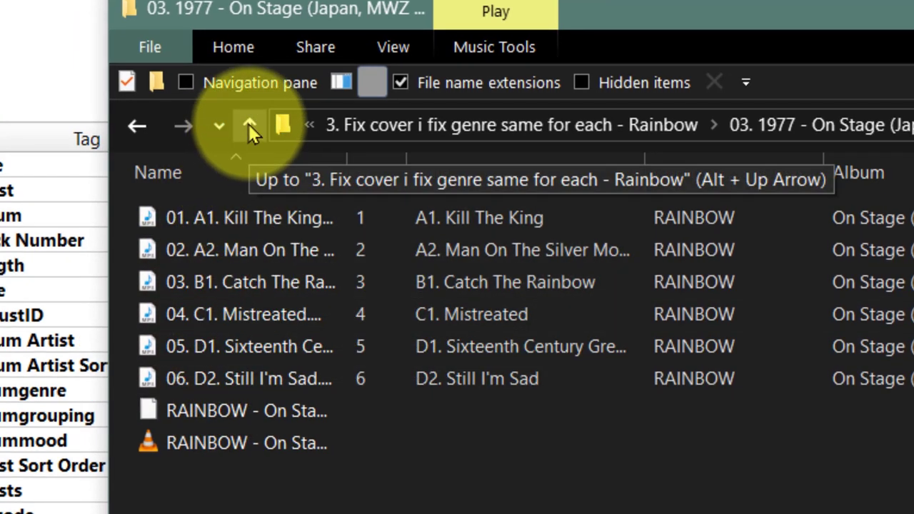
click(249, 125)
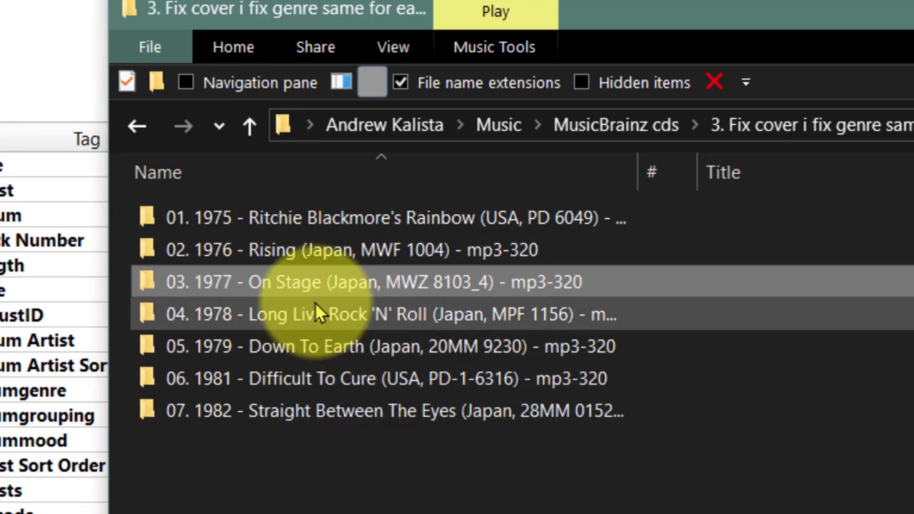
Show the MusicBrainz cds fixed folder in File Explorer and save all seven Rainbow albums from MusicBrainz Picard.
click(246, 127)
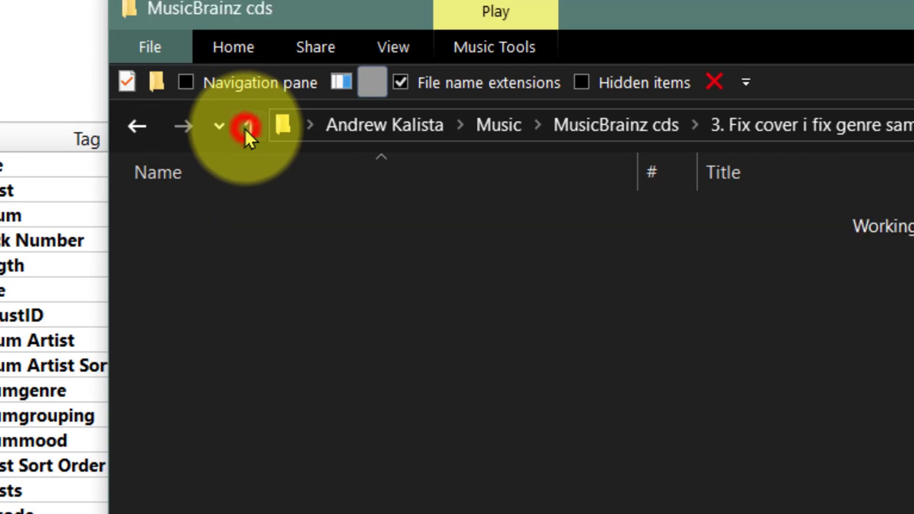
click(246, 127)
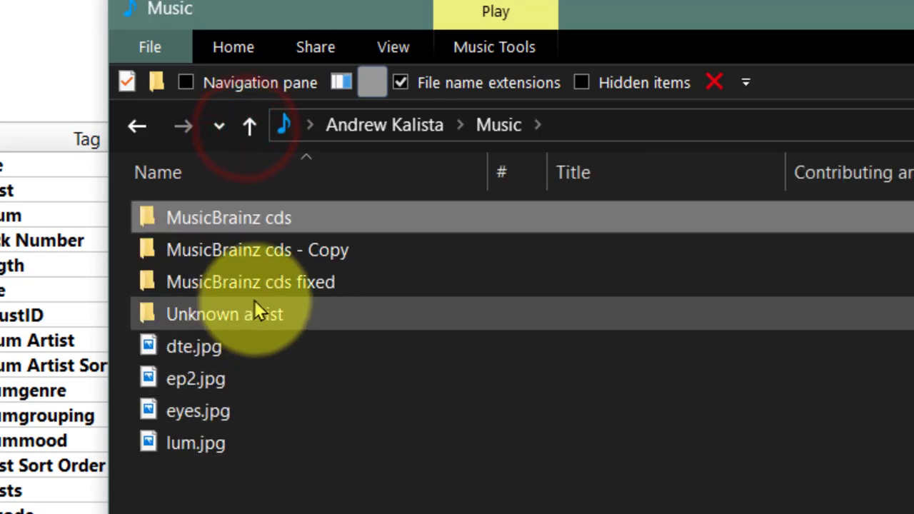
double_click(261, 280)
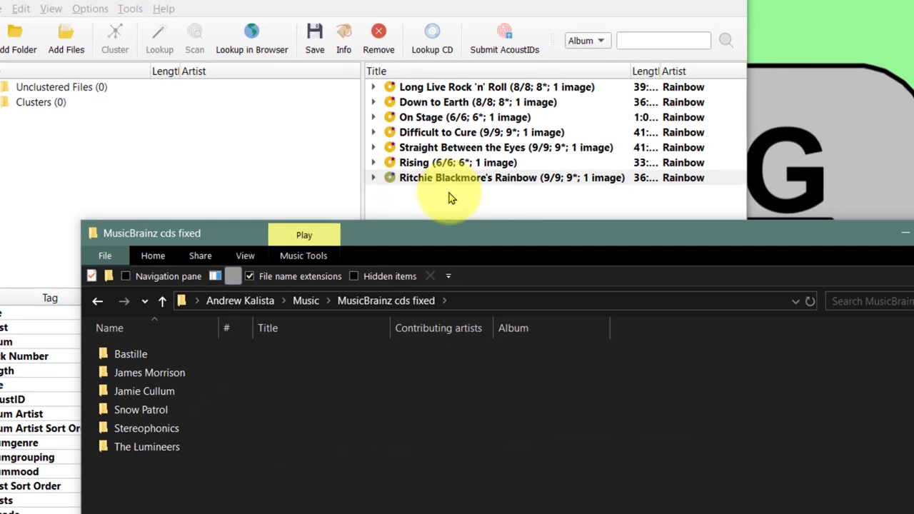
drag(450, 197, 426, 89)
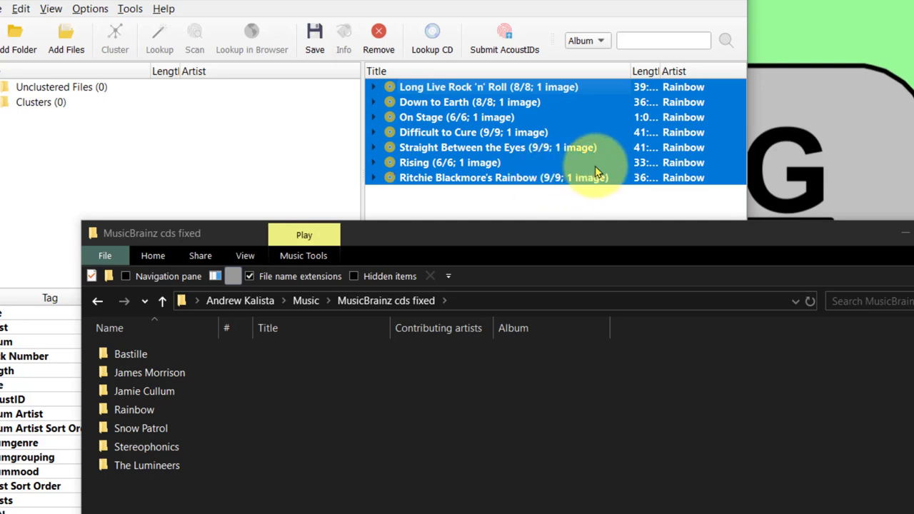
Inspect the saved Rainbow album folders, fit the Name column to the full album names and open Straight Between the Eyes.
double_click(136, 410)
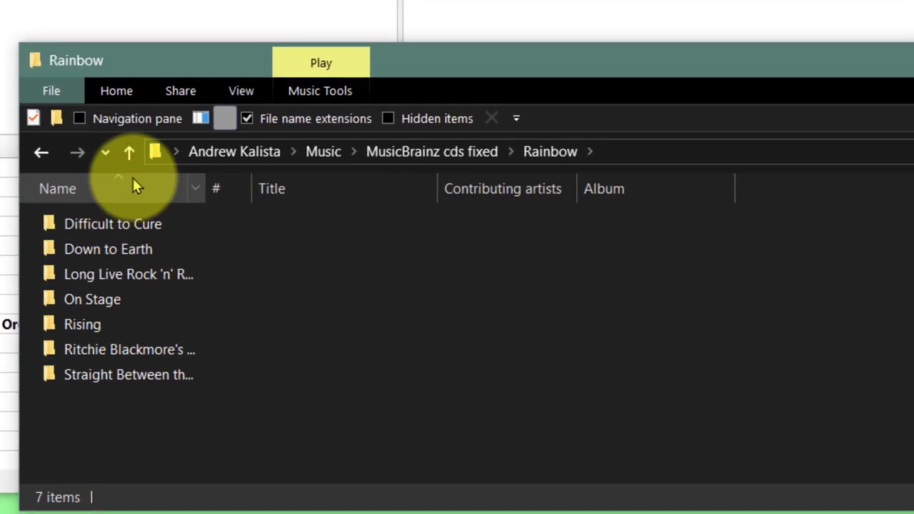
click(143, 217)
double_click(99, 299)
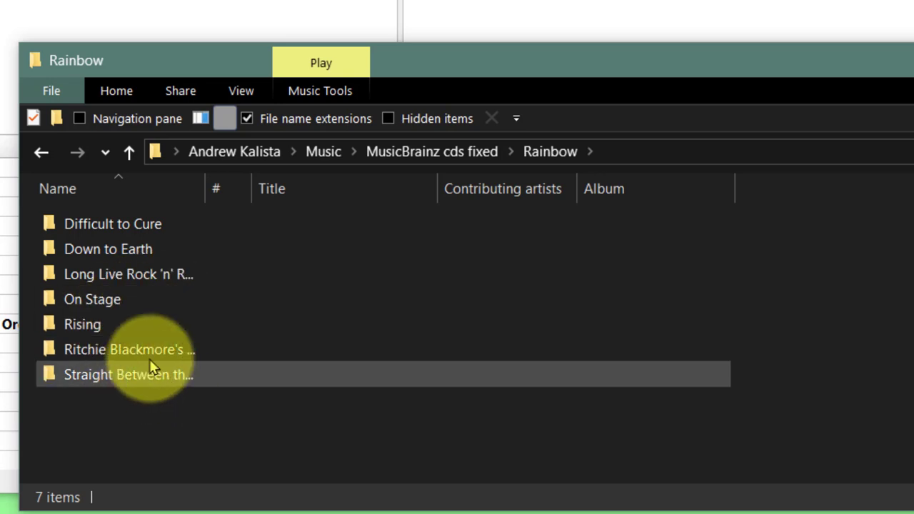
double_click(206, 187)
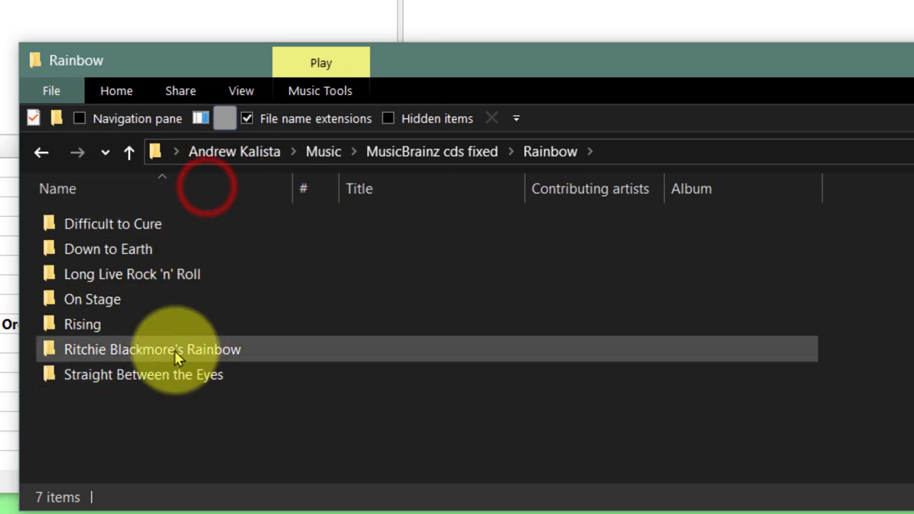
double_click(151, 378)
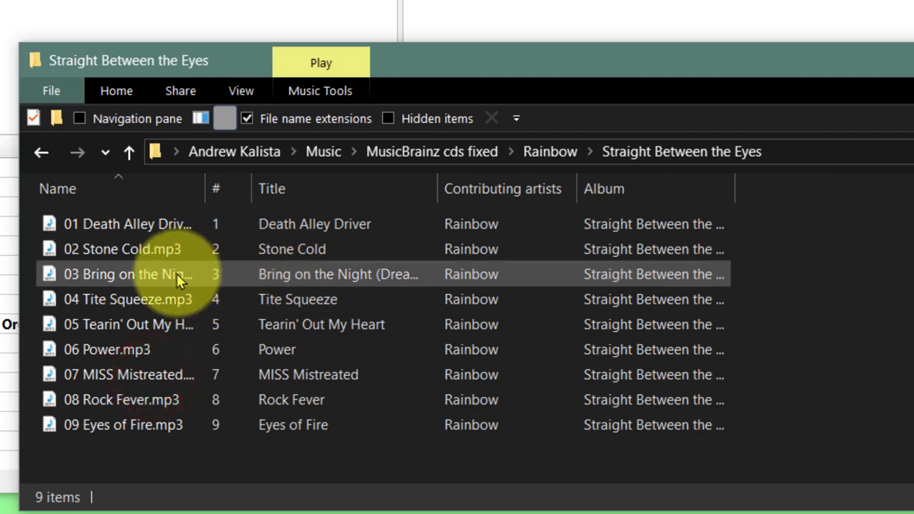
Play track 03 Bring on the Night to check its embedded cover, then pause it and close the media player.
double_click(131, 266)
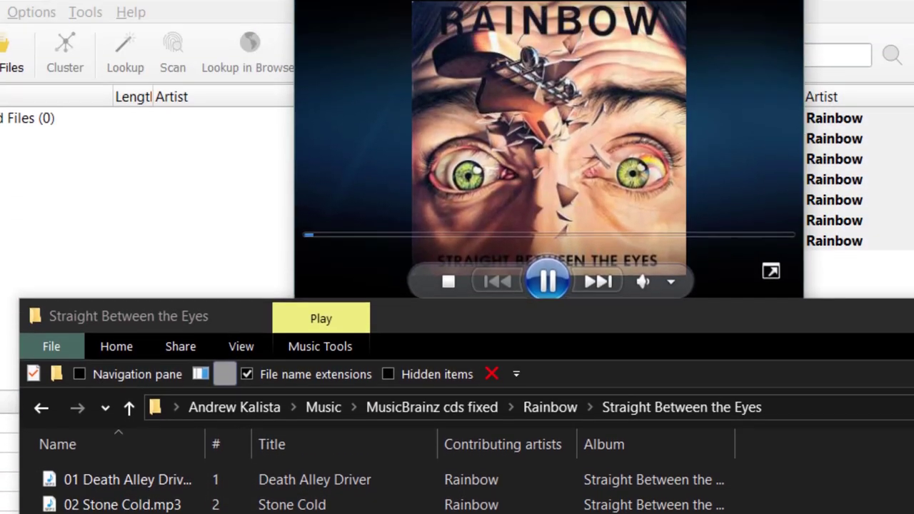
click(547, 24)
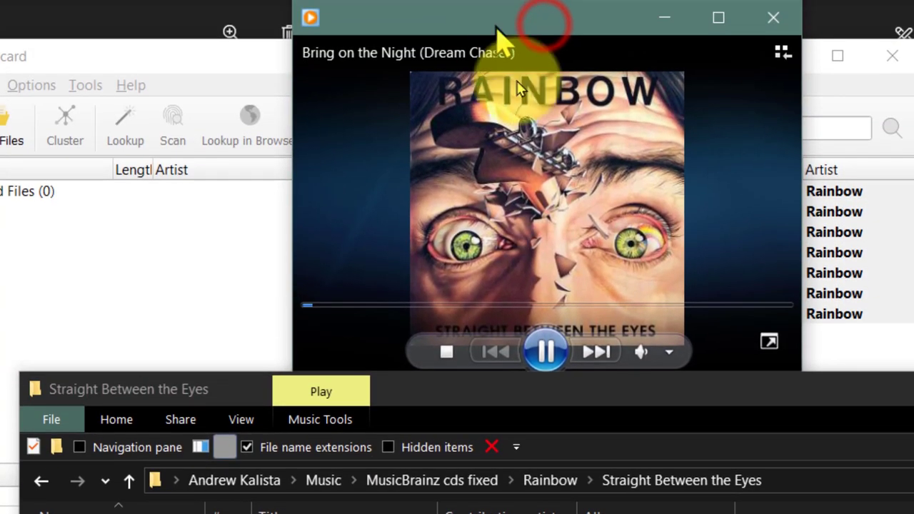
click(544, 352)
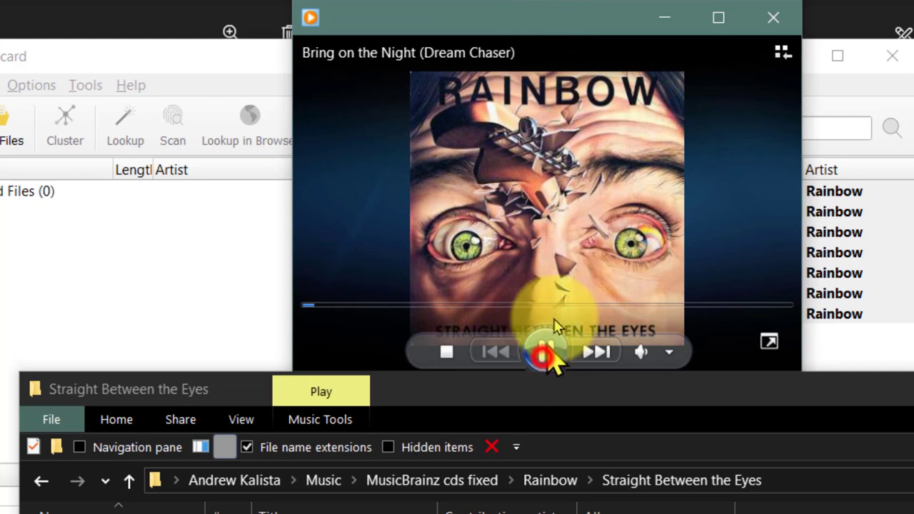
click(773, 23)
click(738, 3)
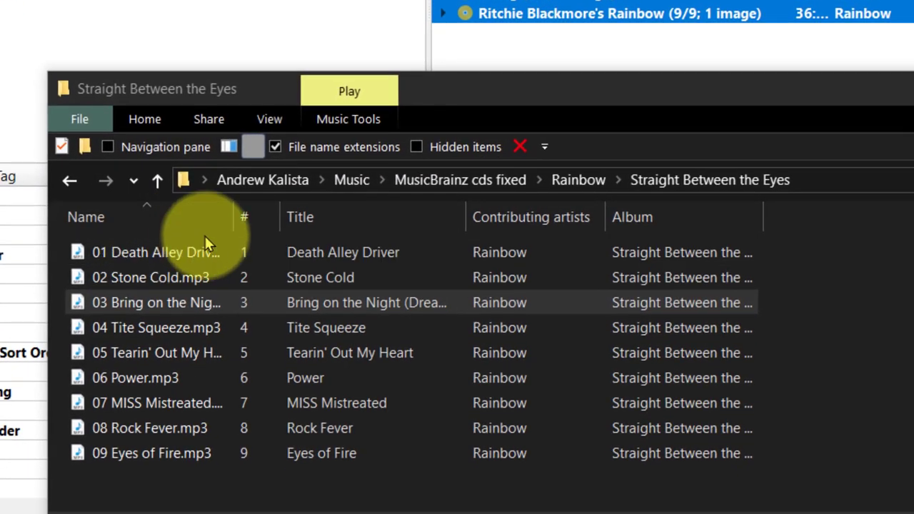
Show the Genre column for the Straight Between the Eyes files and return to the Rainbow folder.
right_click(127, 218)
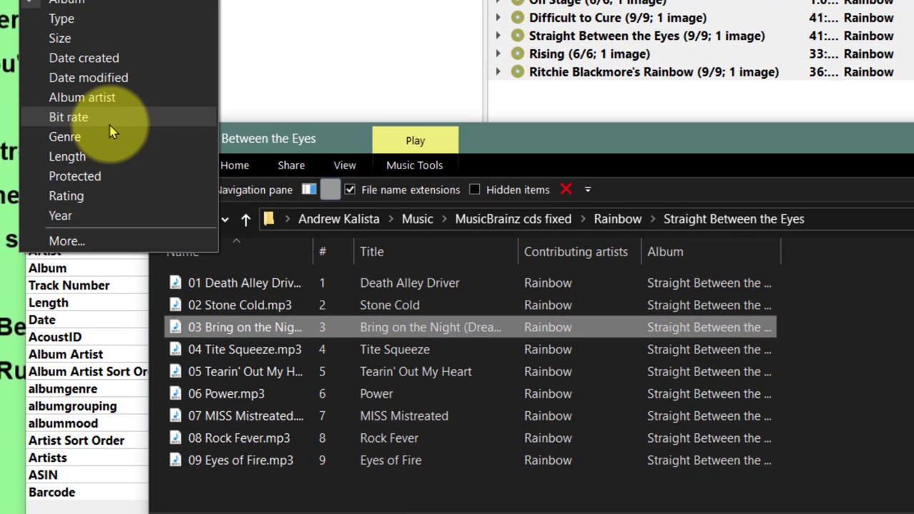
click(5, 90)
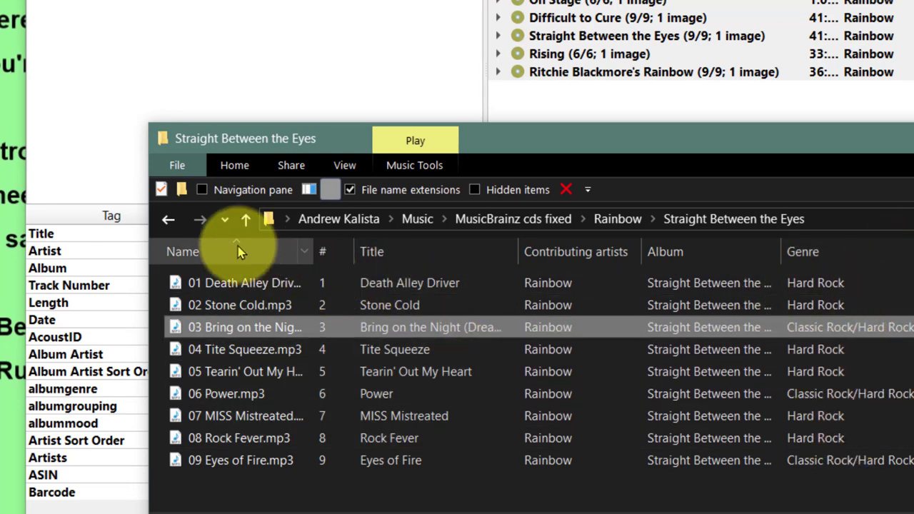
click(245, 219)
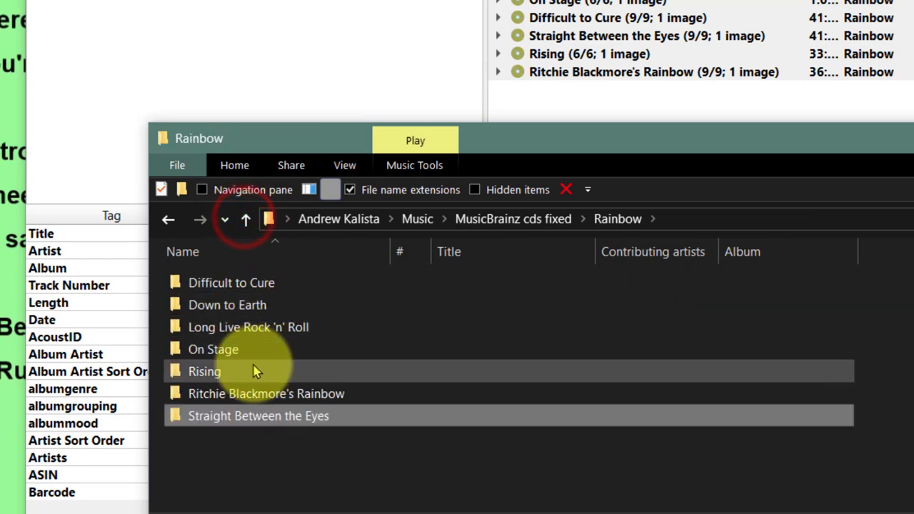
Show the Genre column in the On Stage folder, then return to the Rainbow folder and select its album folders.
click(218, 349)
double_click(217, 349)
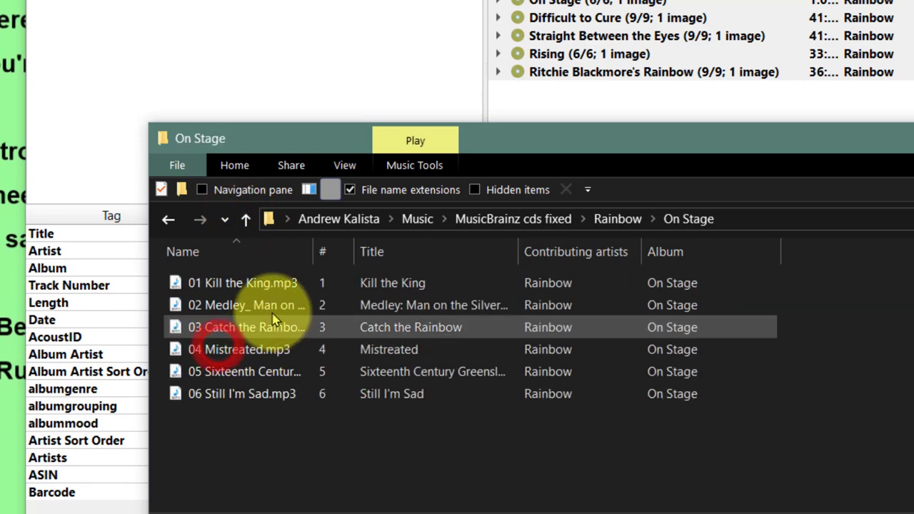
right_click(245, 254)
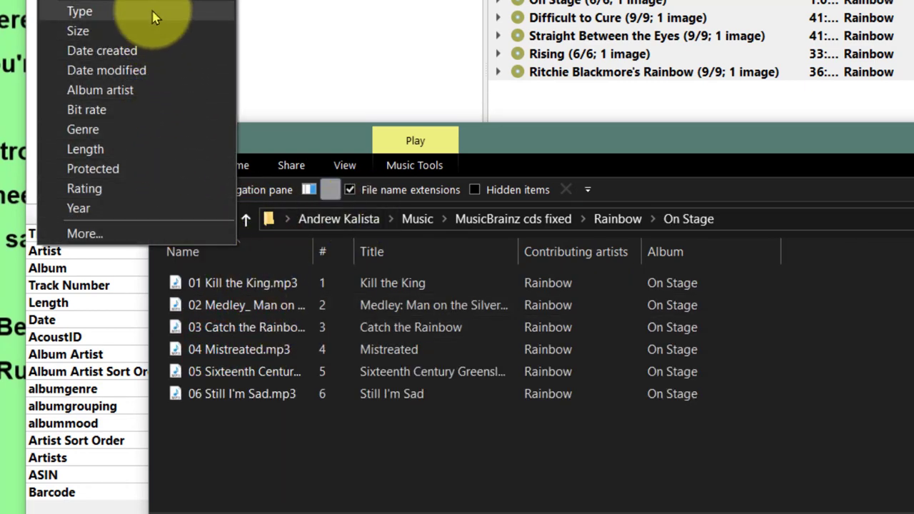
click(149, 130)
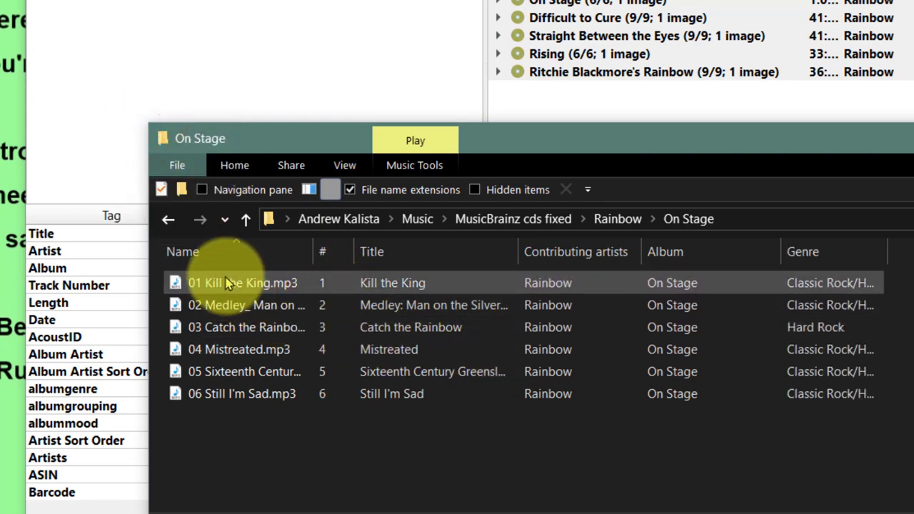
click(242, 220)
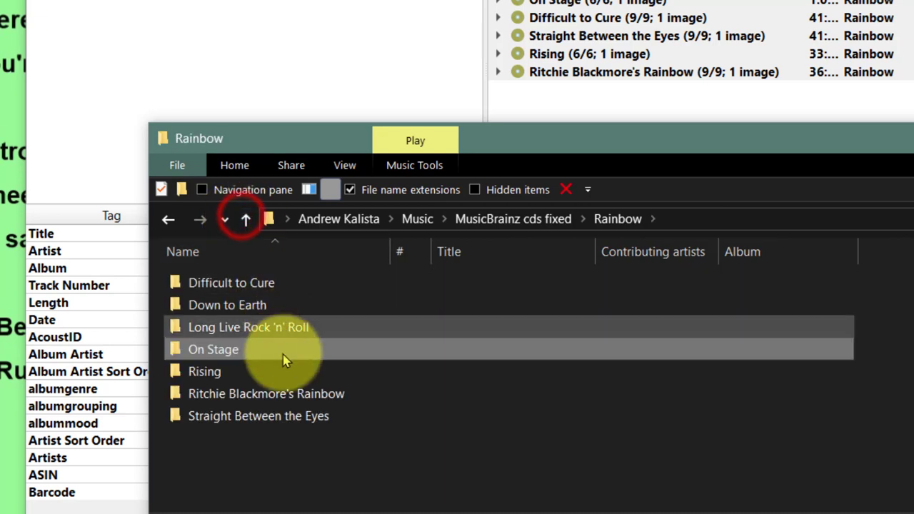
drag(273, 450, 227, 281)
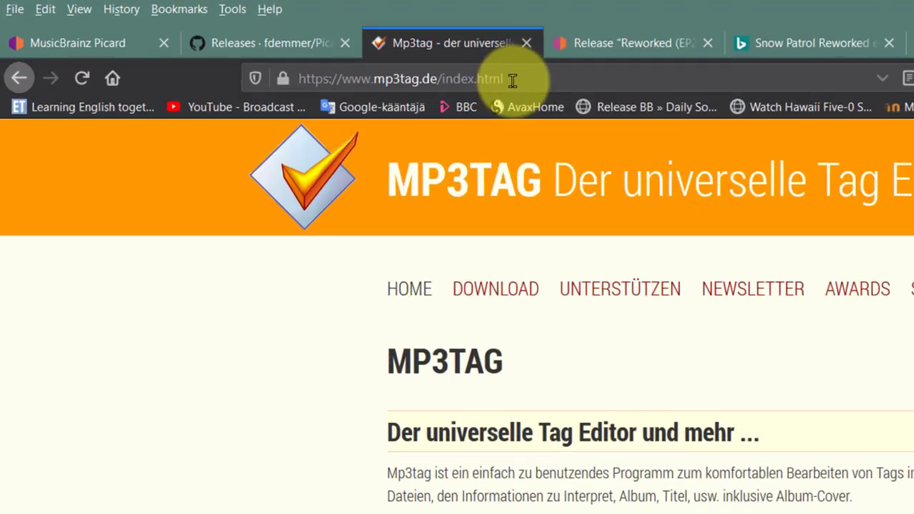
Download the Mp3tag installer mp3tagv299asetup.exe from the mp3tag.de download page in the browser.
drag(316, 47, 158, 42)
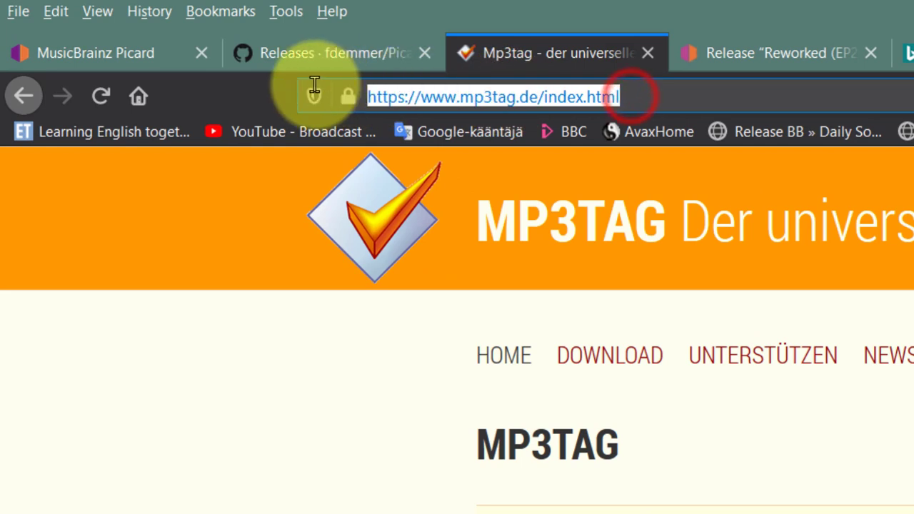
click(598, 360)
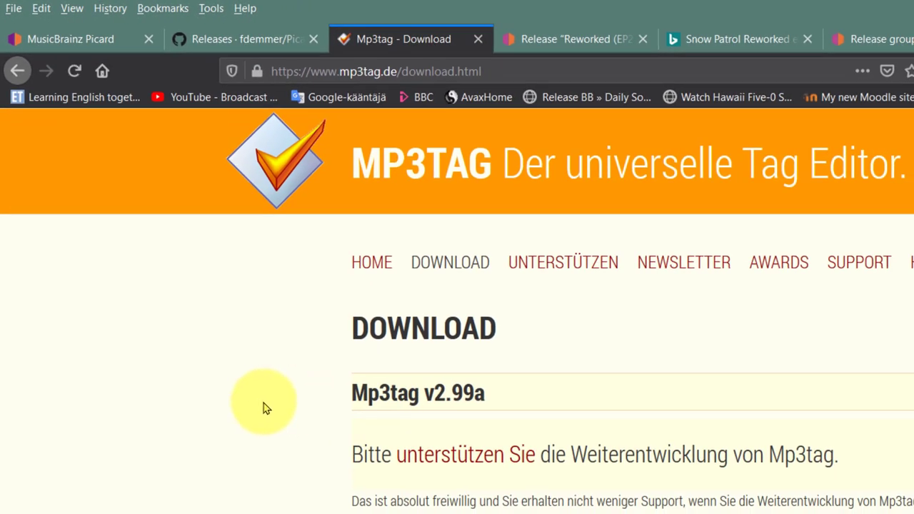
scroll(264, 407, down, 3)
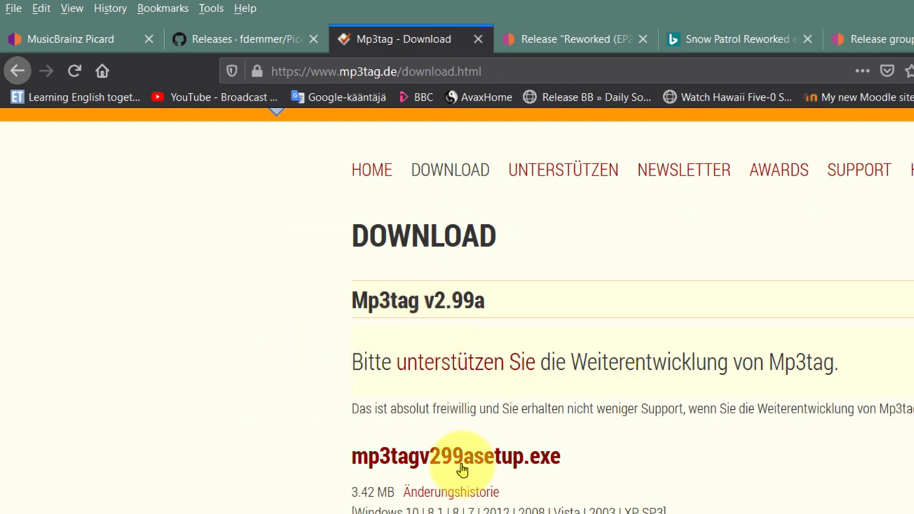
click(439, 454)
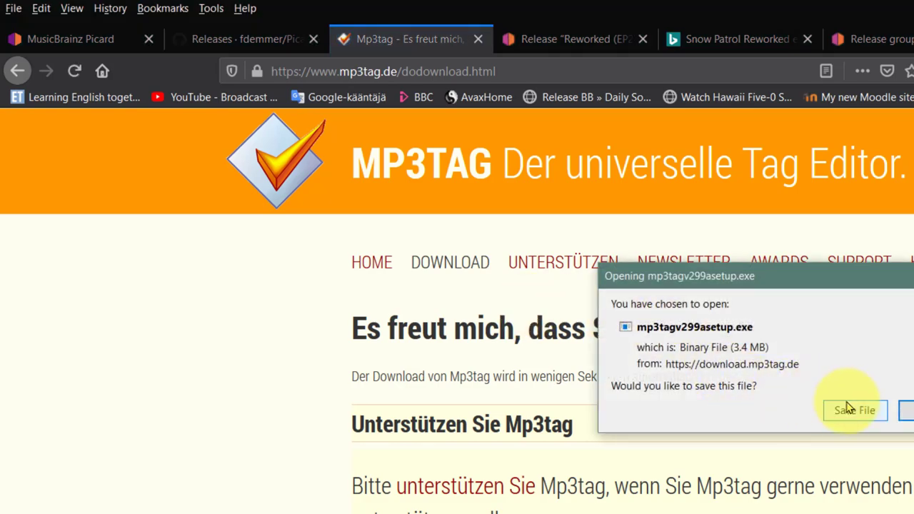
click(855, 410)
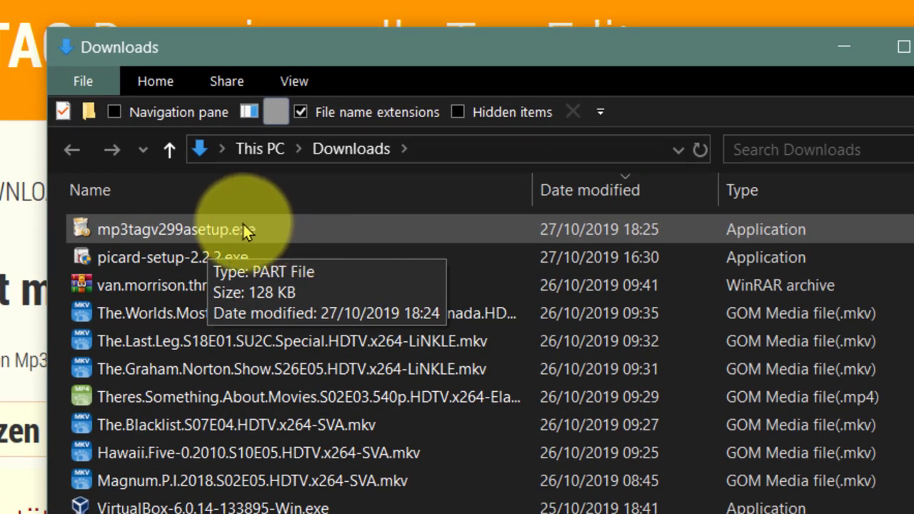
Install Mp3tag v2.99a from mp3tagv299asetup.exe as a Standard Installation with the Normal components and the Mp3tag Start Menu folder.
click(202, 229)
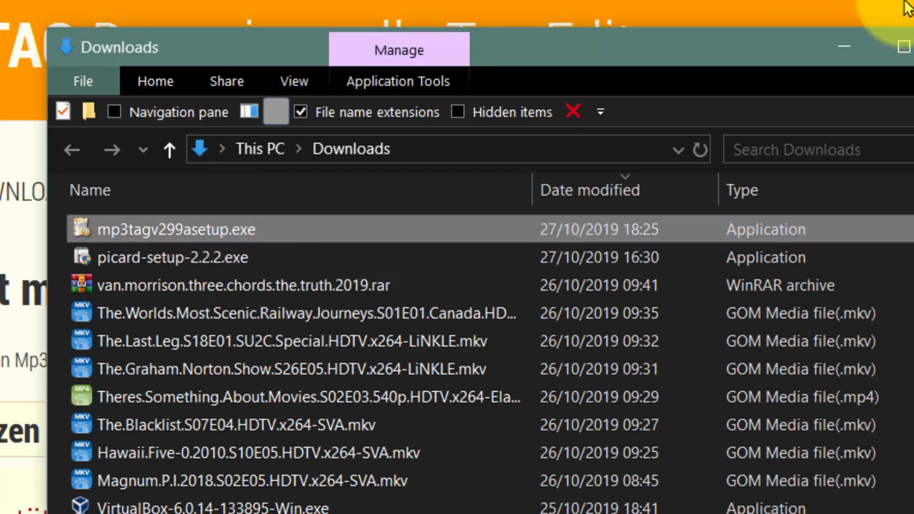
click(843, 47)
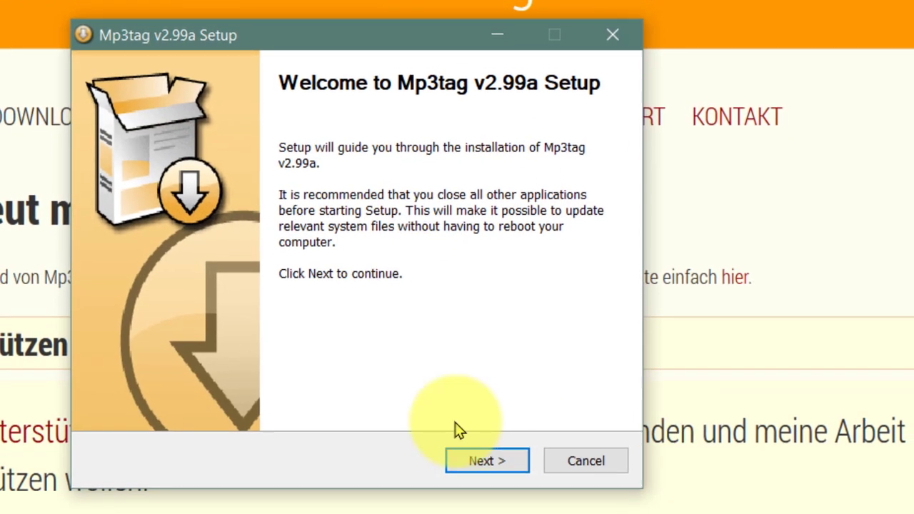
click(496, 462)
click(496, 462)
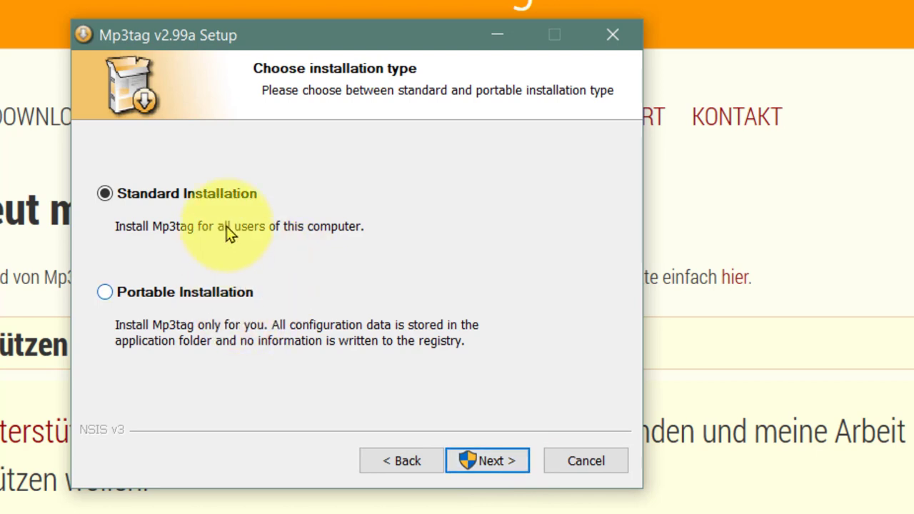
click(499, 456)
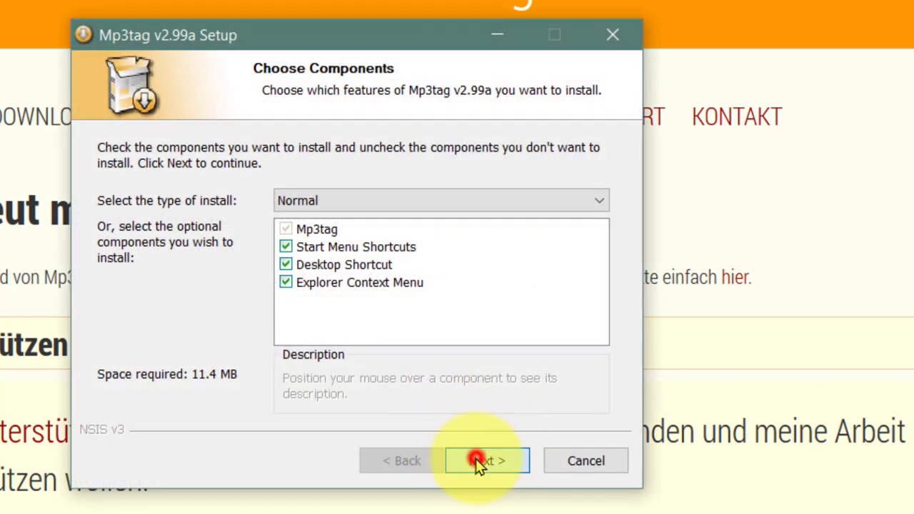
click(477, 460)
click(477, 460)
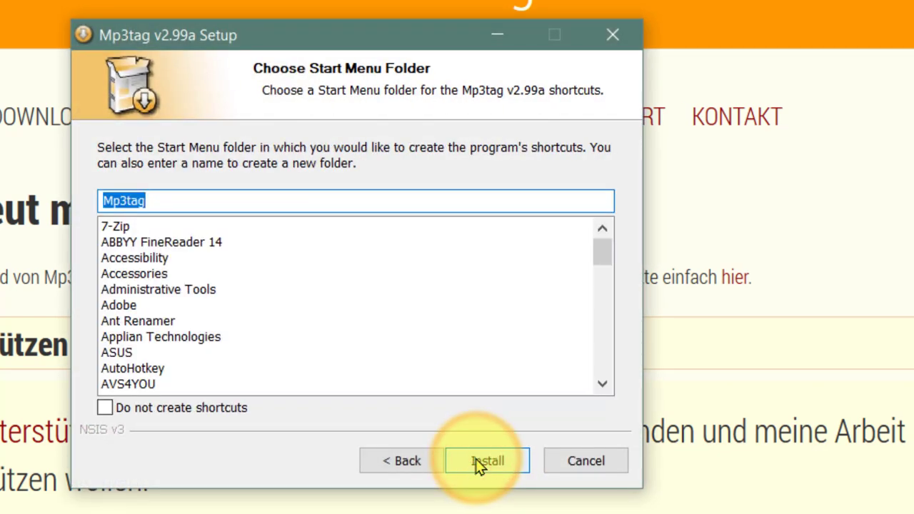
click(477, 461)
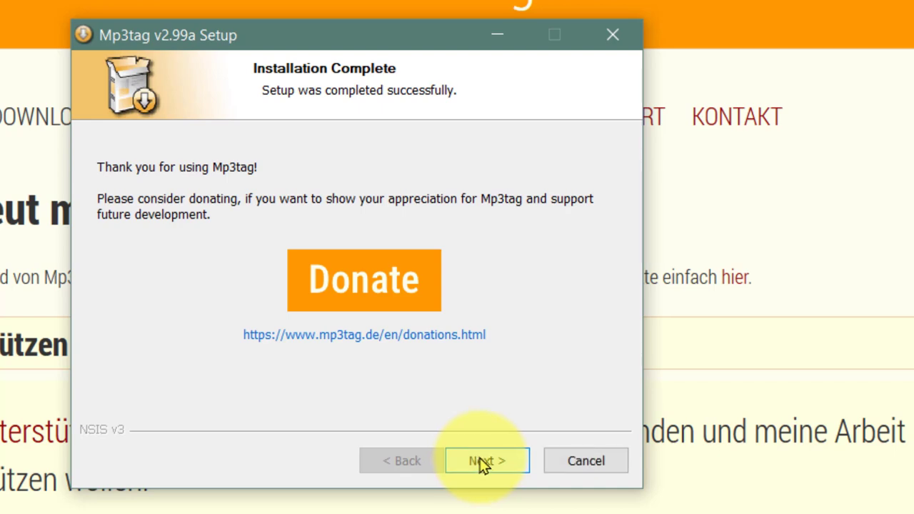
click(480, 462)
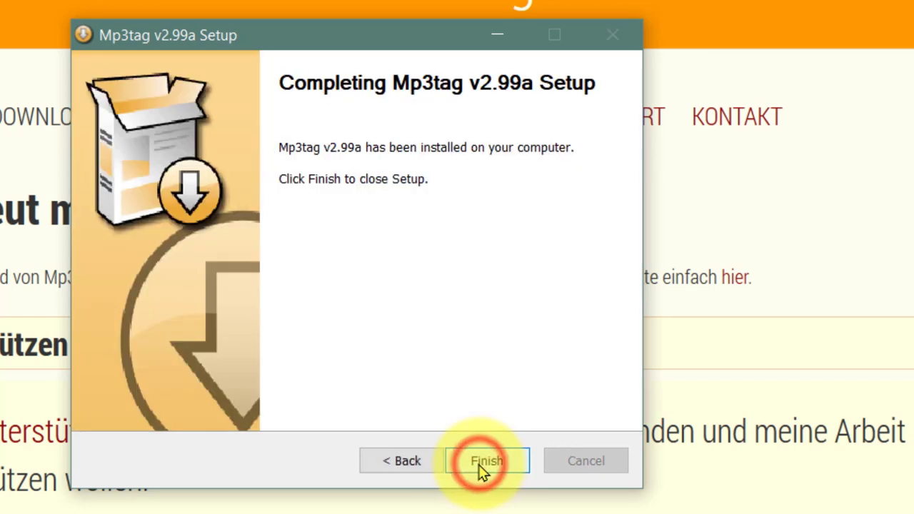
click(480, 461)
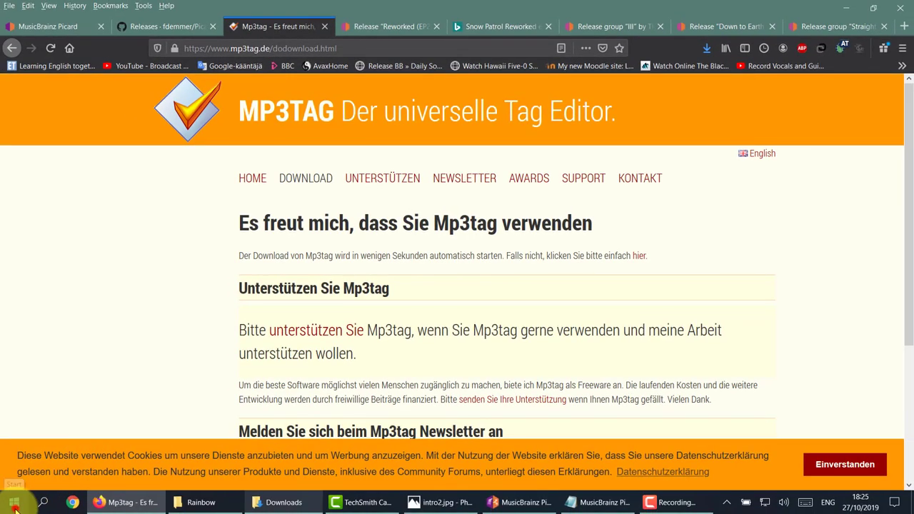
Launch Mp3tag and maximize its window.
click(15, 505)
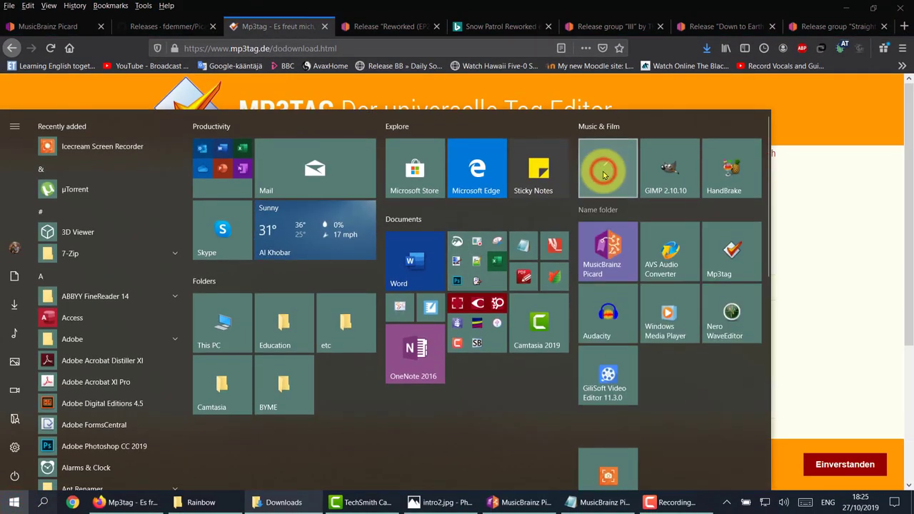
click(729, 256)
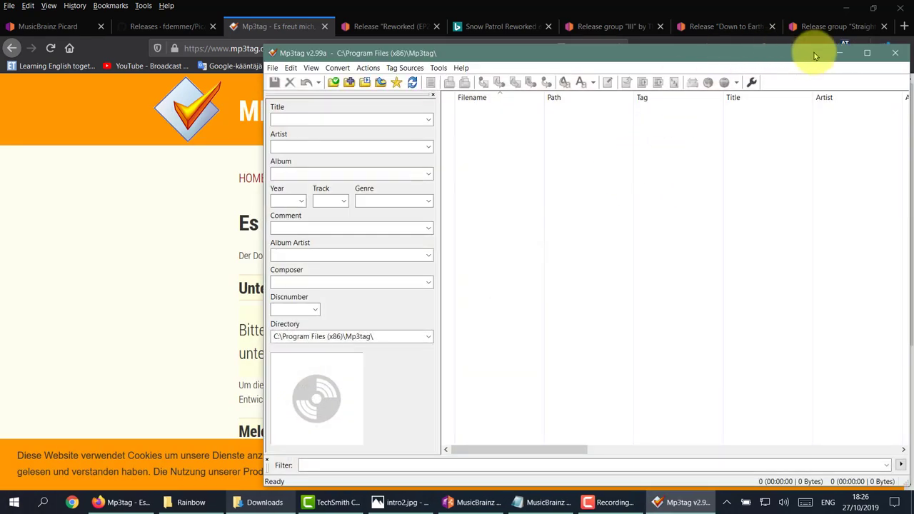
click(867, 52)
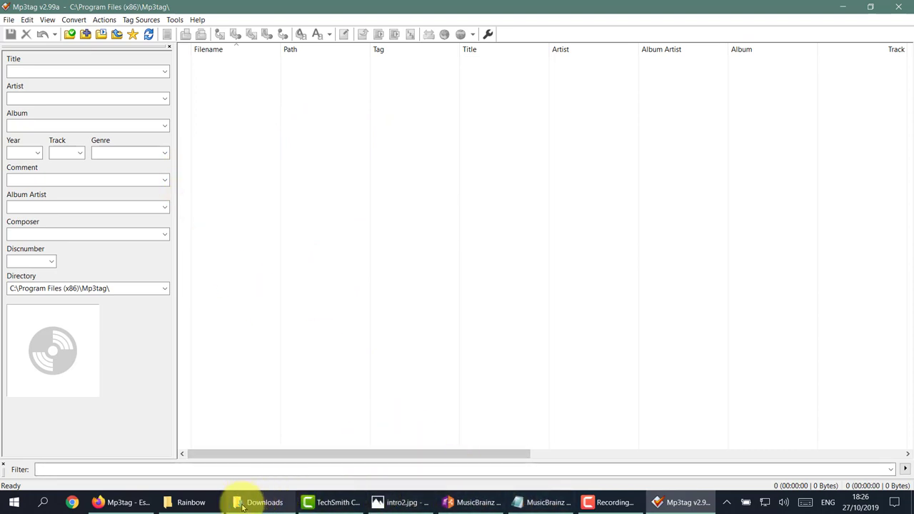
Load the Rainbow folder from MusicBrainz cds fixed into the Mp3tag file list.
click(190, 501)
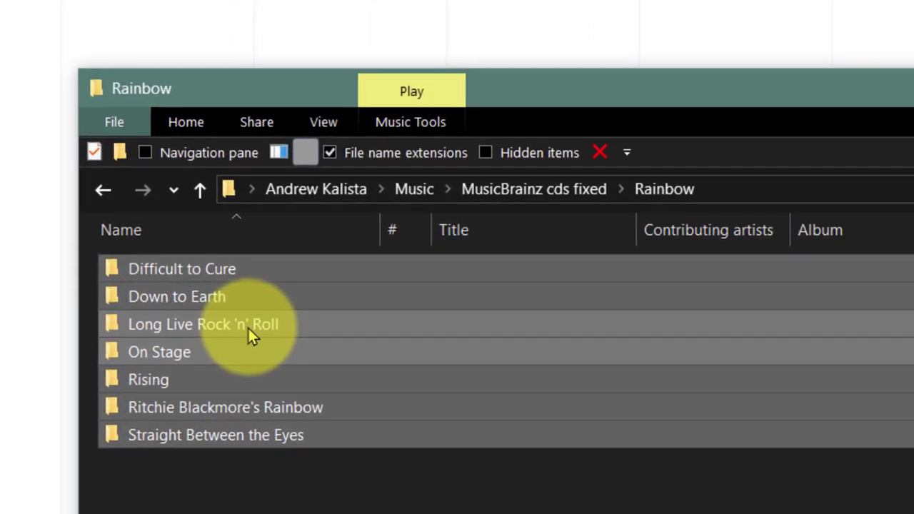
click(202, 184)
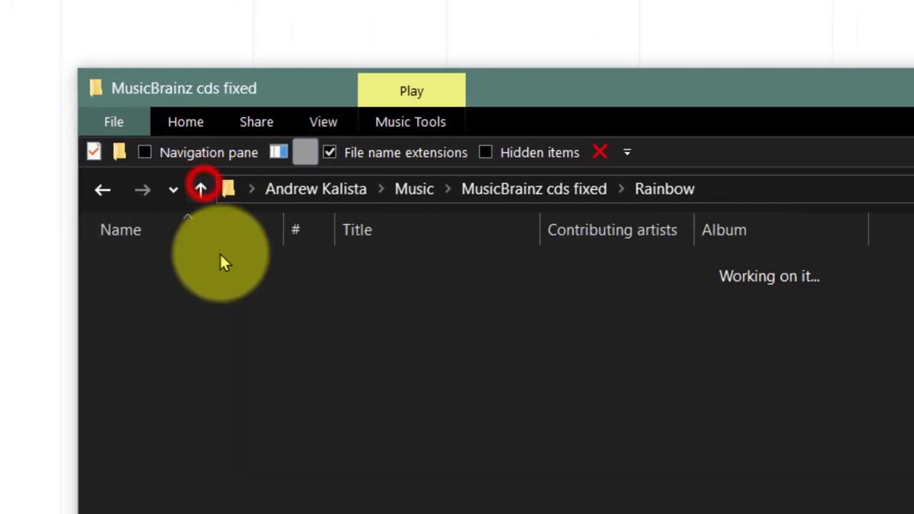
drag(151, 350, 0, 9)
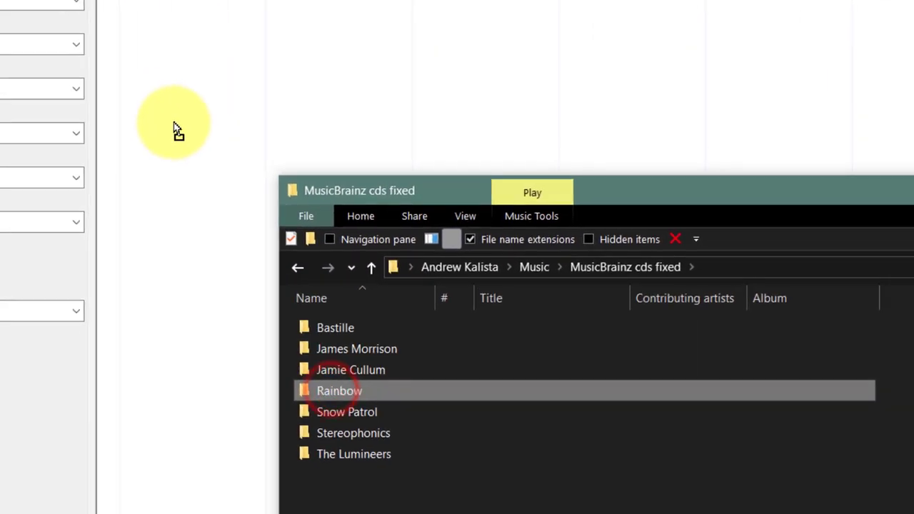
drag(178, 131, 178, 132)
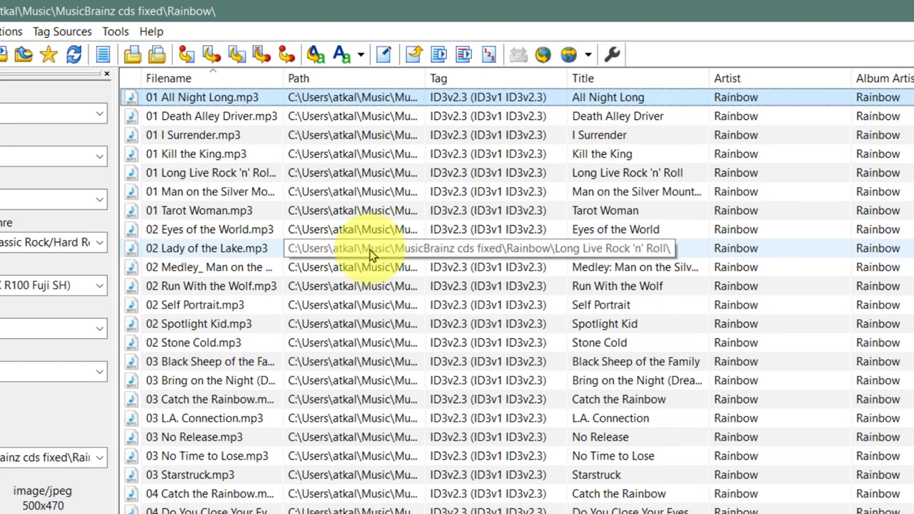
Select all the loaded Rainbow tracks and set their Comment tag to blank.
click(245, 135)
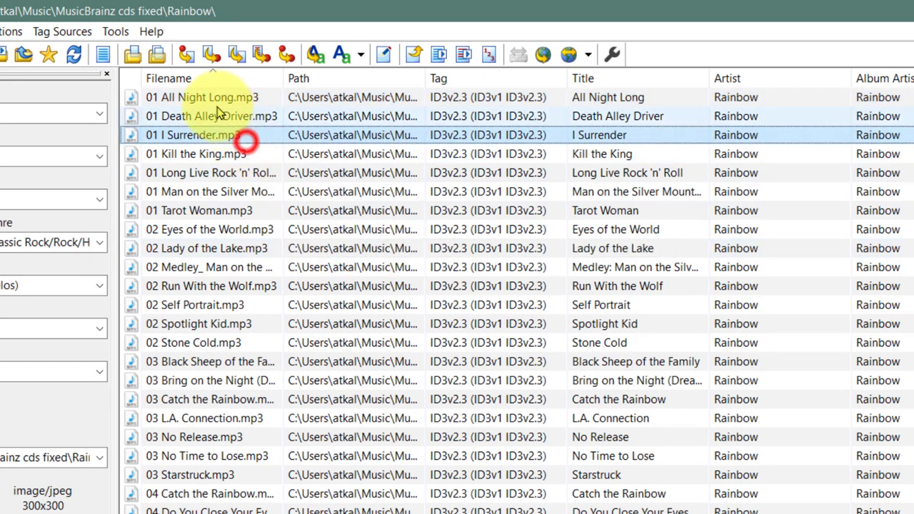
click(207, 98)
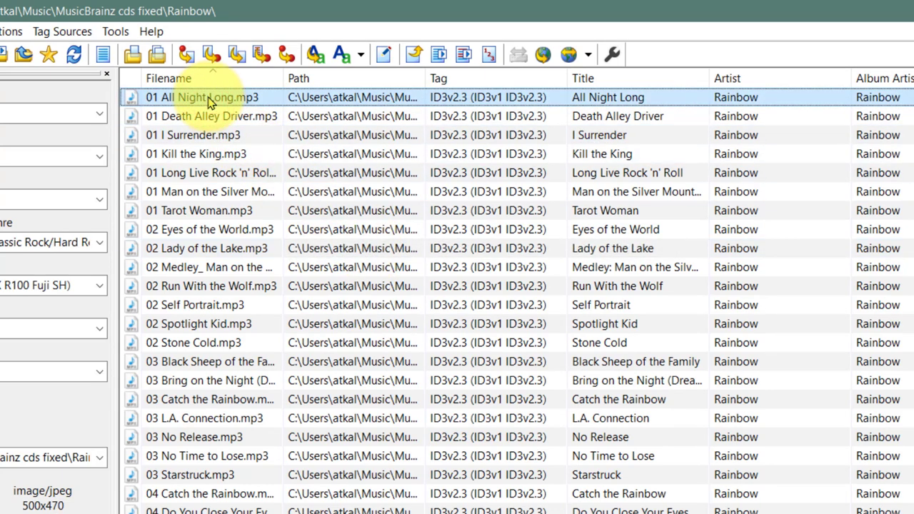
key(ctrl+a)
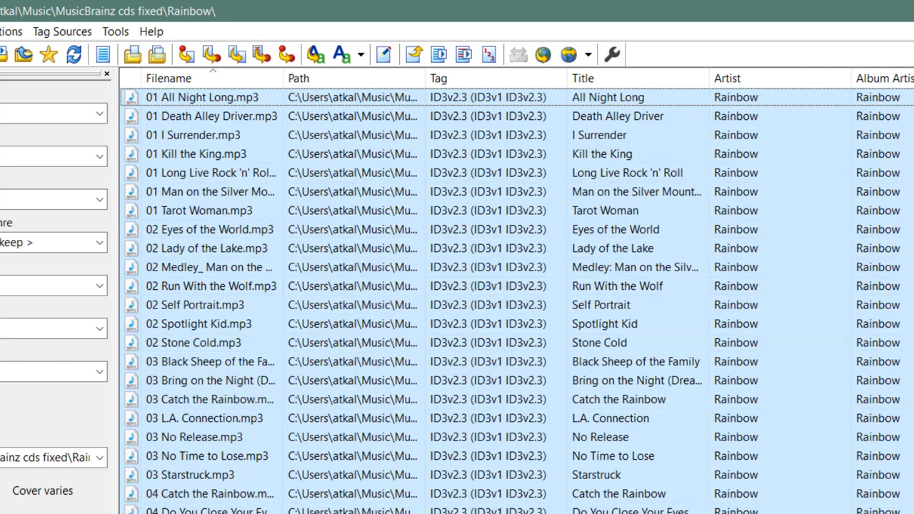
scroll(510, 300, right, 10)
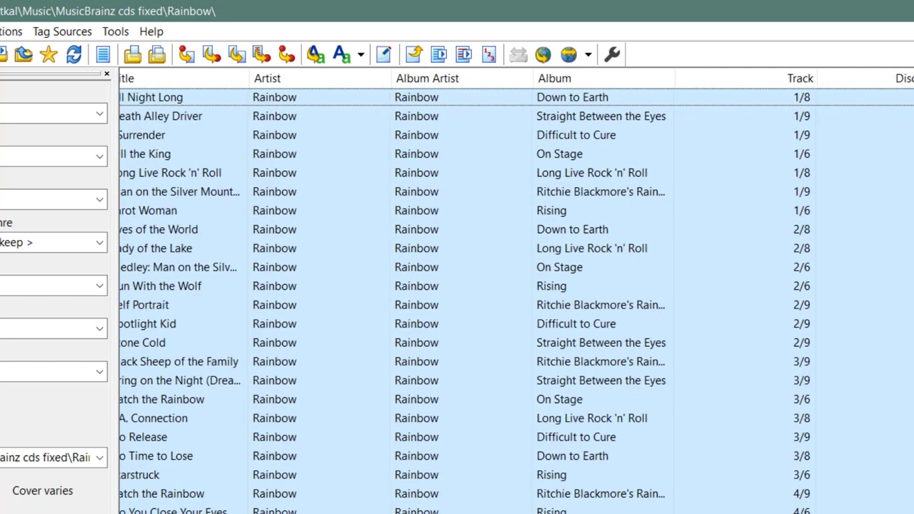
scroll(516, 291, right, 5)
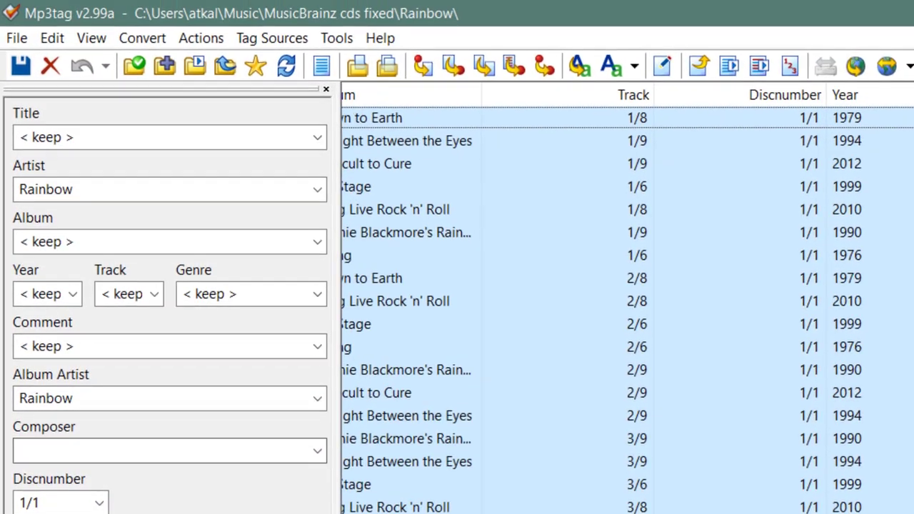
click(315, 348)
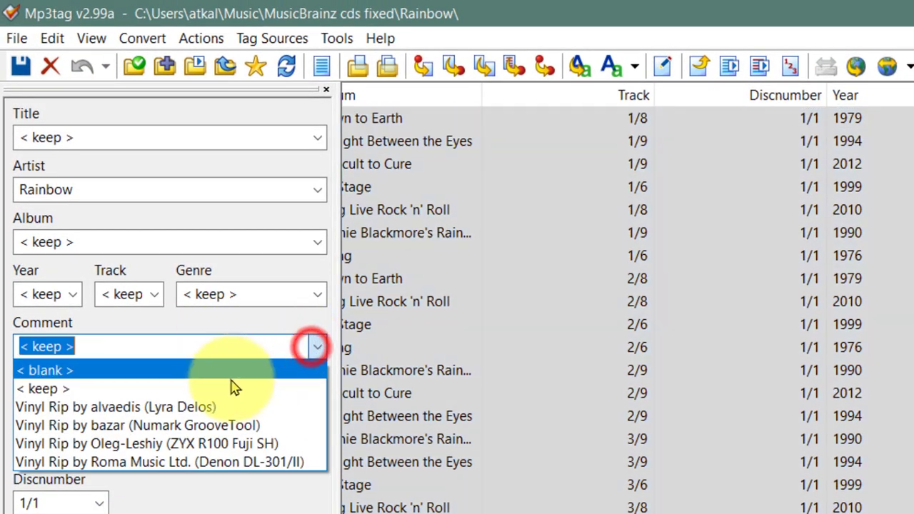
click(183, 376)
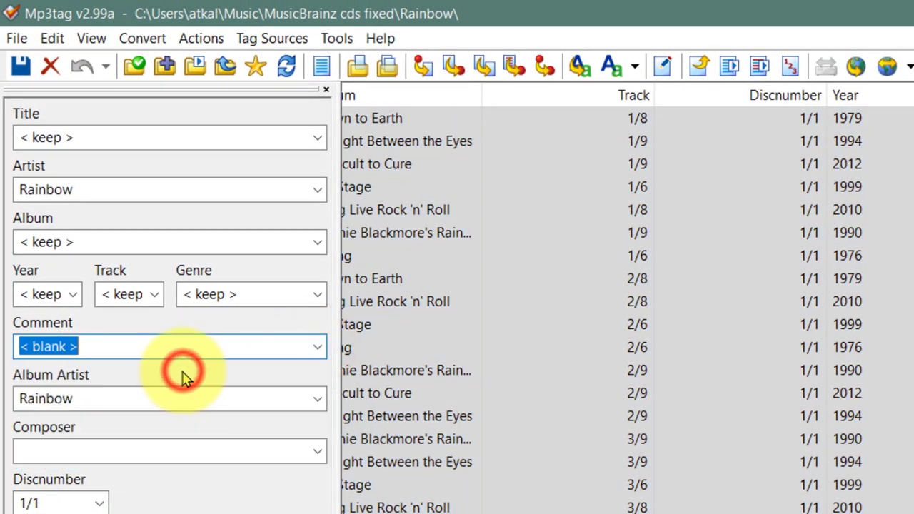
click(140, 348)
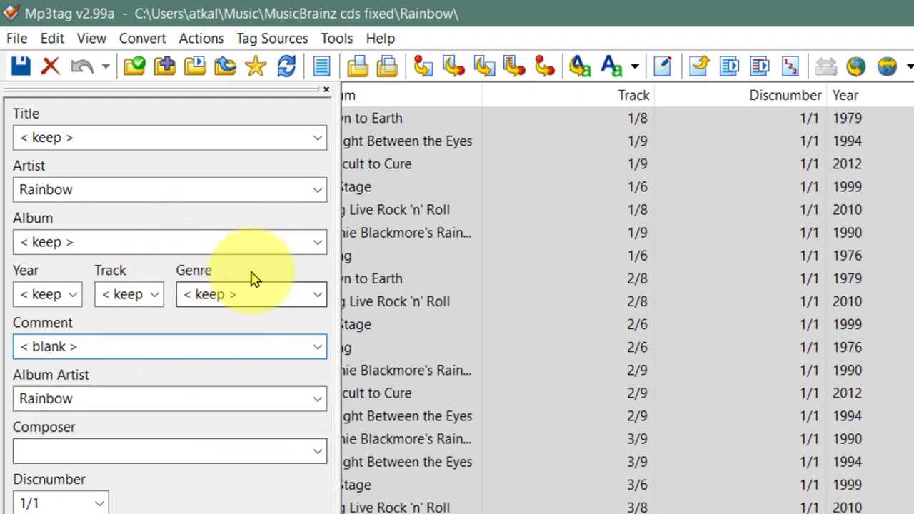
Set the Genre of all selected tracks to Classic Rock and save the tags to the files.
click(311, 297)
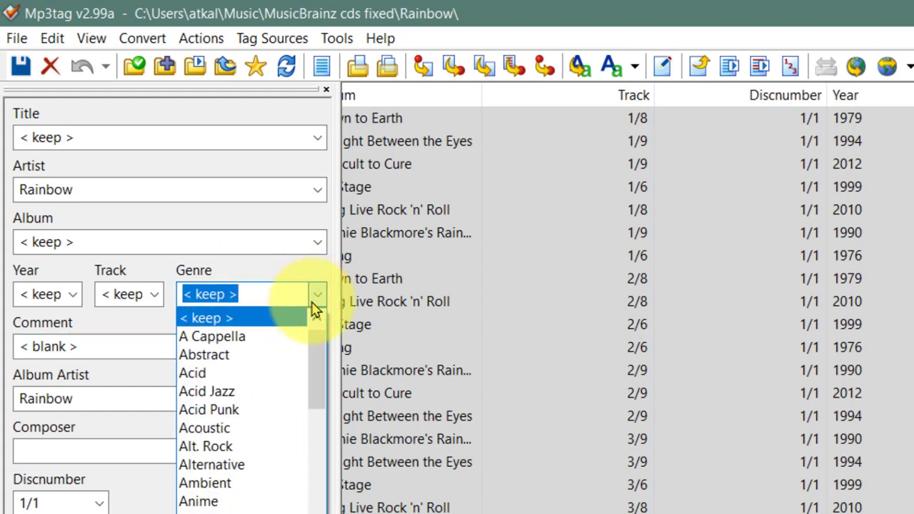
scroll(289, 394, down, 4)
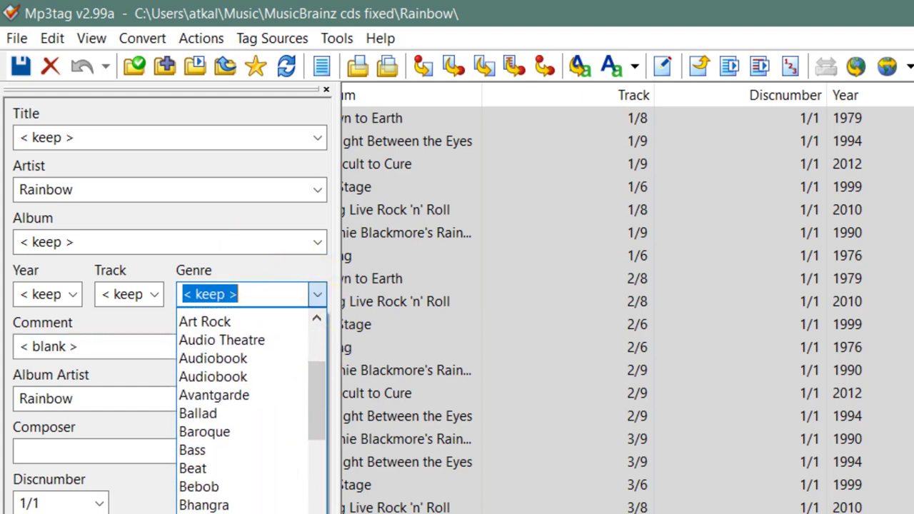
scroll(250, 412, down, 3)
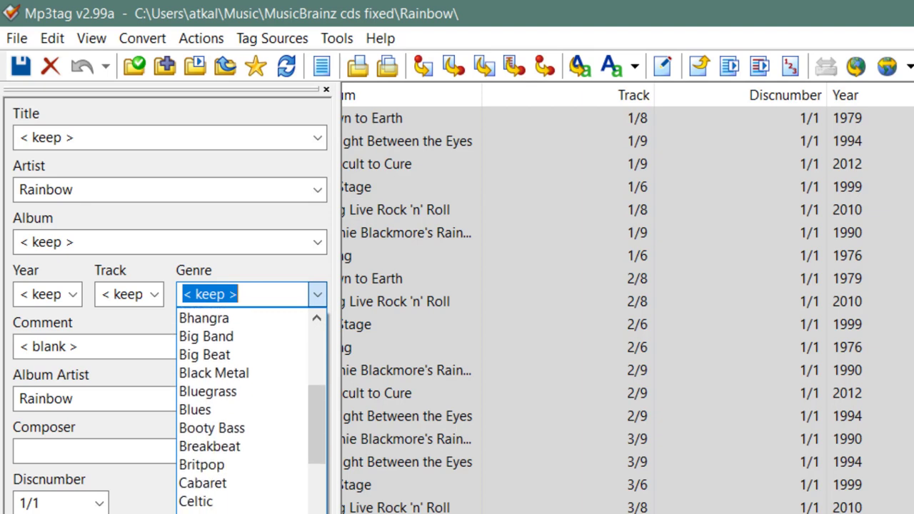
scroll(250, 413, down, 2)
click(222, 511)
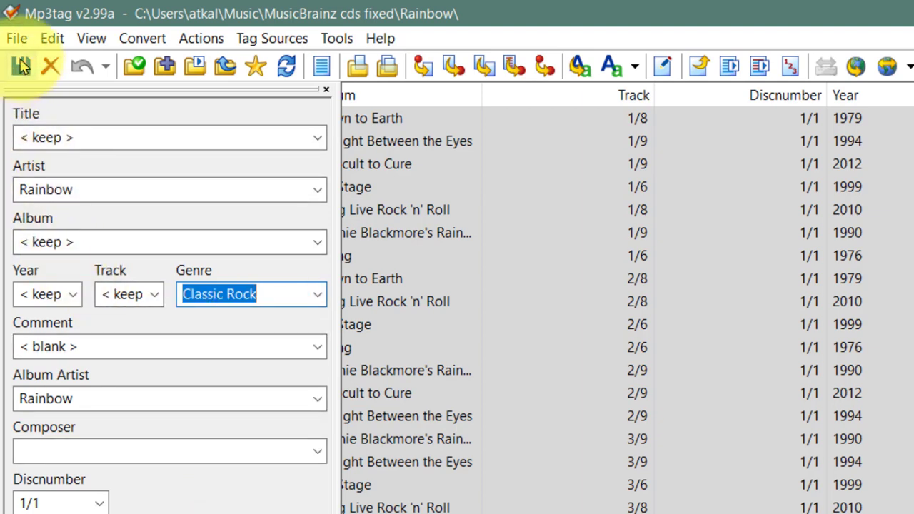
click(21, 66)
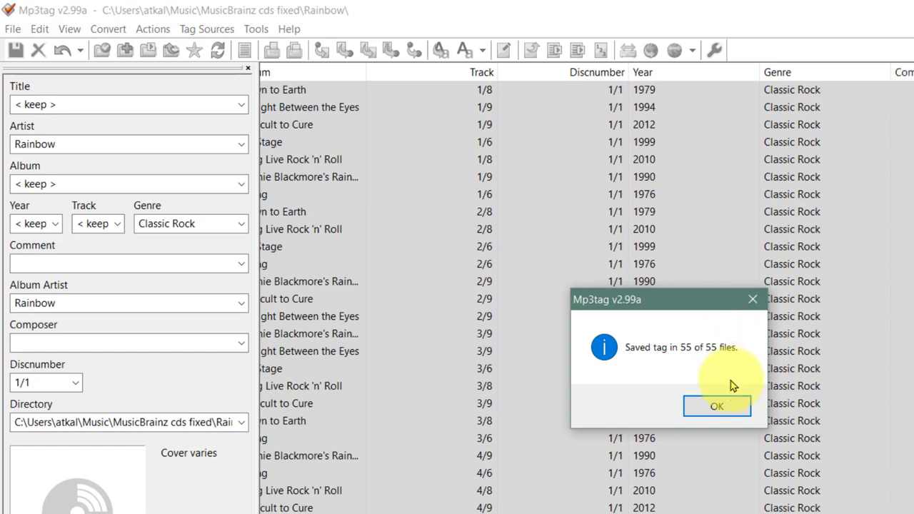
click(717, 406)
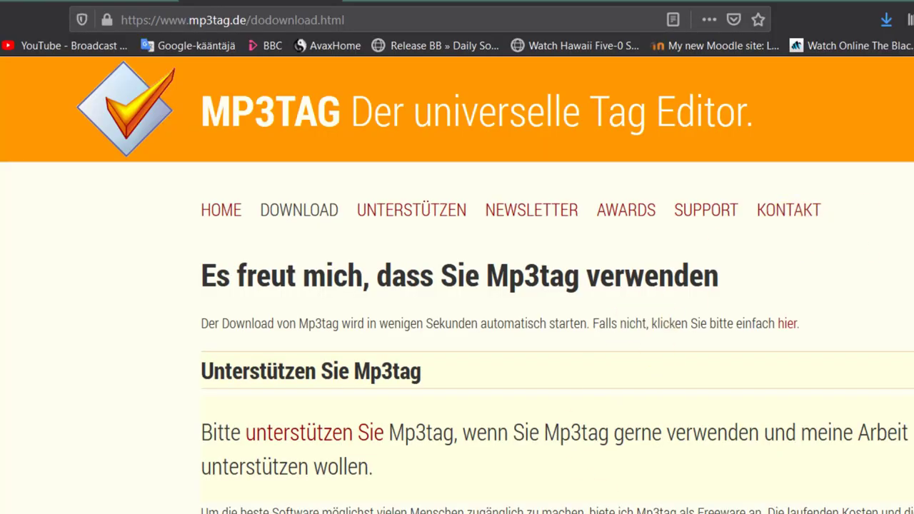
Switch to File Explorer, check the Genre column in Rainbow's Long Live Rock 'n' Roll folder, and return to the Rainbow folder.
key(alt+Tab)
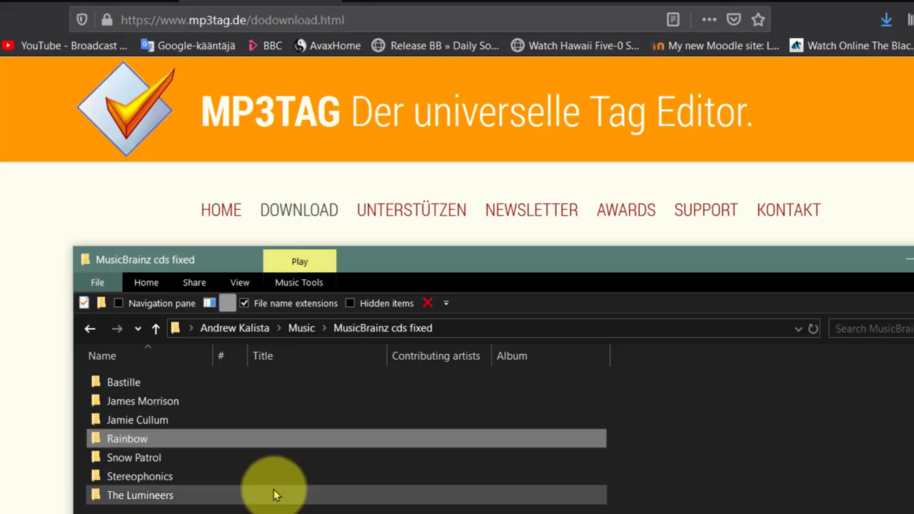
double_click(147, 440)
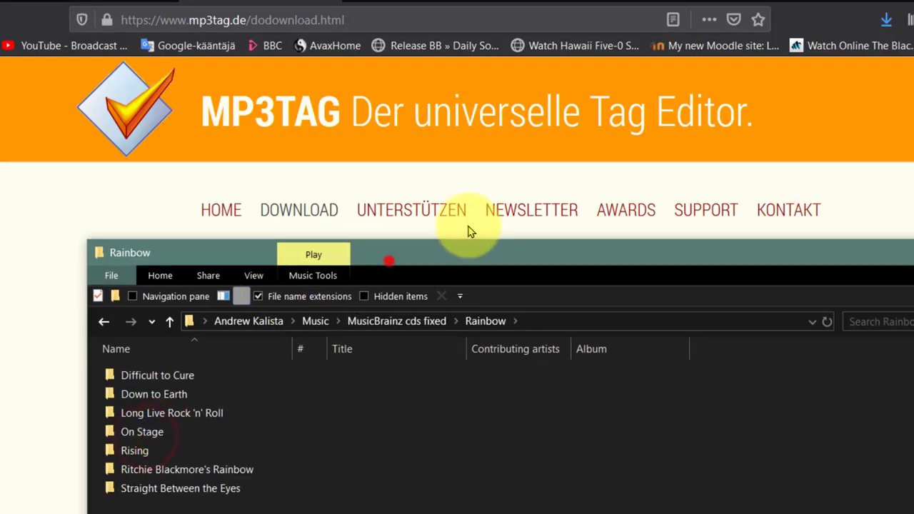
drag(388, 259, 553, 125)
double_click(285, 284)
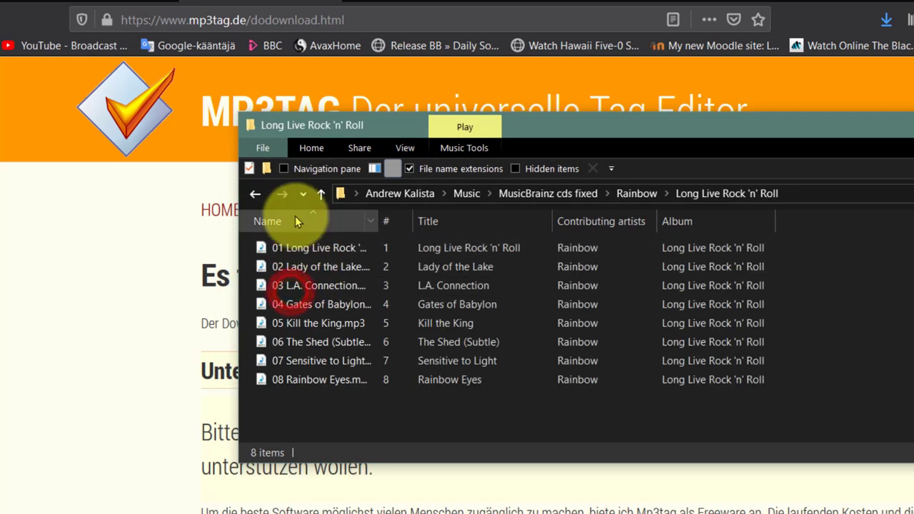
right_click(288, 221)
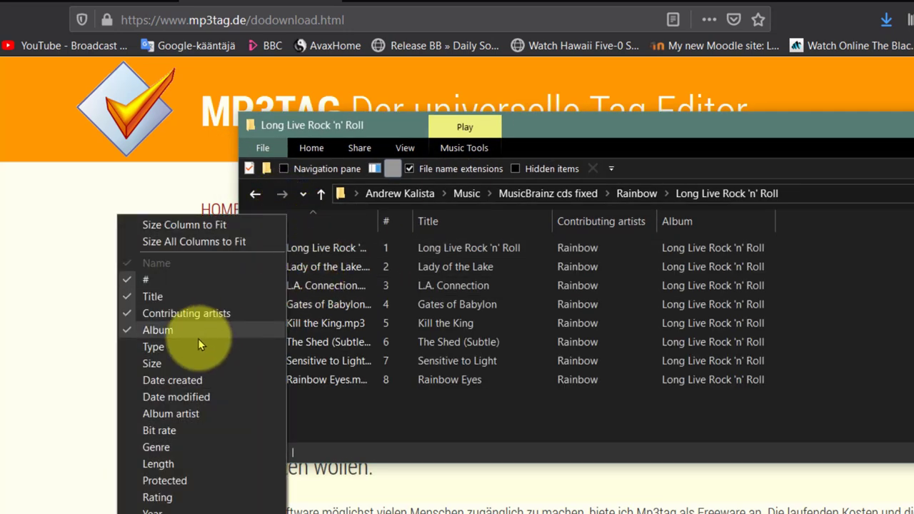
click(183, 445)
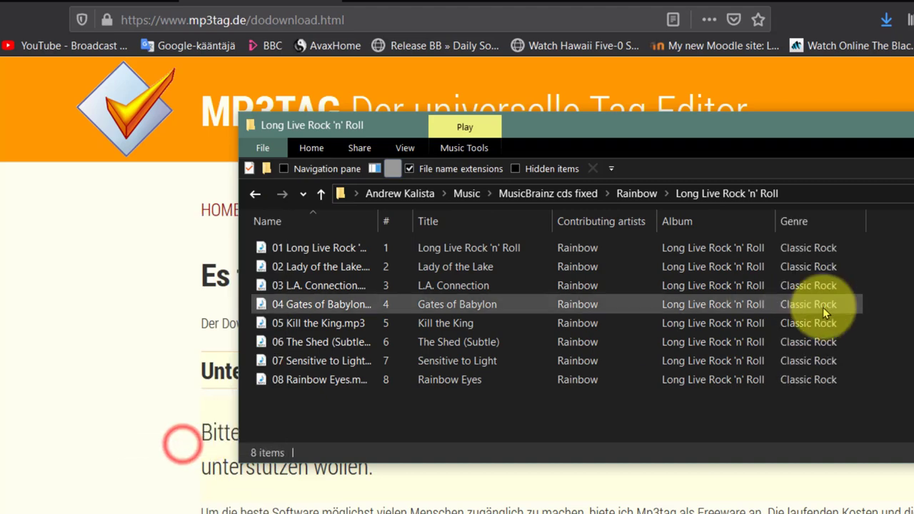
click(319, 194)
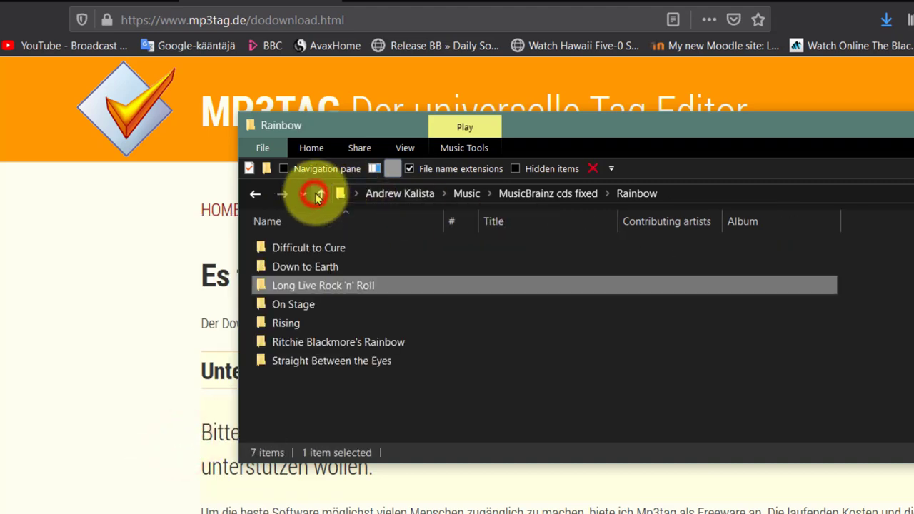
Minimize the MusicBrainz cds fixed window and load the 4. Change Name tags - Bee_Gees-Timeless_The_All-Time_Greatest_Hits folder into MusicBrainz Picard.
click(319, 194)
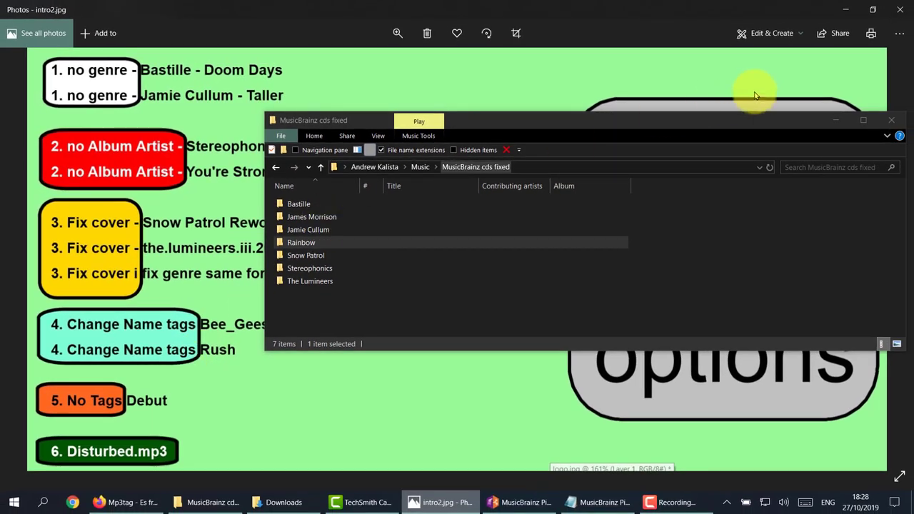
click(832, 120)
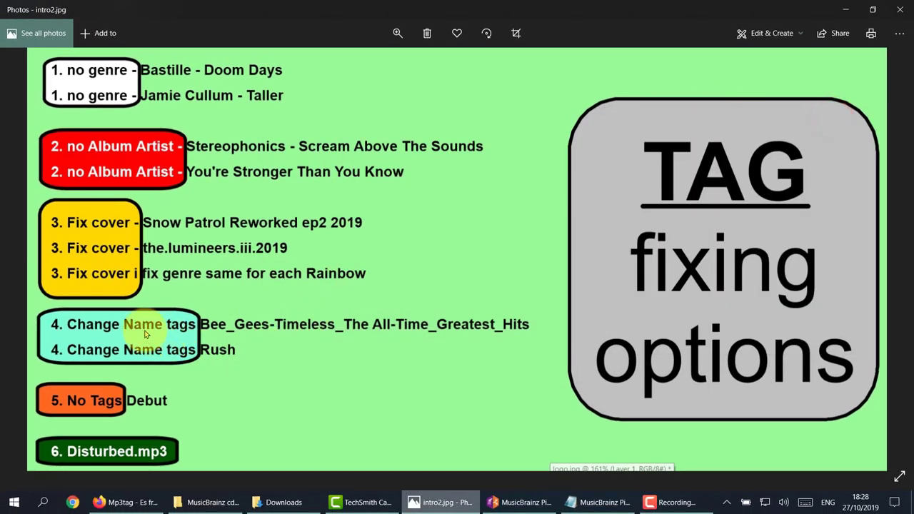
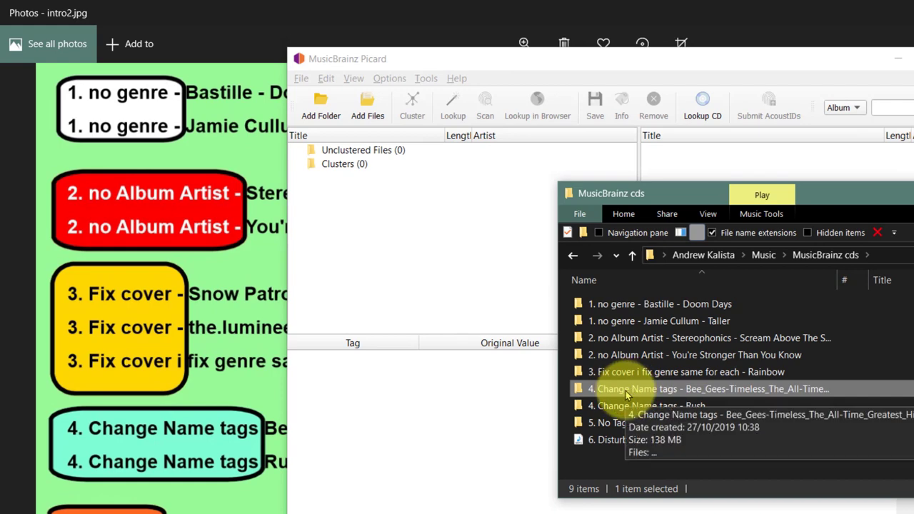
drag(627, 394, 428, 266)
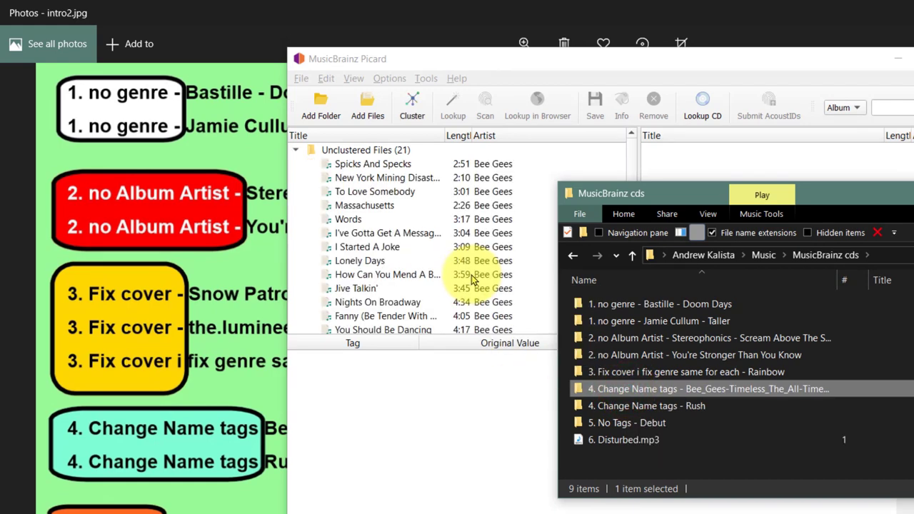
Cluster the unclustered Bee Gees files and scan the cluster to match it to MusicBrainz albums.
click(368, 149)
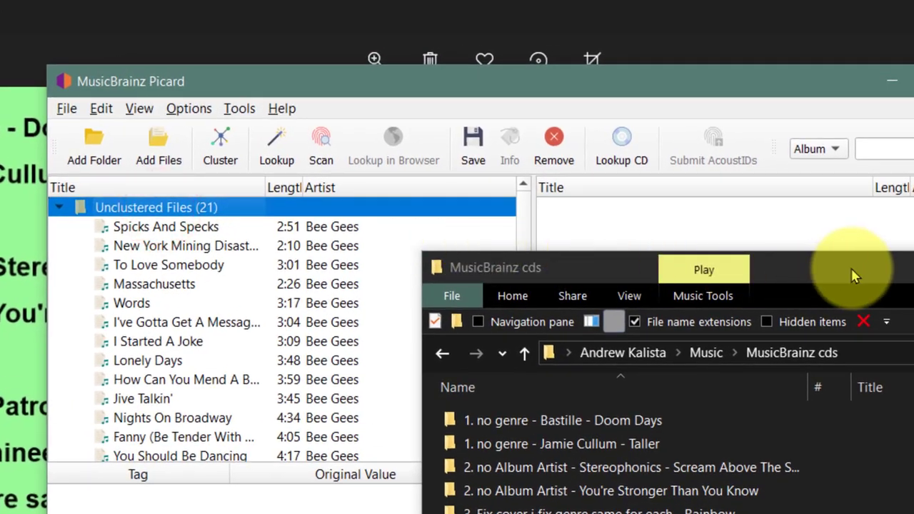
drag(865, 203, 913, 243)
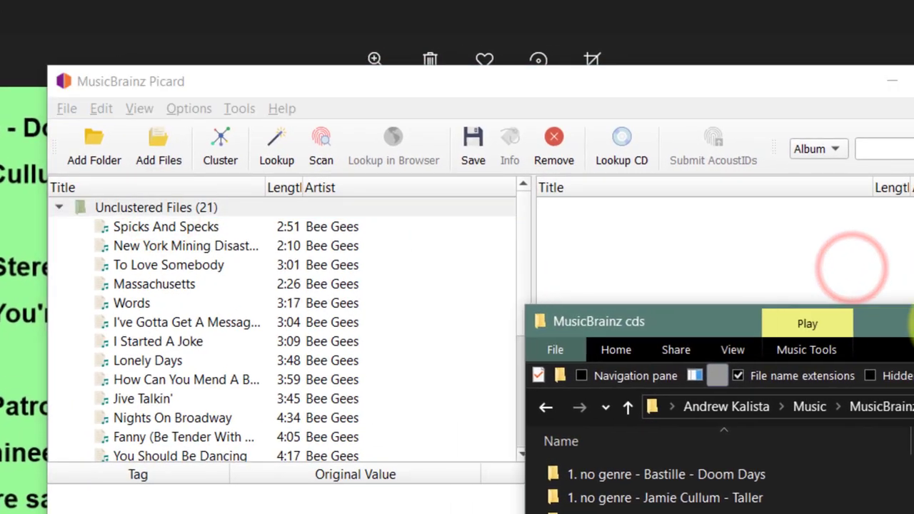
click(129, 207)
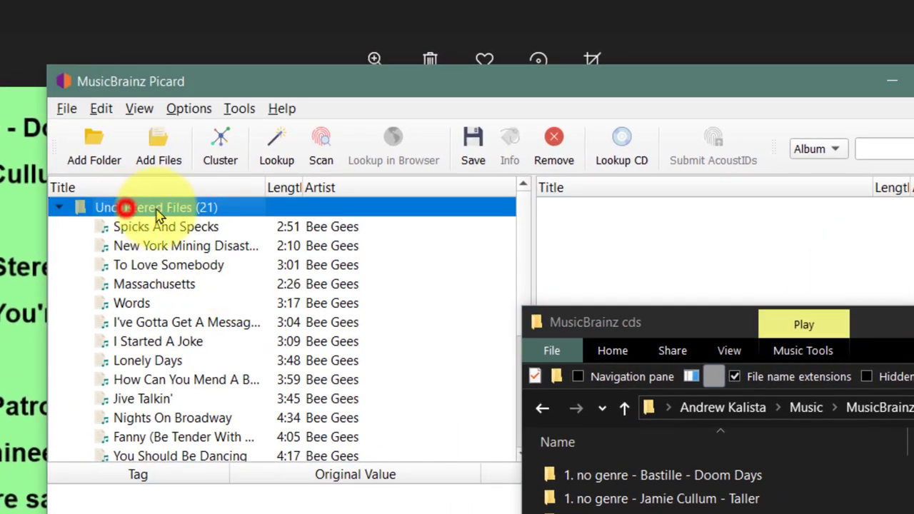
click(219, 141)
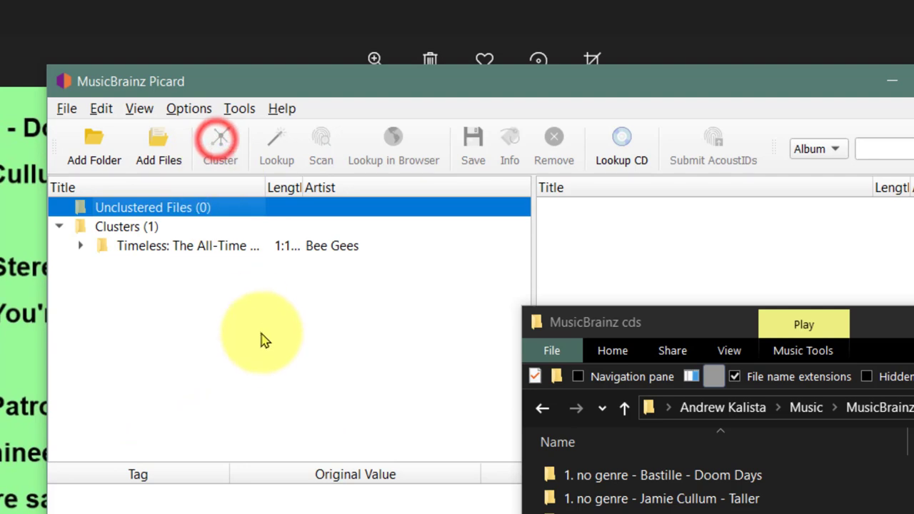
click(126, 232)
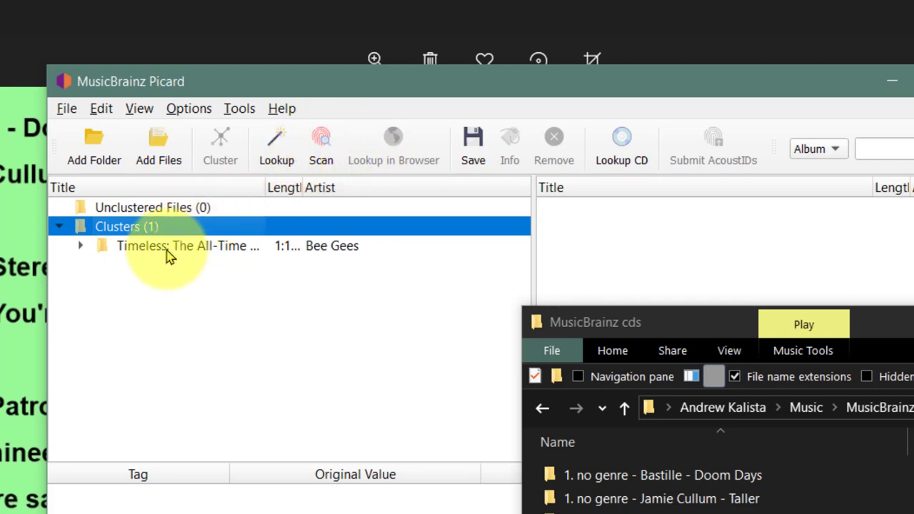
click(320, 139)
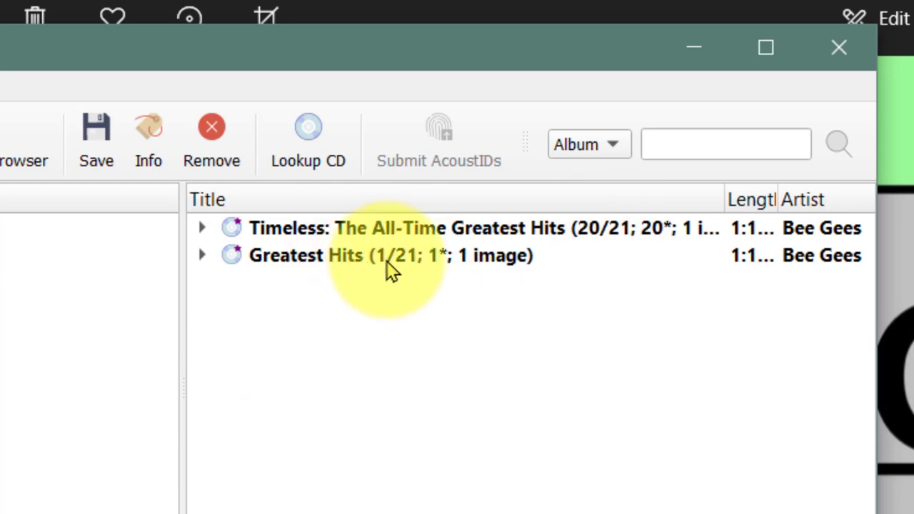
Move the matched track I've Gotta Get a Message to You from Greatest Hits into Timeless: The All-Time Greatest Hits and expand that album.
click(202, 256)
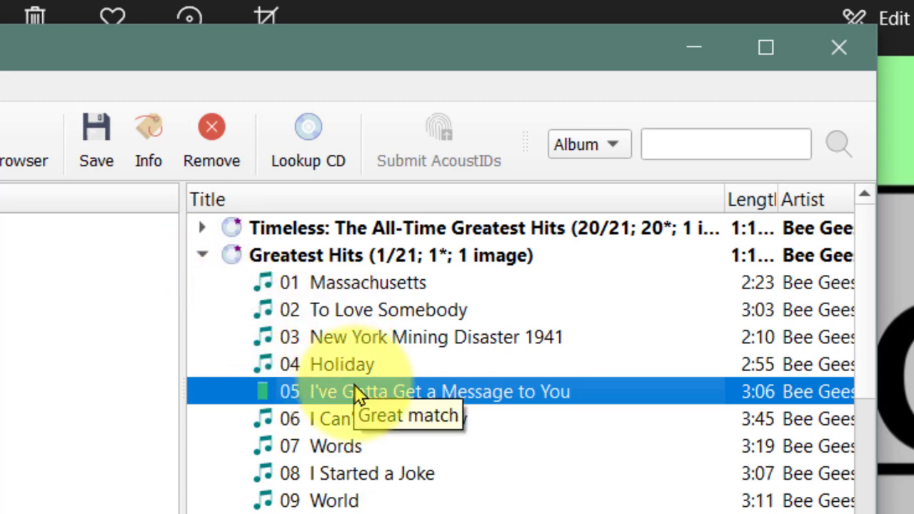
drag(354, 384, 329, 230)
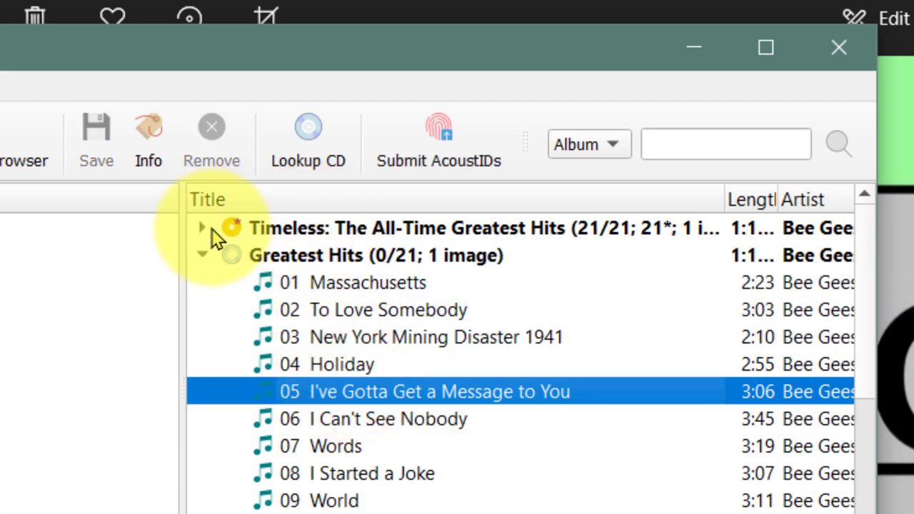
click(202, 230)
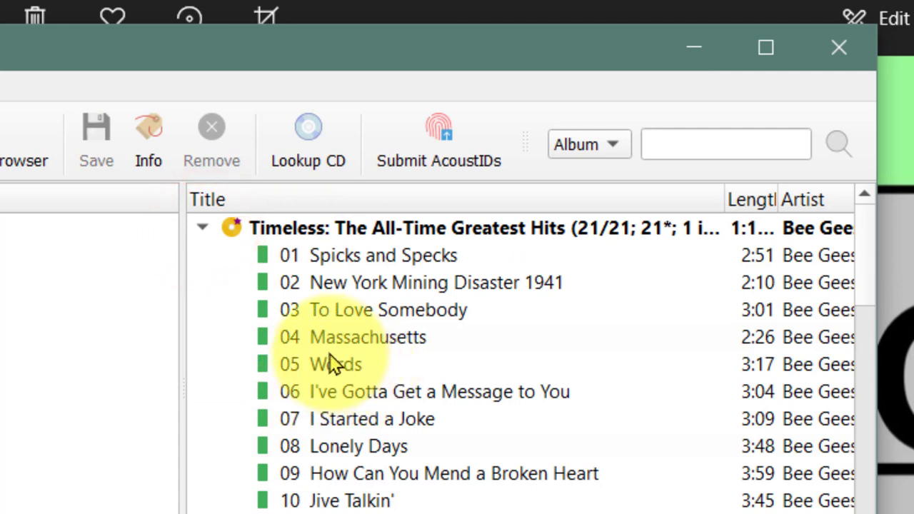
Save the files of the Bee Gees album Timeless: The All-Time Greatest Hits.
click(307, 229)
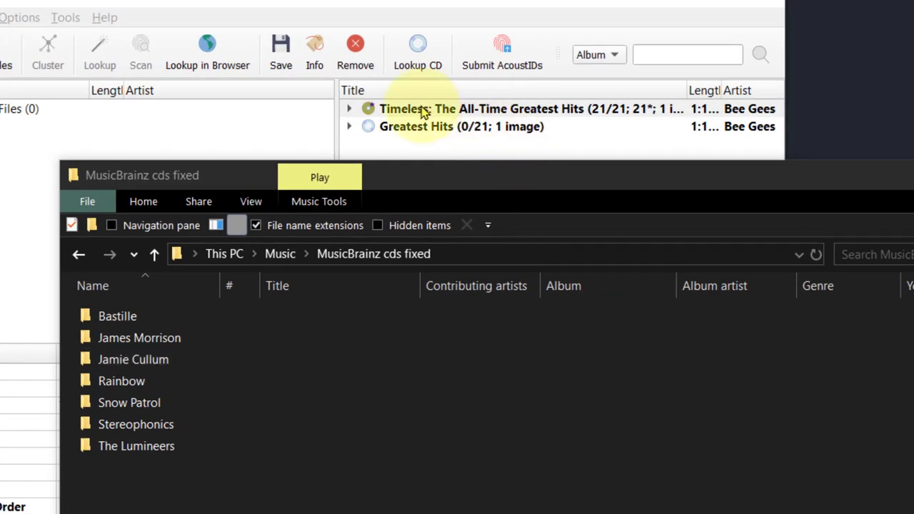
click(423, 110)
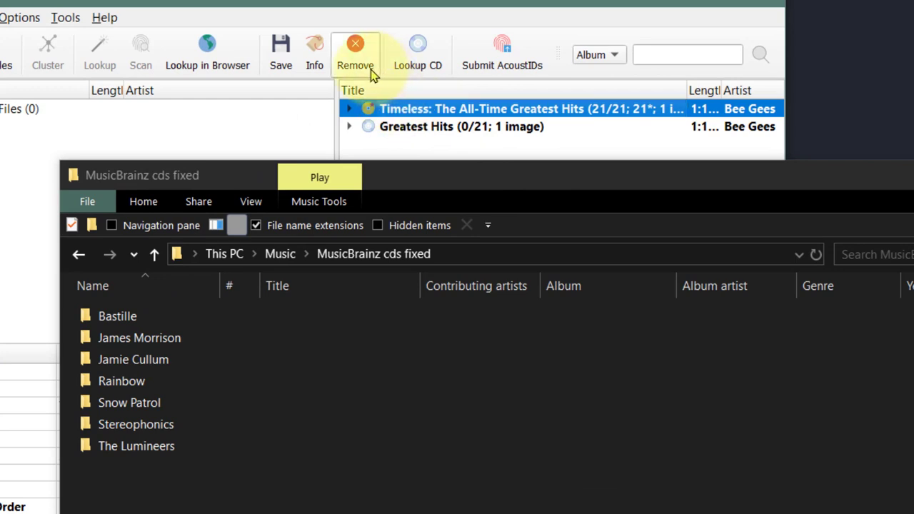
click(280, 55)
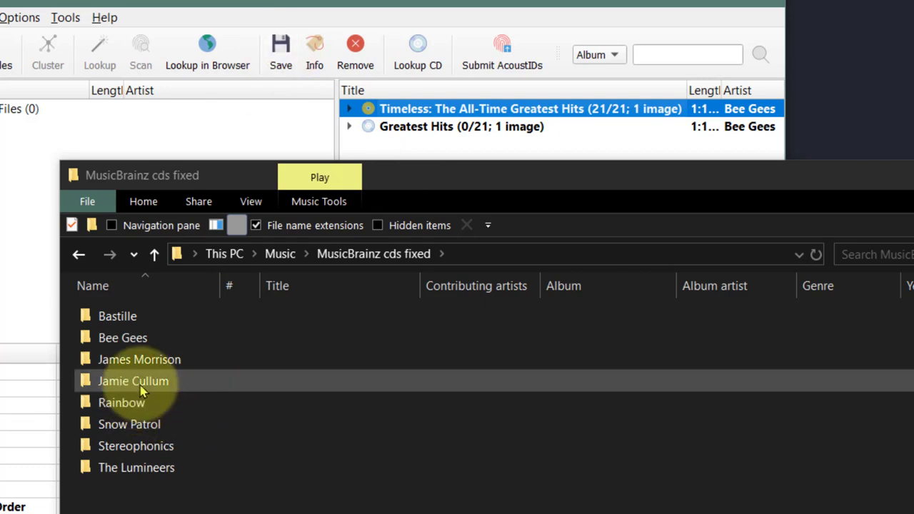
Open the Timeless album in the Bee Gees folder of MusicBrainz cds fixed and widen the Name column to read the file names.
double_click(127, 339)
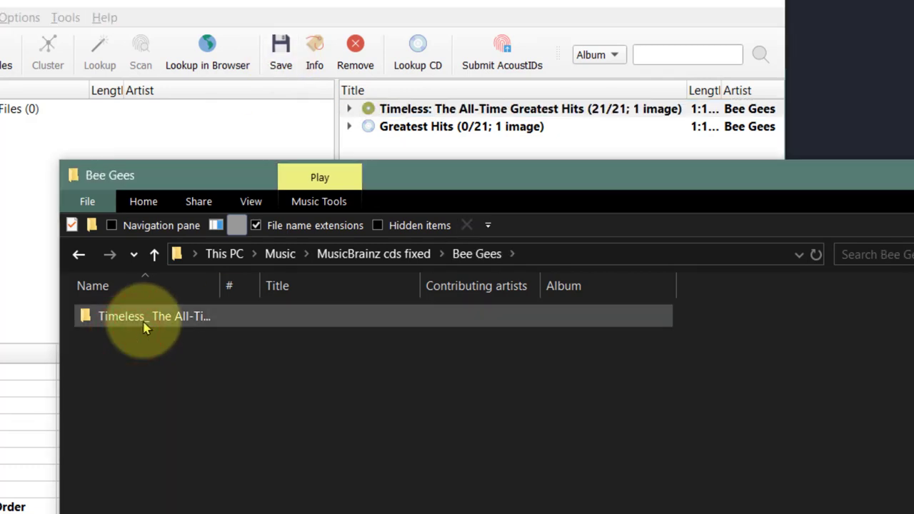
double_click(143, 321)
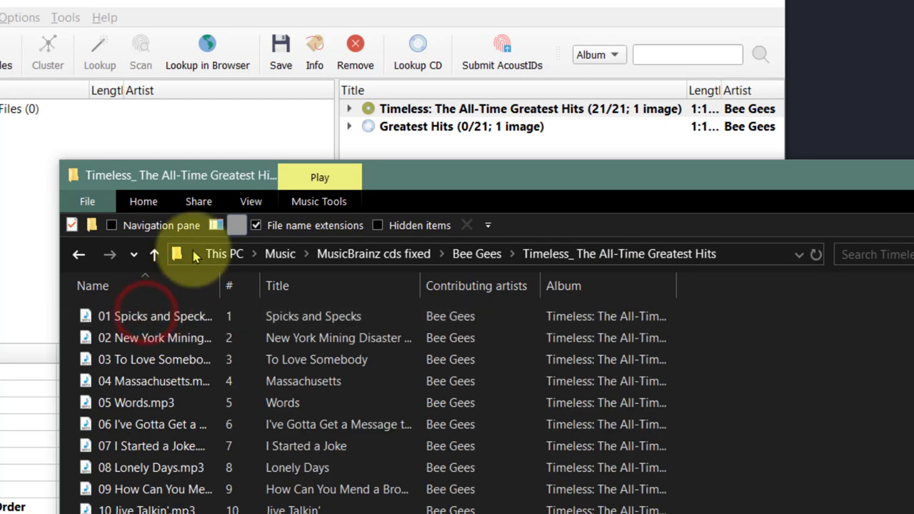
drag(219, 285, 312, 282)
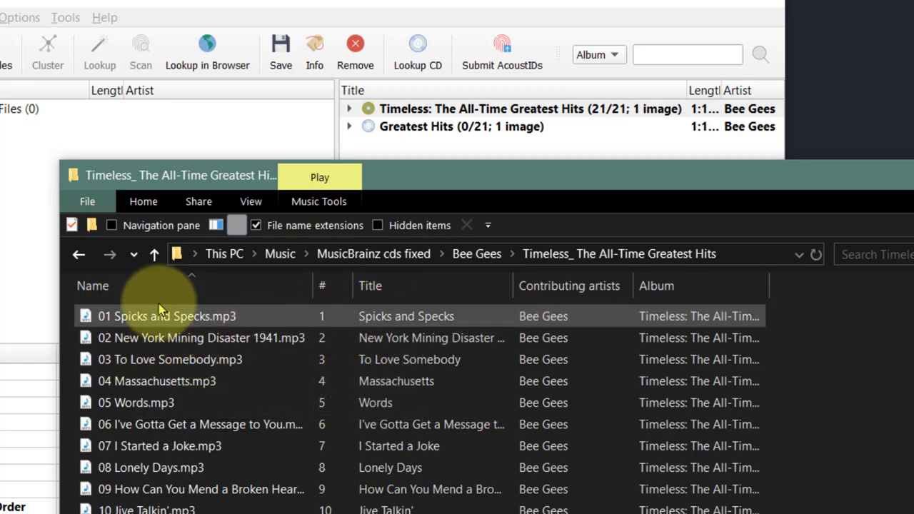
Open the Bee Gees folder in MusicBrainz cds - Copy and widen the Name column to compare the original file names.
click(152, 254)
click(152, 255)
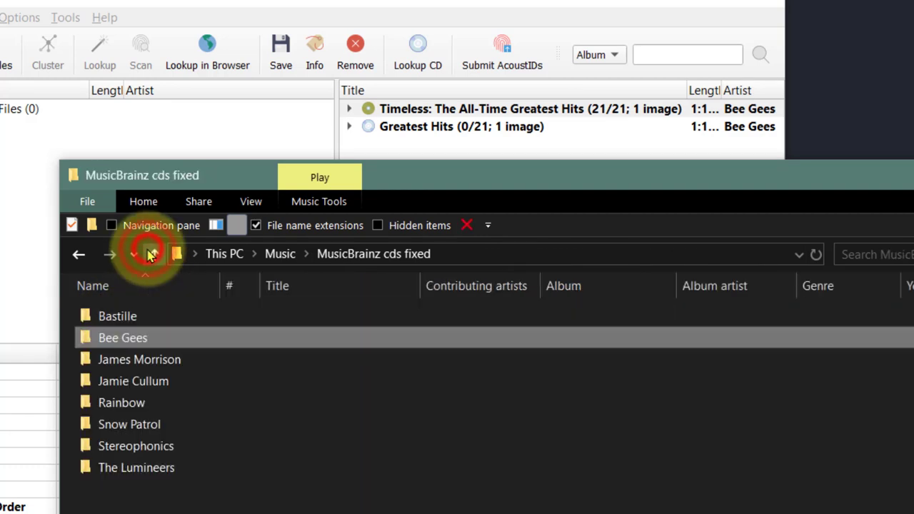
click(152, 254)
double_click(187, 337)
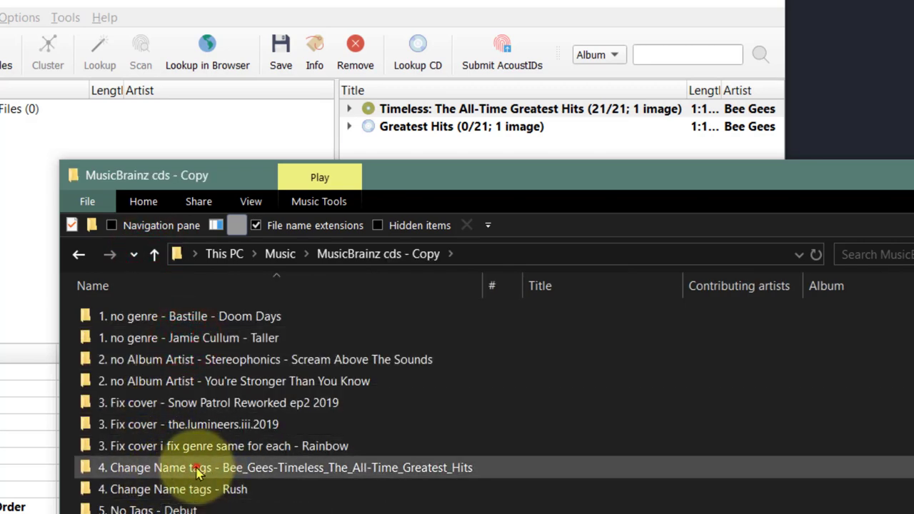
double_click(190, 465)
drag(221, 288, 371, 289)
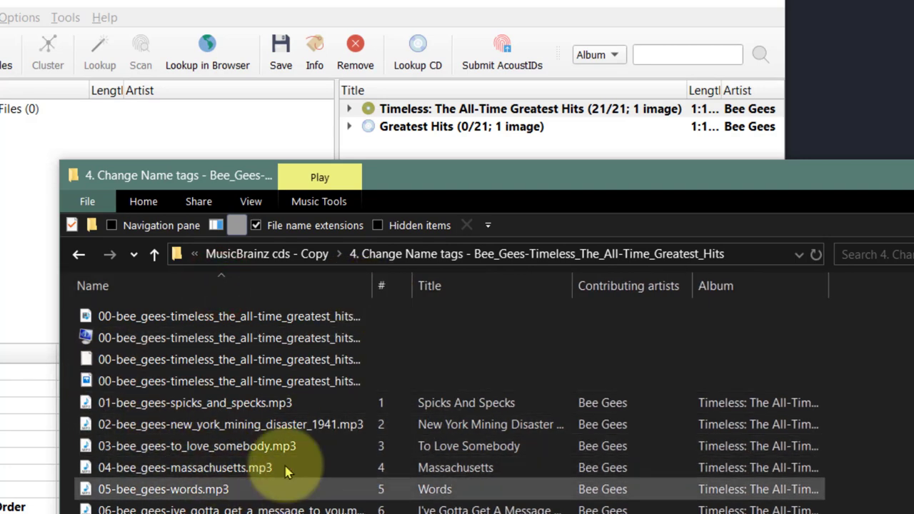
Return to the Bee Gees Timeless album in MusicBrainz cds fixed to review the renamed files.
click(152, 256)
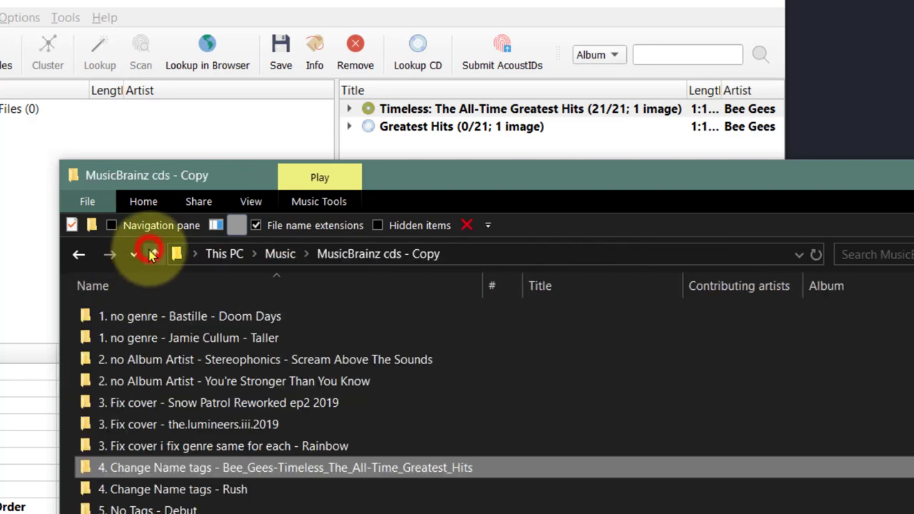
click(152, 255)
double_click(163, 359)
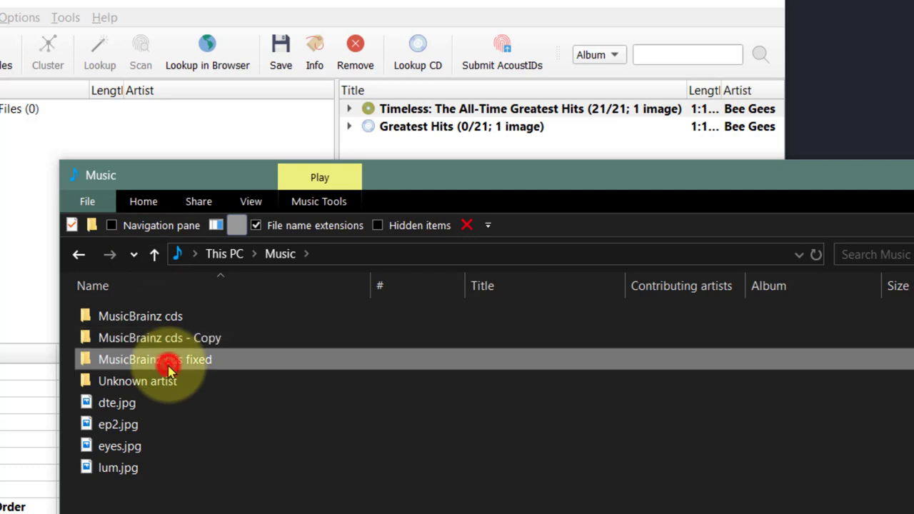
double_click(137, 340)
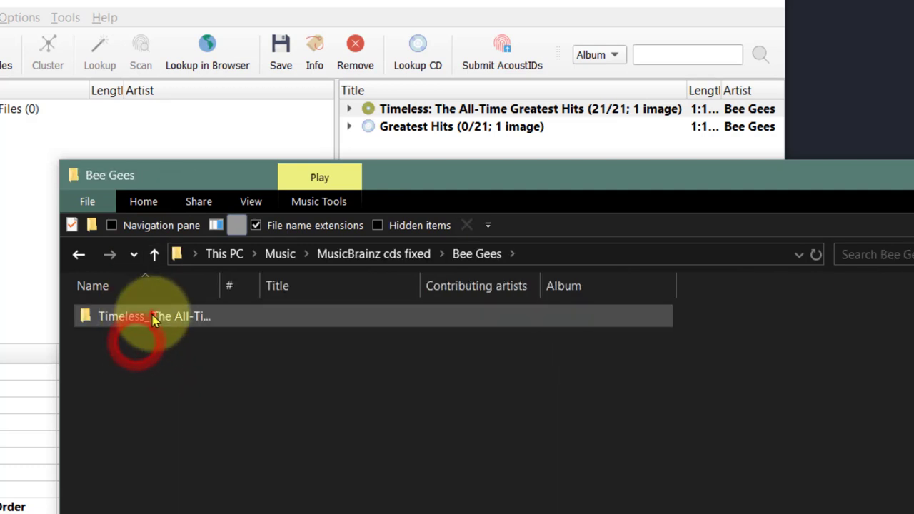
double_click(140, 318)
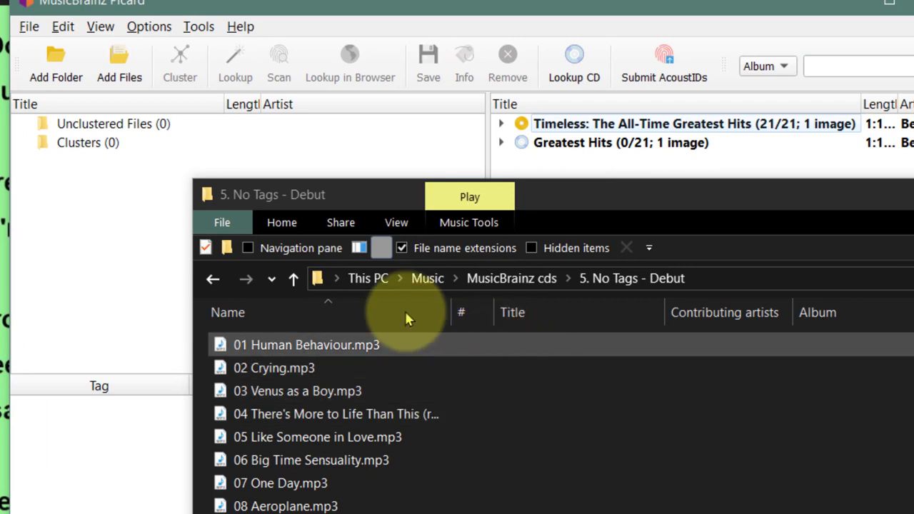
Reopen the 5. No Tags - Debut folder to check its files, and remove all loaded albums from MusicBrainz Picard.
click(292, 277)
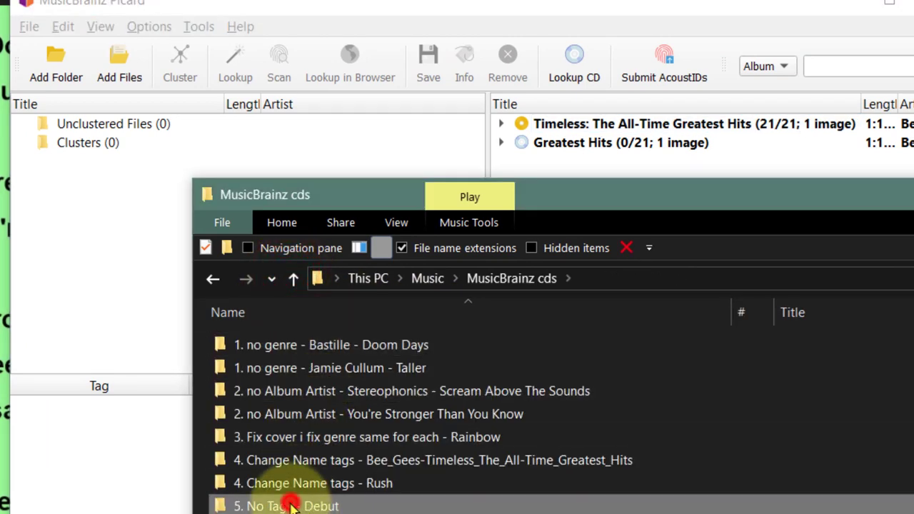
double_click(291, 506)
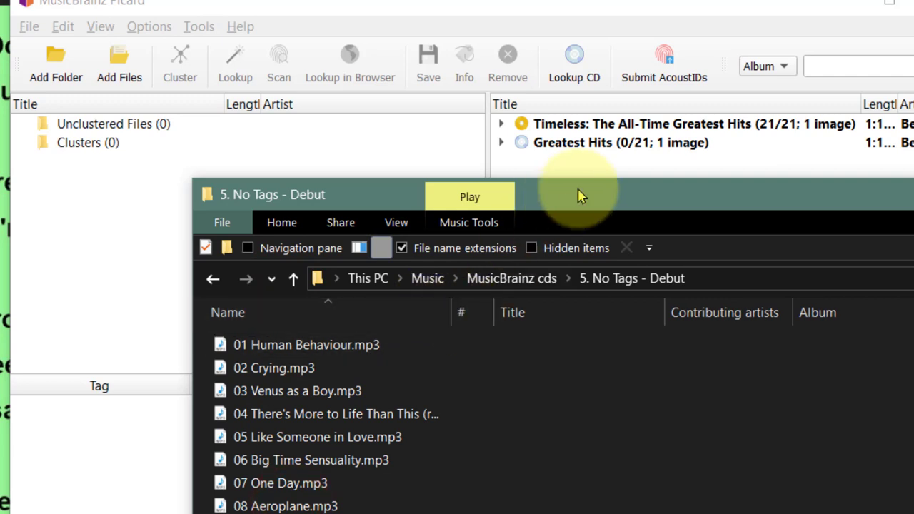
click(562, 158)
key(ctrl+a)
click(513, 64)
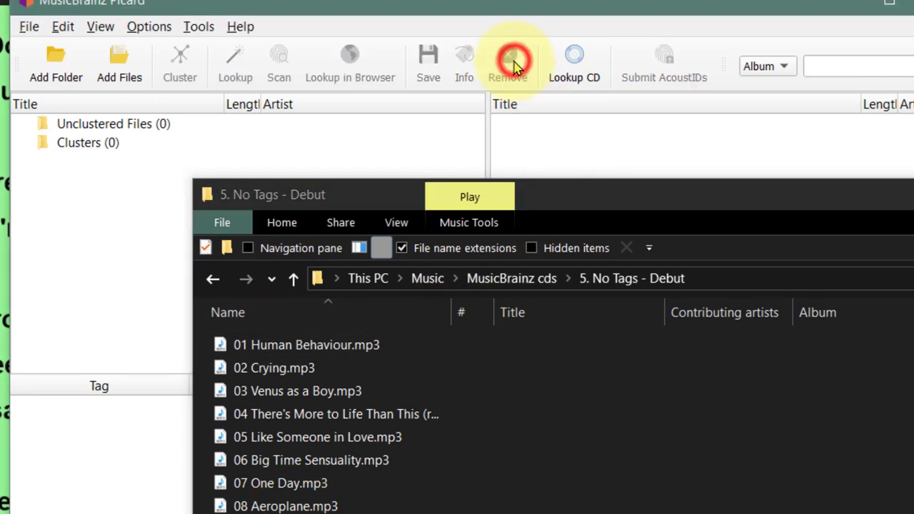
Load the 5. No Tags - Debut folder from MusicBrainz cds into MusicBrainz Picard.
click(293, 280)
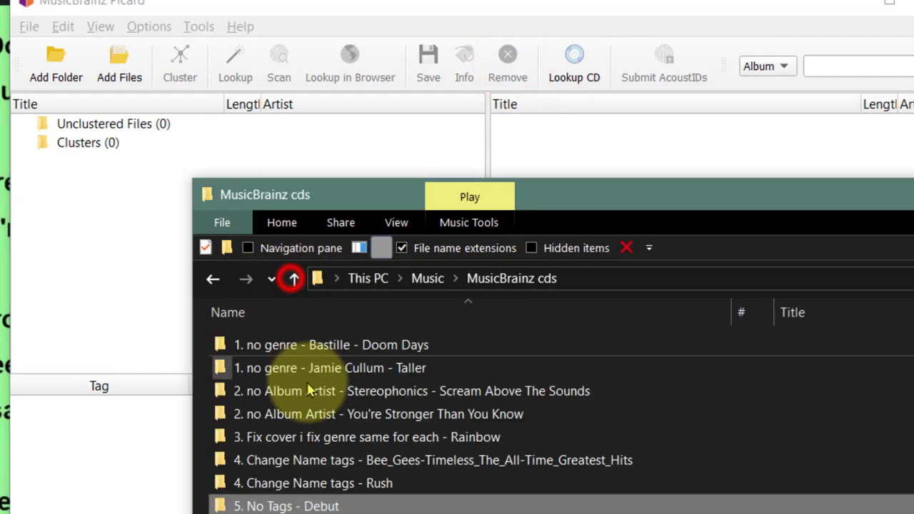
drag(291, 509, 125, 307)
Cluster the unclustered Debut files and scan the resulting cluster for an album match.
click(122, 128)
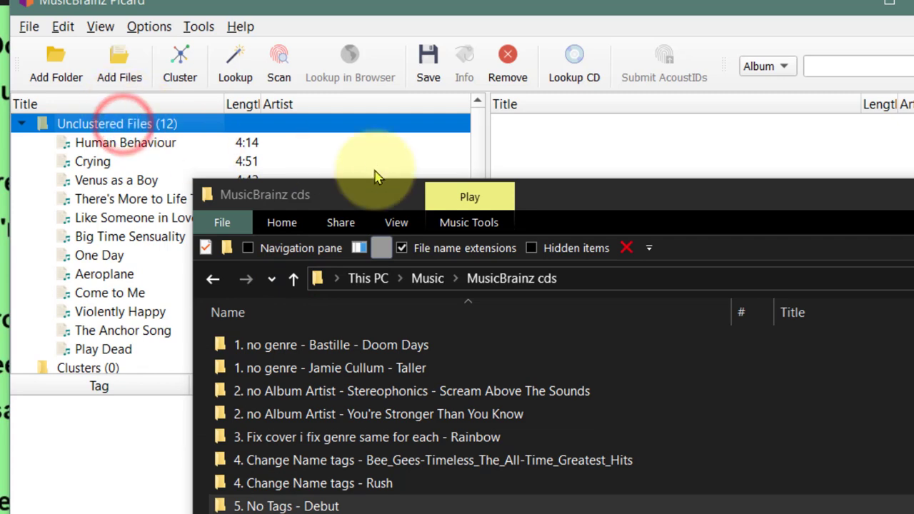
click(271, 80)
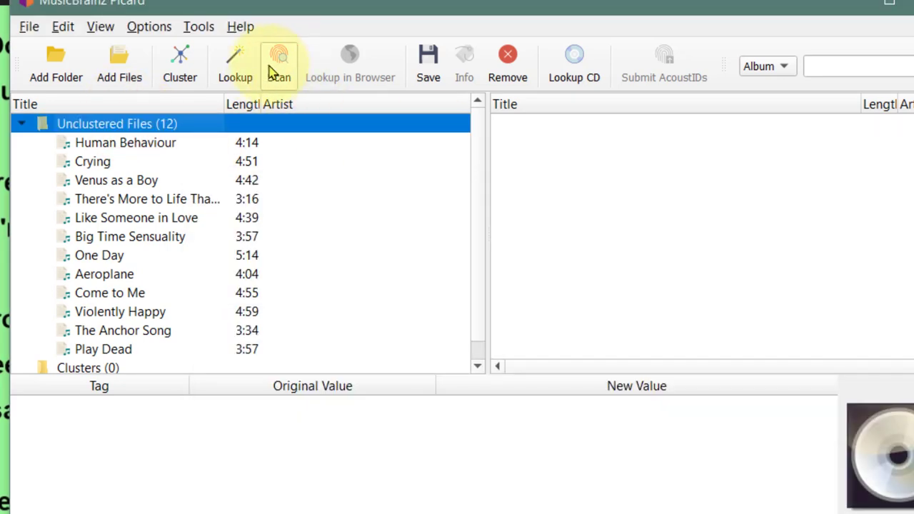
click(179, 64)
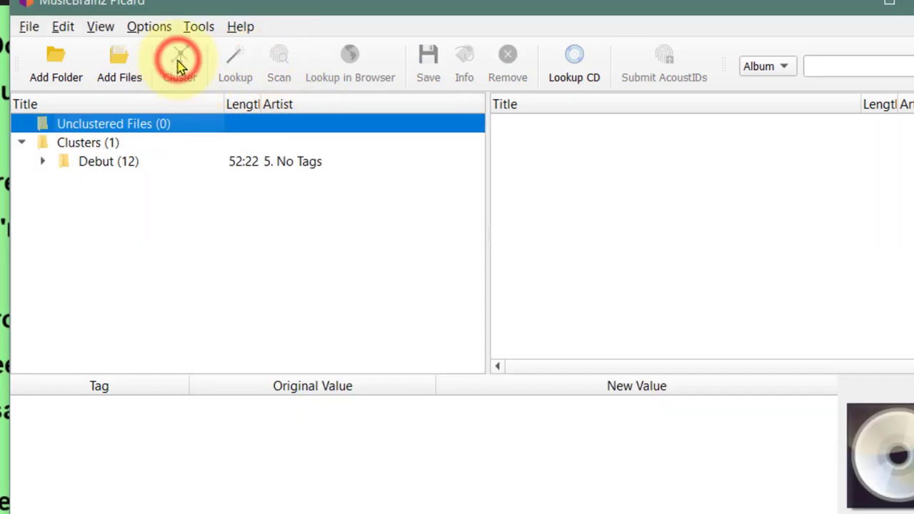
click(79, 142)
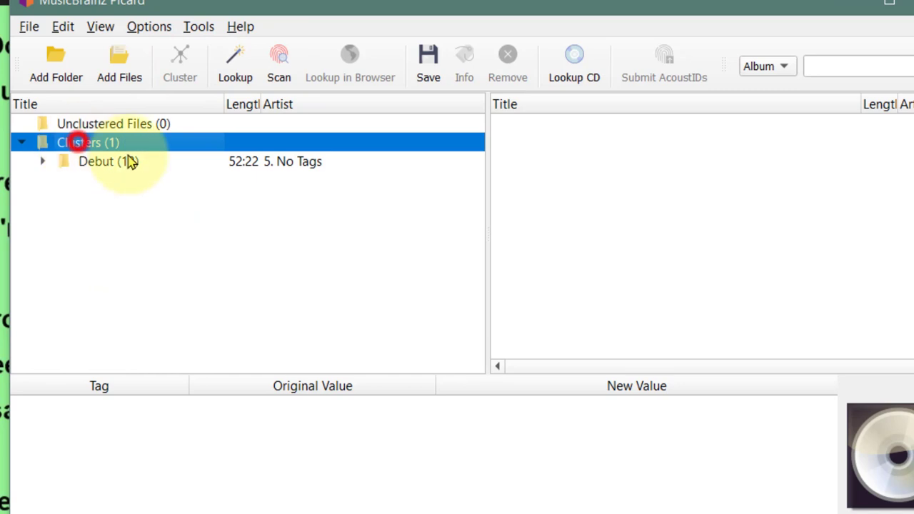
click(279, 61)
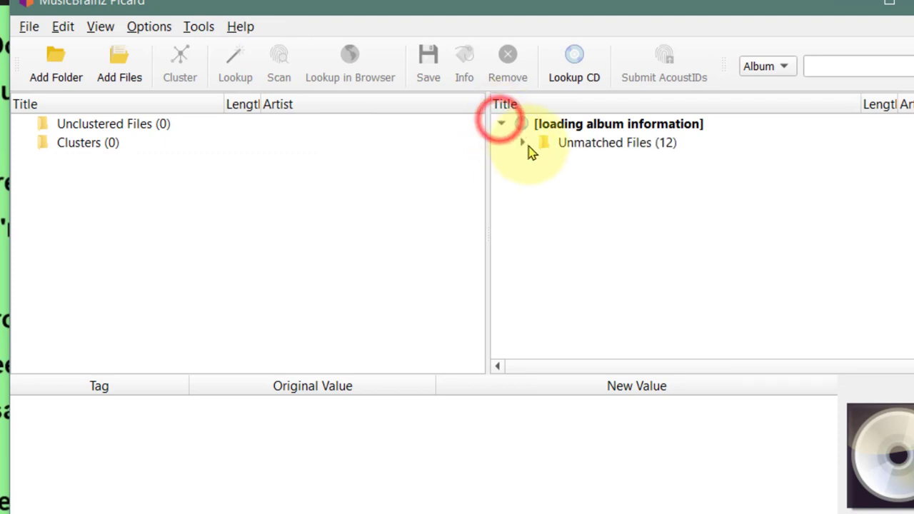
Expand the Unmatched Files, check the Human Behaviour and Venus as a Boy tracks, and look up Venus as a Boy in the browser.
click(592, 145)
click(523, 144)
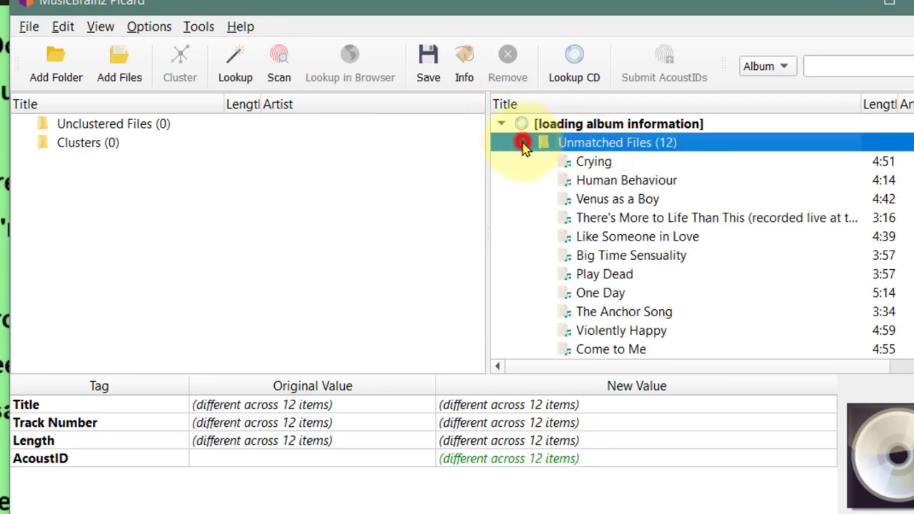
click(603, 181)
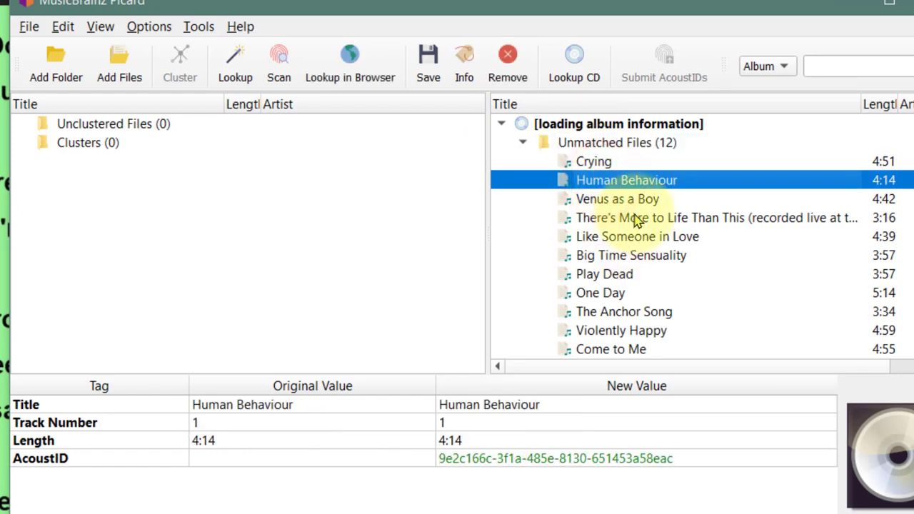
click(602, 200)
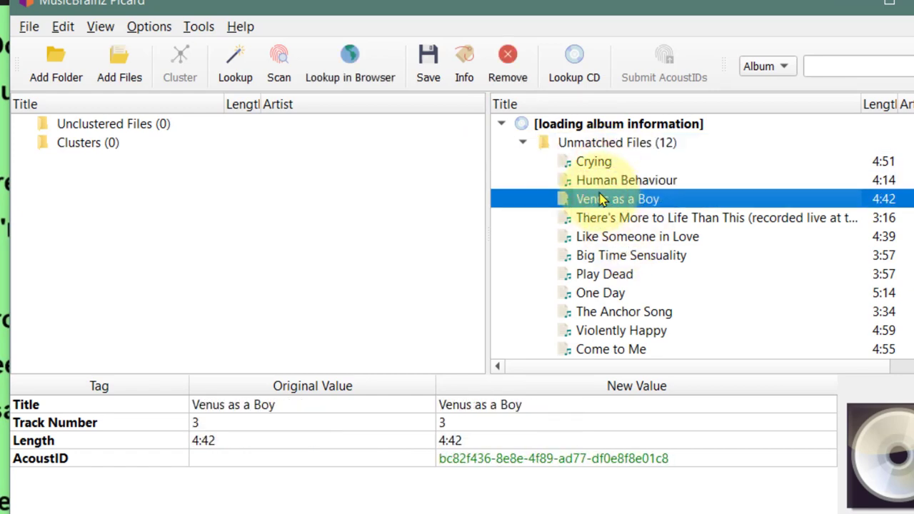
right_click(600, 202)
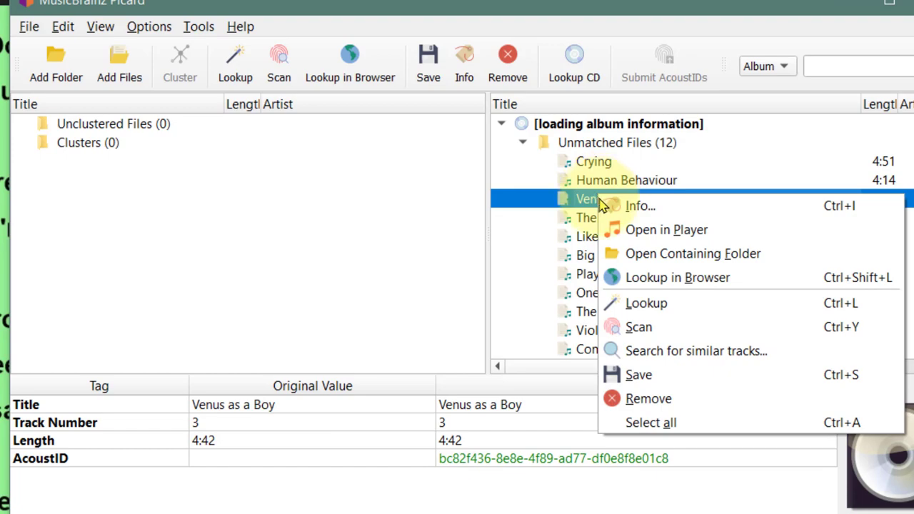
click(639, 279)
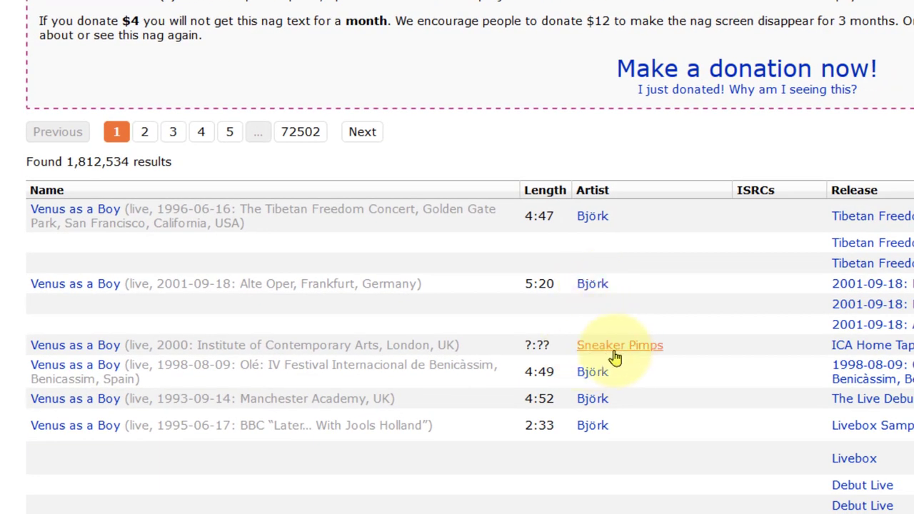
Go to Björk's artist page from the Venus as a Boy results and open her 1993 album Debut.
click(593, 216)
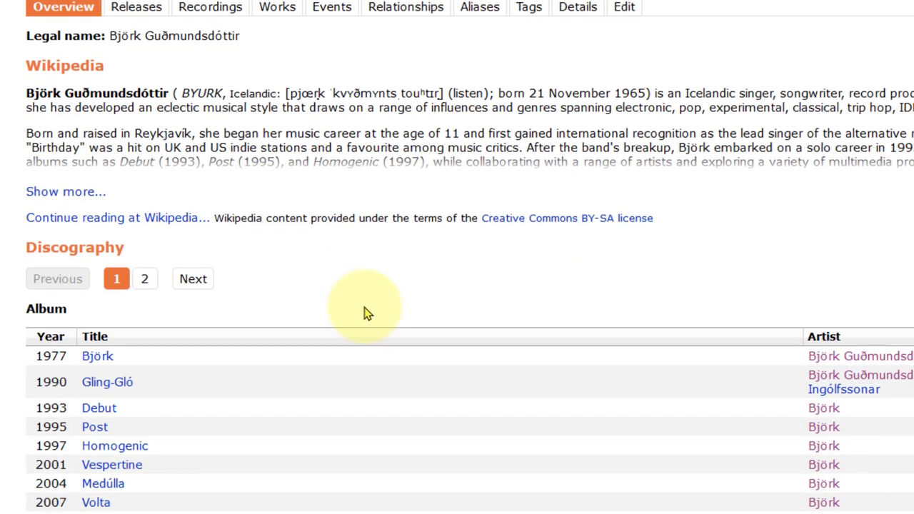
scroll(364, 312, down, 3)
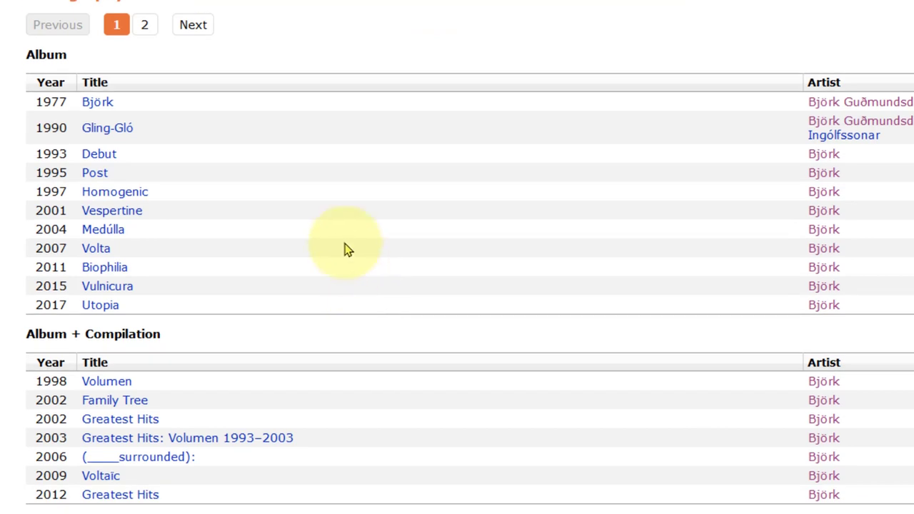
click(98, 155)
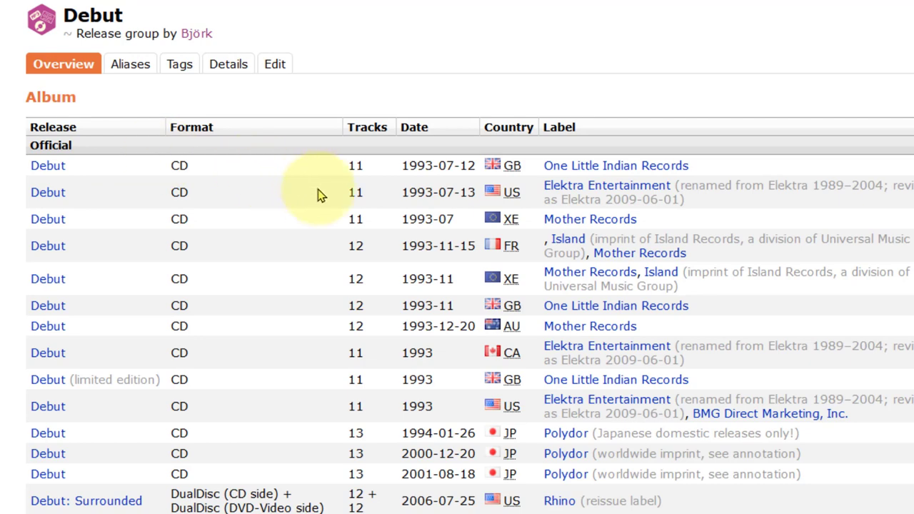
Compare the Debut editions with the loaded files and open the 12-track GB CD release dated 1993-11 from One Little Indian Records.
scroll(549, 138, down, 2)
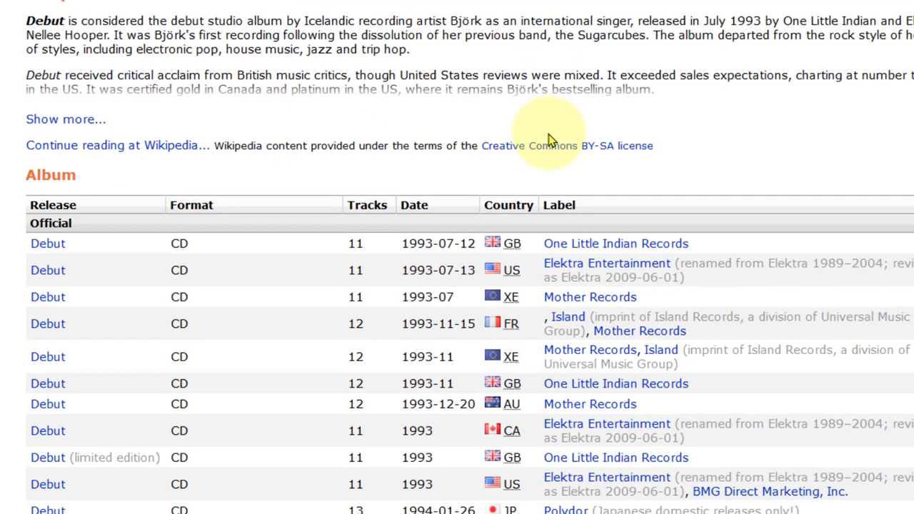
scroll(507, 171, down, 2)
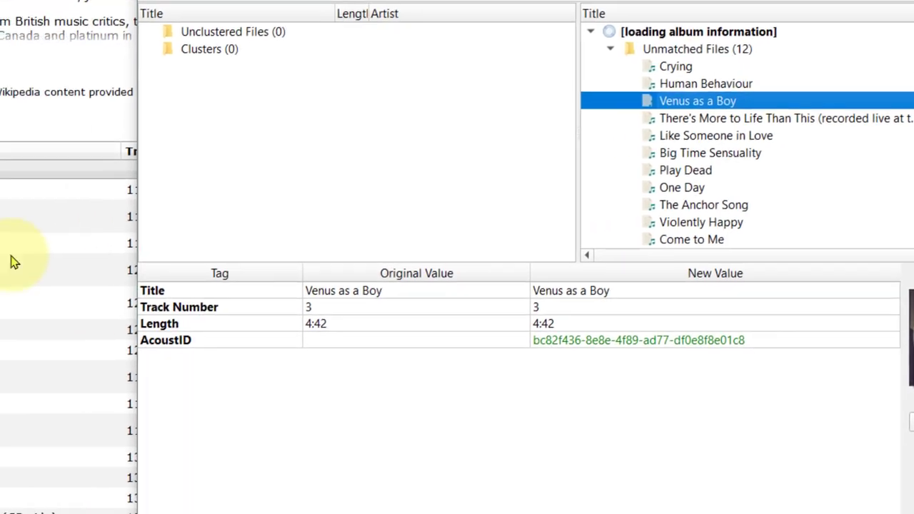
click(12, 261)
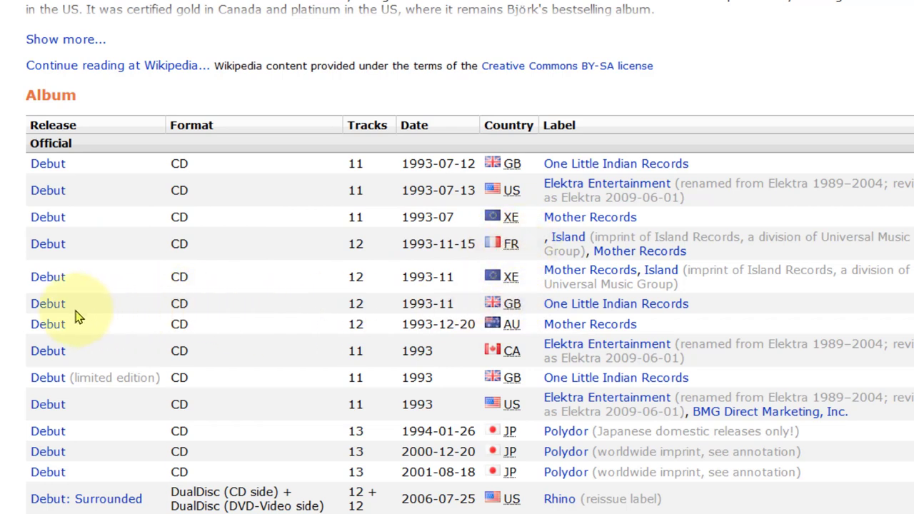
click(49, 306)
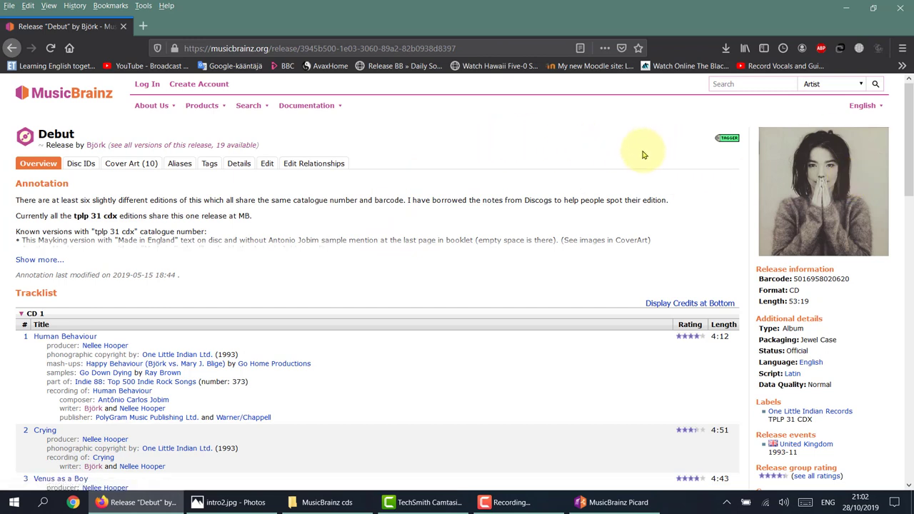
Place MusicBrainz Picard so the release page's tagger link stays reachable, collapse Unmatched Files, and send the Debut release to Picard.
click(611, 502)
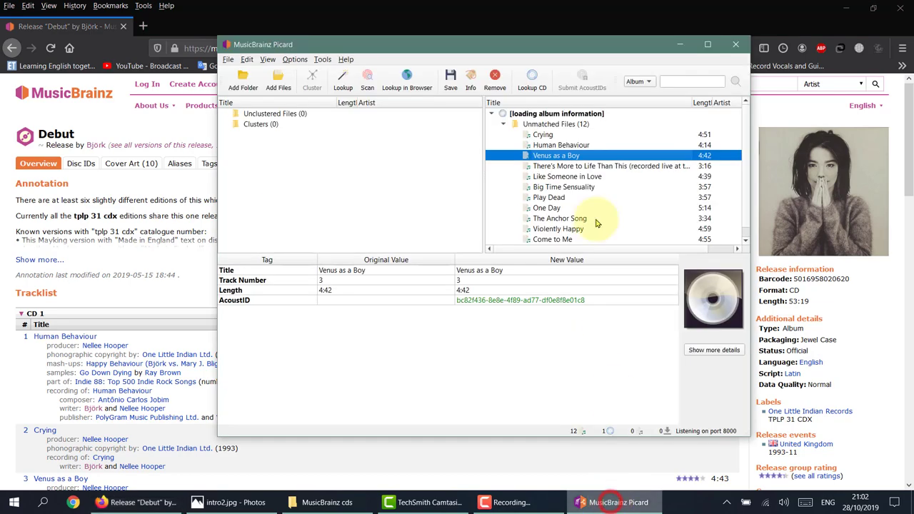
drag(580, 45, 471, 54)
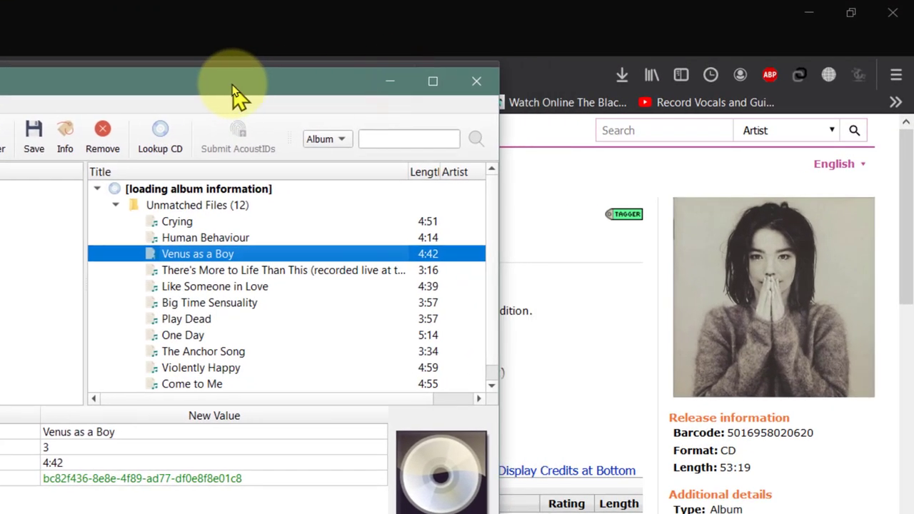
click(116, 208)
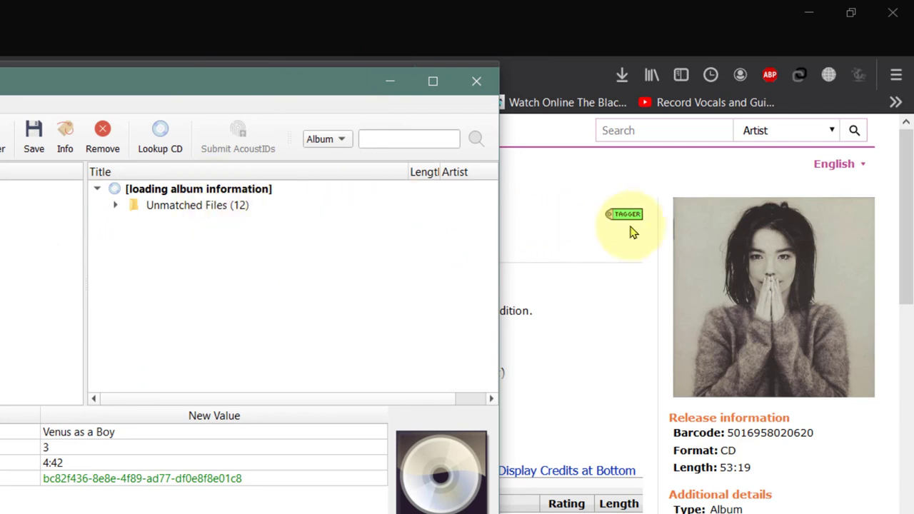
click(198, 187)
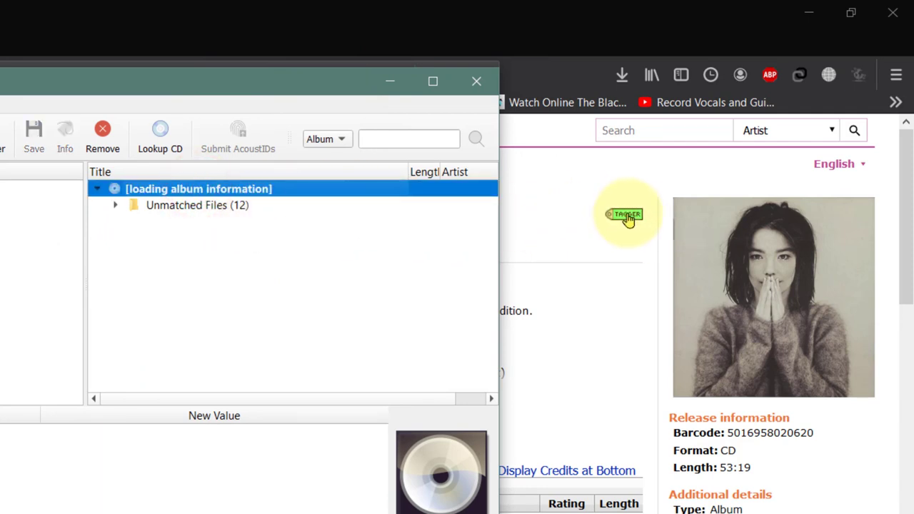
click(221, 244)
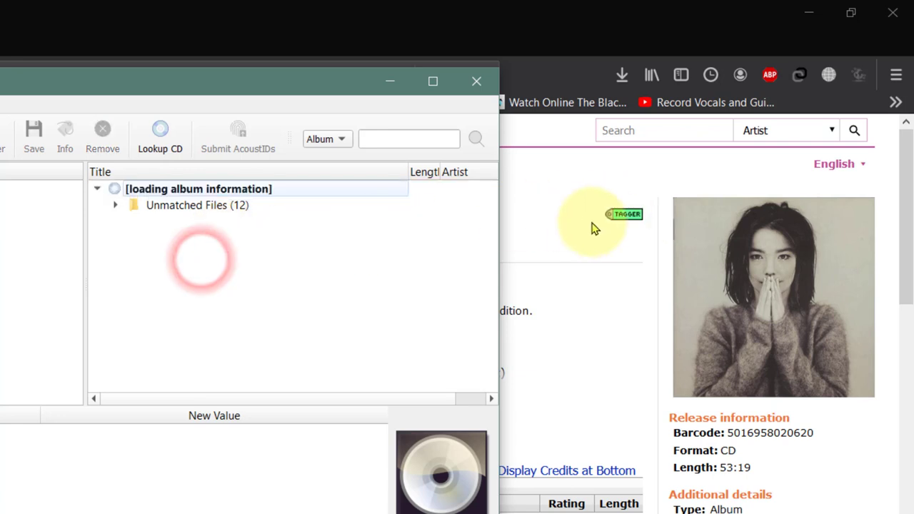
click(626, 214)
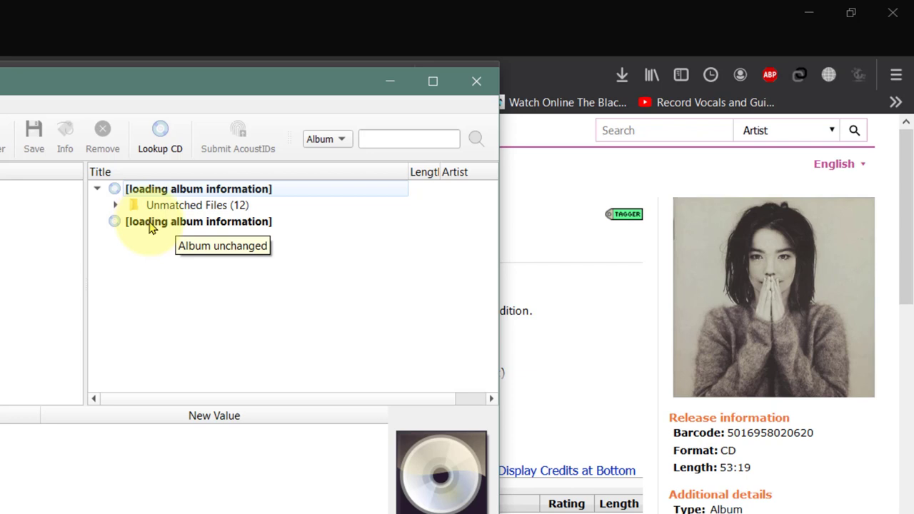
click(150, 226)
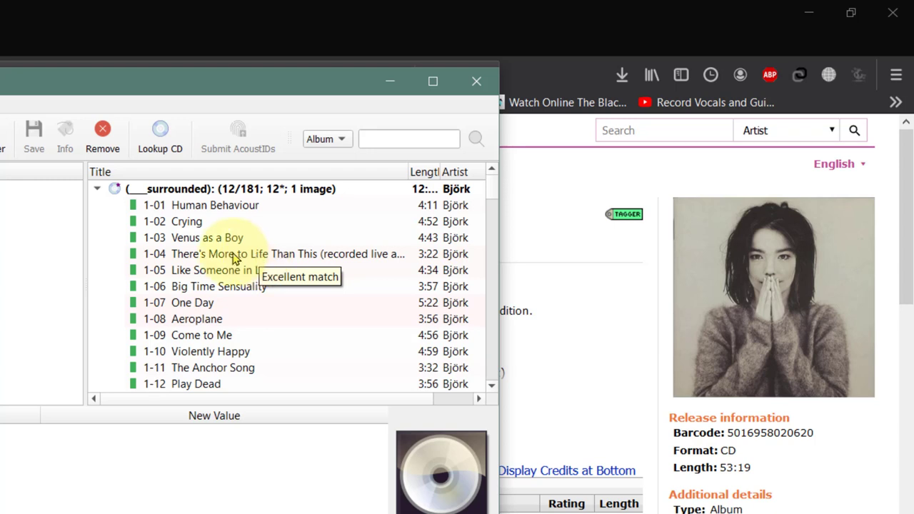
Compare the track lists and details of the (___surrounded): album and the Debut release, collapsing both after checking.
click(98, 190)
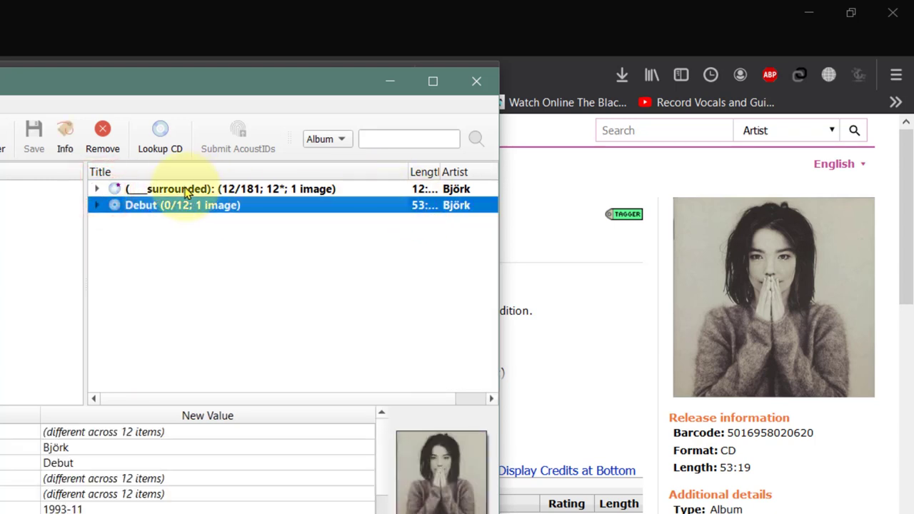
click(185, 190)
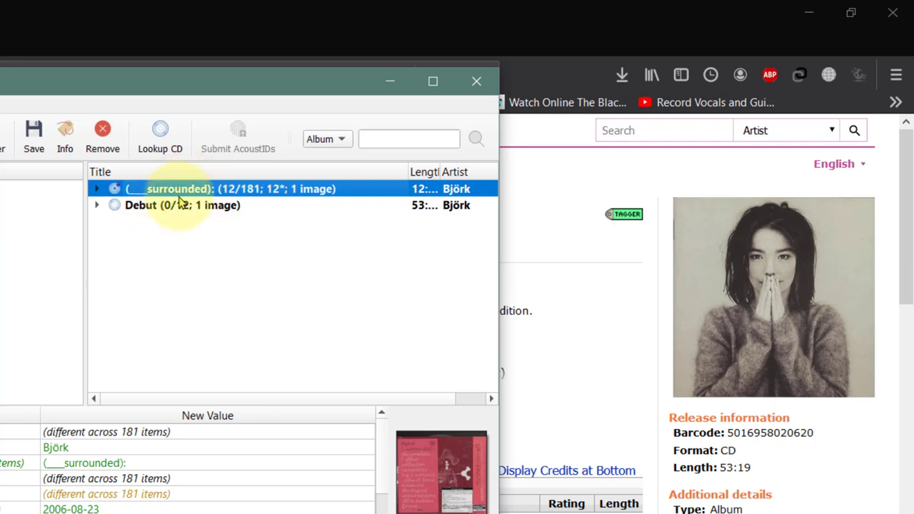
click(163, 205)
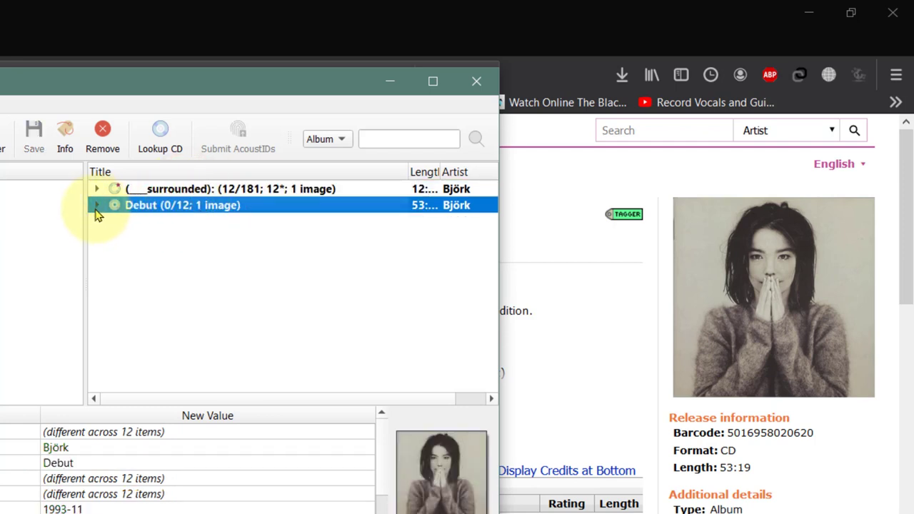
click(96, 206)
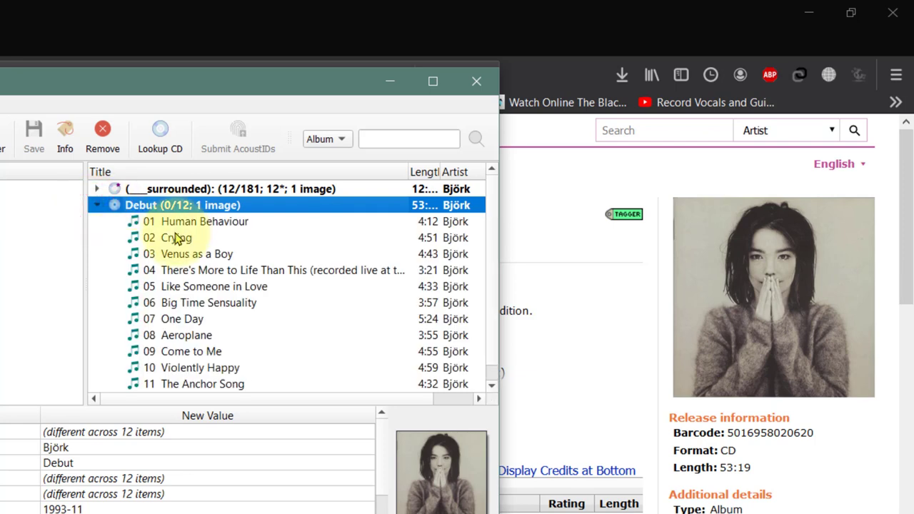
scroll(179, 246, down, 1)
scroll(178, 257, up, 1)
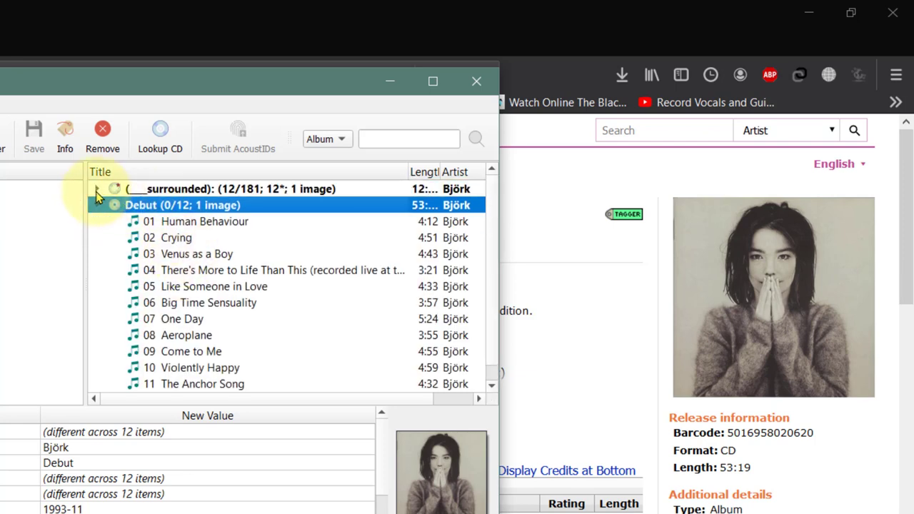
click(97, 205)
click(97, 189)
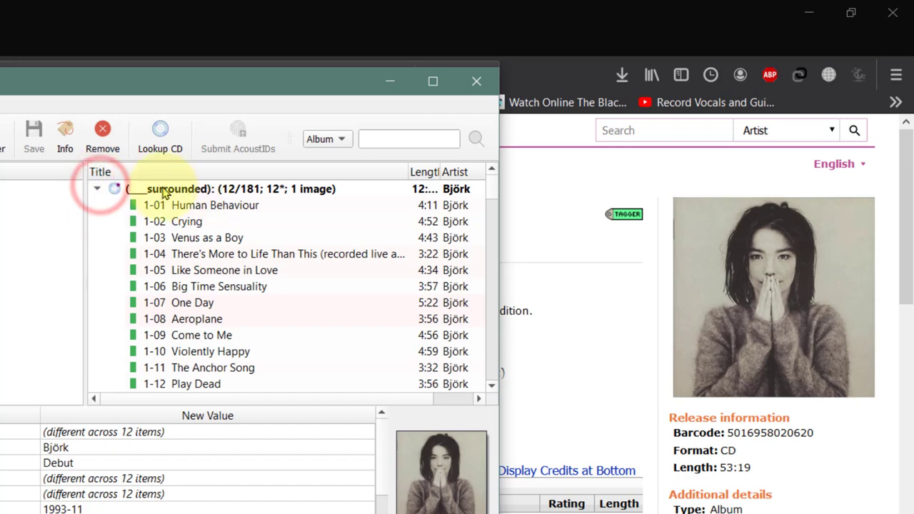
scroll(230, 262, down, 6)
scroll(227, 261, up, 6)
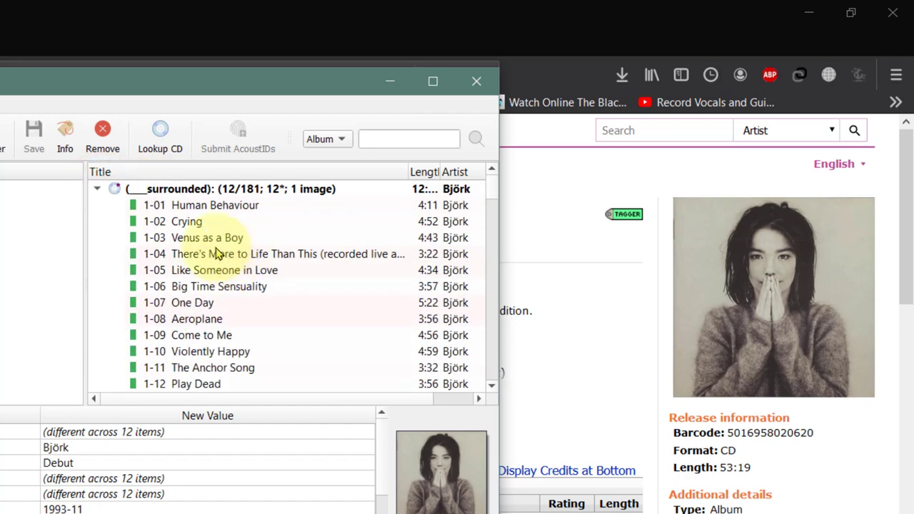
click(97, 188)
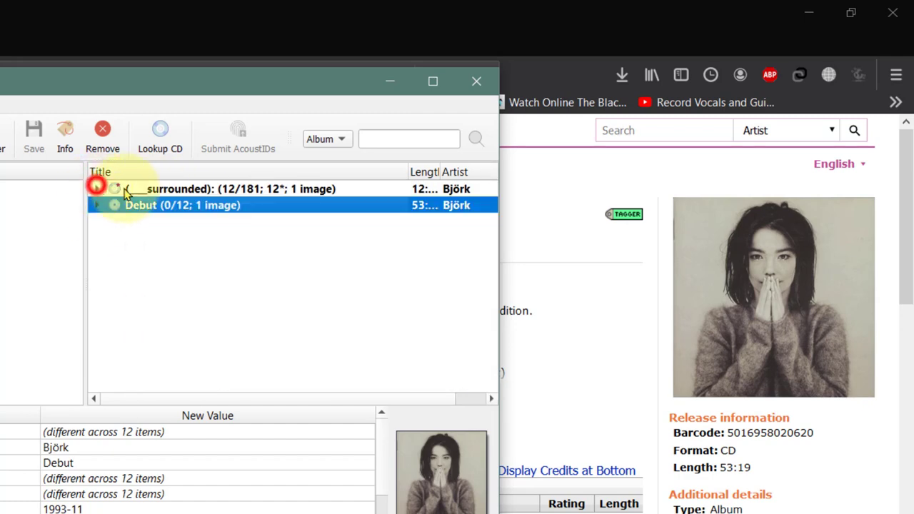
Move the matched files from the (___surrounded): album onto the Debut release and expand Debut.
click(170, 189)
drag(189, 193, 187, 209)
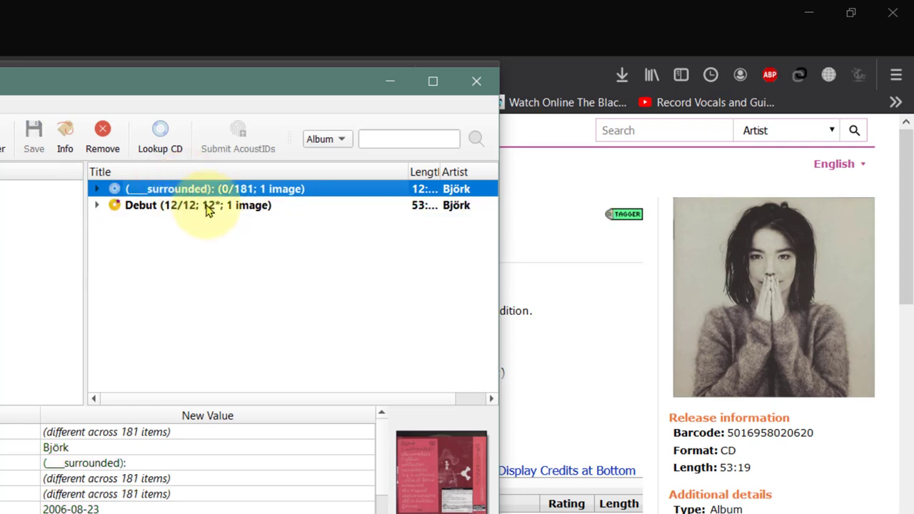
click(172, 207)
click(98, 206)
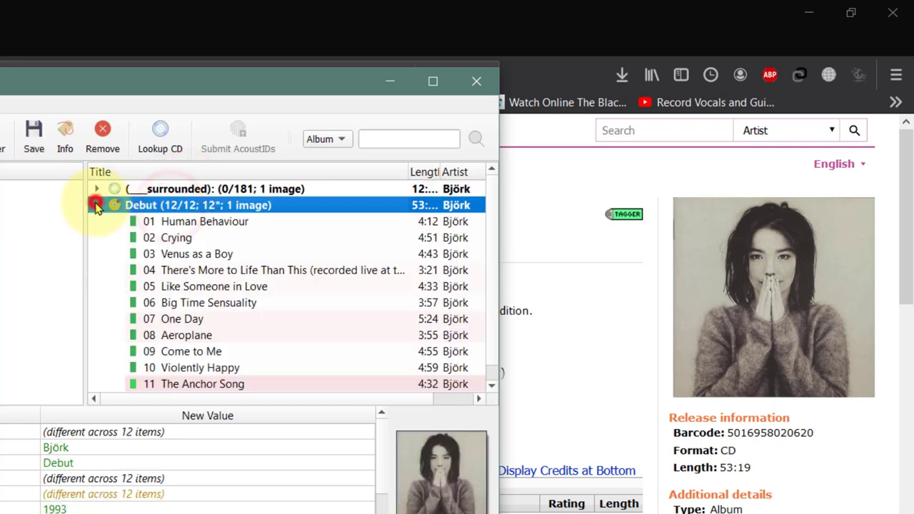
Review the Debut track matches, checking the tags of Crying and Like Someone in Love, and select the whole Debut album.
scroll(204, 254, down, 1)
scroll(204, 254, up, 1)
click(201, 238)
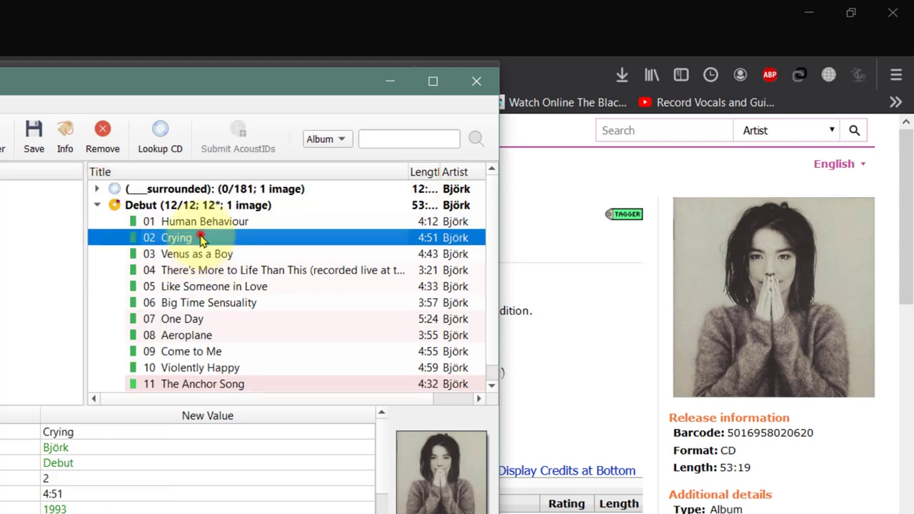
click(193, 285)
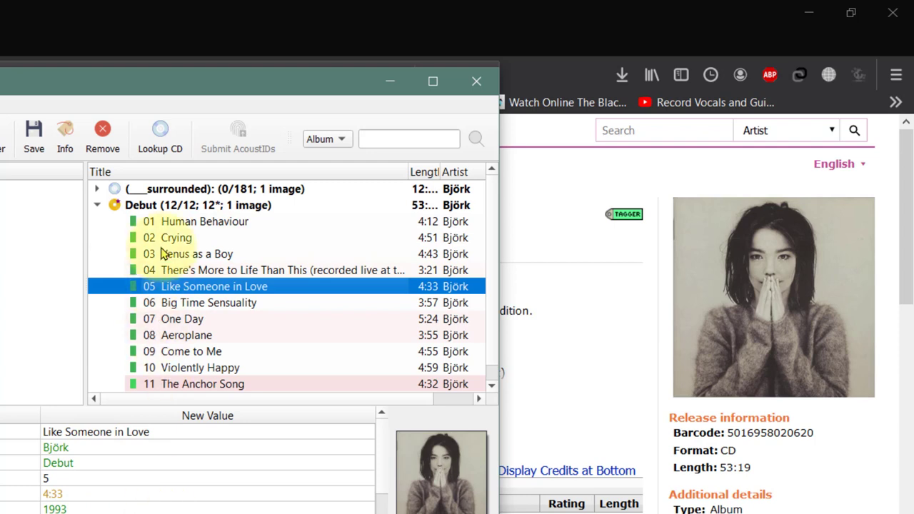
click(151, 205)
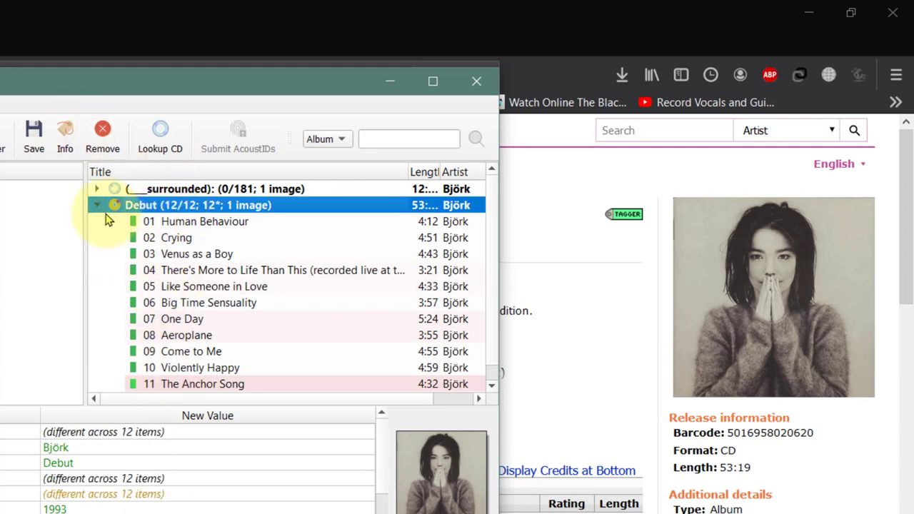
Switch to File Explorer and open the MusicBrainz cds fixed folder inside Music to check its artist folders.
key(alt+Tab)
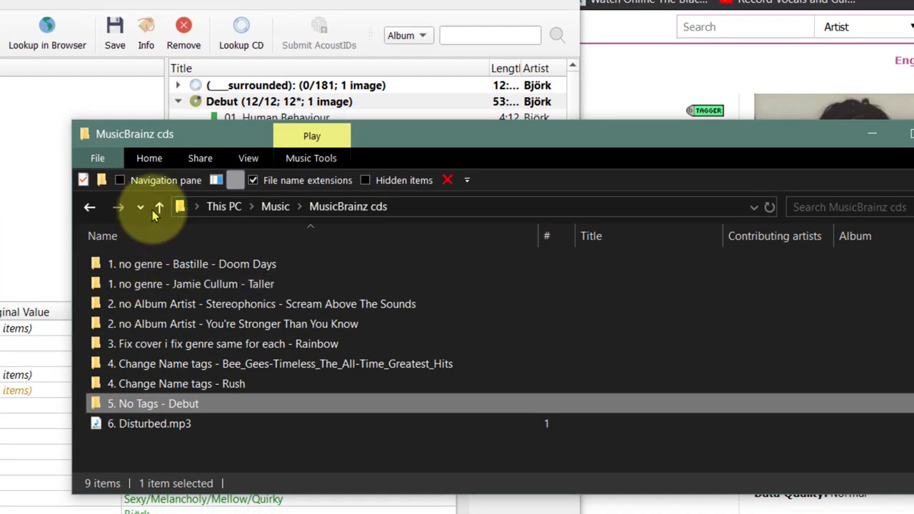
click(158, 207)
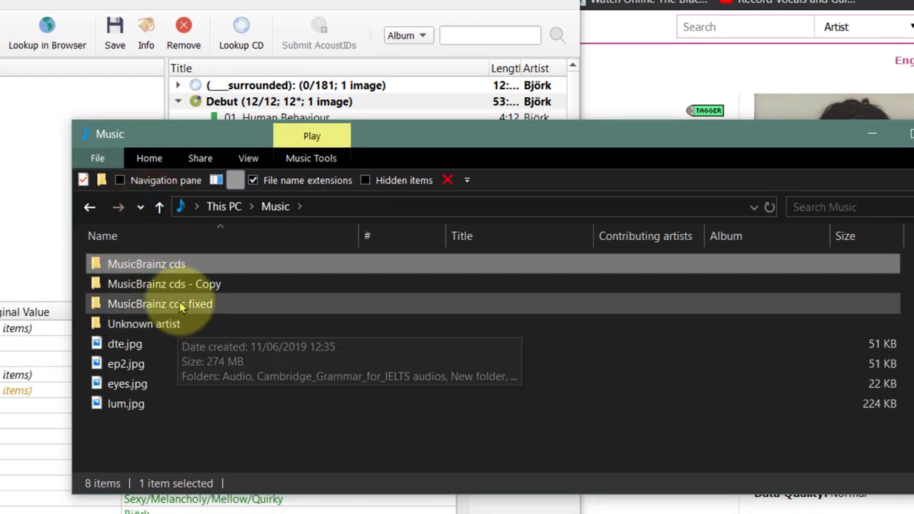
double_click(174, 301)
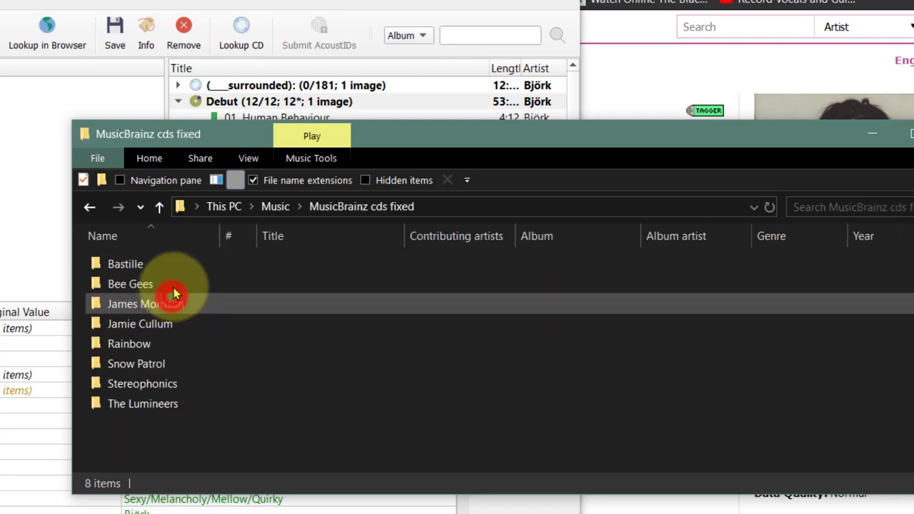
Save the whole Debut album and open the Björk > Debut folder in MusicBrainz cds fixed.
click(229, 100)
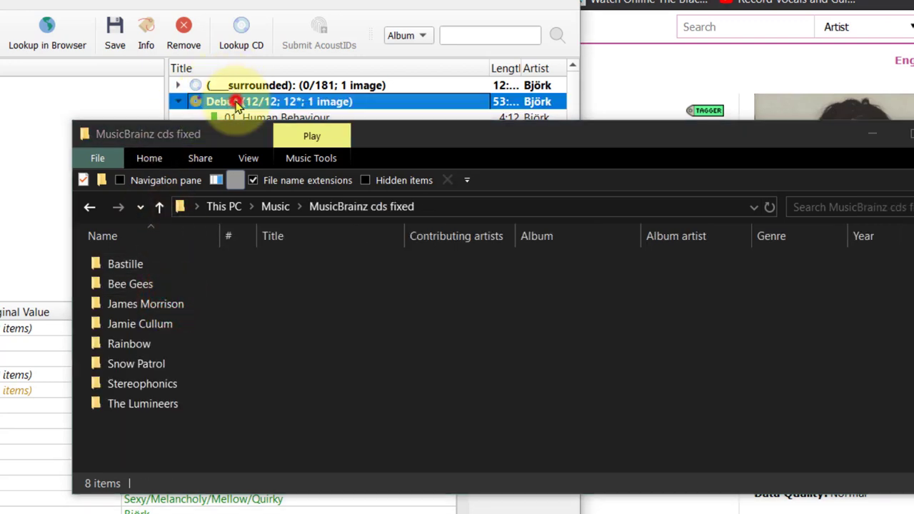
click(114, 27)
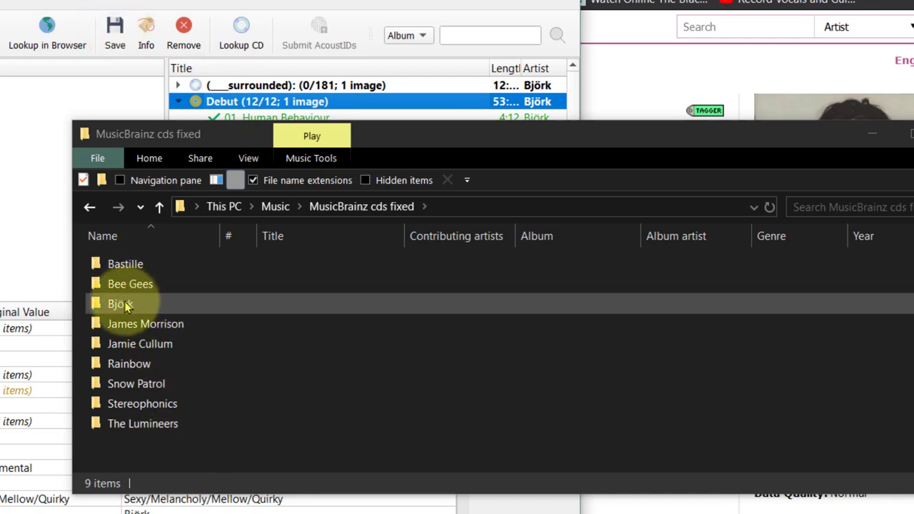
click(124, 304)
double_click(127, 303)
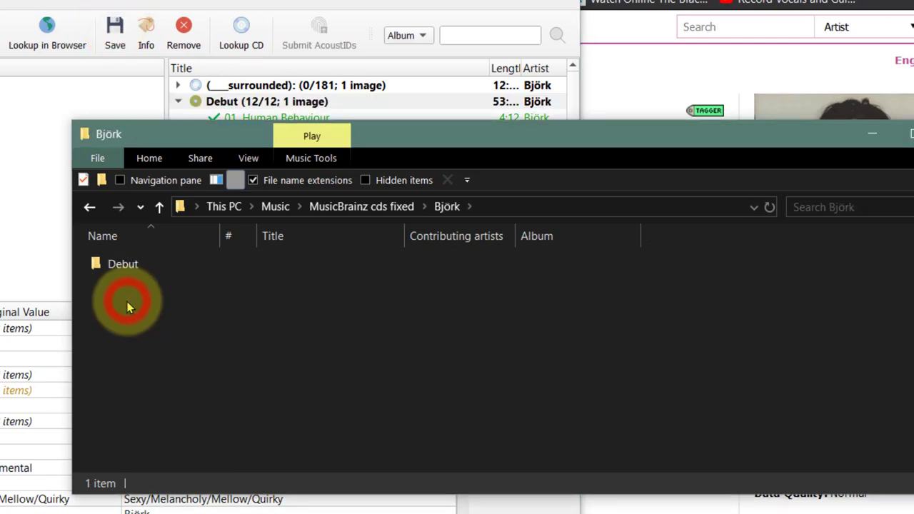
double_click(121, 265)
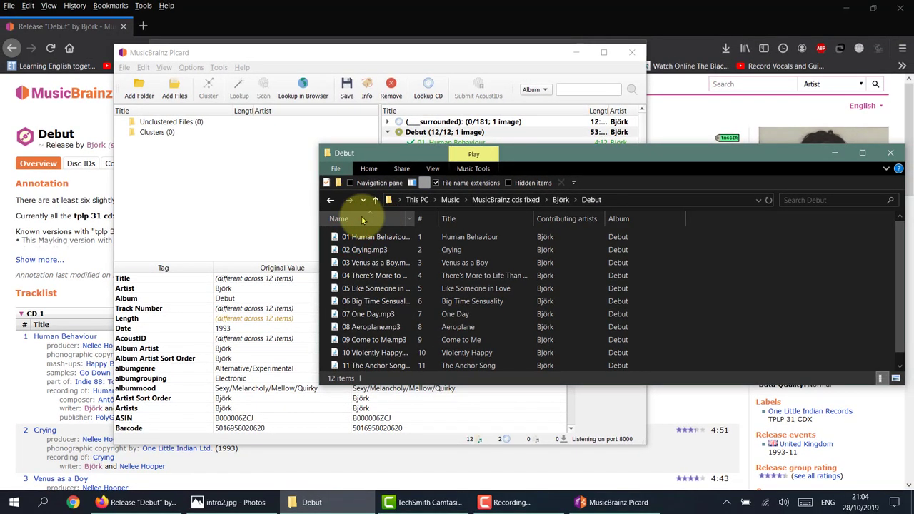
Add the Album artist, Genre and Year columns to the Debut folder listing and widen the Name column.
right_click(363, 219)
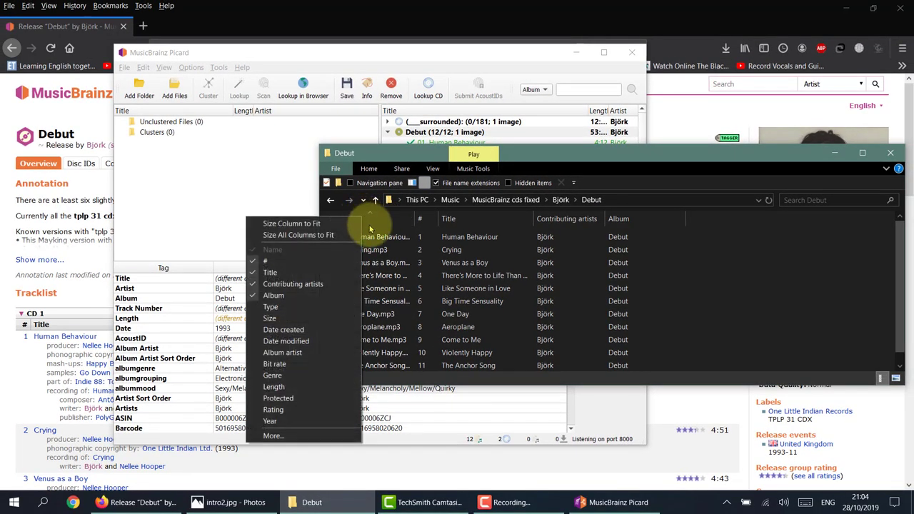
click(289, 352)
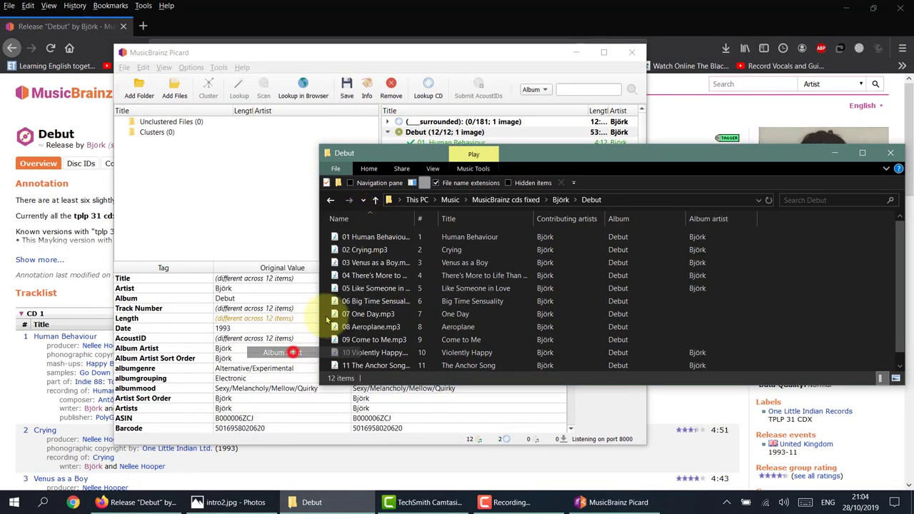
right_click(361, 218)
click(299, 379)
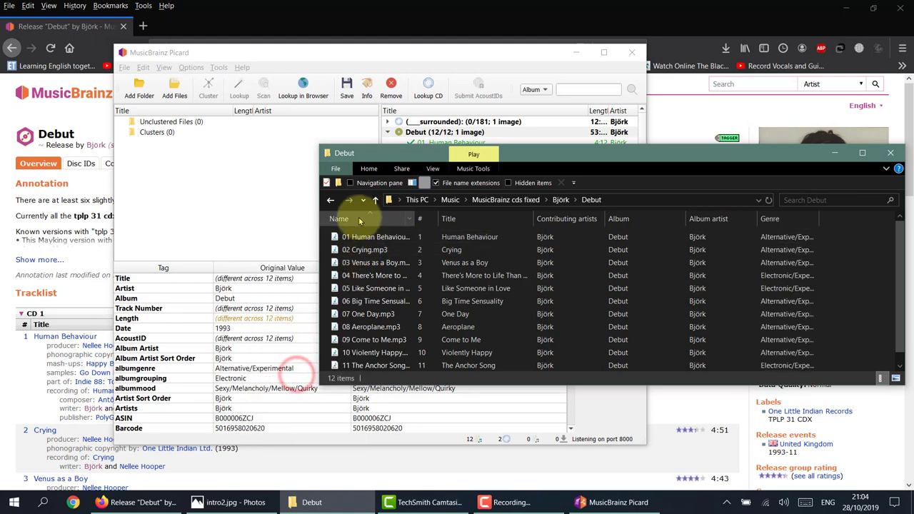
right_click(358, 215)
click(284, 419)
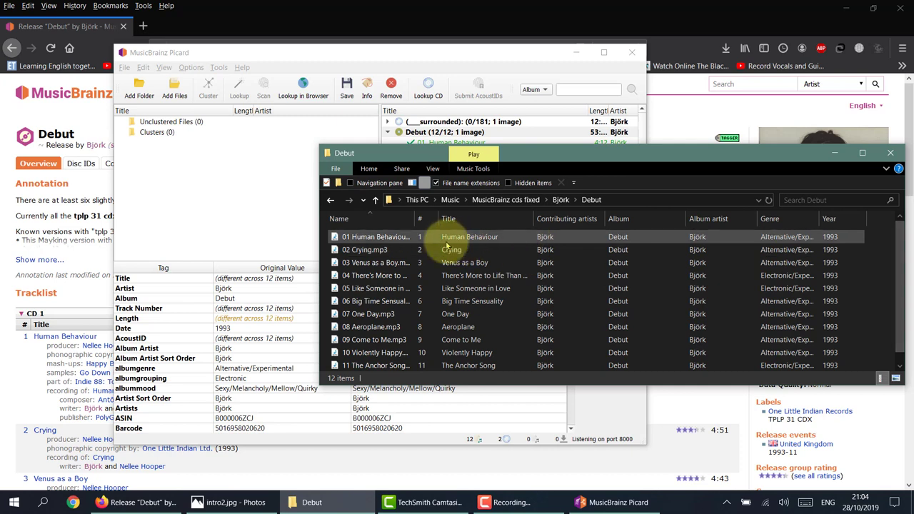
drag(418, 217, 473, 218)
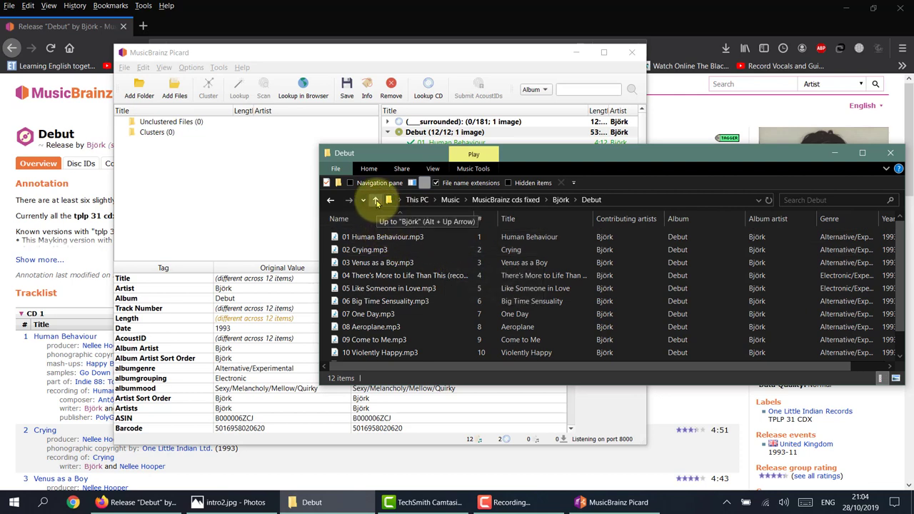
Remove the (___surrounded): and Debut albums from MusicBrainz Picard and bring up the intro2.jpg tag-fixing list in Photos.
click(437, 121)
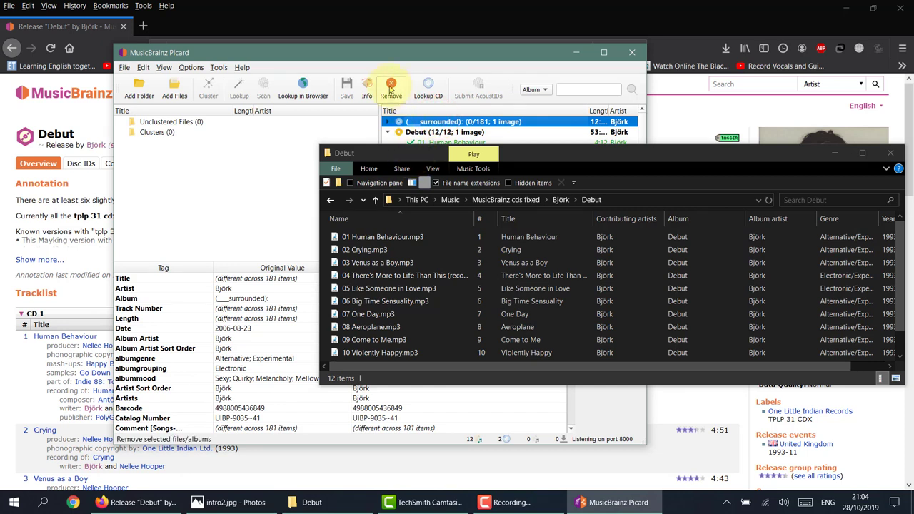
click(390, 87)
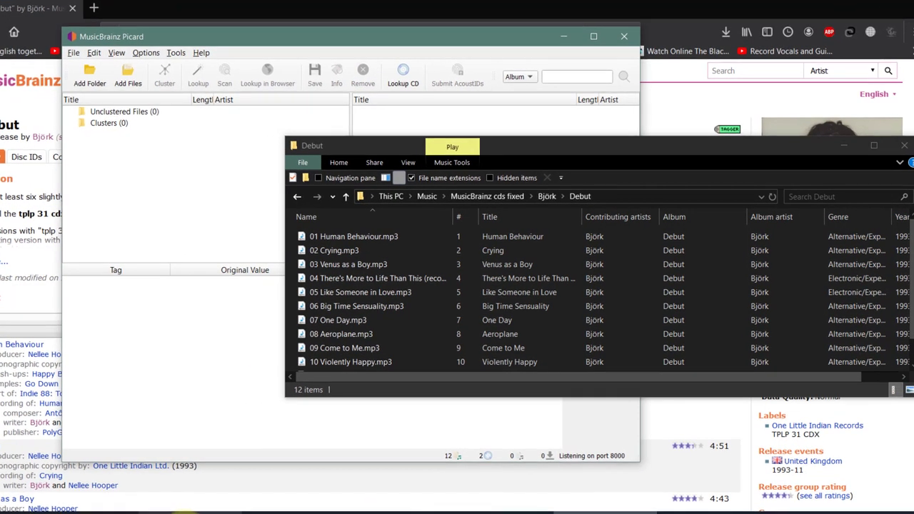
click(221, 502)
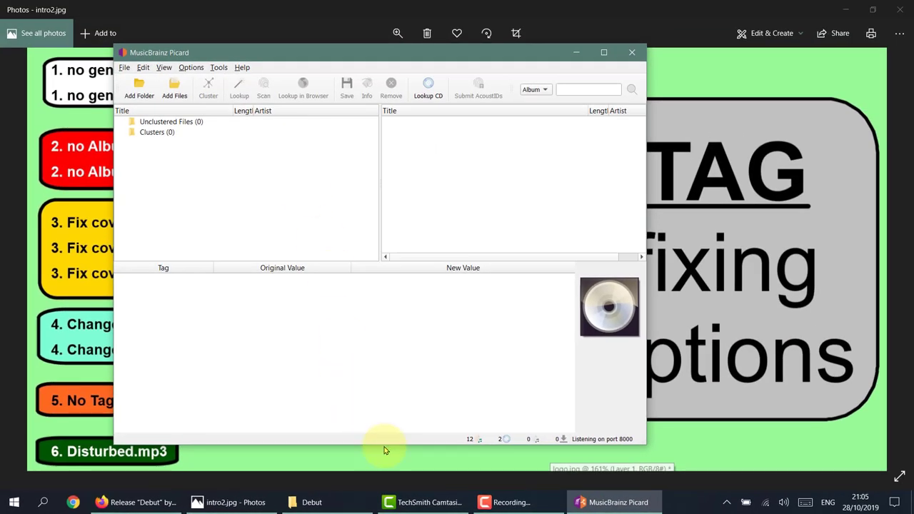
Switch to File Explorer, open the MusicBrainz cds folder in Music and add 6. Disturbed.mp3 to Picard's unclustered files.
click(330, 499)
click(376, 200)
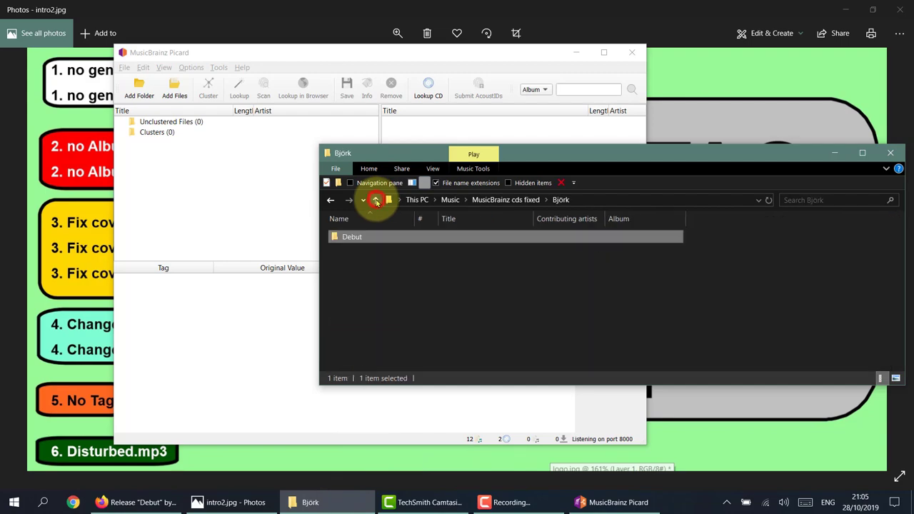
click(376, 200)
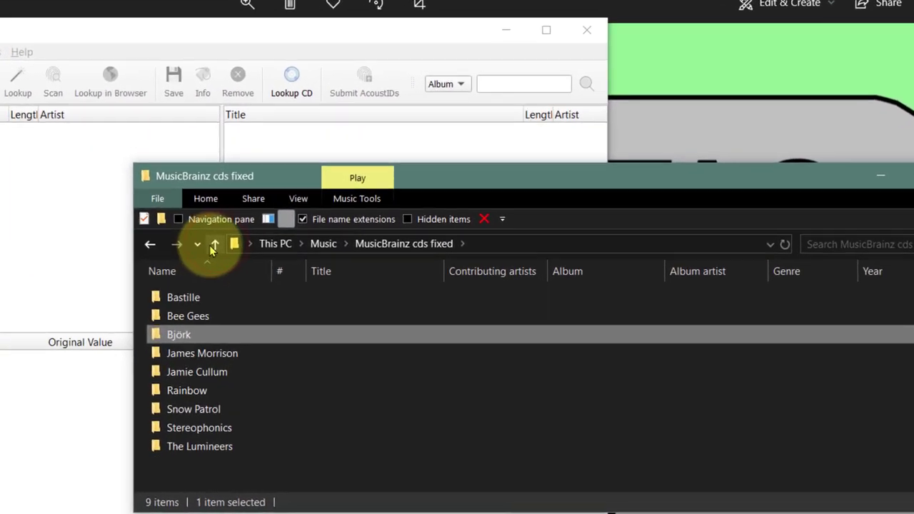
click(213, 245)
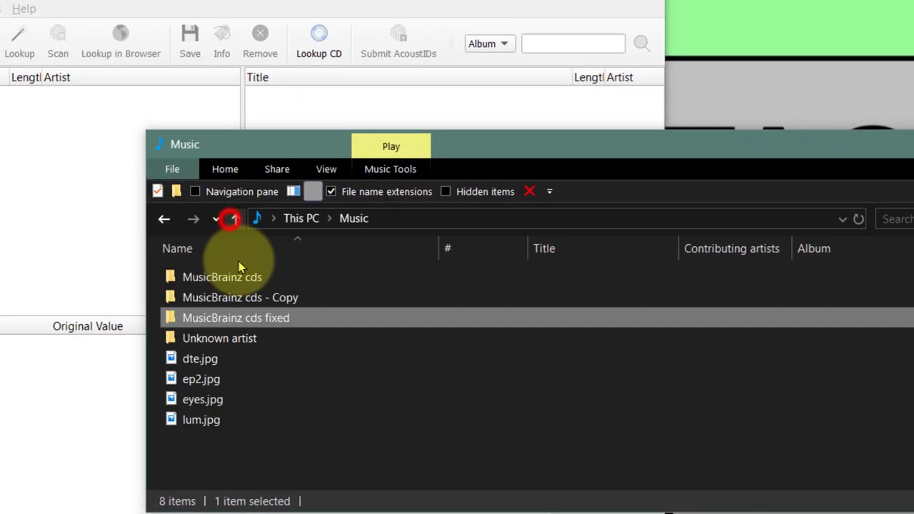
double_click(197, 293)
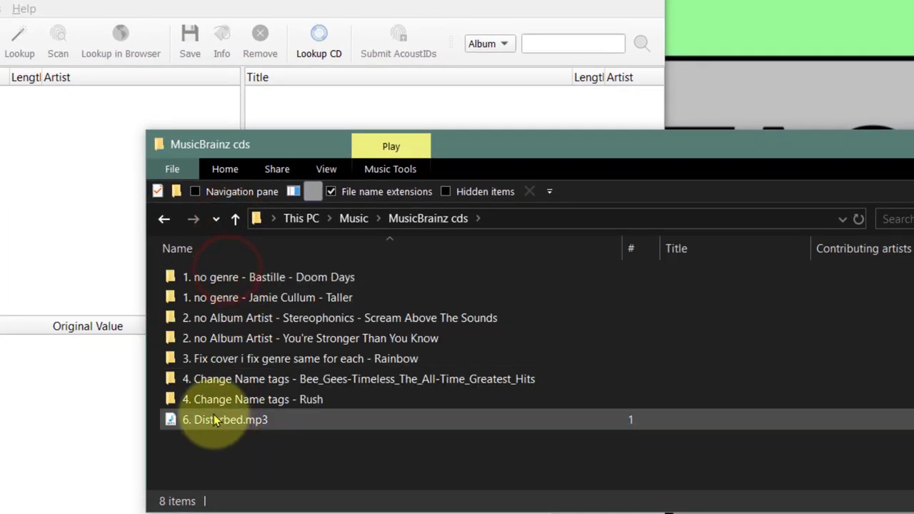
drag(214, 421, 0, 245)
drag(132, 254, 132, 253)
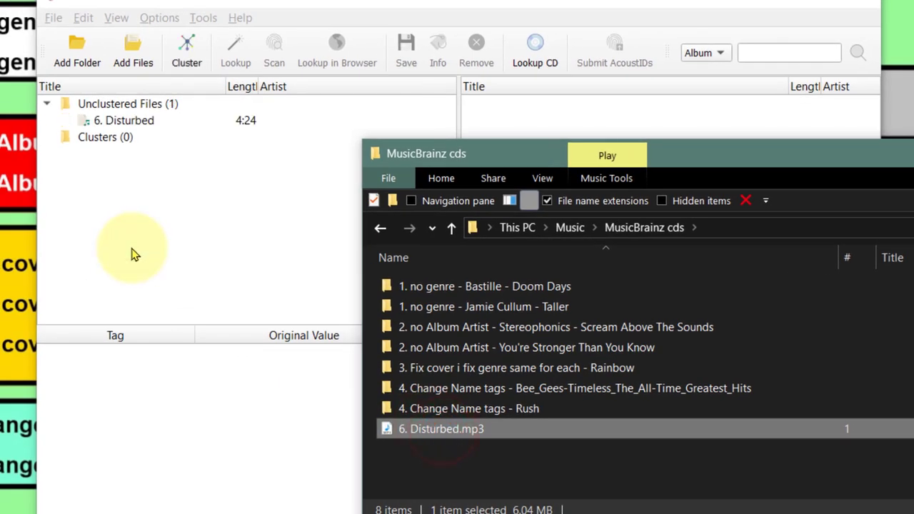
Select the unclustered file 6. Disturbed, clear File Explorer from view and scan the file to identify it.
click(120, 122)
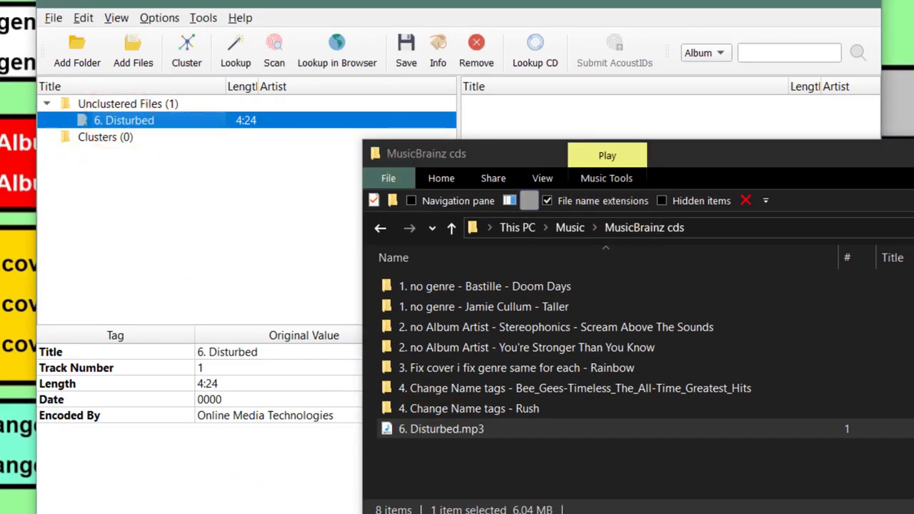
key(super+Down)
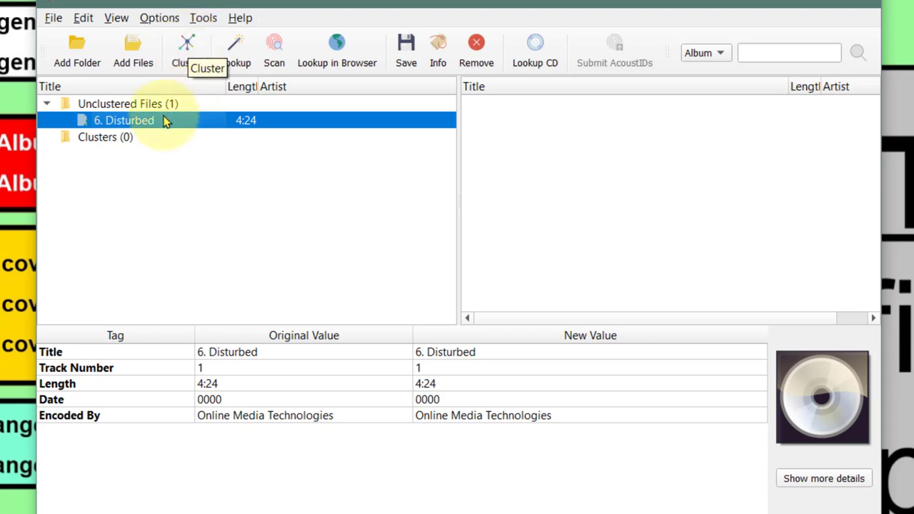
click(273, 50)
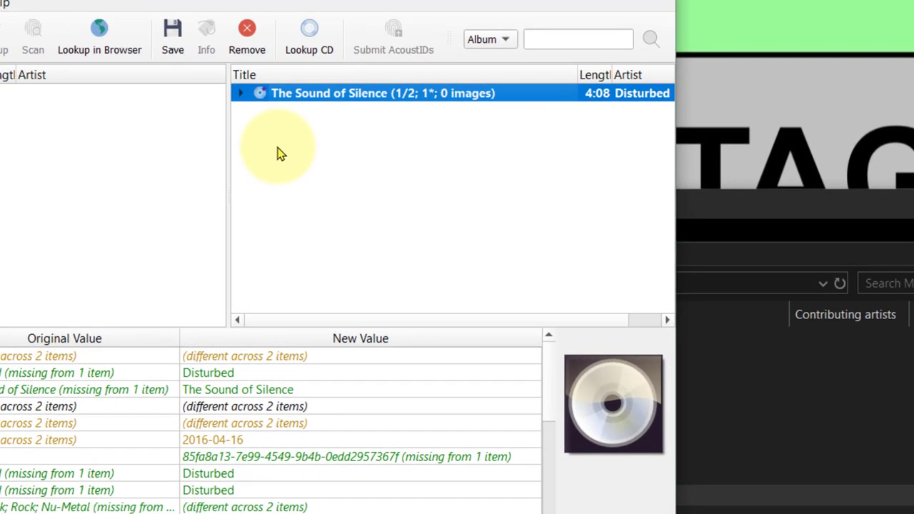
Expand The Sound of Silence album and check the tags of its matched track 01 and of the whole album.
click(227, 95)
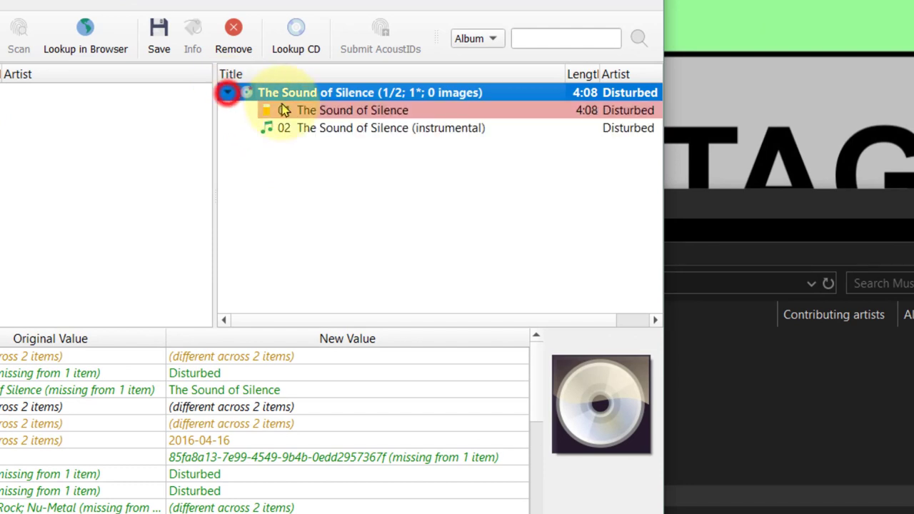
click(307, 110)
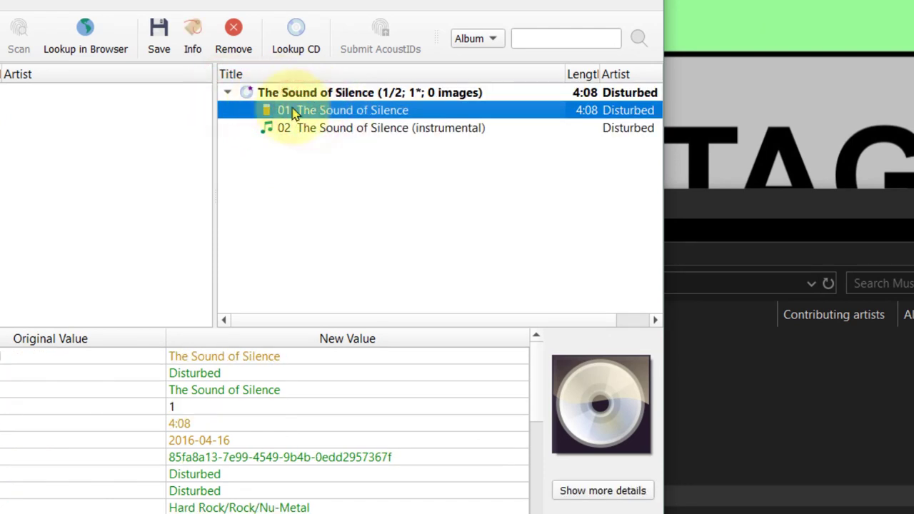
click(304, 97)
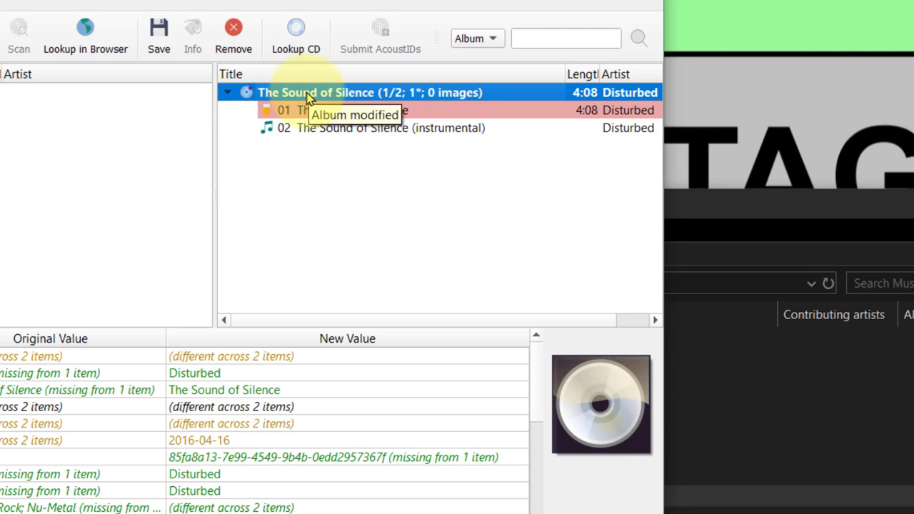
Look up The Sound of Silence in the browser, list all its versions and open the live on Conan release.
right_click(307, 95)
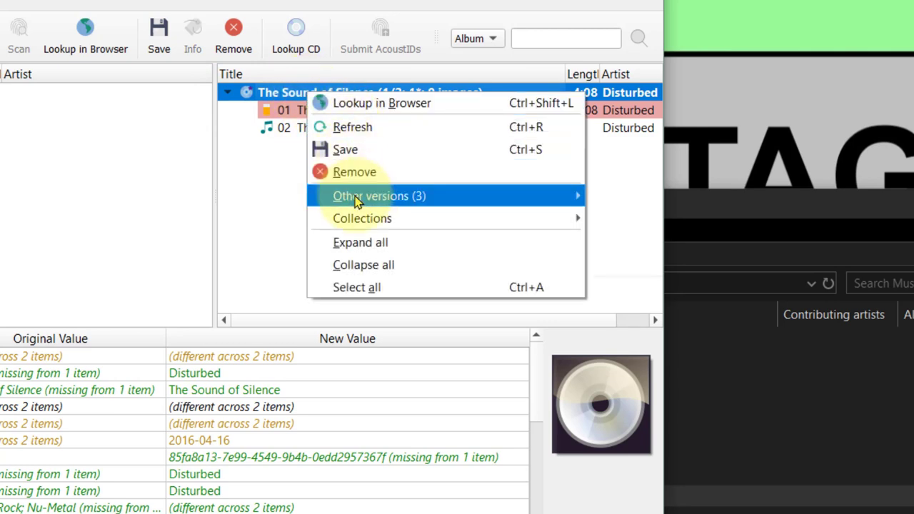
click(350, 104)
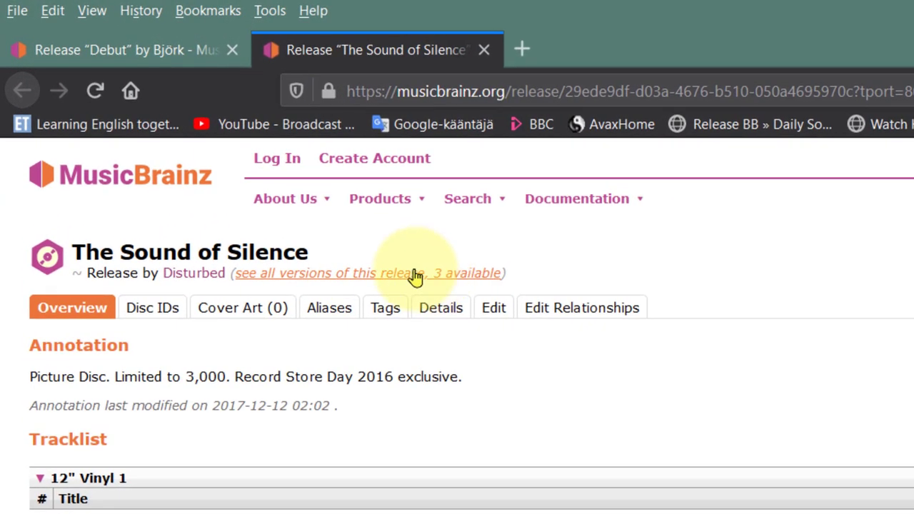
click(391, 275)
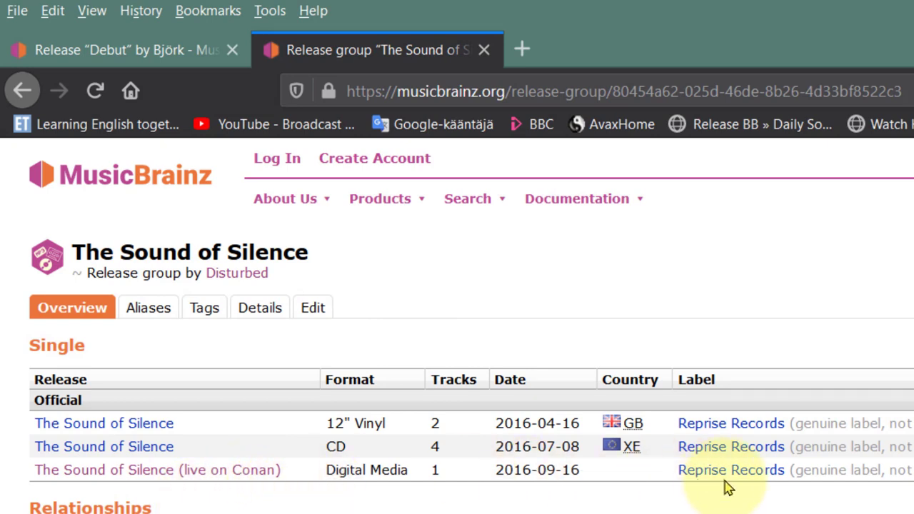
click(213, 476)
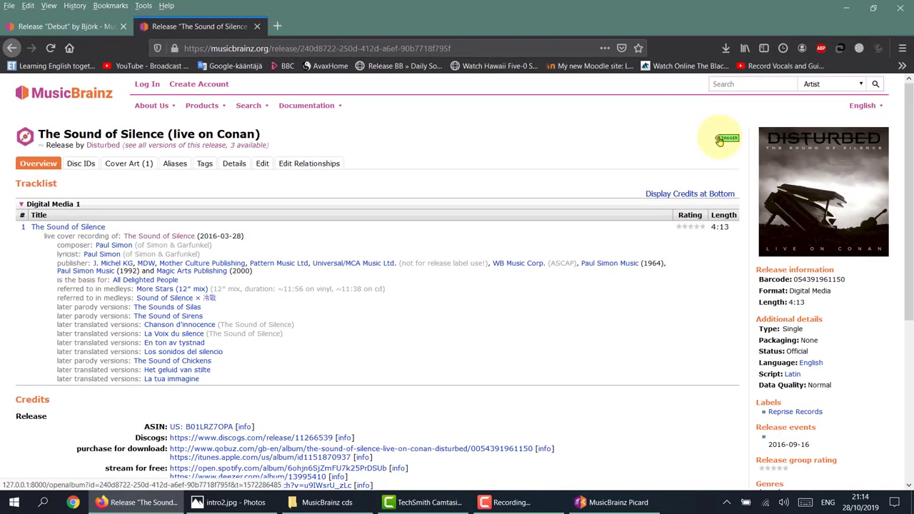
Send the live on Conan release from the MusicBrainz page to Picard with the Tagger link.
click(725, 139)
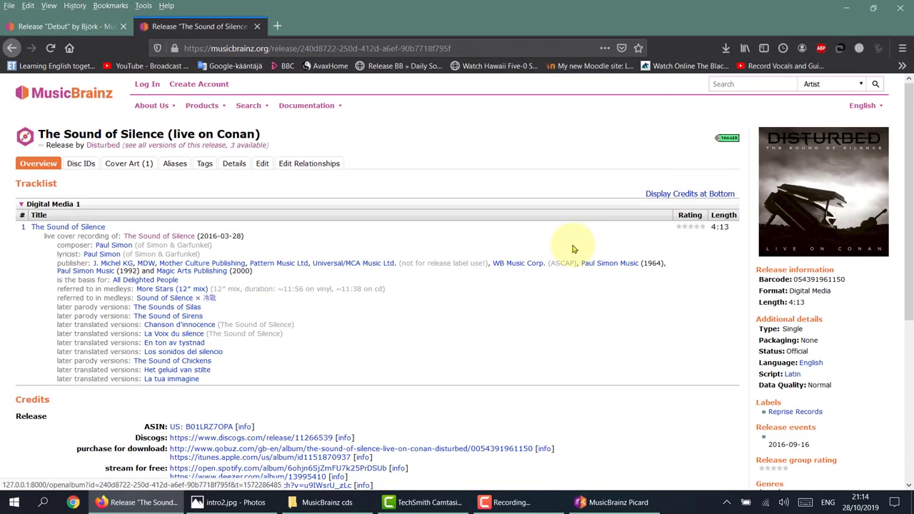
click(613, 502)
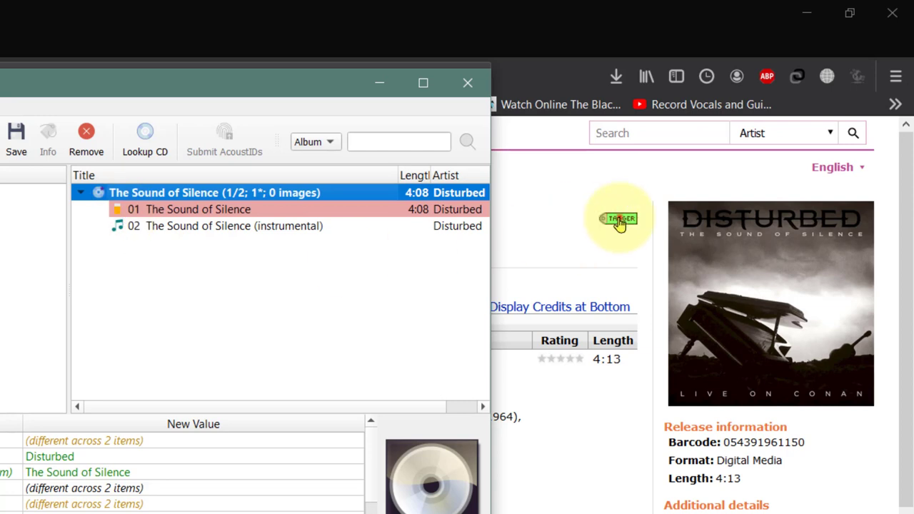
click(619, 220)
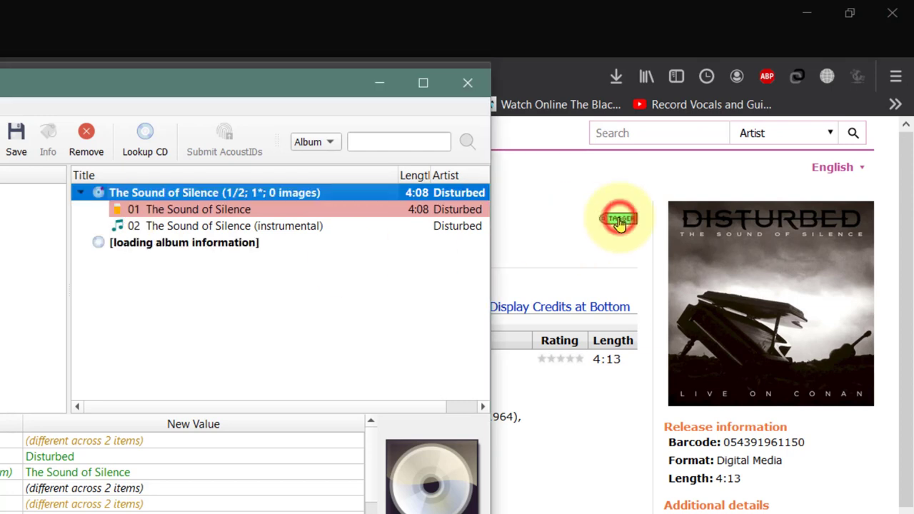
Expand The Sound of Silence (live on Conan) and move the matched file from the other Sound of Silence album onto its track 01.
click(129, 247)
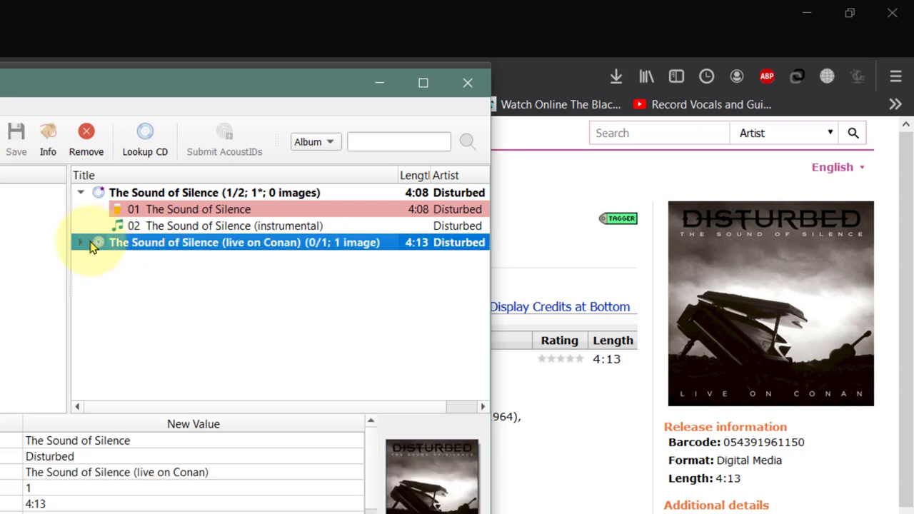
click(81, 243)
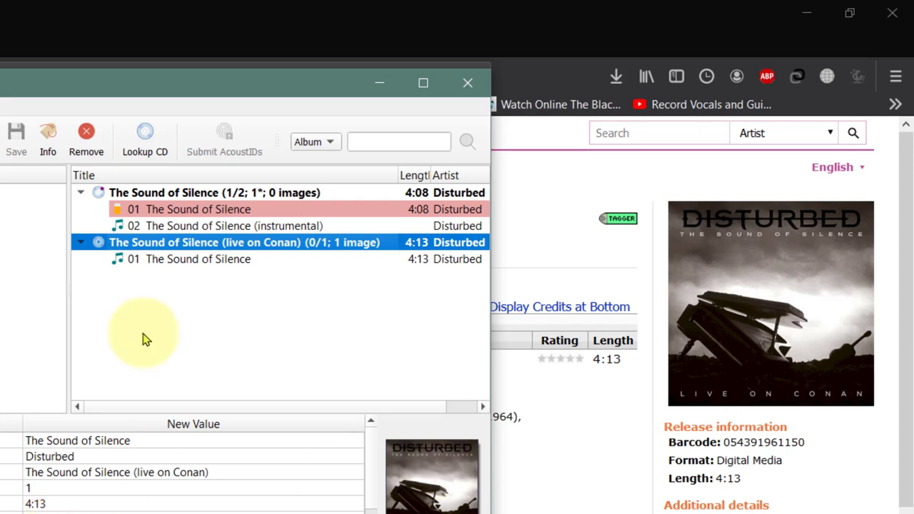
click(159, 262)
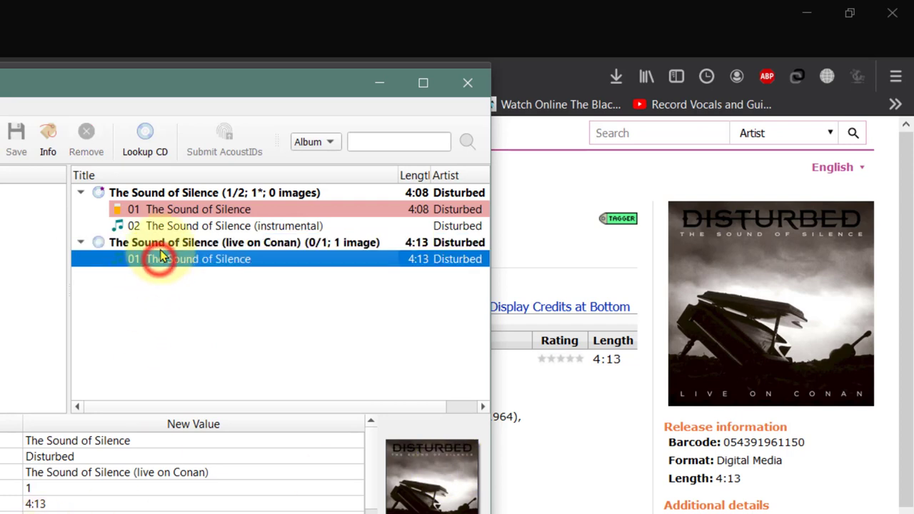
click(142, 242)
click(168, 209)
drag(168, 210, 165, 257)
click(177, 243)
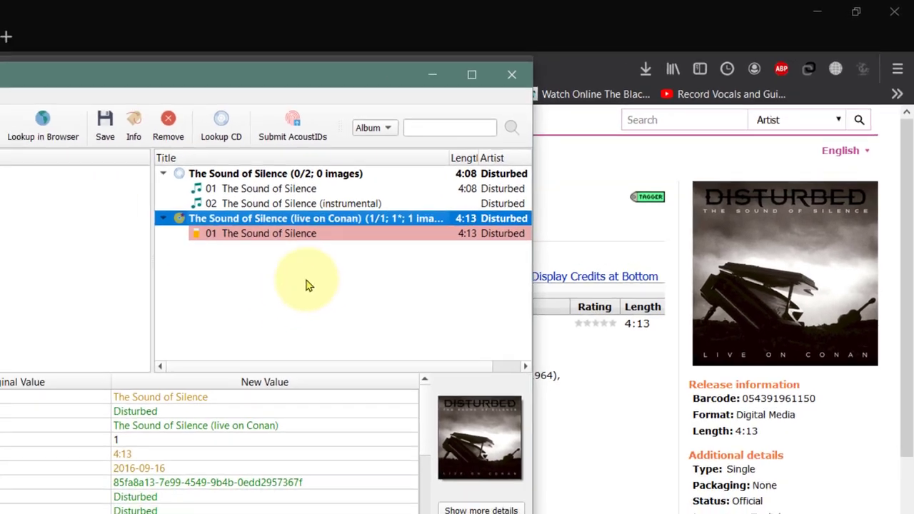
Bring up the MusicBrainz cds fixed folder beside Picard and save the matched The Sound of Silence (live on Conan) track.
key(alt+Tab)
drag(508, 207, 543, 192)
click(460, 153)
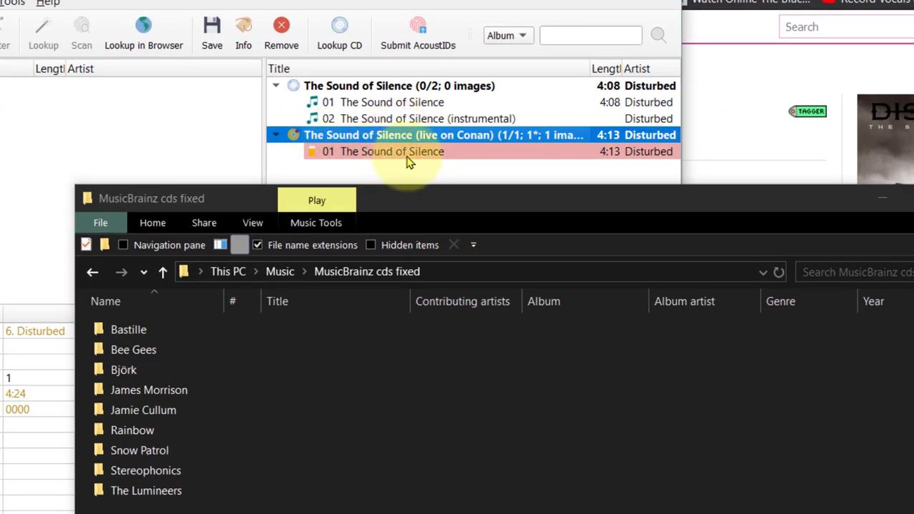
click(211, 29)
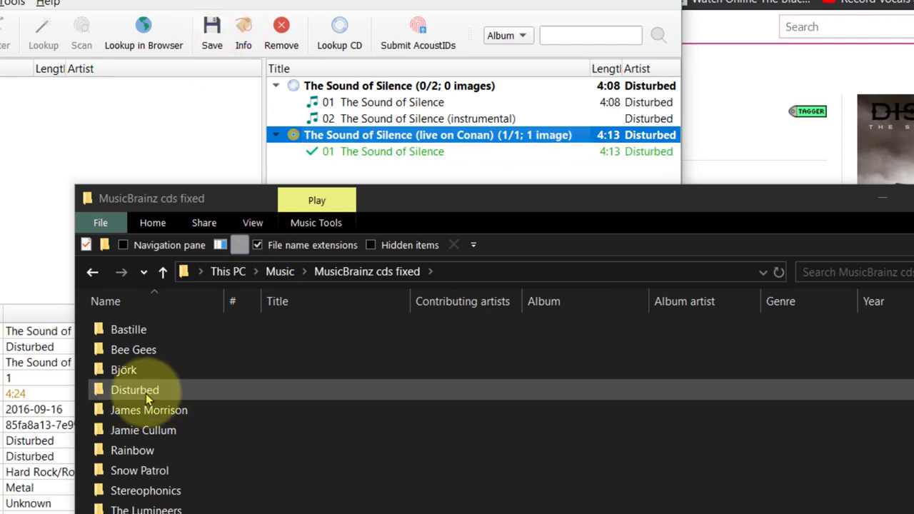
Open the Disturbed folder in MusicBrainz cds fixed and go into The Sound of Silence (live on Conan).
double_click(136, 393)
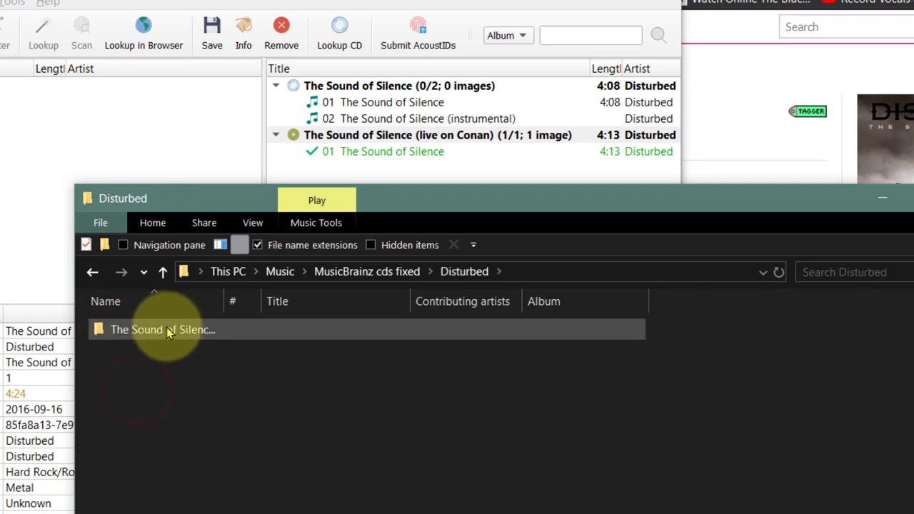
click(163, 330)
double_click(163, 329)
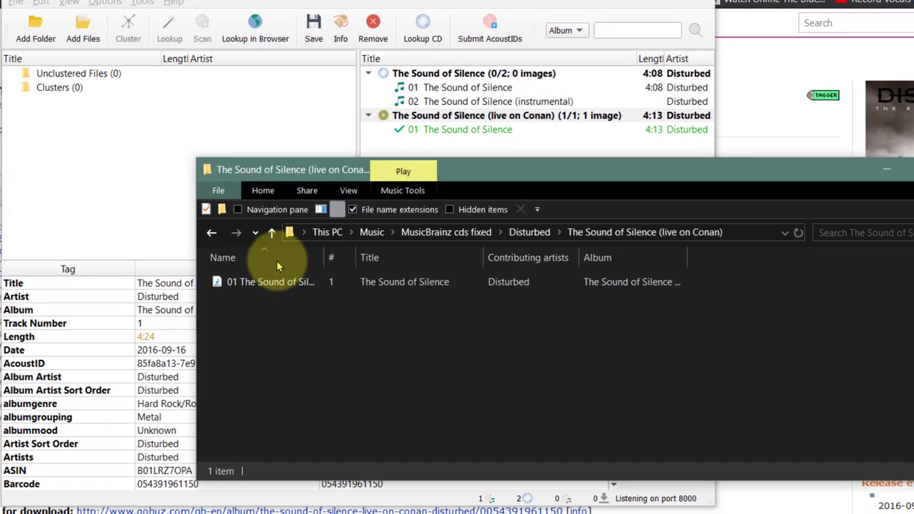
Show the Album artist, Genre and Year columns in the The Sound of Silence (live on Conan) folder.
right_click(277, 259)
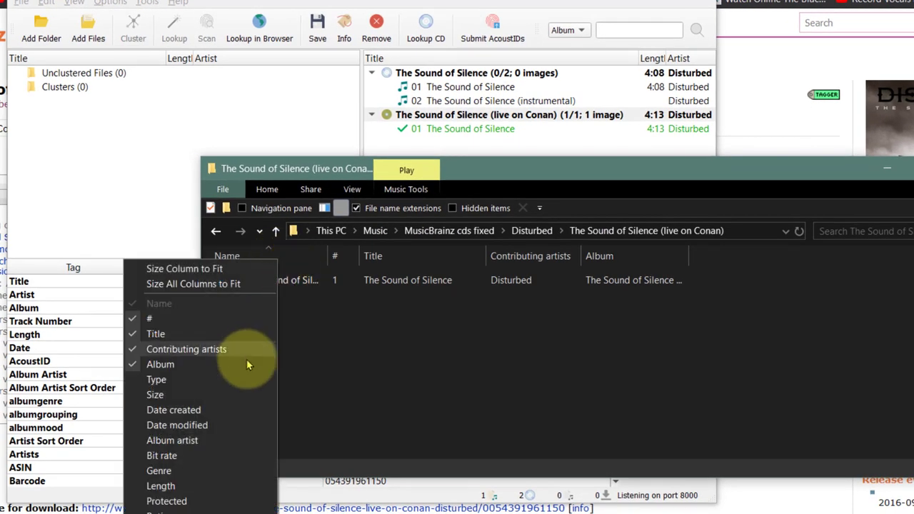
click(225, 438)
right_click(267, 257)
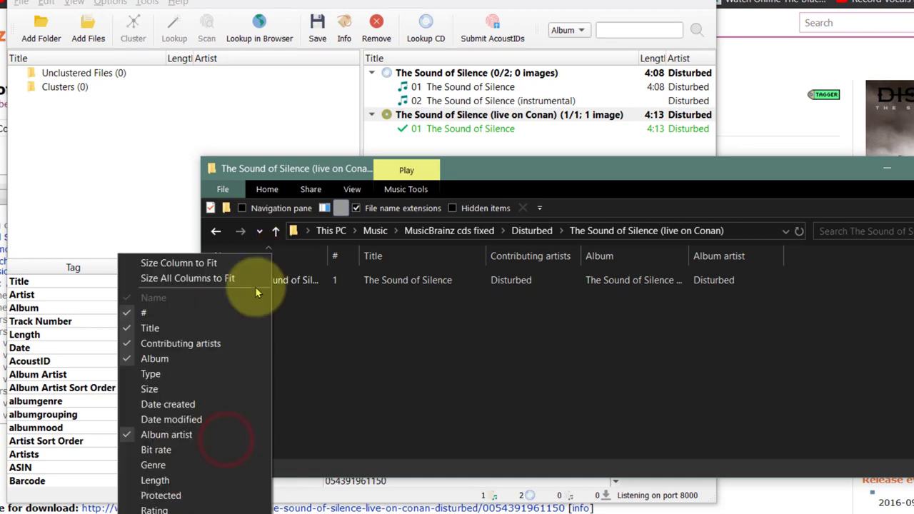
click(200, 463)
right_click(277, 254)
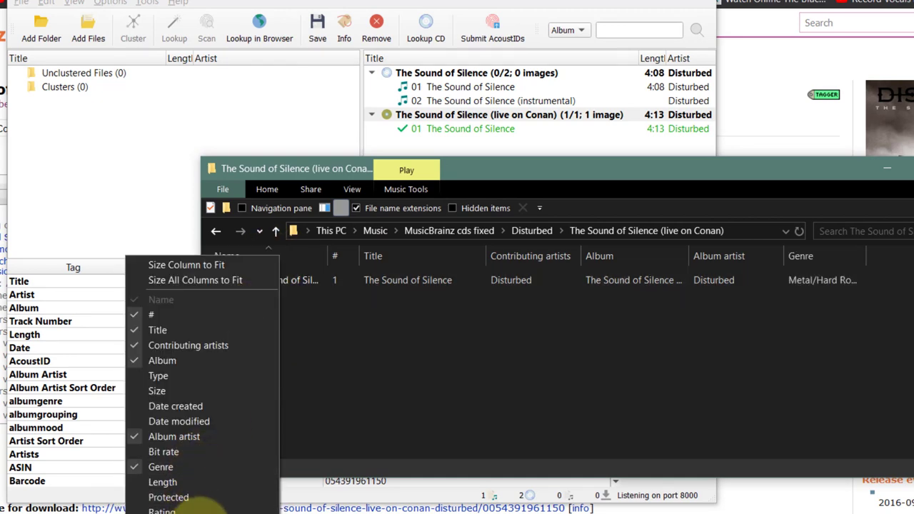
click(205, 499)
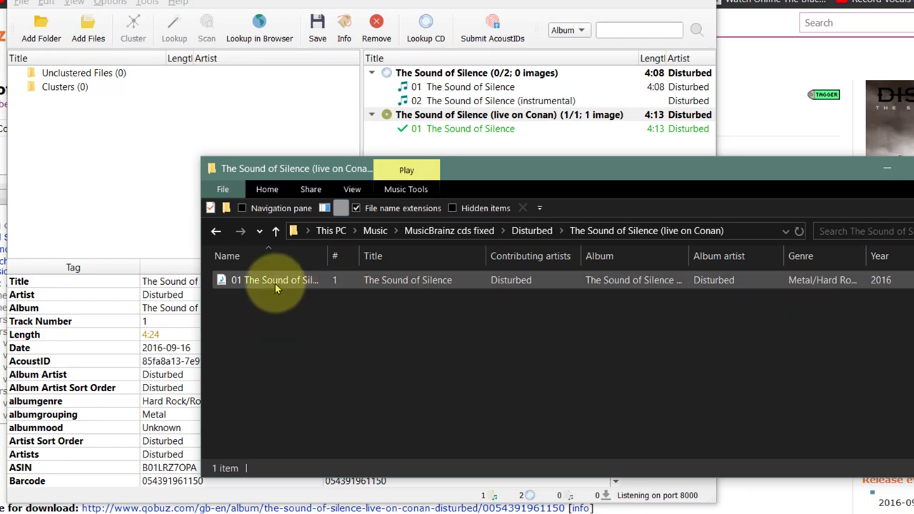
Play the saved 01 The Sound of Silence file to check its cover art, and close the media player.
click(303, 280)
double_click(303, 280)
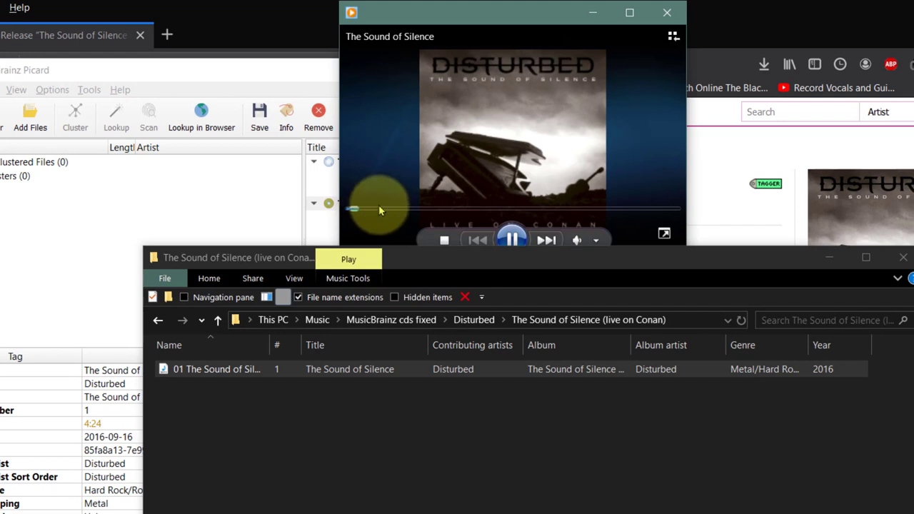
click(664, 13)
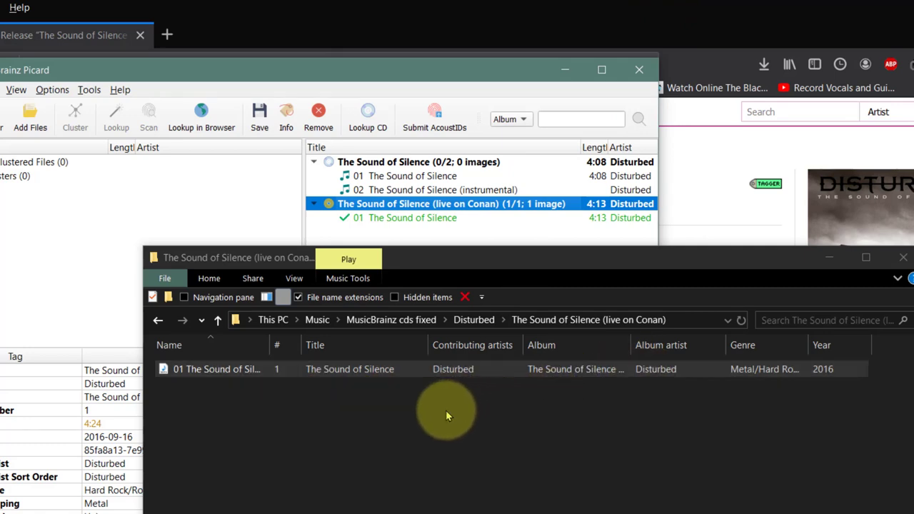
Minimize the folder window, close Picard and minimize the browser to return to the tag fixing options image.
key(super+Down)
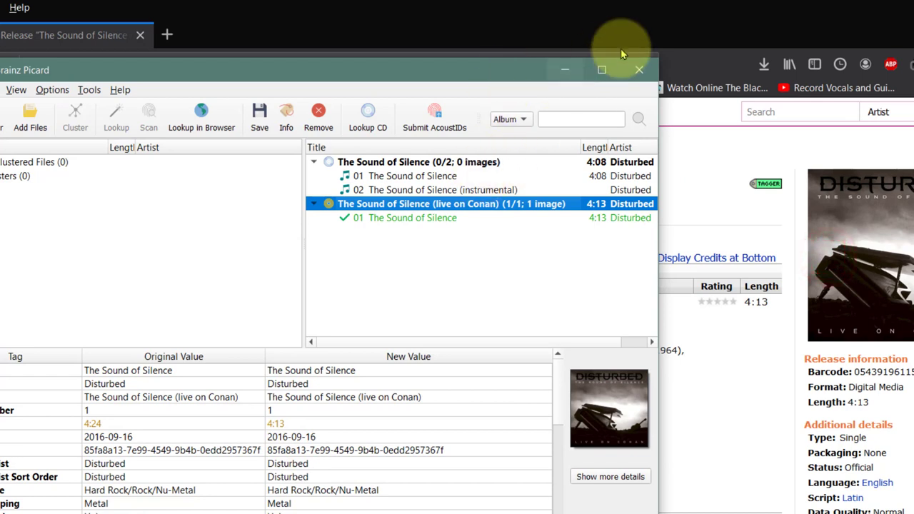
click(639, 69)
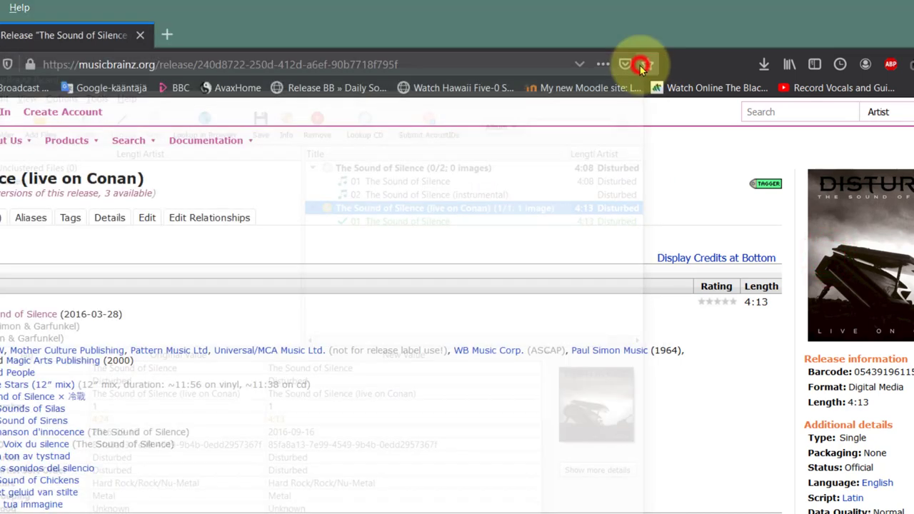
click(870, 10)
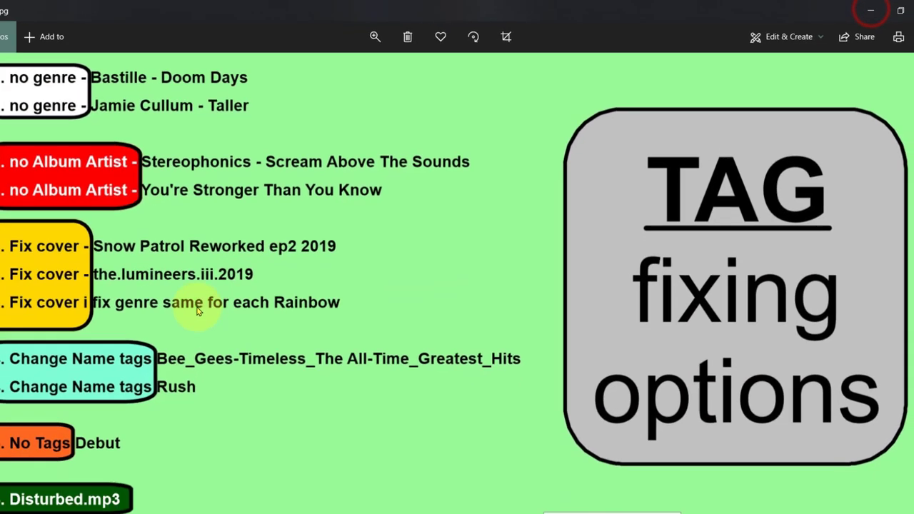